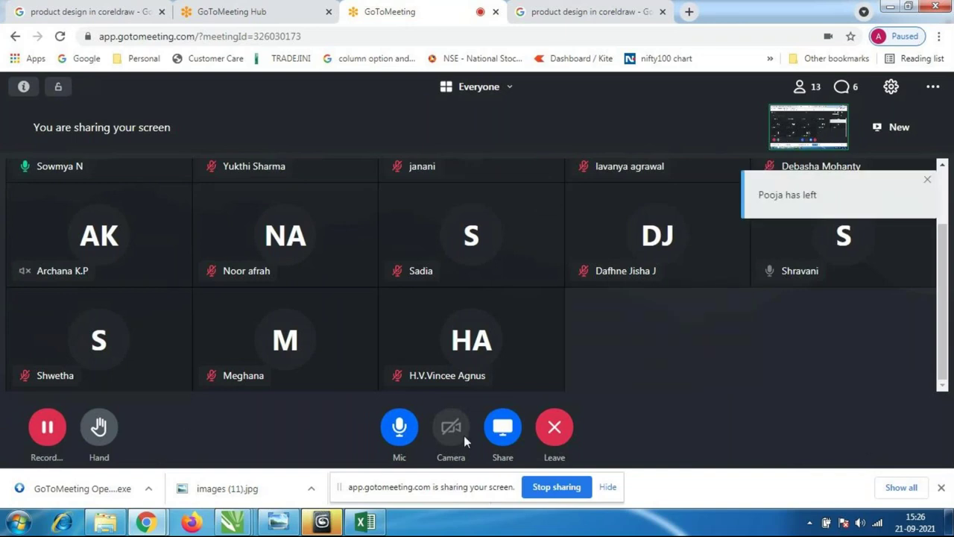
- Switch to CorelDRAW and bring up the Untitled-1 document
{"action": "mouse_move", "coordinate": [243, 527]}
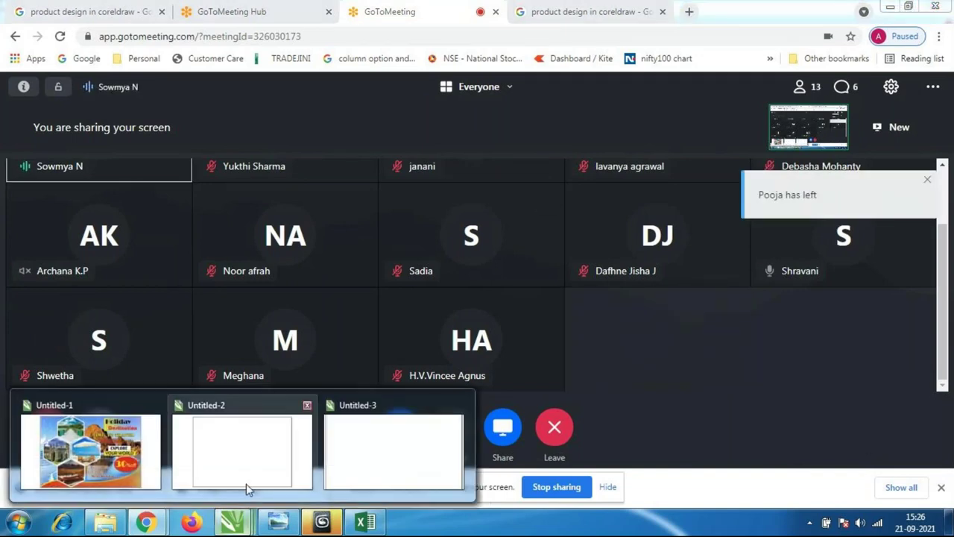
{"action": "left_click", "coordinate": [249, 483]}
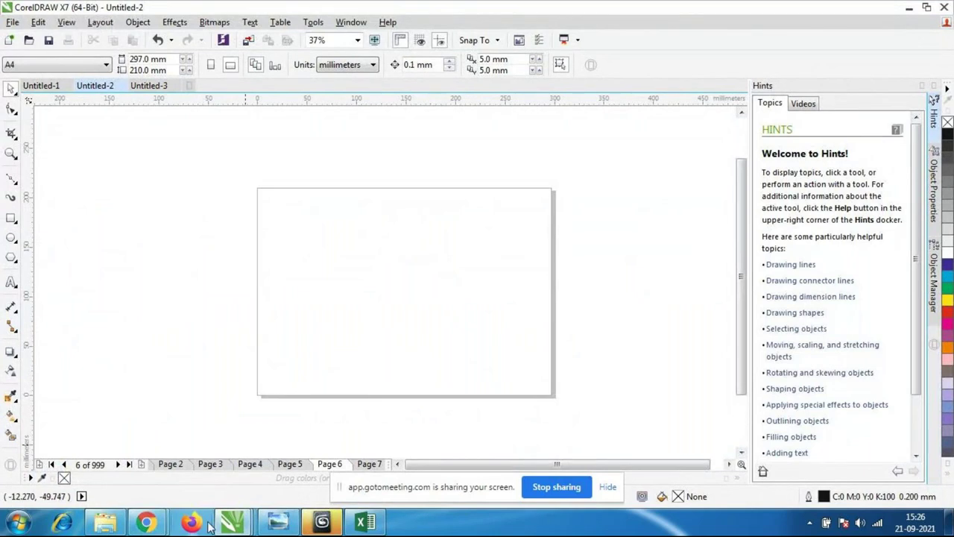
{"action": "mouse_move", "coordinate": [231, 525]}
{"action": "left_click", "coordinate": [136, 452]}
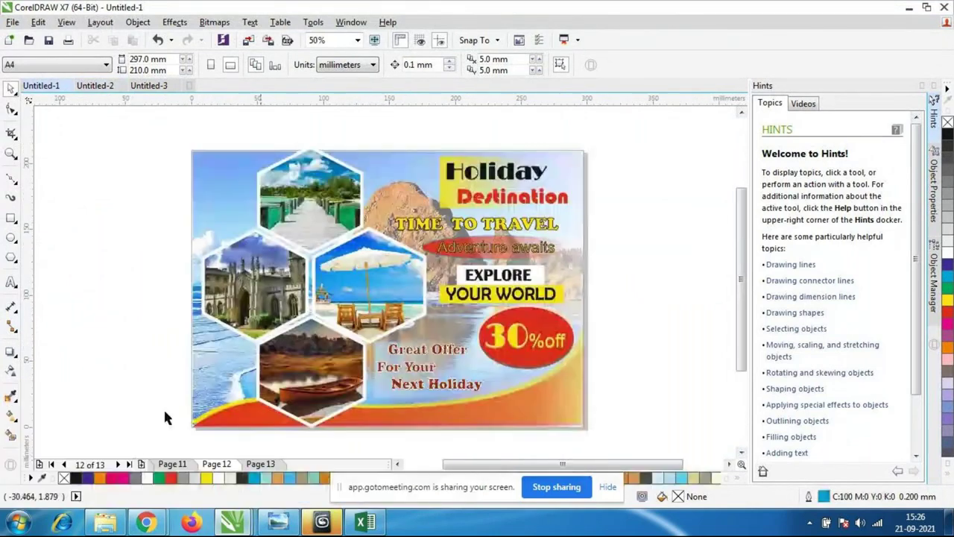
- Examine the Holiday Destination poster on page 12, including its hexagonal photo frames
{"action": "scroll", "coordinate": [428, 272], "scroll_direction": "down", "scroll_amount": 1}
{"action": "scroll", "coordinate": [429, 272], "scroll_direction": "up", "scroll_amount": 1}
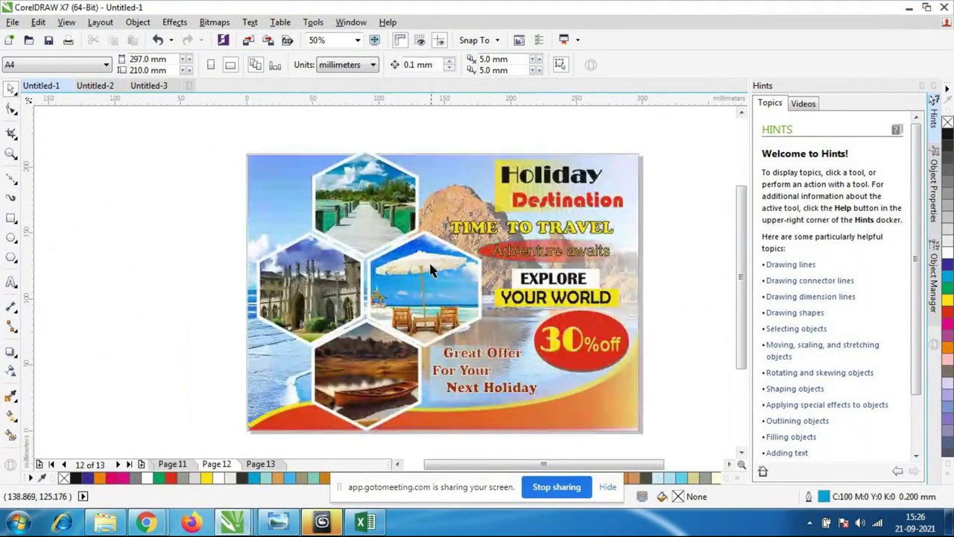
{"action": "scroll", "coordinate": [502, 255], "scroll_direction": "up", "scroll_amount": 1}
{"action": "scroll", "coordinate": [501, 255], "scroll_direction": "down", "scroll_amount": 1}
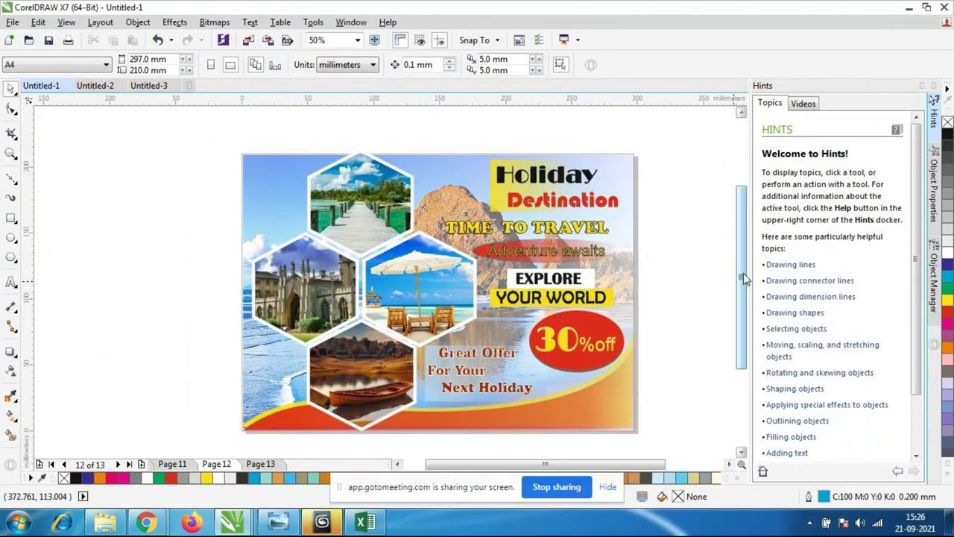
{"action": "scroll", "coordinate": [743, 280], "scroll_direction": "down", "scroll_amount": 1}
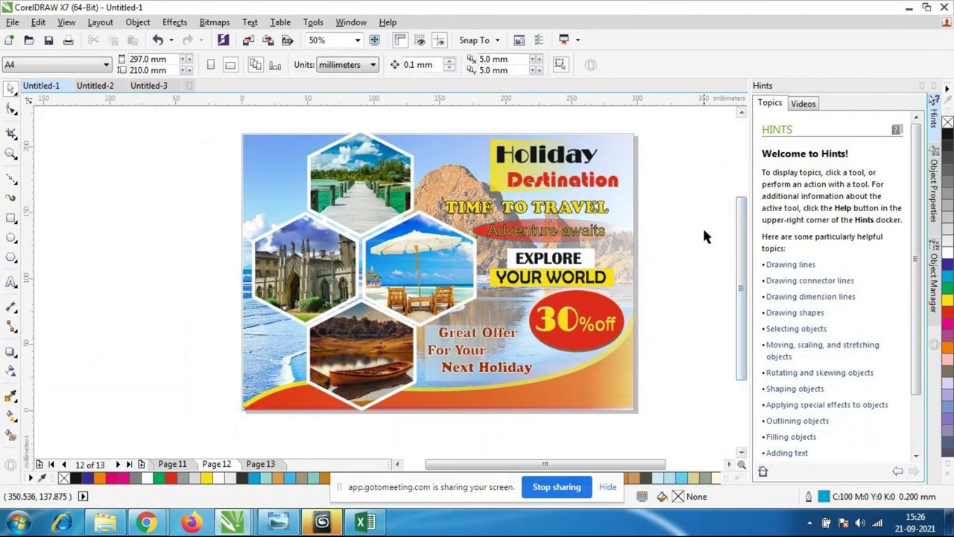
{"action": "scroll", "coordinate": [694, 219], "scroll_direction": "up", "scroll_amount": 1}
{"action": "scroll", "coordinate": [693, 223], "scroll_direction": "down", "scroll_amount": 1}
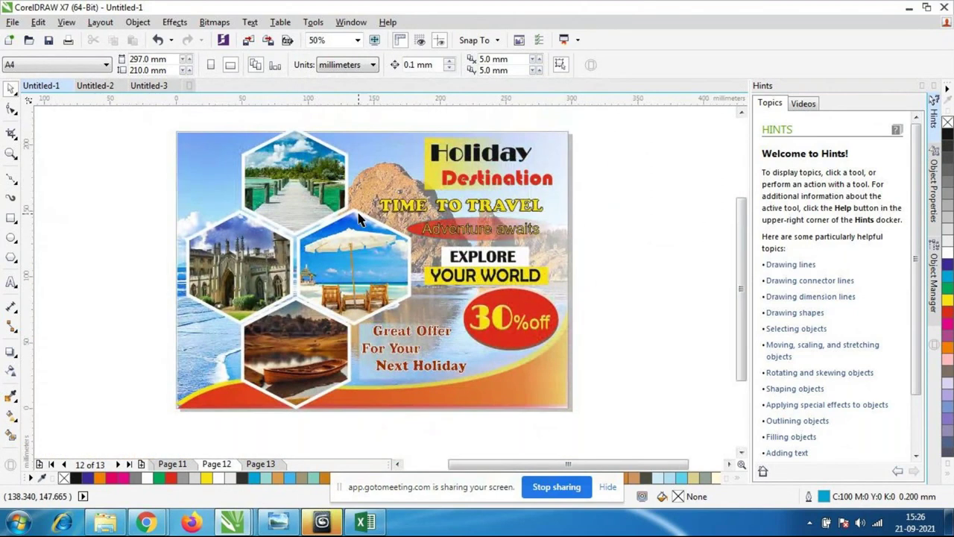
{"action": "scroll", "coordinate": [359, 218], "scroll_direction": "up", "scroll_amount": 1}
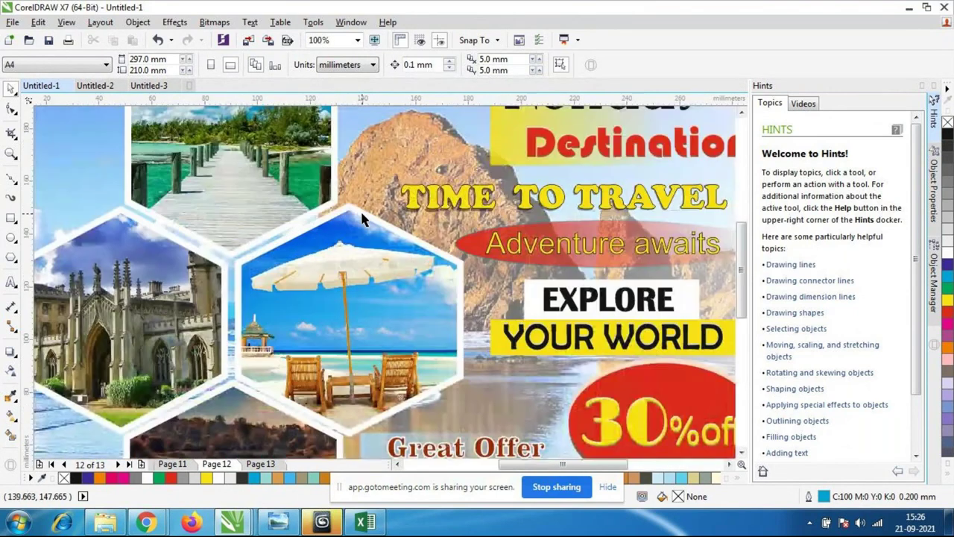
{"action": "scroll", "coordinate": [360, 216], "scroll_direction": "down", "scroll_amount": 1}
{"action": "left_click", "coordinate": [316, 190]}
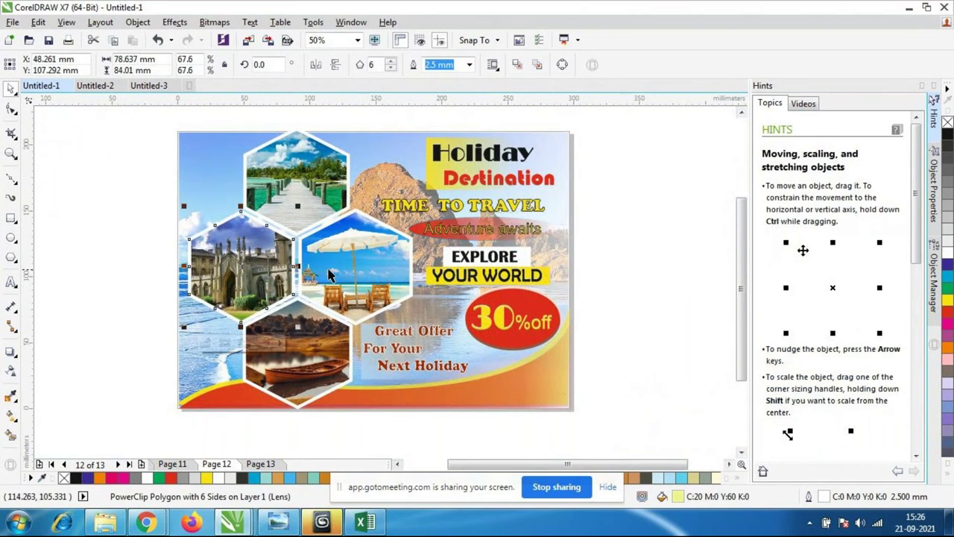
{"action": "left_click", "coordinate": [670, 319]}
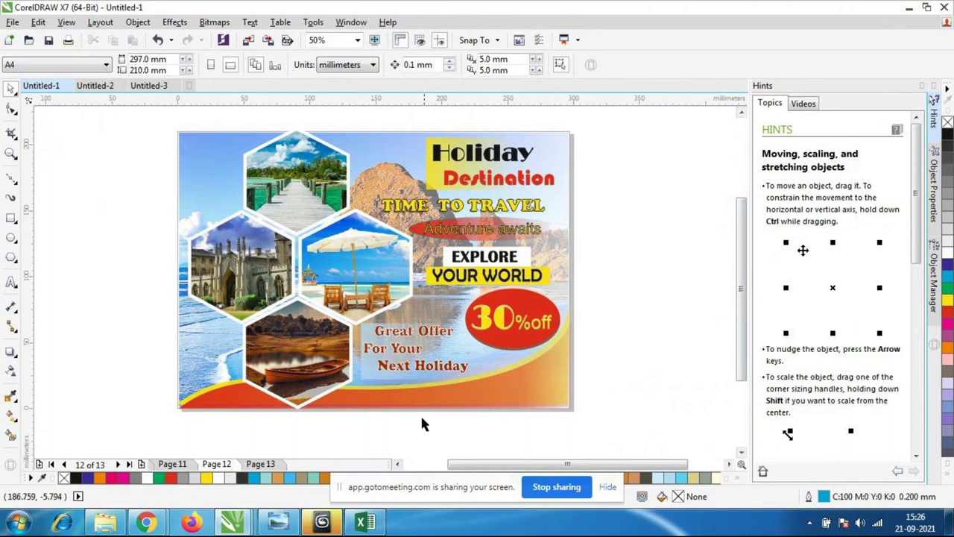
- Import the boat picture 79-790782_m from the desktop's Coreldraw folder onto page 13, placing it over the page's left edge
{"action": "left_click", "coordinate": [260, 463]}
{"action": "scroll", "coordinate": [289, 143], "scroll_direction": "down", "scroll_amount": 1}
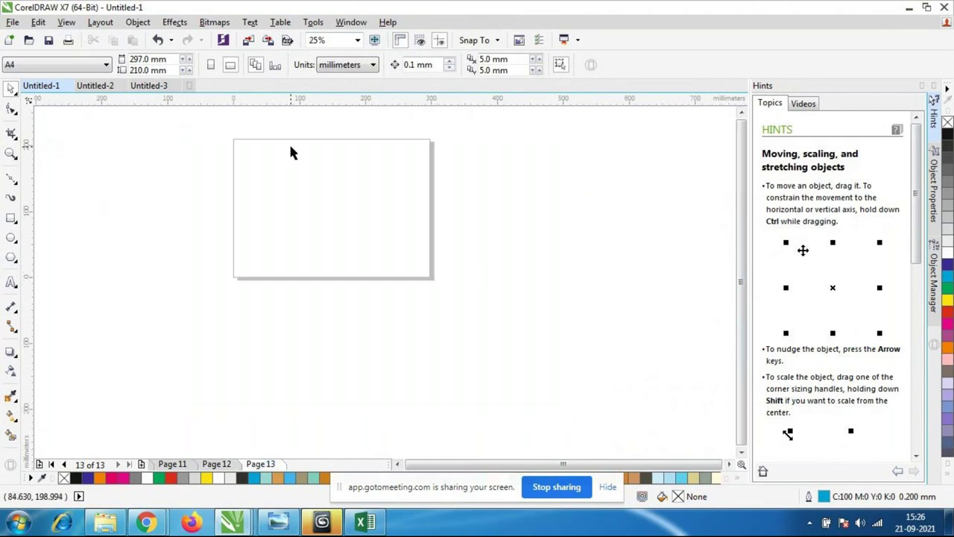
{"action": "scroll", "coordinate": [287, 143], "scroll_direction": "up", "scroll_amount": 1}
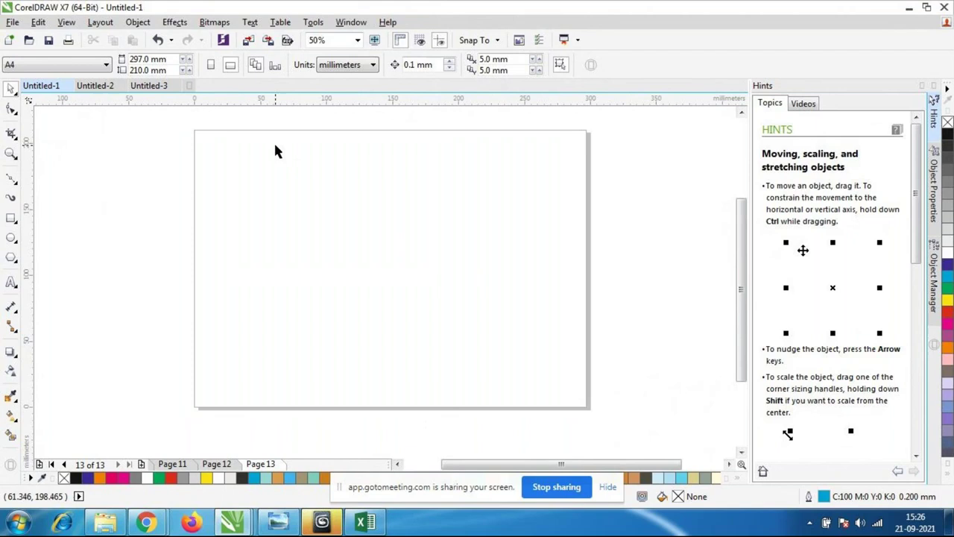
{"action": "left_click", "coordinate": [12, 22]}
{"action": "left_click", "coordinate": [39, 236]}
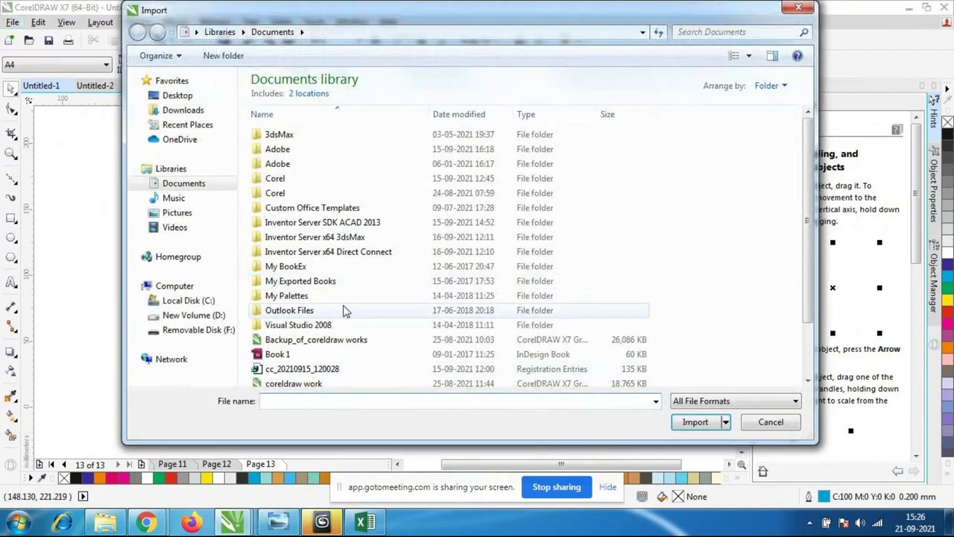
{"action": "left_click", "coordinate": [173, 96]}
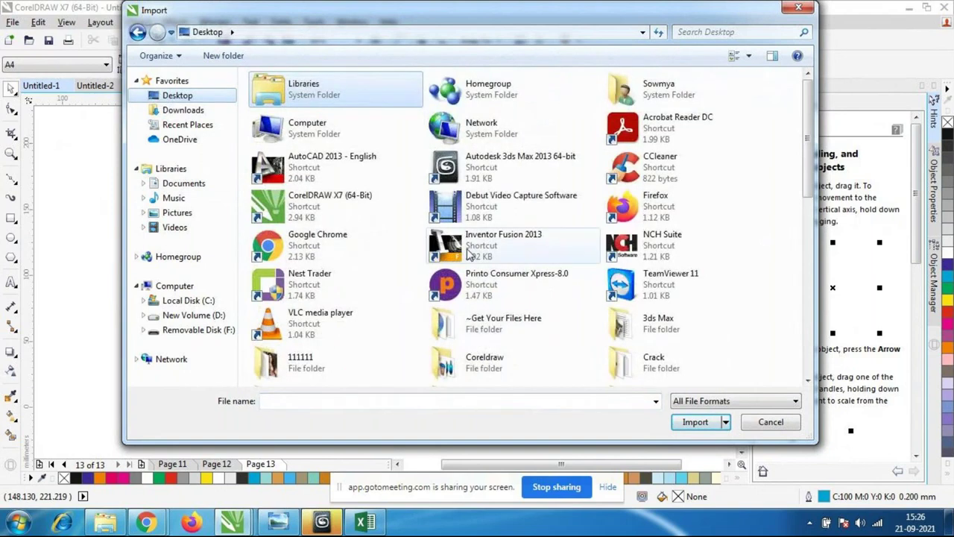
{"action": "double_click", "coordinate": [504, 368]}
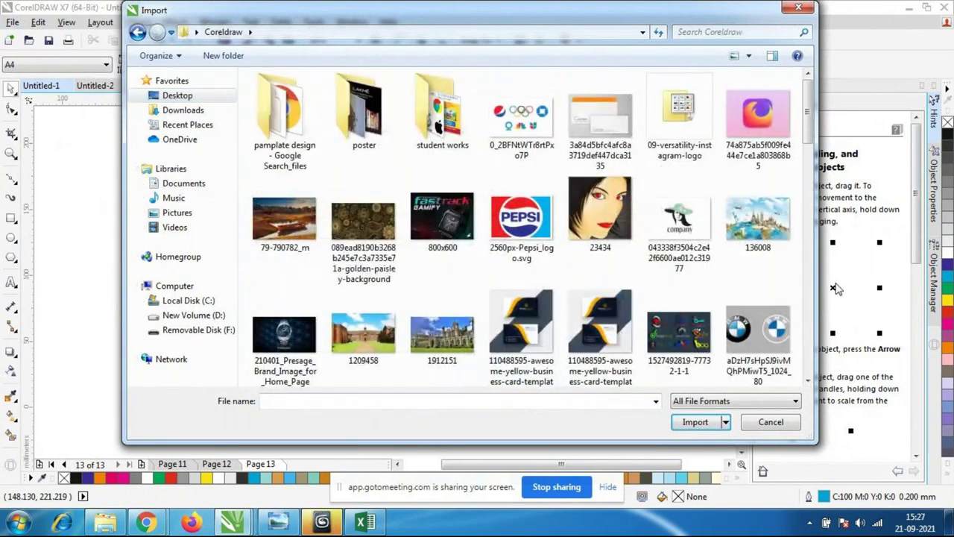
{"action": "scroll", "coordinate": [814, 158], "scroll_direction": "down", "scroll_amount": 2}
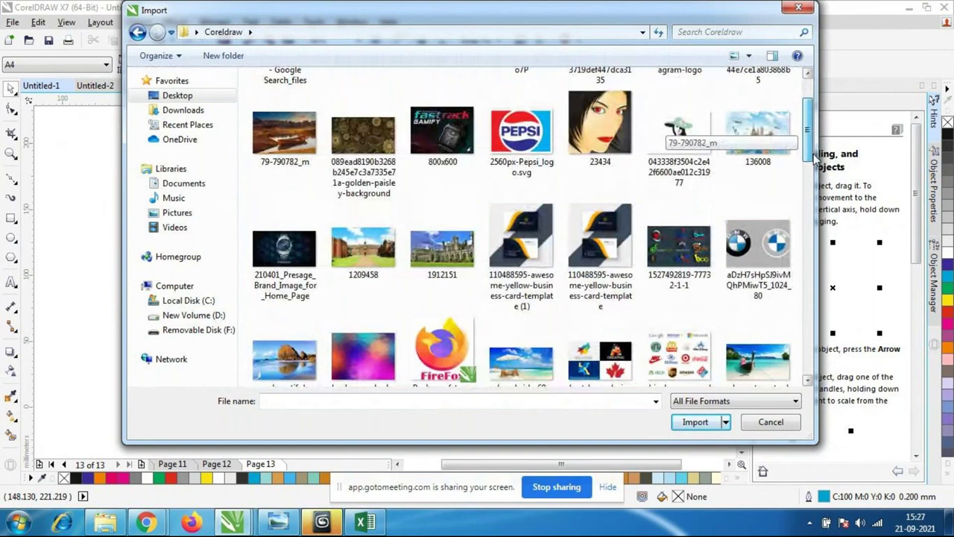
{"action": "key", "text": "Down"}
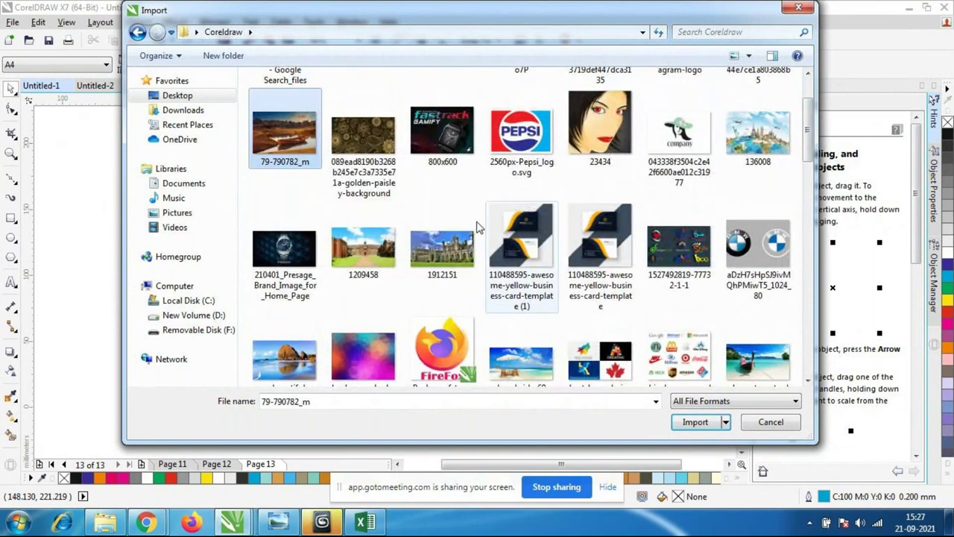
{"action": "left_click", "coordinate": [704, 423]}
{"action": "left_click", "coordinate": [154, 155]}
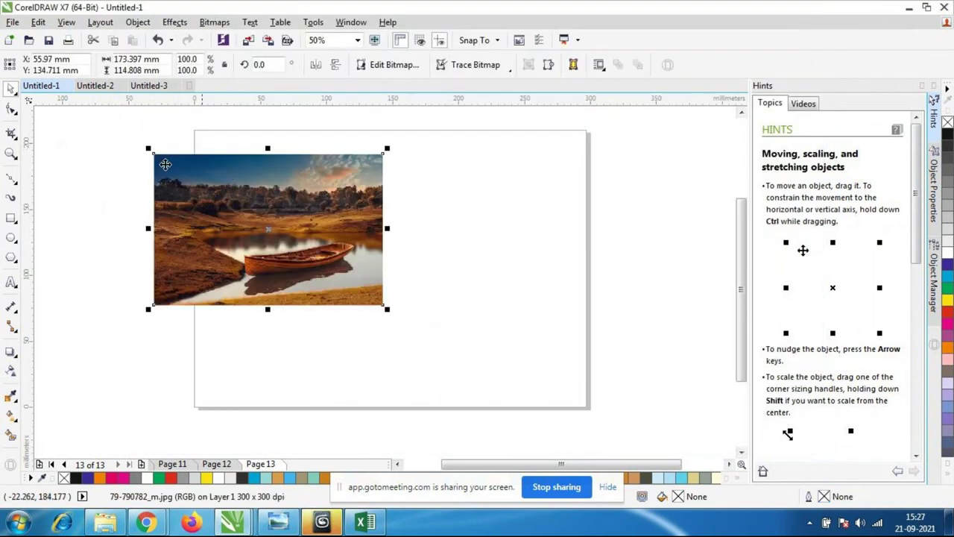
- Enlarge the boat picture to about 286 × 190 mm, centre it on the page, and close the Hints docker
{"action": "left_click_drag", "start_coordinate": [387, 310], "coordinate": [516, 396]}
{"action": "left_click_drag", "start_coordinate": [382, 322], "coordinate": [421, 313]}
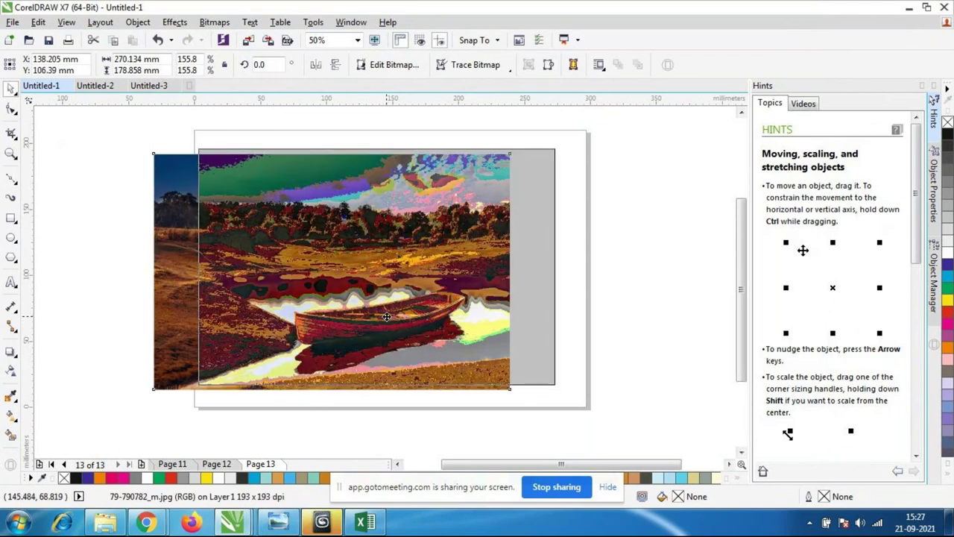
{"action": "left_click_drag", "start_coordinate": [506, 356], "coordinate": [516, 351]}
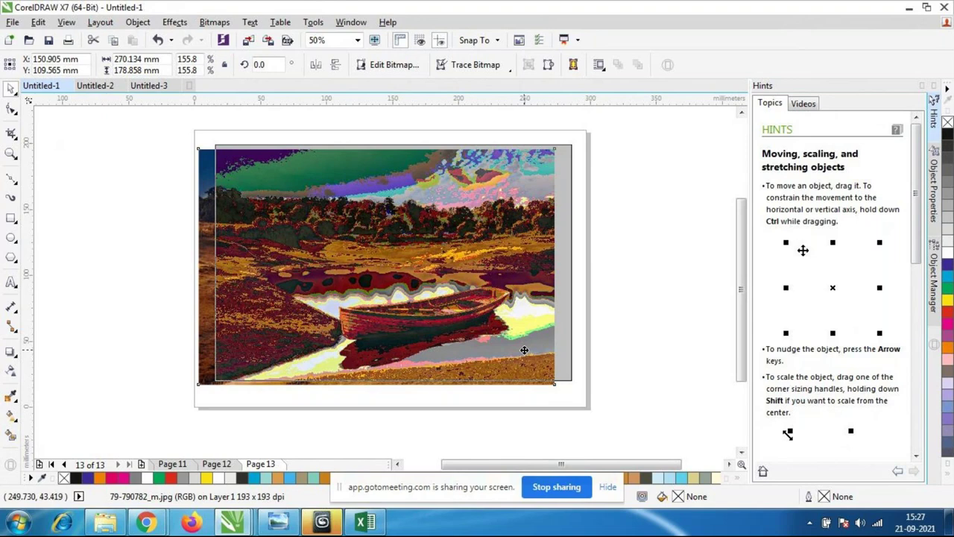
{"action": "left_click_drag", "start_coordinate": [567, 385], "coordinate": [587, 400]}
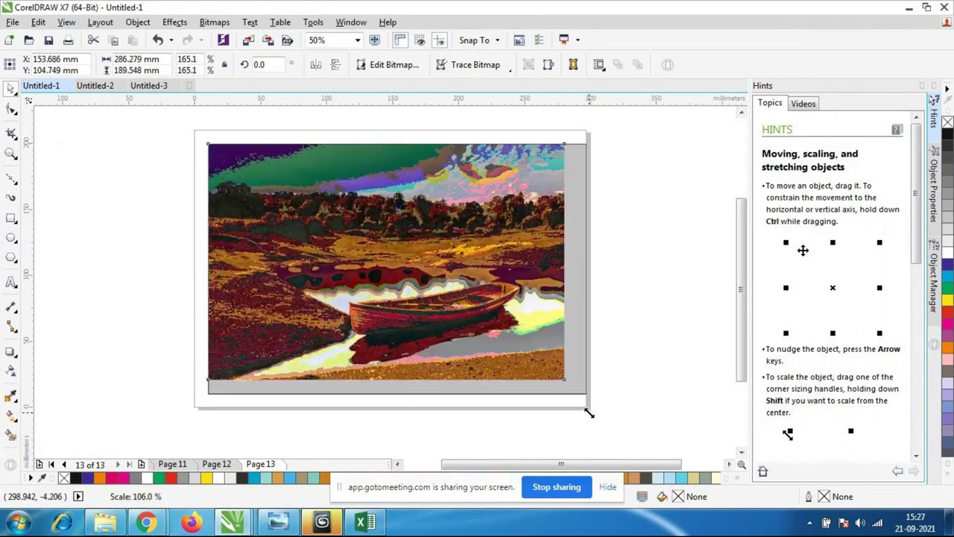
{"action": "left_click", "coordinate": [934, 86]}
{"action": "scroll", "coordinate": [696, 250], "scroll_direction": "down", "scroll_amount": 1}
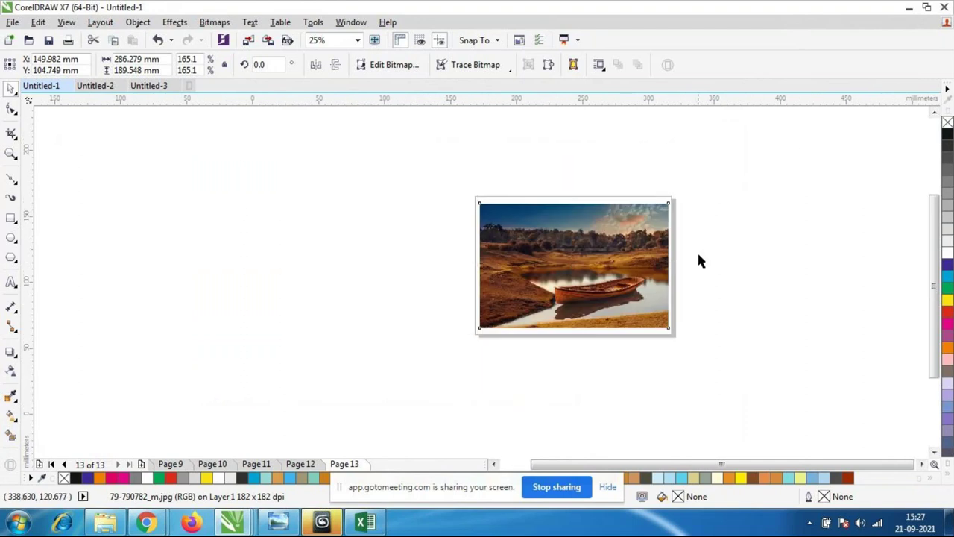
{"action": "scroll", "coordinate": [697, 251], "scroll_direction": "up", "scroll_amount": 1}
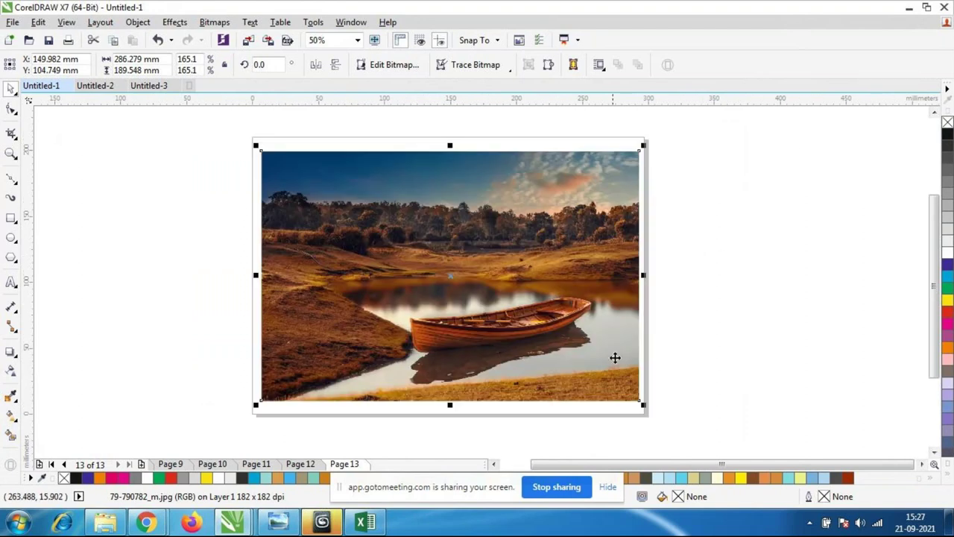
- Start a Brightness/Contrast/Intensity adjustment on the boat picture and preview it with brightness 10
{"action": "left_click", "coordinate": [179, 23]}
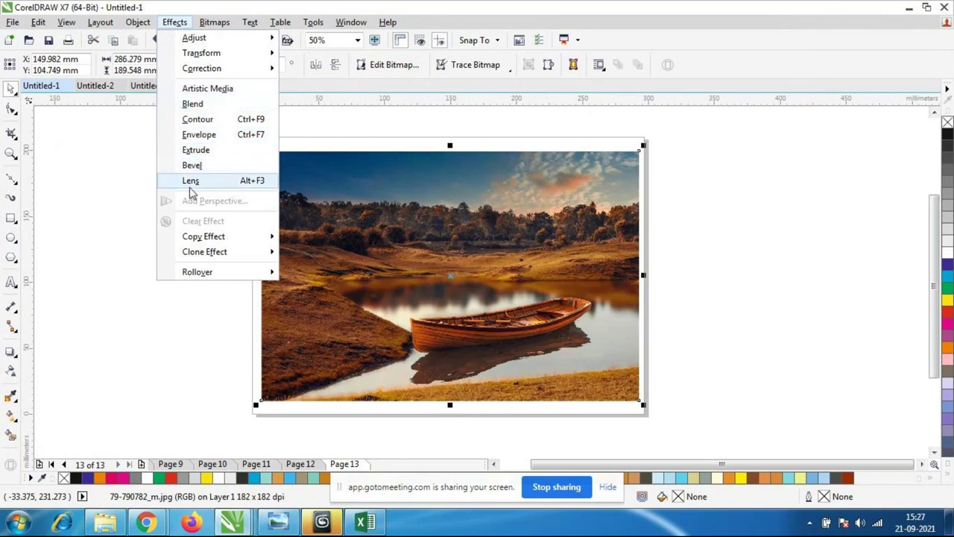
{"action": "mouse_move", "coordinate": [184, 36]}
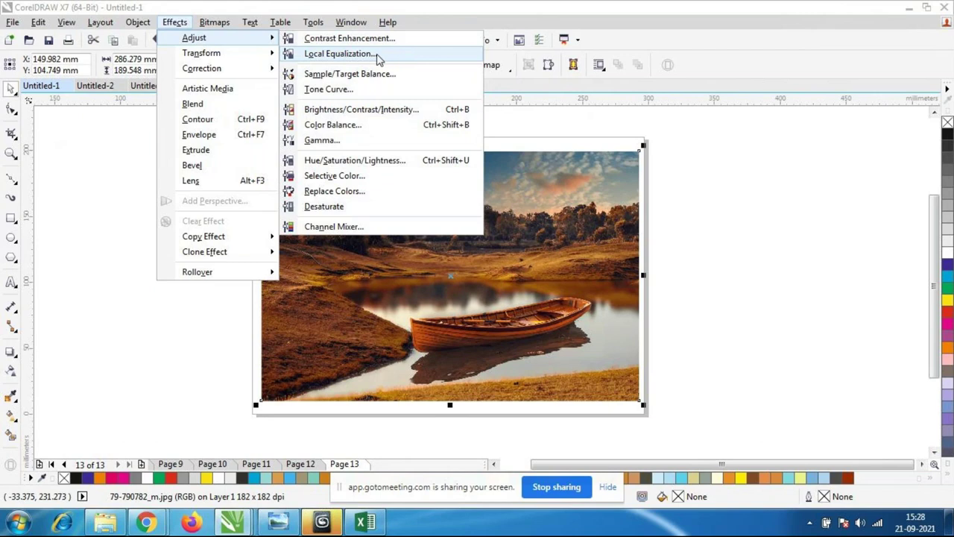
{"action": "left_click", "coordinate": [379, 112]}
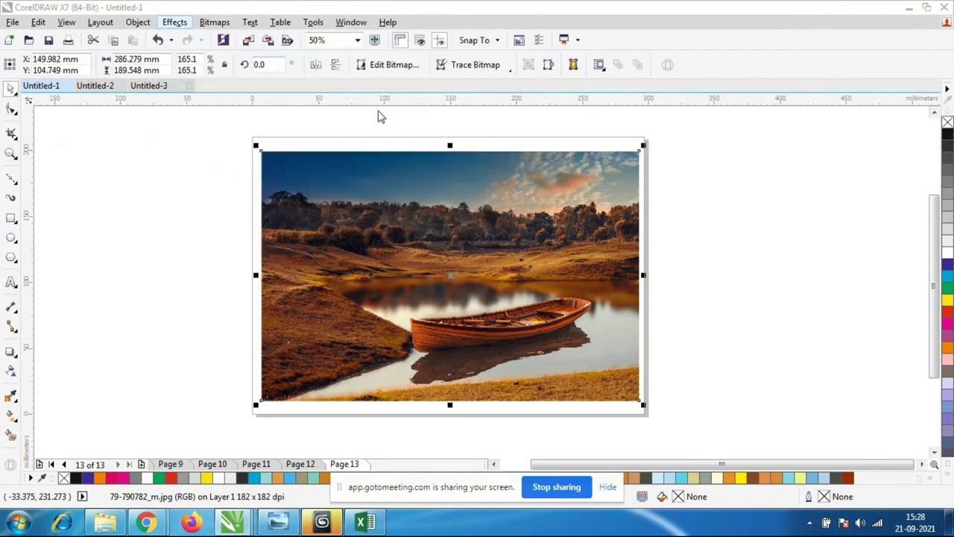
{"action": "left_click_drag", "start_coordinate": [487, 187], "coordinate": [712, 26]}
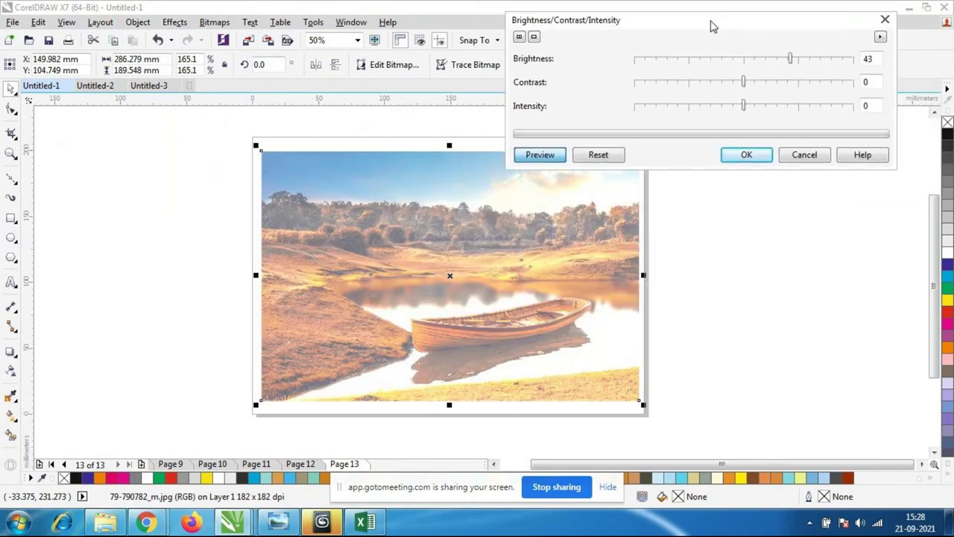
{"action": "left_click_drag", "start_coordinate": [789, 66], "coordinate": [755, 65]}
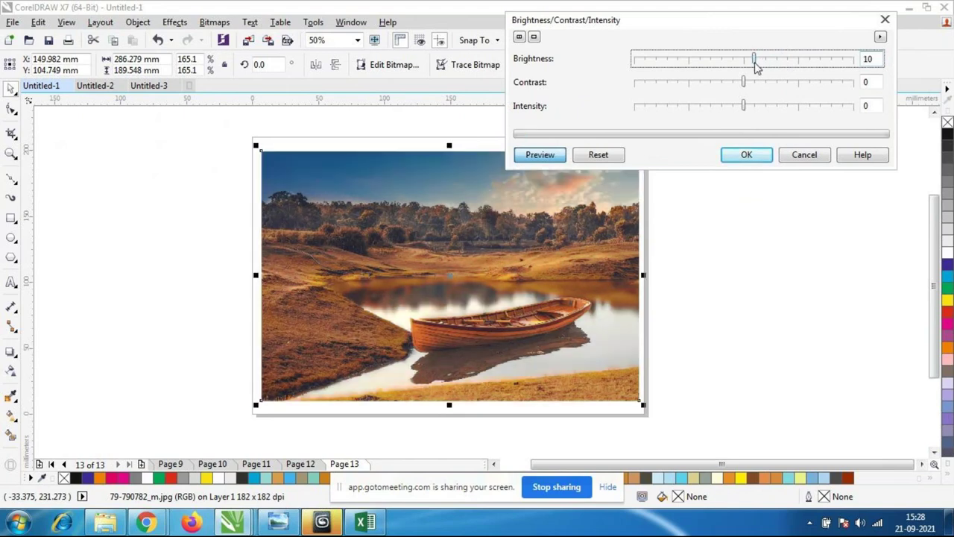
{"action": "left_click", "coordinate": [541, 155]}
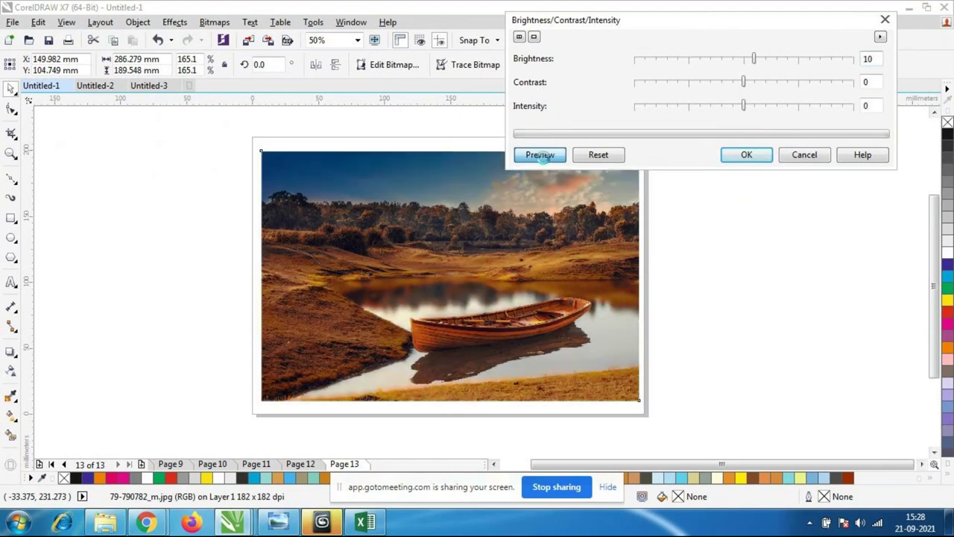
- Preview the boat picture at brightness values of -24, -48 and 33, and set the brightness to 12
{"action": "left_click_drag", "start_coordinate": [754, 59], "coordinate": [717, 59]}
{"action": "left_click", "coordinate": [559, 155]}
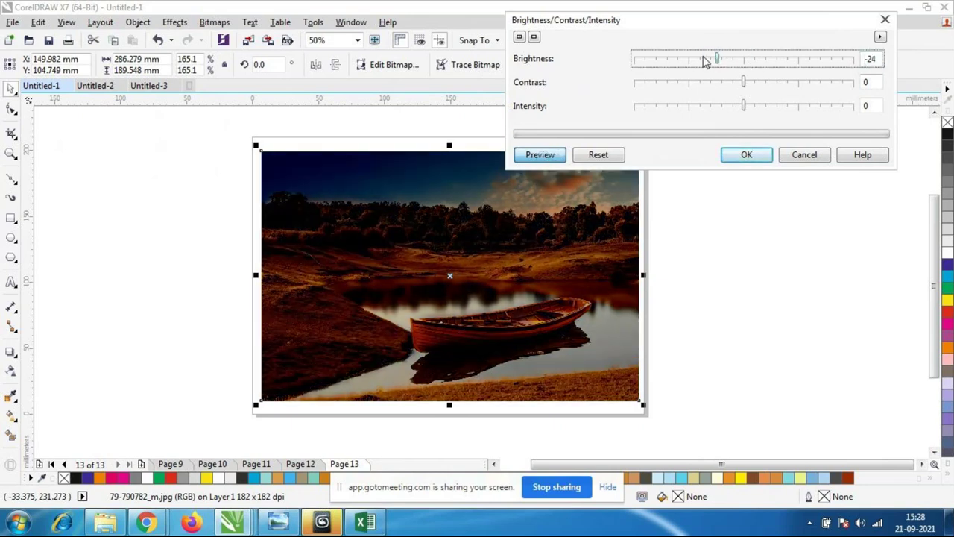
{"action": "left_click", "coordinate": [701, 59]}
{"action": "left_click", "coordinate": [683, 60]}
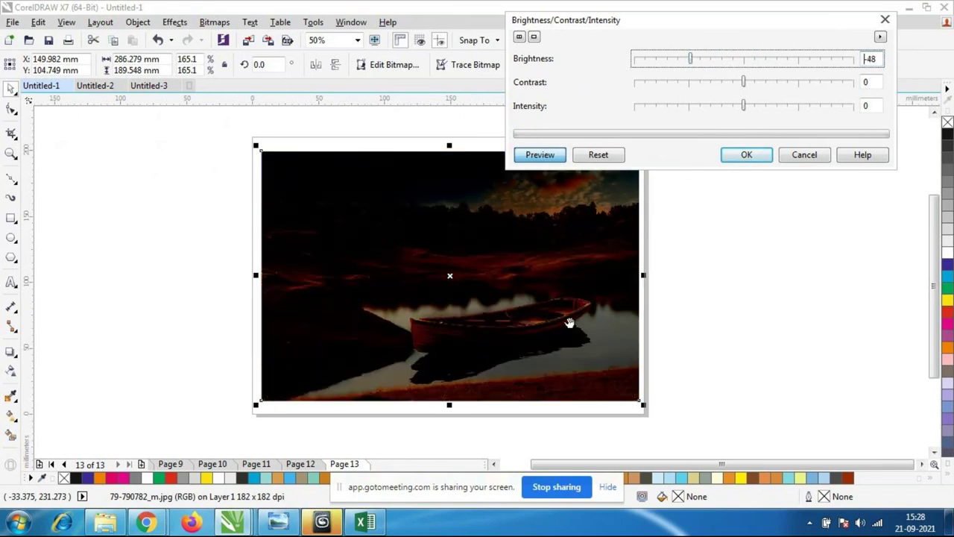
{"action": "left_click", "coordinate": [780, 58]}
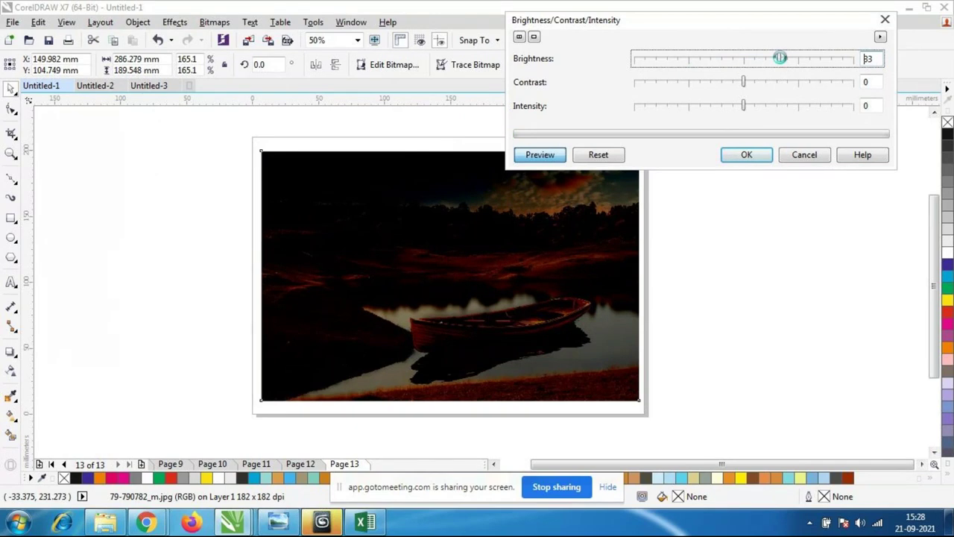
{"action": "left_click_drag", "start_coordinate": [780, 58], "coordinate": [759, 61]}
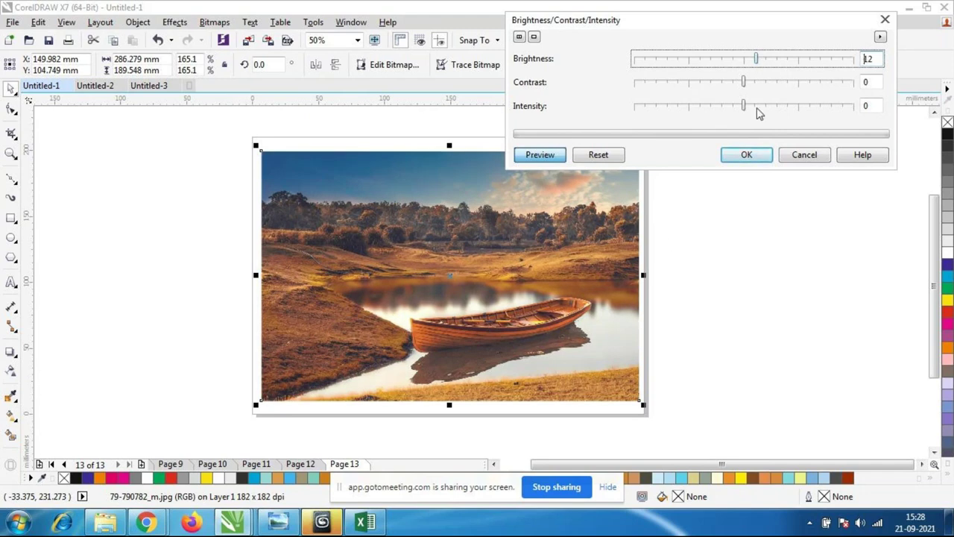
- Preview the boat picture at intensity values of 16, -47, -71, -38 and -13
{"action": "left_click", "coordinate": [760, 108]}
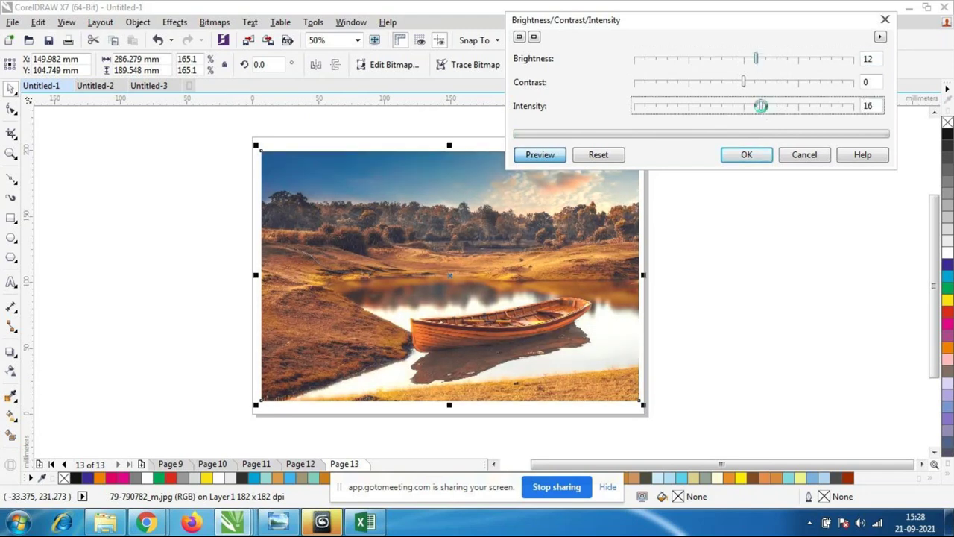
{"action": "left_click_drag", "start_coordinate": [773, 109], "coordinate": [692, 106]}
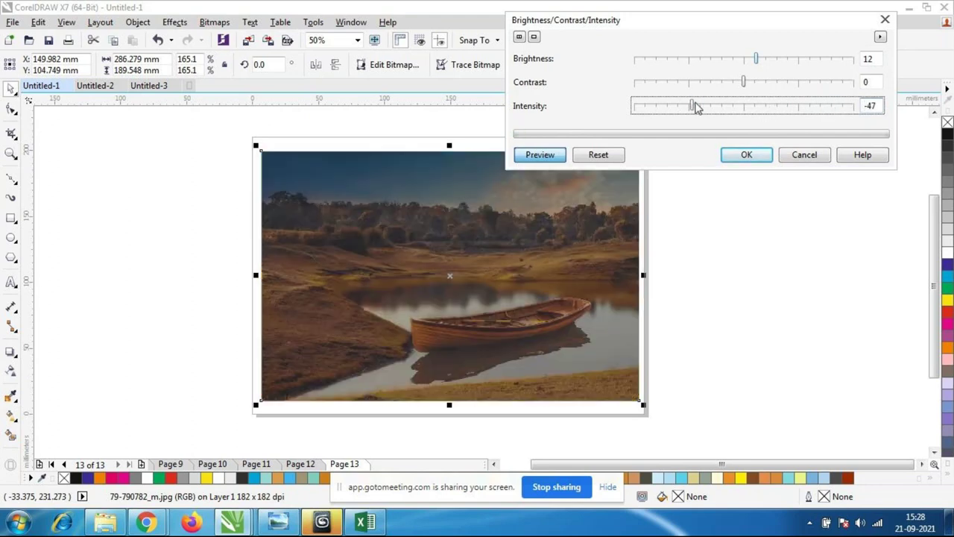
{"action": "left_click", "coordinate": [667, 112]}
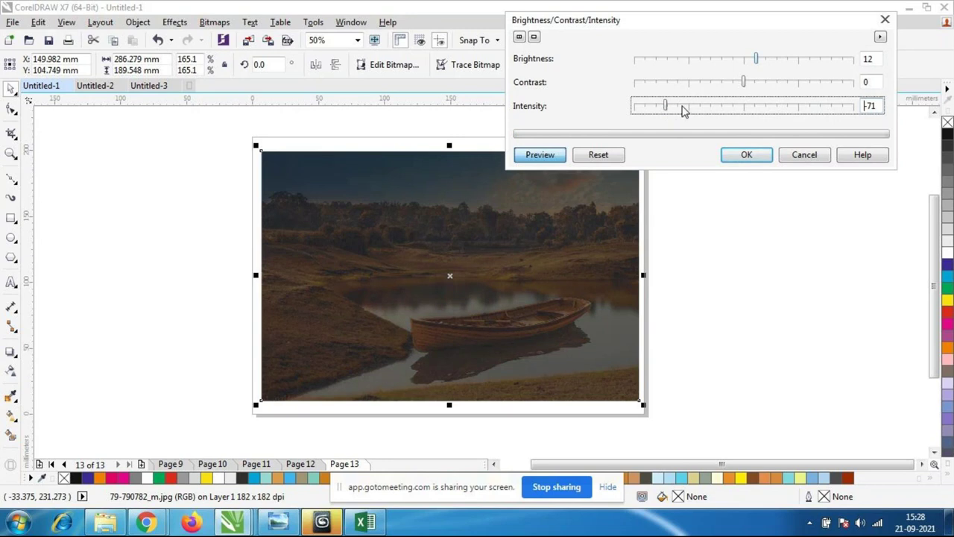
{"action": "left_click", "coordinate": [684, 111]}
{"action": "left_click", "coordinate": [732, 111]}
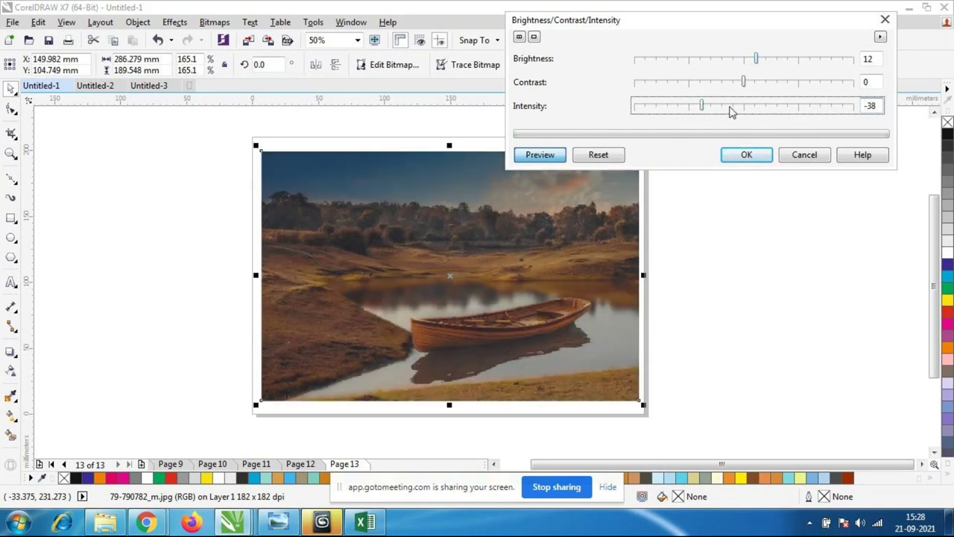
{"action": "left_click", "coordinate": [732, 110]}
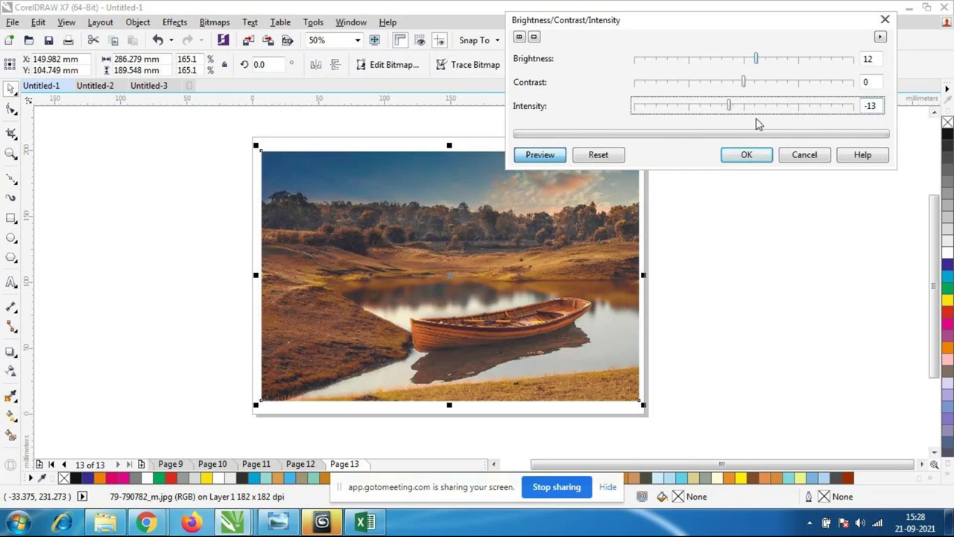
- Preview the boat picture at intensity values of 41 and -67, and discard the whole brightness and intensity adjustment
{"action": "left_click", "coordinate": [789, 106]}
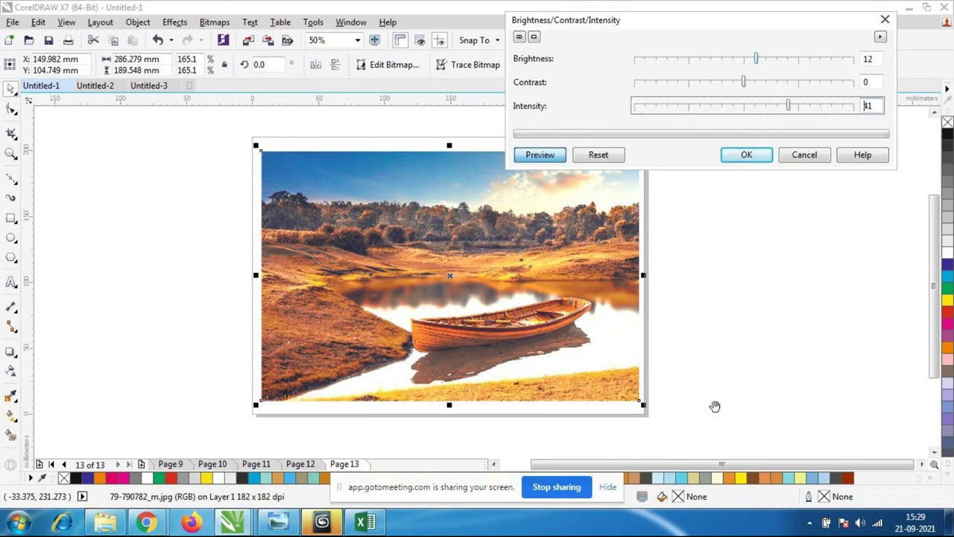
{"action": "left_click_drag", "start_coordinate": [792, 106], "coordinate": [797, 108]}
{"action": "left_click_drag", "start_coordinate": [795, 106], "coordinate": [670, 110]}
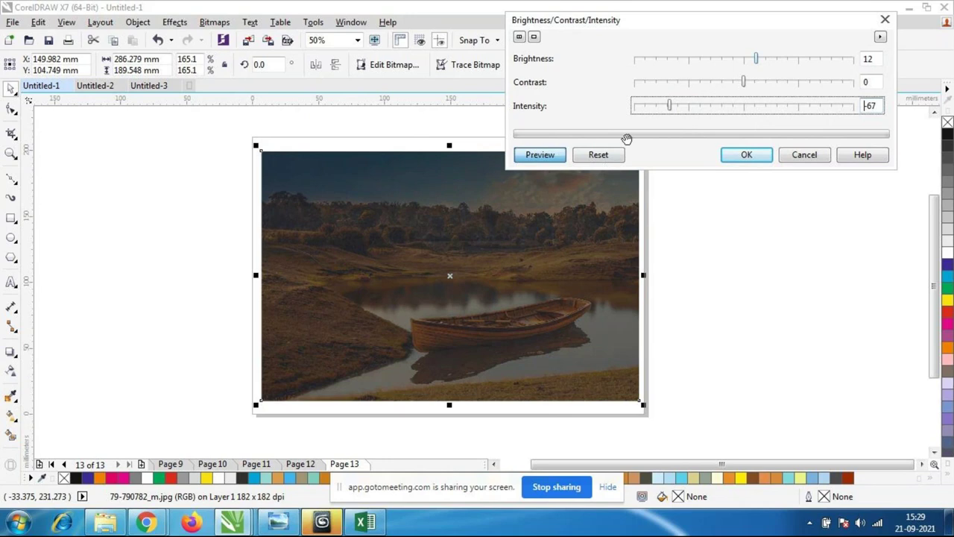
{"action": "left_click", "coordinate": [809, 156]}
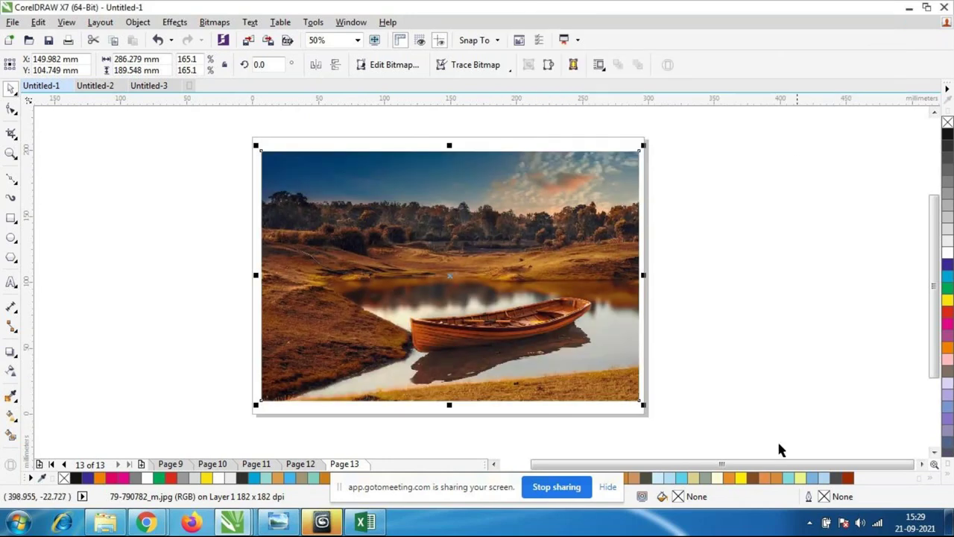
{"action": "scroll", "coordinate": [571, 274], "scroll_direction": "up", "scroll_amount": 1}
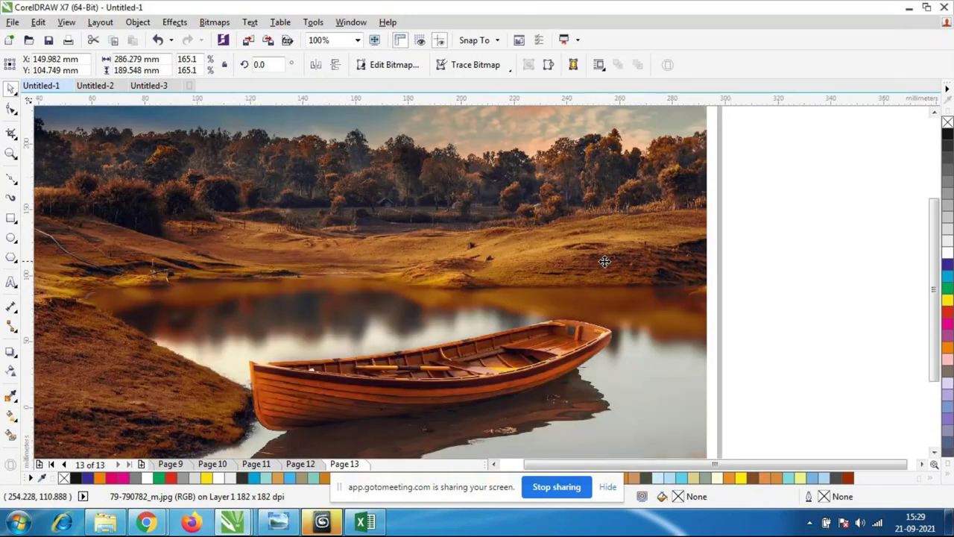
{"action": "scroll", "coordinate": [571, 273], "scroll_direction": "down", "scroll_amount": 1}
{"action": "left_click", "coordinate": [13, 22]}
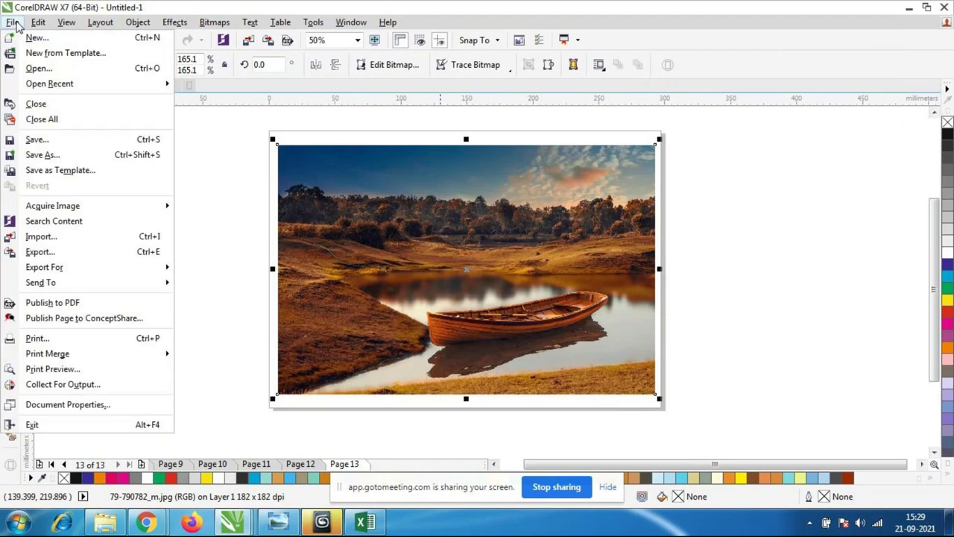
{"action": "left_click", "coordinate": [30, 236]}
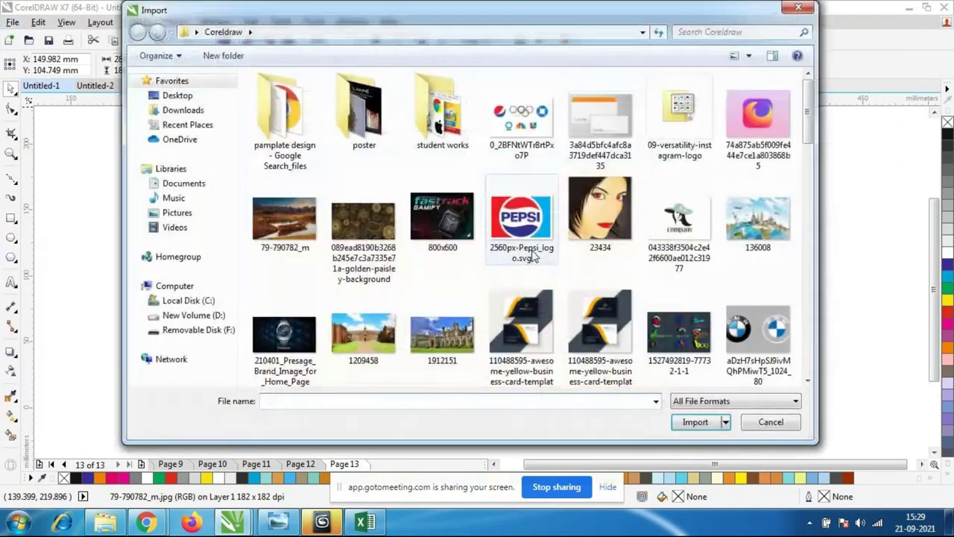
{"action": "left_click_drag", "start_coordinate": [807, 107], "coordinate": [808, 233]}
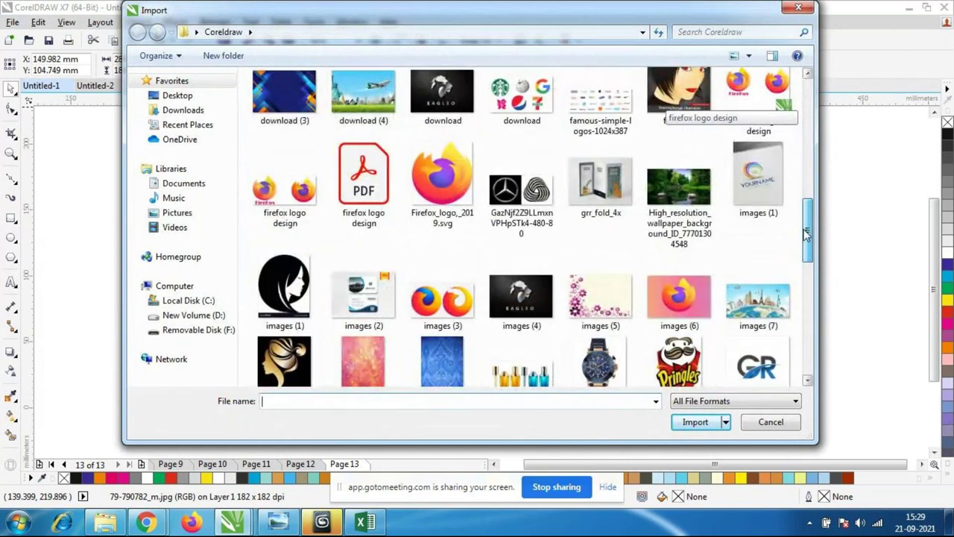
{"action": "left_click", "coordinate": [679, 190]}
{"action": "left_click", "coordinate": [695, 422]}
{"action": "left_click", "coordinate": [374, 152]}
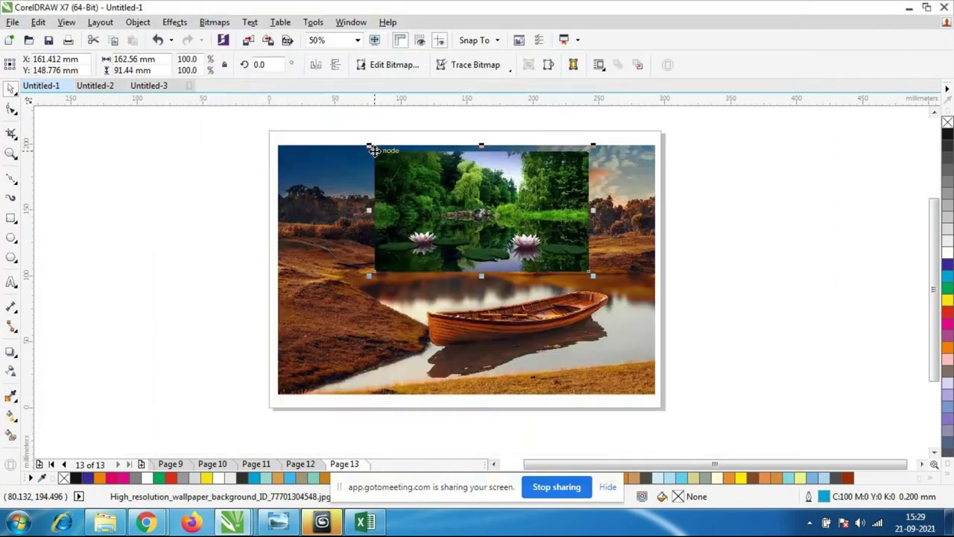
- Move the lily pond picture to the page's upper-left corner, enlarge it to about 336 × 189 mm to cover the boat picture, and deselect it
{"action": "left_click_drag", "start_coordinate": [467, 214], "coordinate": [370, 202]}
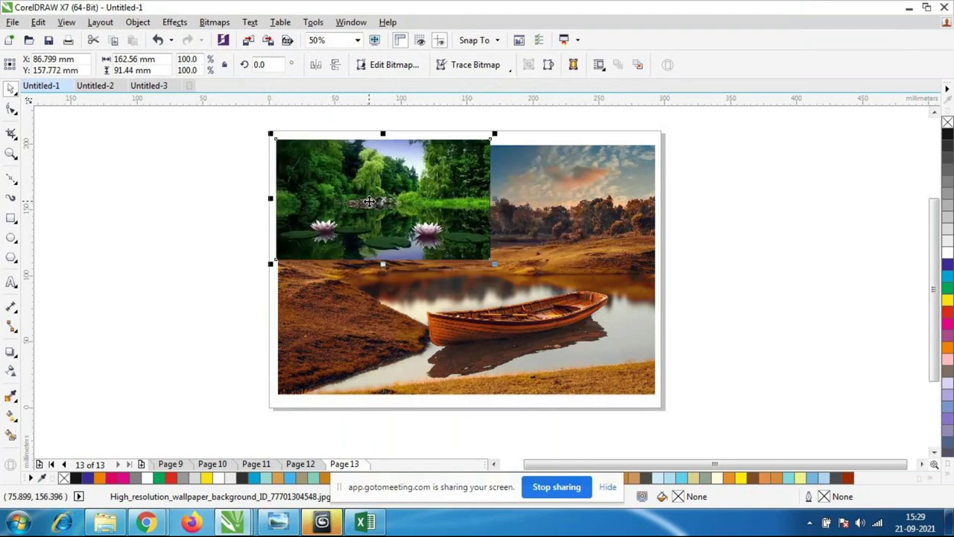
{"action": "left_click_drag", "start_coordinate": [494, 265], "coordinate": [722, 412]}
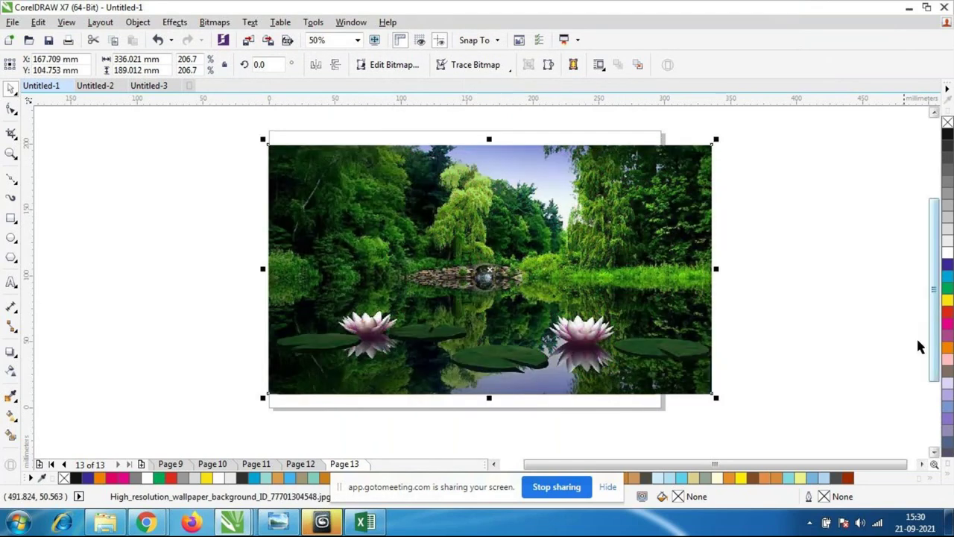
{"action": "left_click", "coordinate": [834, 310]}
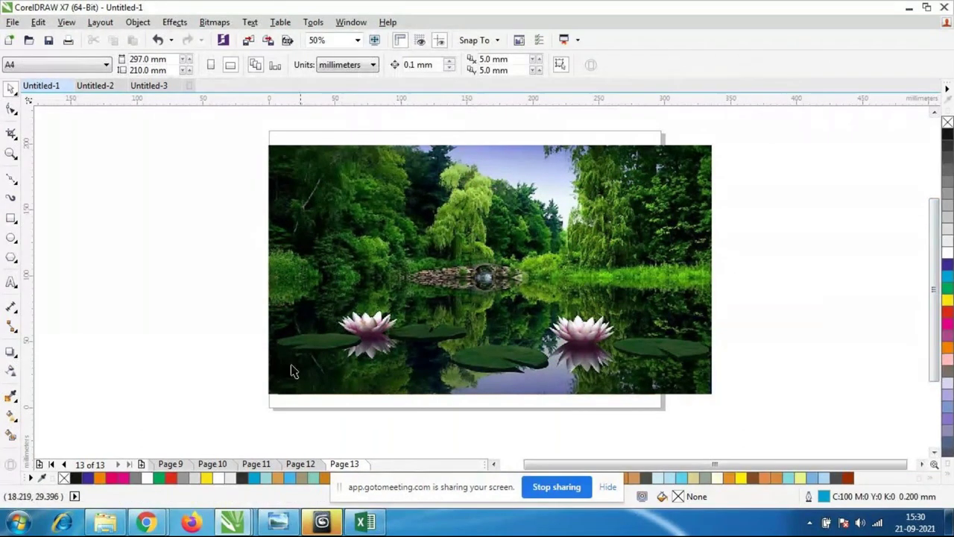
- Start a Brightness/Contrast/Intensity adjustment on the lily pond picture and preview it with brightness 17 and intensity 17
{"action": "scroll", "coordinate": [483, 322], "scroll_direction": "up", "scroll_amount": 3}
{"action": "scroll", "coordinate": [401, 185], "scroll_direction": "down", "scroll_amount": 3}
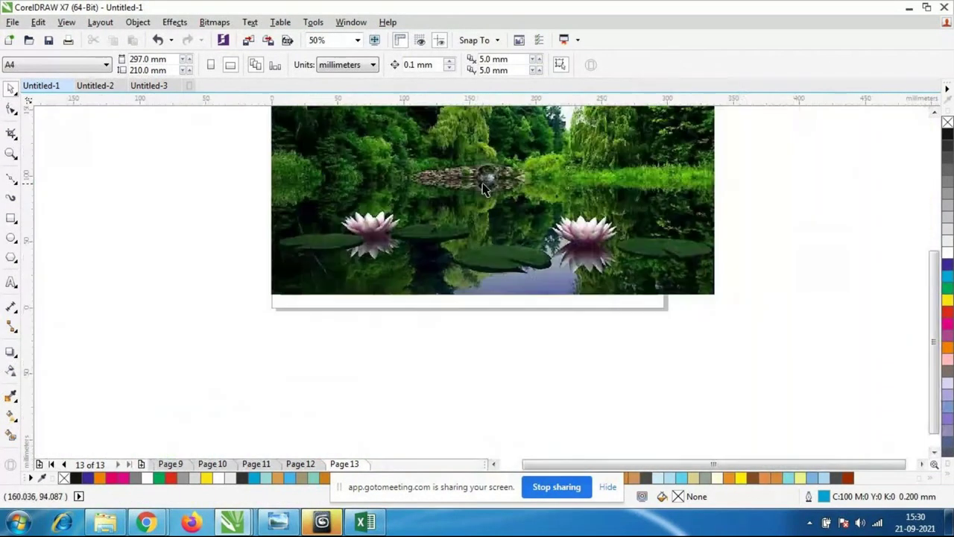
{"action": "scroll", "coordinate": [527, 111], "scroll_direction": "up", "scroll_amount": 1}
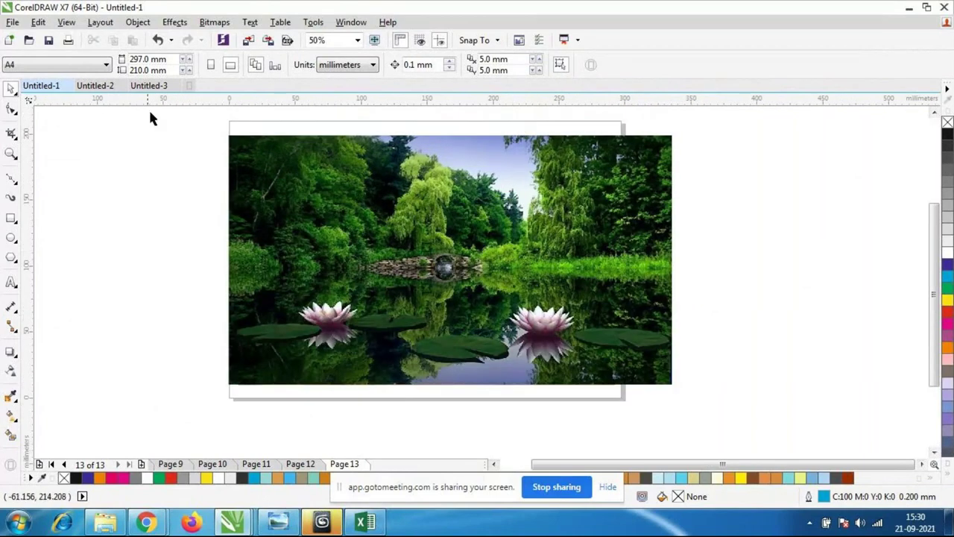
{"action": "key", "text": "ctrl+a"}
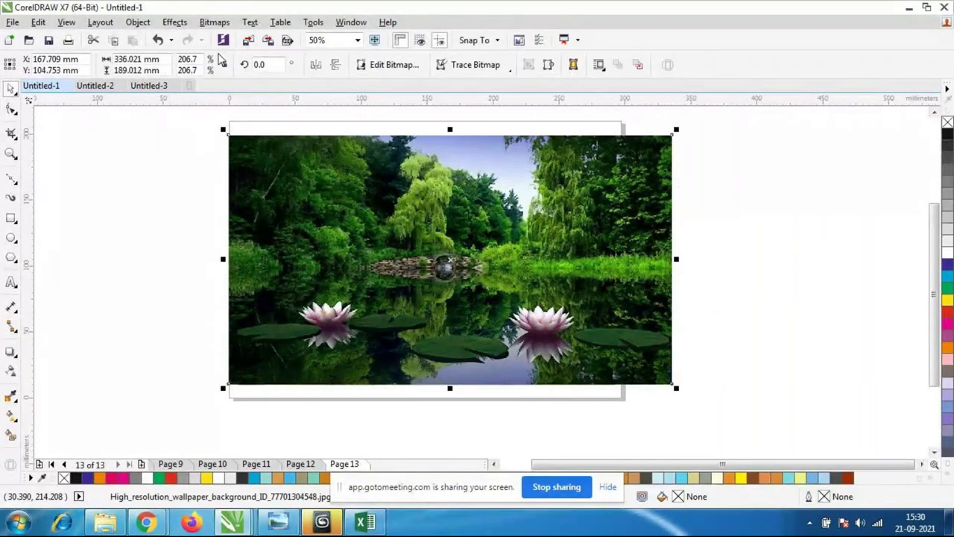
{"action": "left_click", "coordinate": [174, 23]}
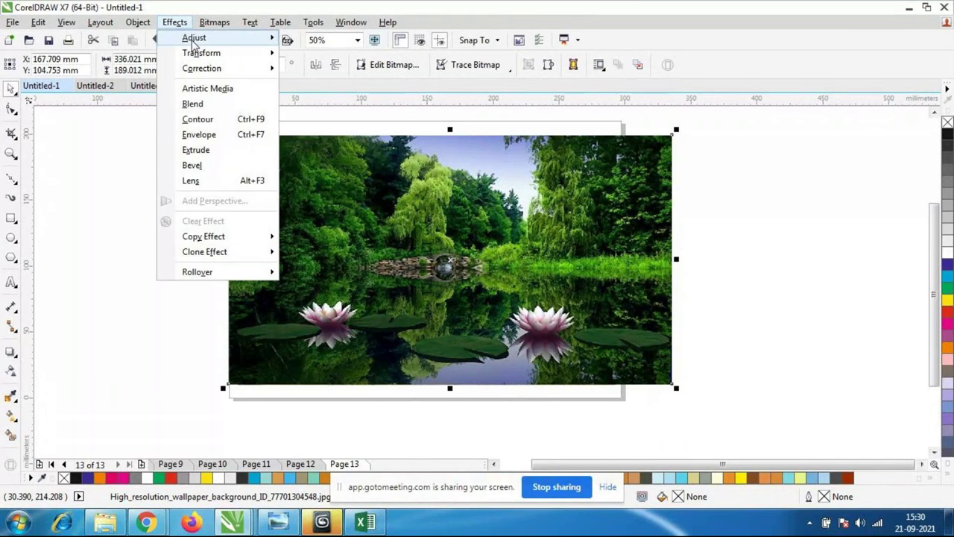
{"action": "mouse_move", "coordinate": [225, 45]}
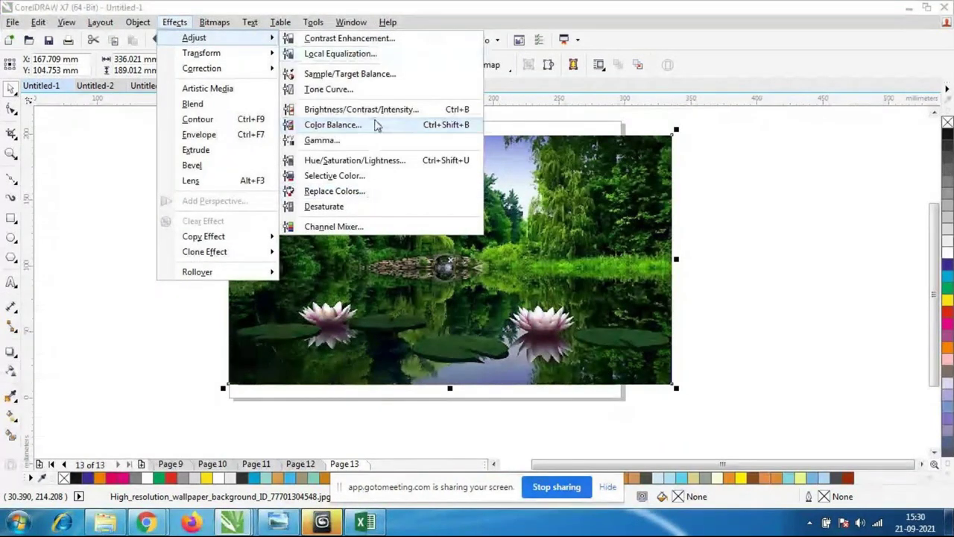
{"action": "left_click", "coordinate": [368, 109]}
{"action": "left_click_drag", "start_coordinate": [487, 189], "coordinate": [764, 105]}
{"action": "left_click_drag", "start_coordinate": [842, 138], "coordinate": [814, 139]}
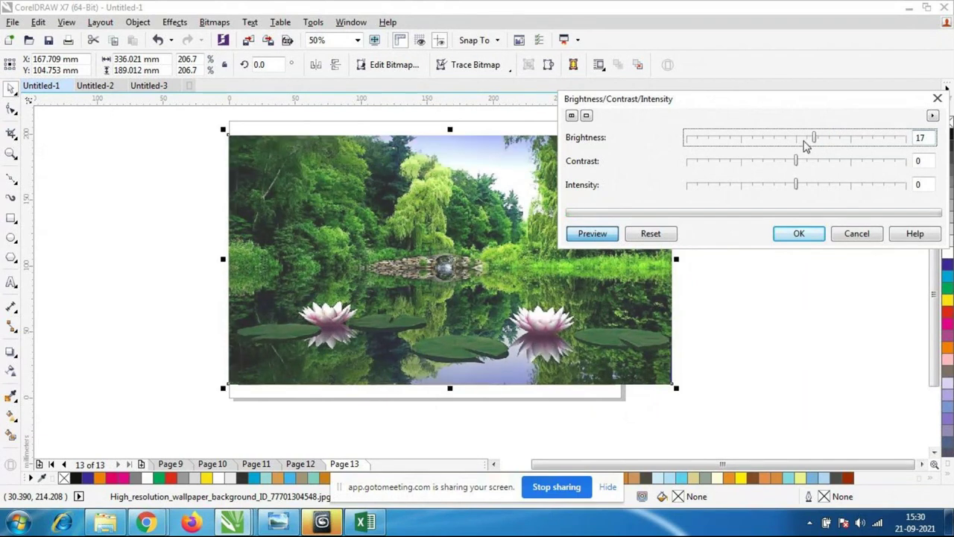
{"action": "left_click", "coordinate": [815, 185]}
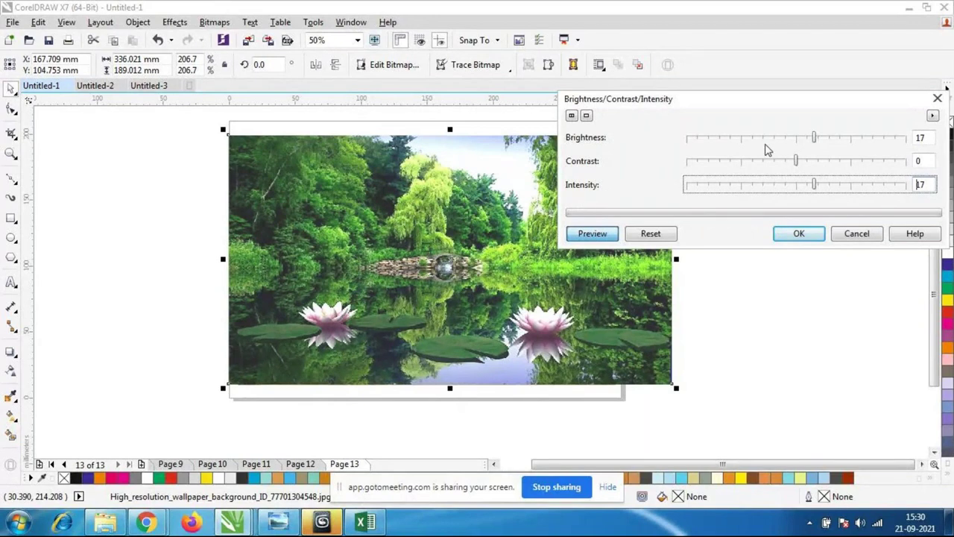
- Preview the lily pond picture with brightness lowered to -4 and intensity raised to 38 and 52
{"action": "left_click", "coordinate": [779, 139]}
{"action": "left_click", "coordinate": [784, 138]}
{"action": "left_click", "coordinate": [792, 139]}
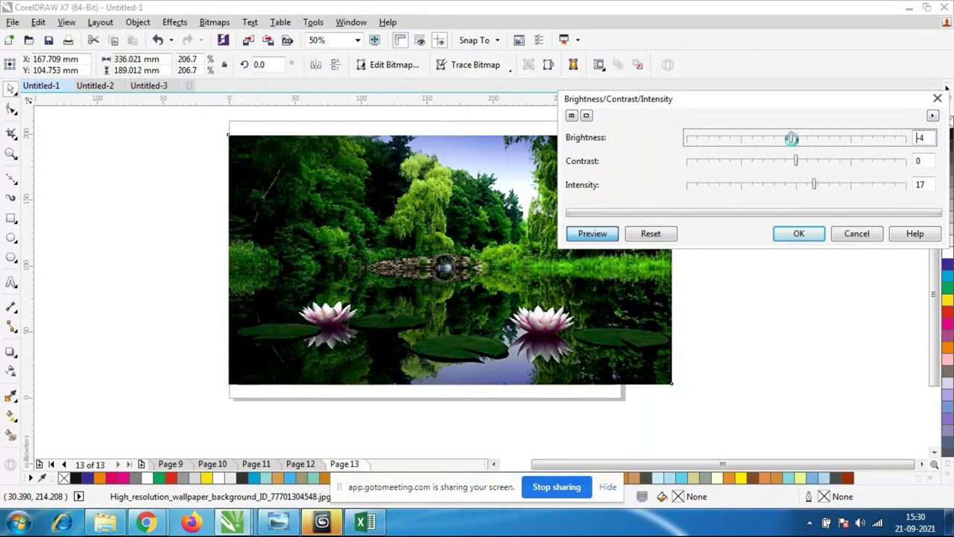
{"action": "left_click", "coordinate": [837, 186]}
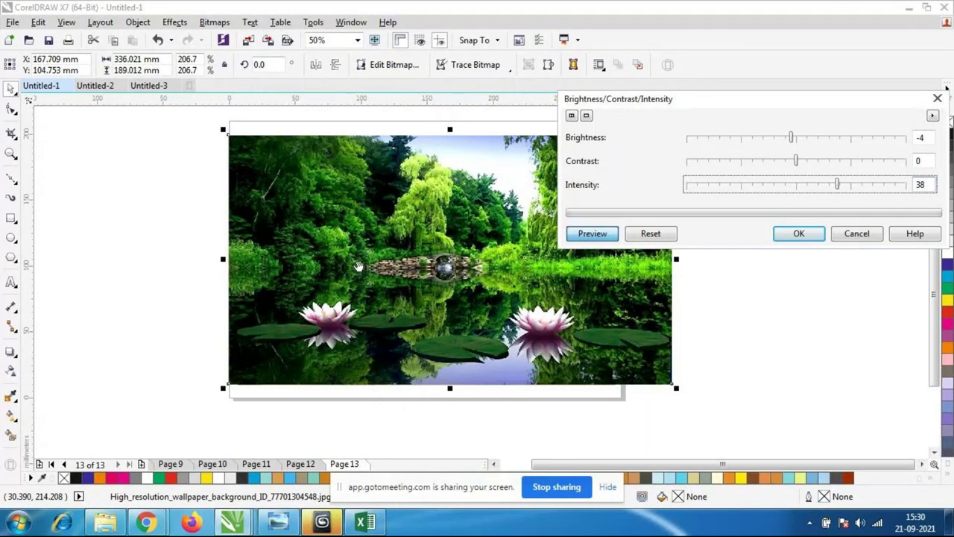
{"action": "left_click_drag", "start_coordinate": [837, 184], "coordinate": [852, 183]}
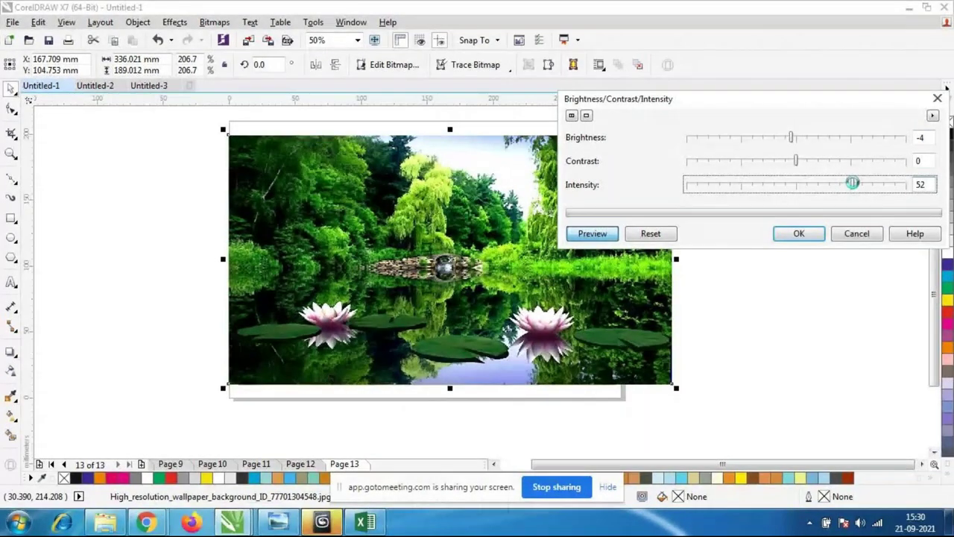
- Preview the lily pond picture at brightness 29 and 0, and at intensity -38 and 25
{"action": "left_click", "coordinate": [828, 140]}
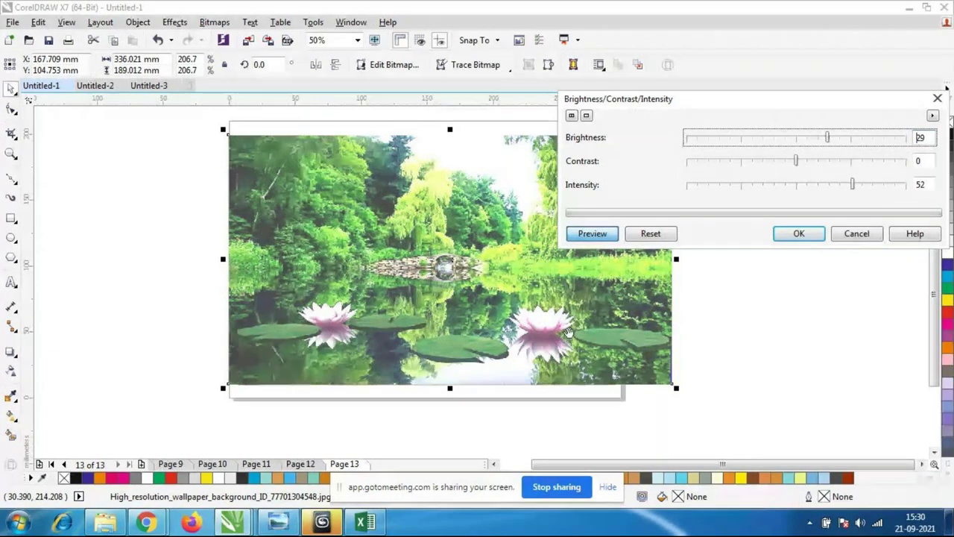
{"action": "left_click_drag", "start_coordinate": [826, 137], "coordinate": [796, 138]}
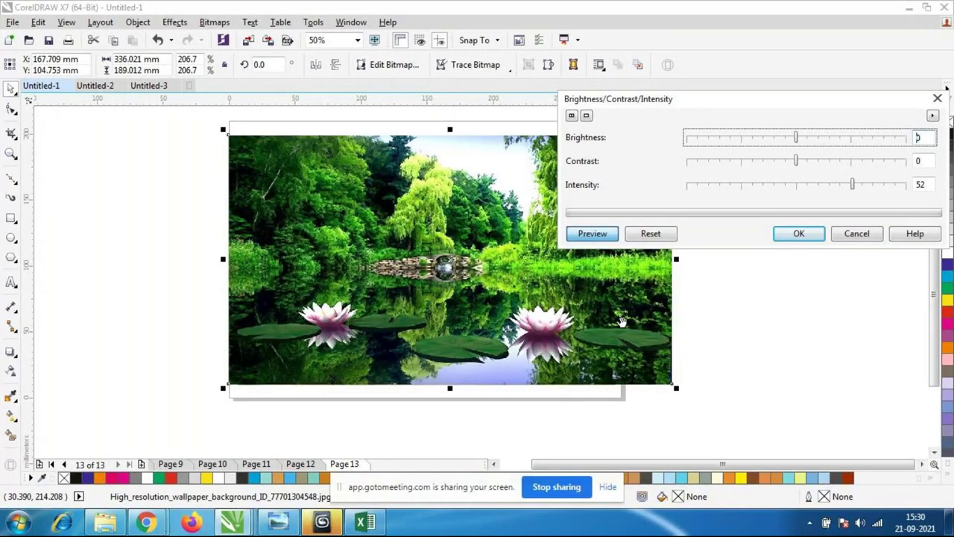
{"action": "left_click_drag", "start_coordinate": [852, 185], "coordinate": [753, 185]}
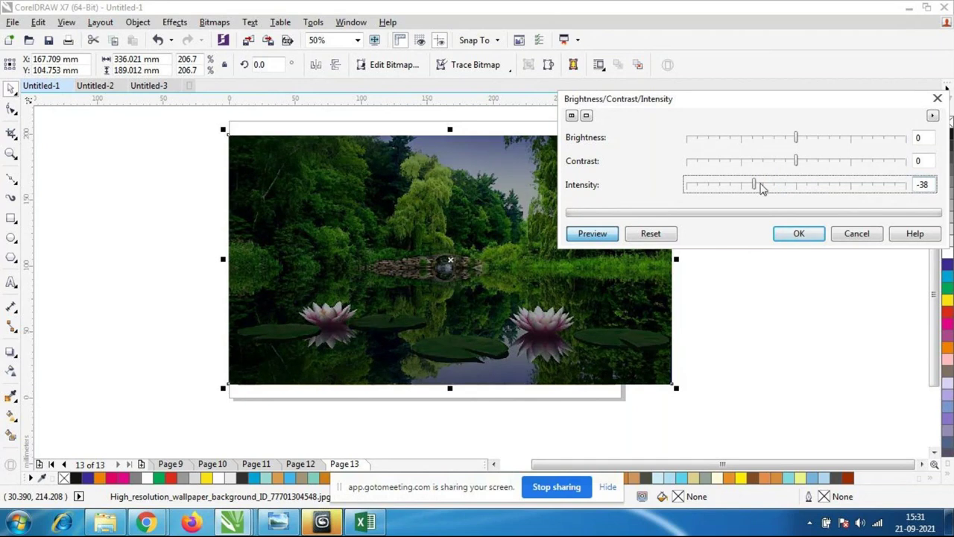
{"action": "left_click_drag", "start_coordinate": [755, 186], "coordinate": [824, 185]}
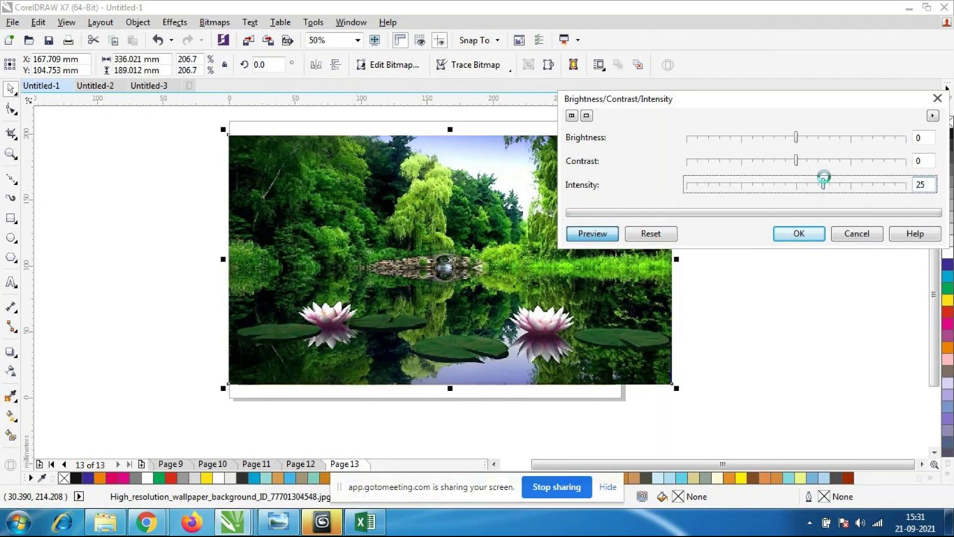
- Set the intensity to 29 and compare the lily pond picture with and without the adjustment
{"action": "left_click", "coordinate": [843, 187]}
{"action": "left_click", "coordinate": [603, 233]}
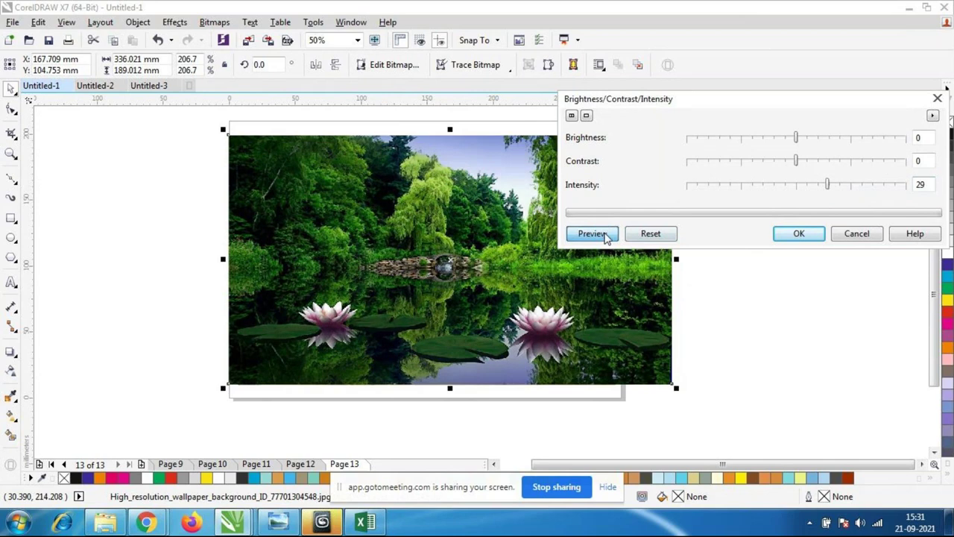
{"action": "left_click", "coordinate": [608, 234]}
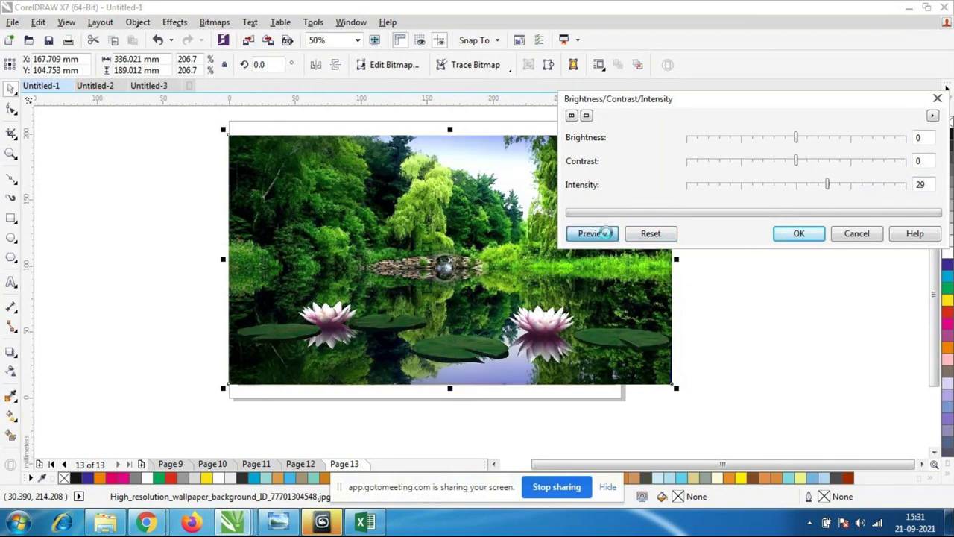
- Set the lily pond picture's contrast to 19, intensity to 50 and brightness to 4
{"action": "left_click_drag", "start_coordinate": [827, 185], "coordinate": [852, 186]}
{"action": "left_click_drag", "start_coordinate": [795, 139], "coordinate": [816, 164]}
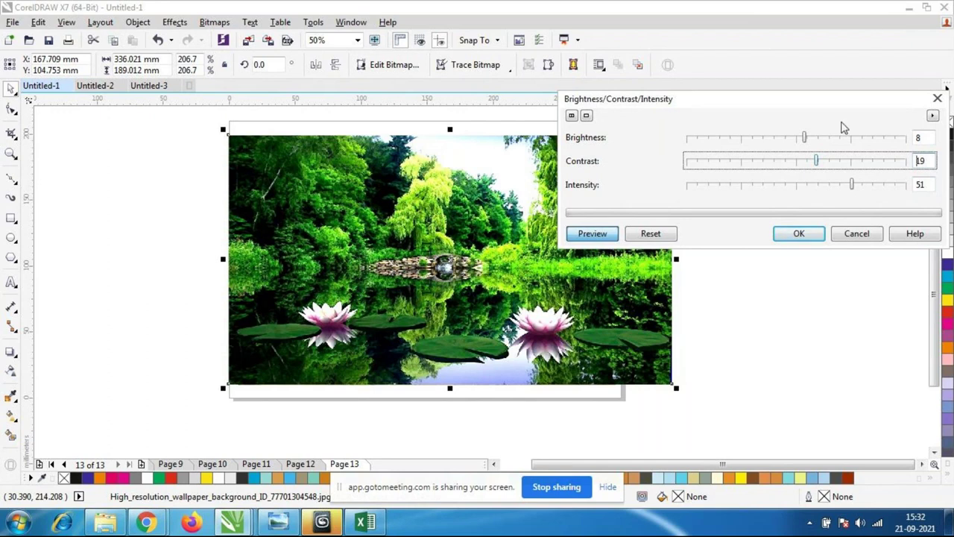
{"action": "left_click_drag", "start_coordinate": [852, 185], "coordinate": [823, 185]}
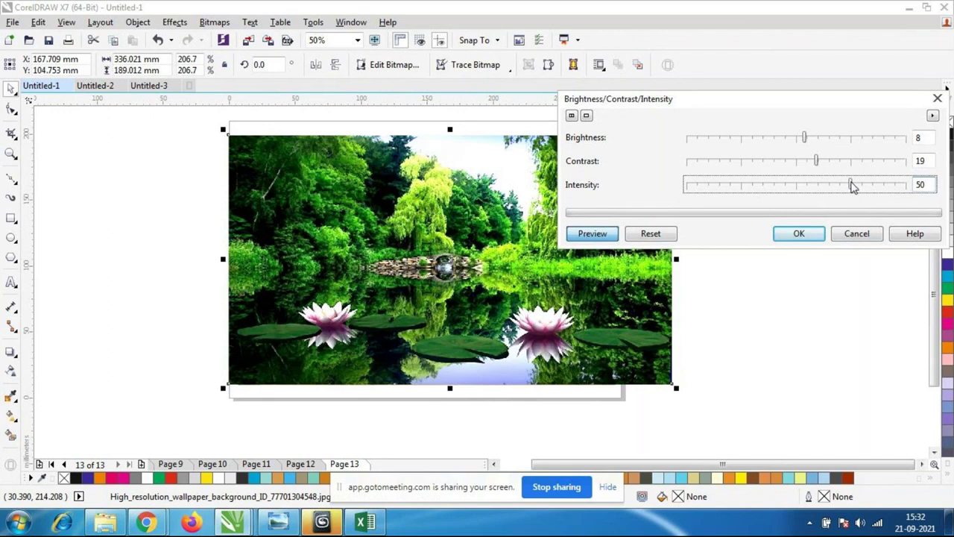
{"action": "left_click_drag", "start_coordinate": [826, 182], "coordinate": [855, 186]}
{"action": "left_click_drag", "start_coordinate": [808, 148], "coordinate": [805, 146]}
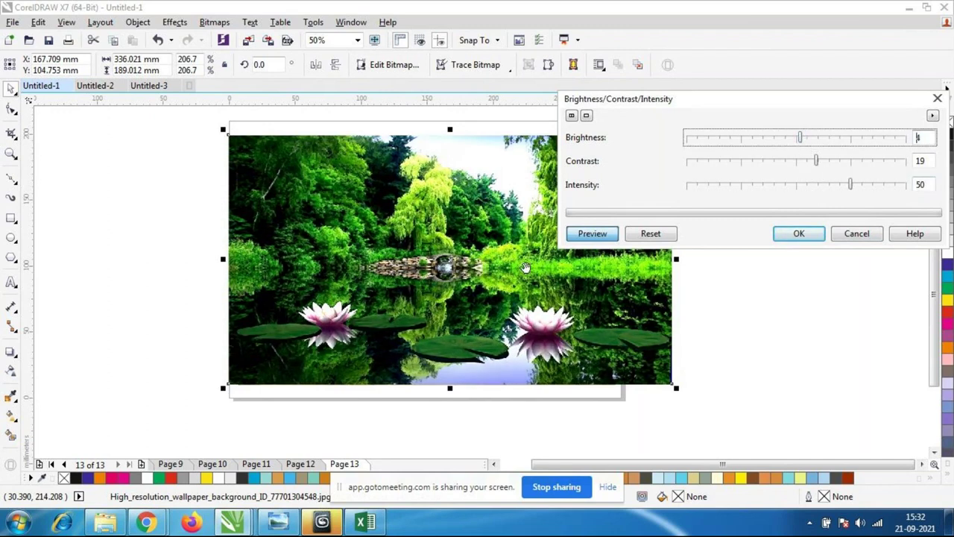
- Apply the brightness, contrast and intensity adjustment and move the lily pond picture about 75 mm to the right, partly uncovering the boat picture
{"action": "left_click", "coordinate": [808, 239]}
{"action": "left_click", "coordinate": [694, 281]}
{"action": "scroll", "coordinate": [472, 289], "scroll_direction": "down", "scroll_amount": 2}
{"action": "scroll", "coordinate": [474, 281], "scroll_direction": "up", "scroll_amount": 2}
{"action": "left_click_drag", "start_coordinate": [499, 331], "coordinate": [589, 337]}
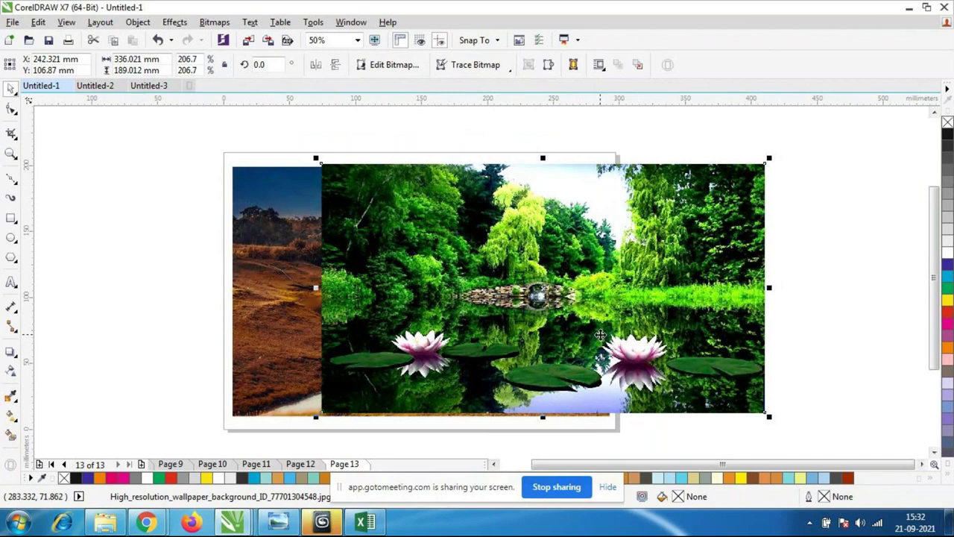
{"action": "scroll", "coordinate": [605, 331], "scroll_direction": "down", "scroll_amount": 1}
{"action": "scroll", "coordinate": [617, 321], "scroll_direction": "up", "scroll_amount": 1}
{"action": "scroll", "coordinate": [435, 257], "scroll_direction": "down", "scroll_amount": 1}
{"action": "scroll", "coordinate": [438, 255], "scroll_direction": "up", "scroll_amount": 1}
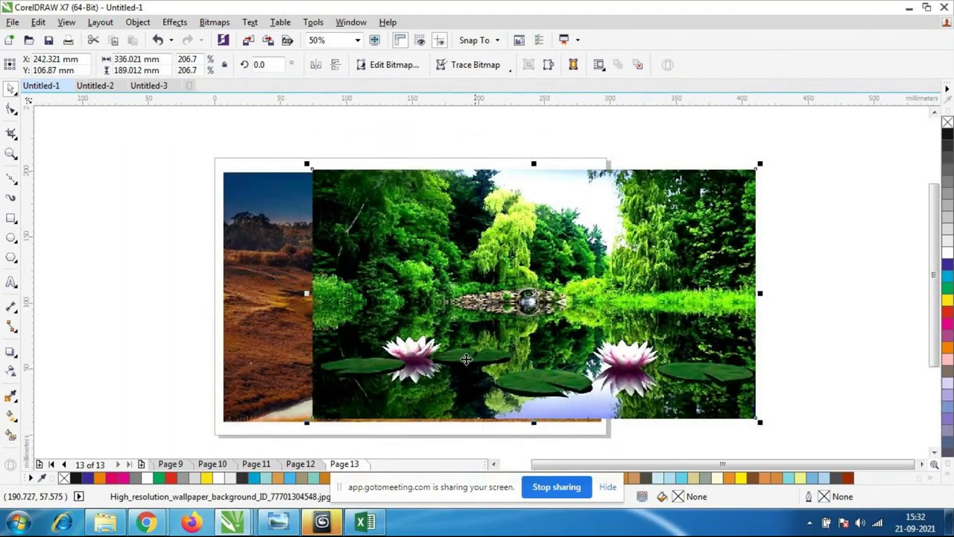
- Delete the lily pond picture and select the boat picture
{"action": "key", "text": "Delete"}
{"action": "left_click", "coordinate": [530, 387]}
{"action": "scroll", "coordinate": [530, 388], "scroll_direction": "down", "scroll_amount": 1}
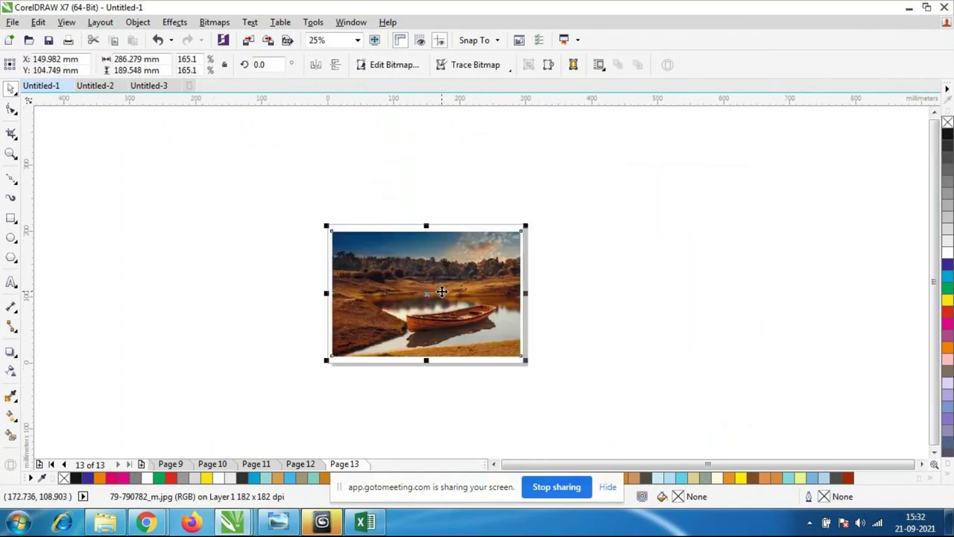
{"action": "scroll", "coordinate": [370, 292], "scroll_direction": "up", "scroll_amount": 1}
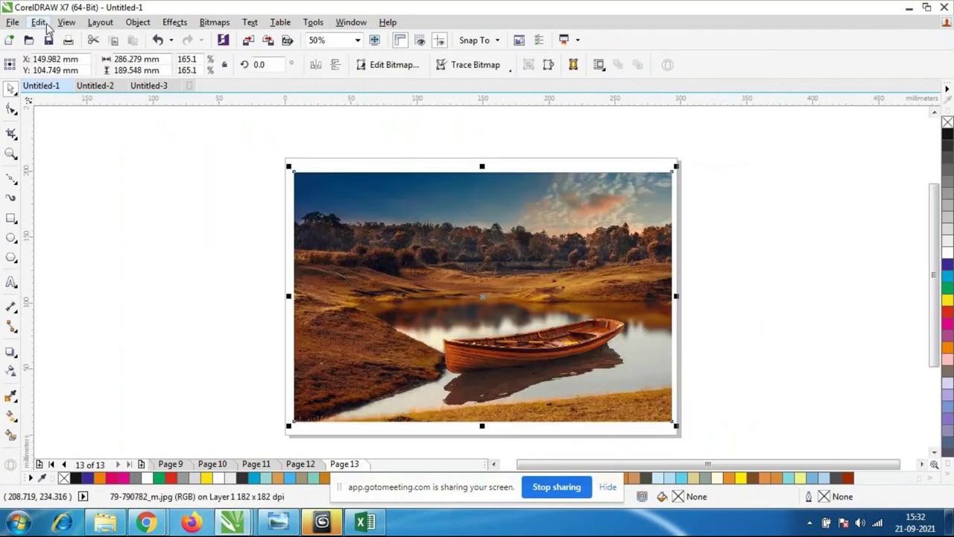
- Import landscape-4048720_960_720 from the Coreldraw folder and place it over the boat picture at about 294 by 196 mm
{"action": "left_click", "coordinate": [13, 22]}
{"action": "left_click", "coordinate": [33, 236]}
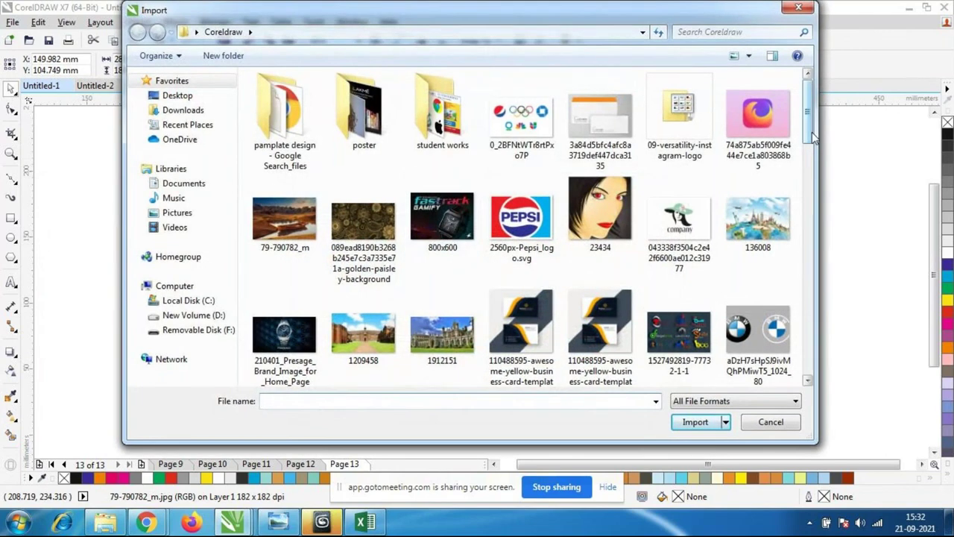
{"action": "left_click_drag", "start_coordinate": [806, 130], "coordinate": [813, 238]}
{"action": "left_click_drag", "start_coordinate": [811, 234], "coordinate": [812, 296]}
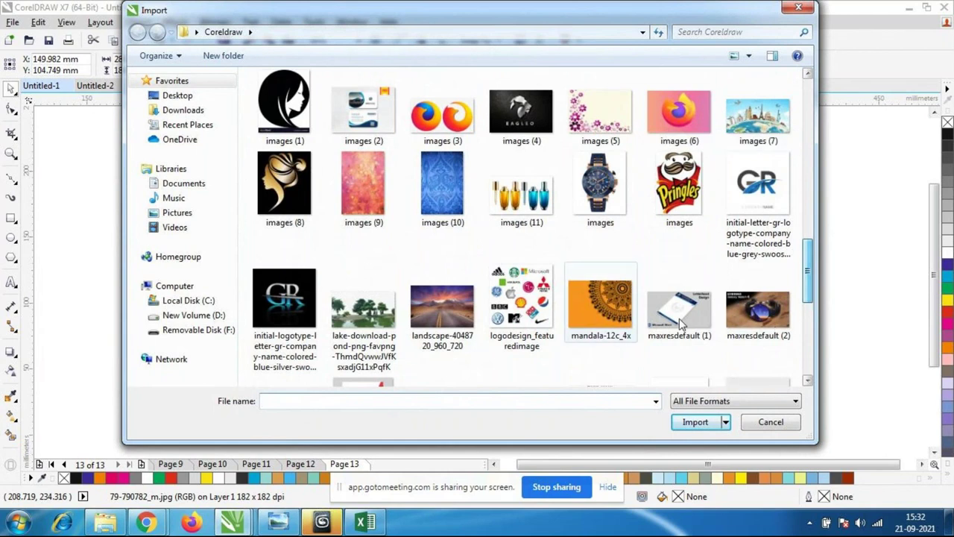
{"action": "left_click", "coordinate": [442, 307]}
{"action": "left_click", "coordinate": [704, 423]}
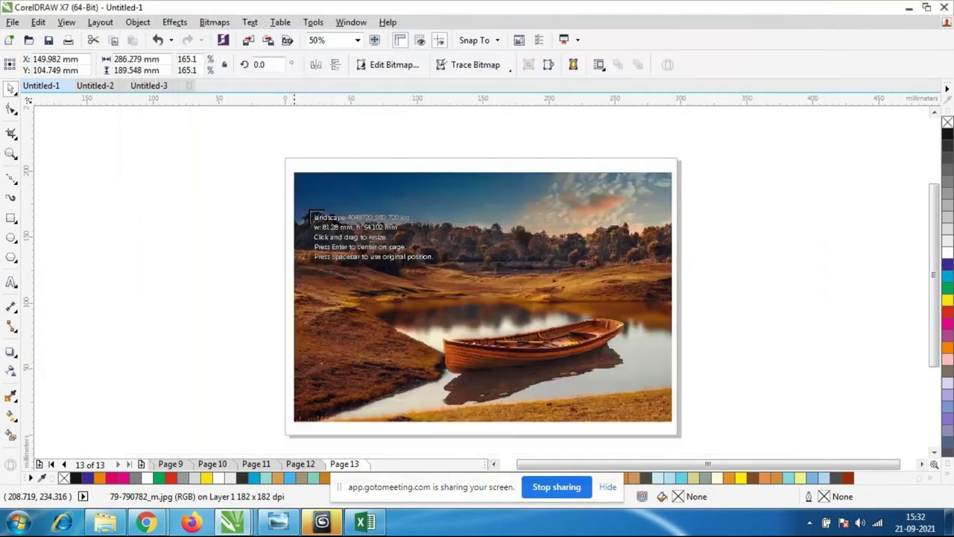
{"action": "left_click", "coordinate": [287, 172]}
{"action": "left_click_drag", "start_coordinate": [405, 256], "coordinate": [689, 427]}
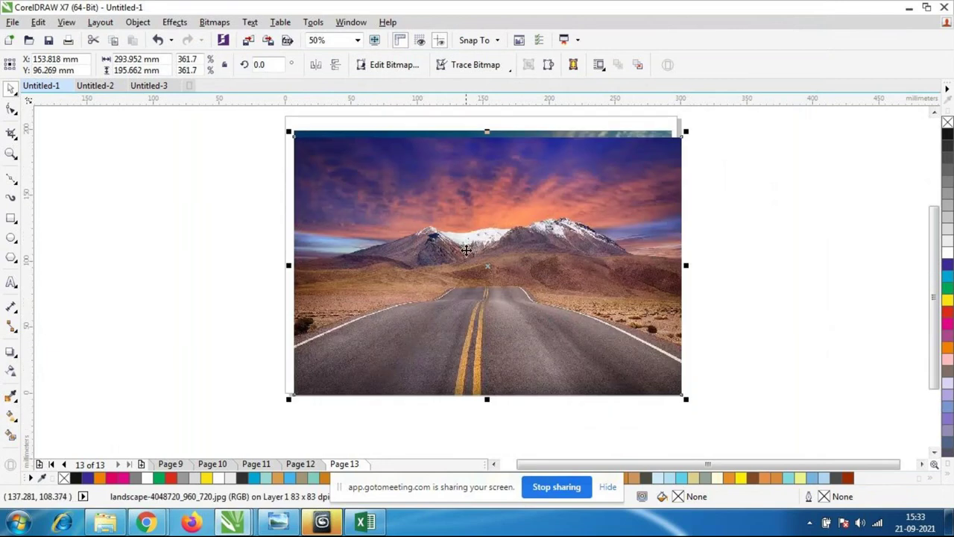
{"action": "left_click", "coordinate": [165, 22]}
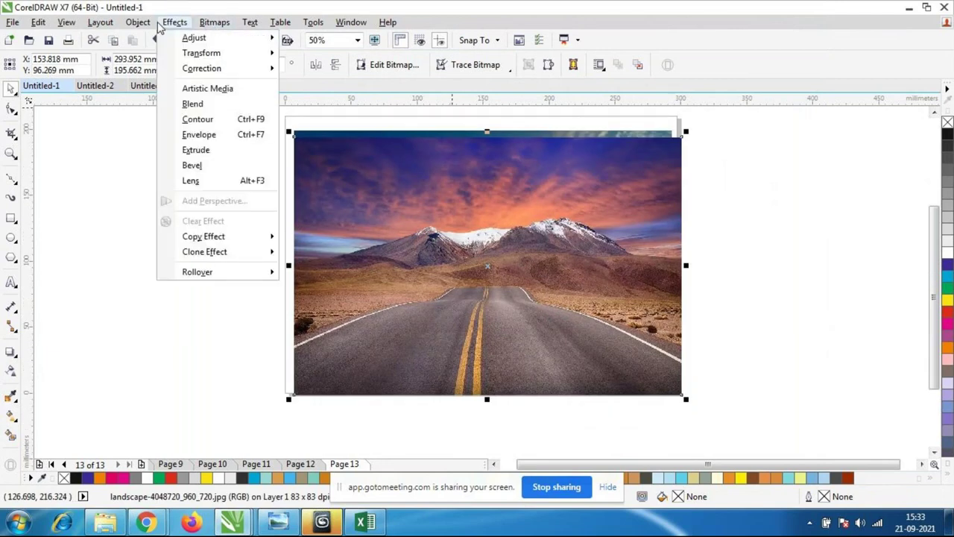
{"action": "mouse_move", "coordinate": [190, 38]}
{"action": "left_click", "coordinate": [347, 37]}
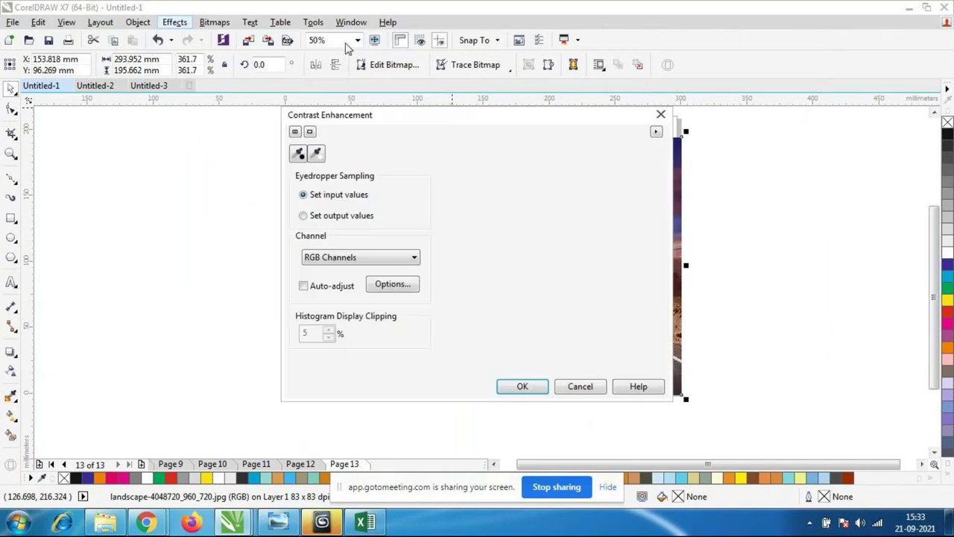
{"action": "left_click_drag", "start_coordinate": [498, 122], "coordinate": [748, 136]}
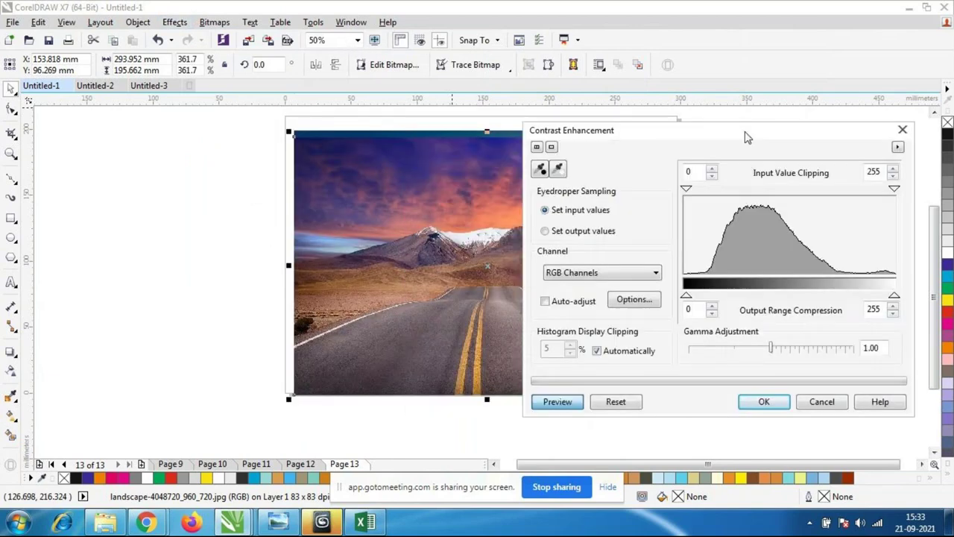
{"action": "left_click", "coordinate": [828, 399]}
{"action": "scroll", "coordinate": [780, 305], "scroll_direction": "down", "scroll_amount": 1}
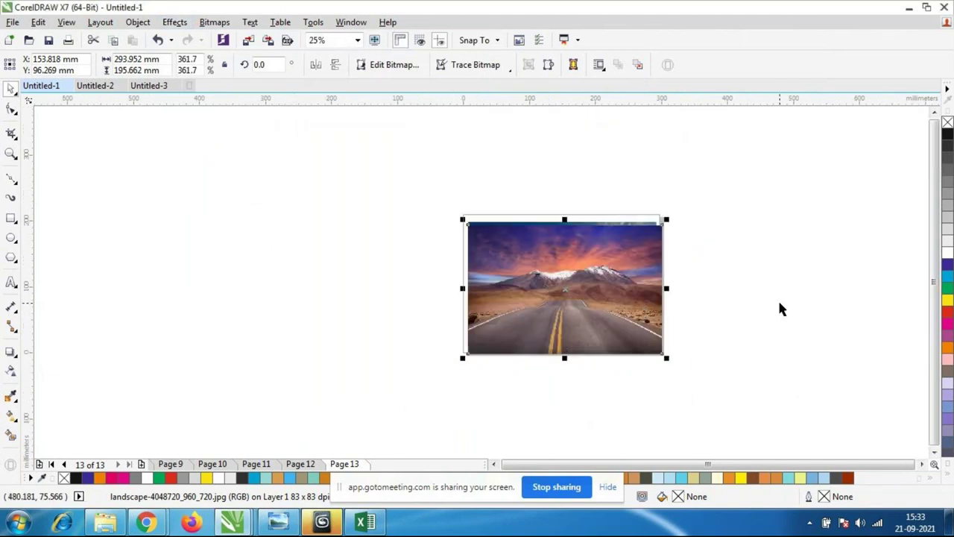
{"action": "scroll", "coordinate": [778, 298], "scroll_direction": "up", "scroll_amount": 1}
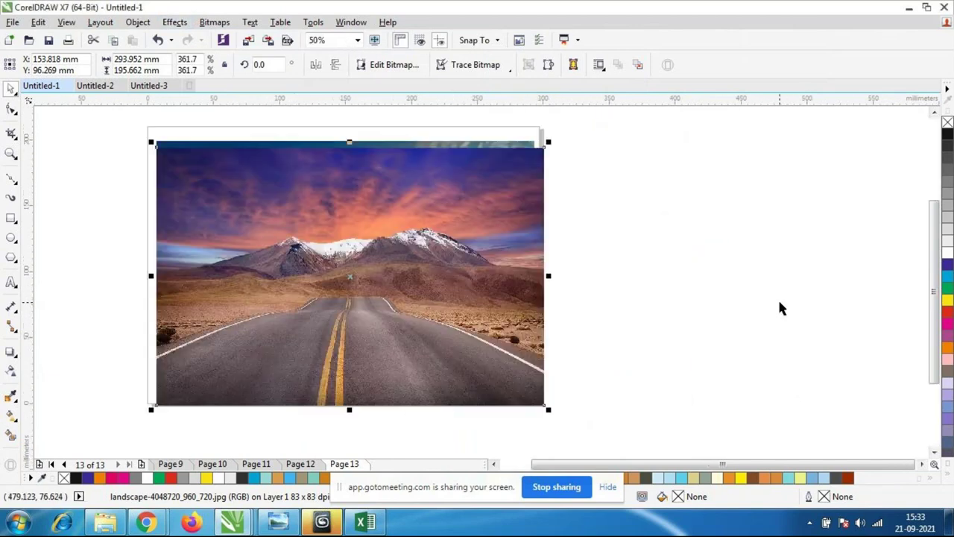
- Preview Contrast Enhancement on the road picture with the lower output range limit at 165 and gamma at 0.48
{"action": "left_click", "coordinate": [179, 22]}
{"action": "mouse_move", "coordinate": [216, 37]}
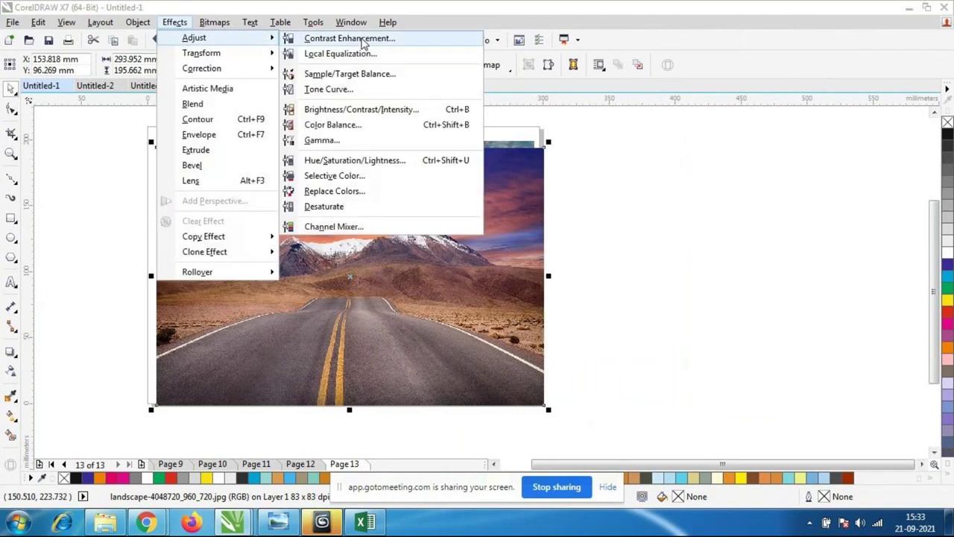
{"action": "left_click", "coordinate": [362, 39]}
{"action": "left_click_drag", "start_coordinate": [458, 112], "coordinate": [682, 108]}
{"action": "left_click_drag", "start_coordinate": [651, 269], "coordinate": [786, 264]}
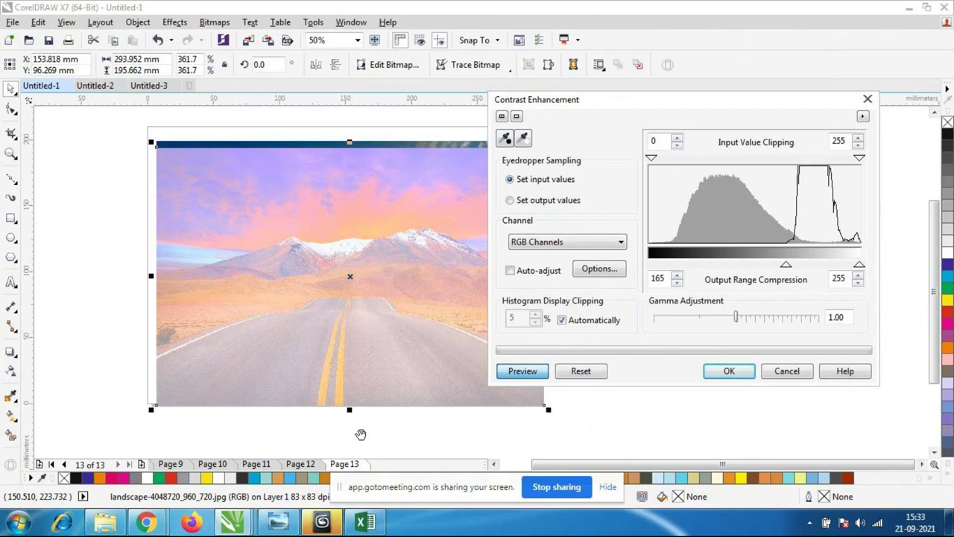
{"action": "left_click_drag", "start_coordinate": [736, 316], "coordinate": [687, 327]}
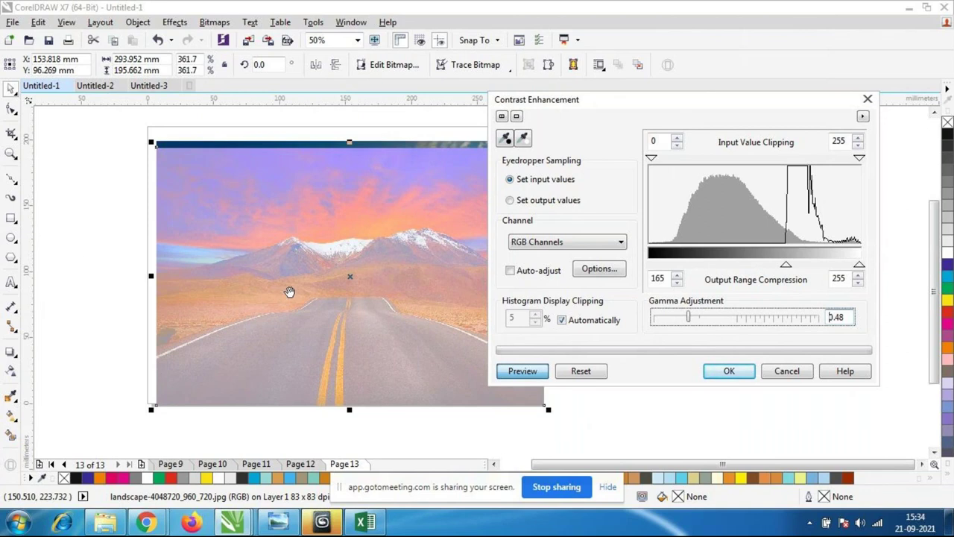
- Preview the road picture with gamma at 0.63, 0.17 and 0.49
{"action": "left_click", "coordinate": [734, 318]}
{"action": "left_click_drag", "start_coordinate": [734, 318], "coordinate": [765, 318]}
{"action": "left_click", "coordinate": [658, 319]}
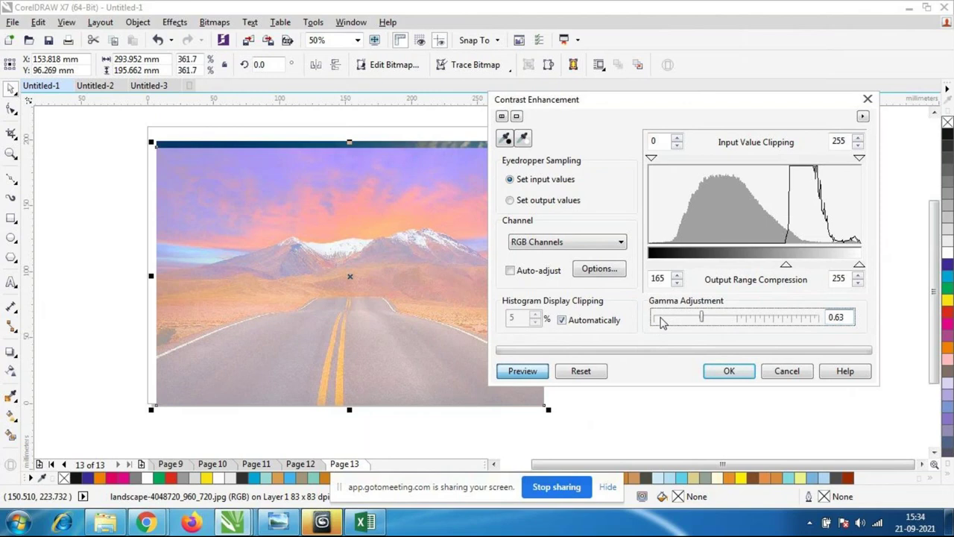
{"action": "left_click", "coordinate": [661, 320]}
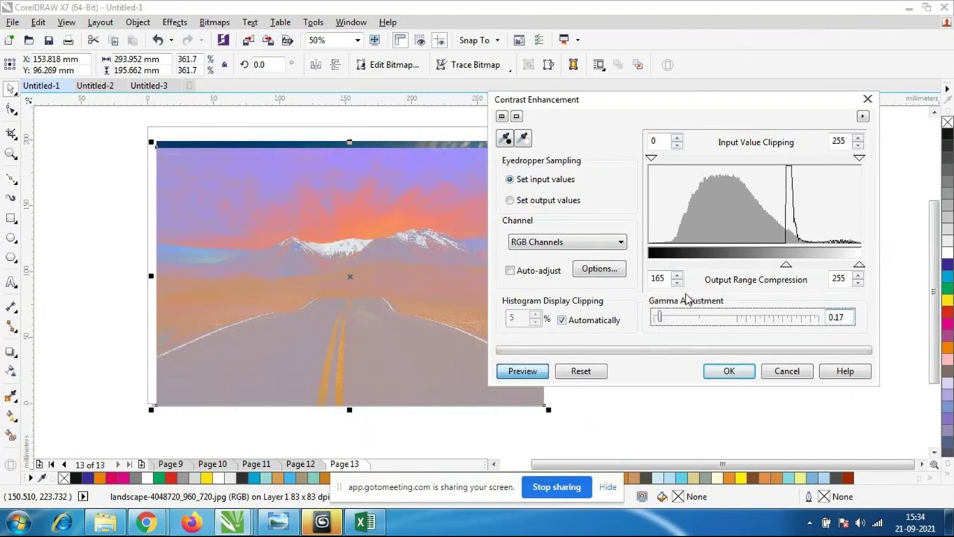
{"action": "left_click", "coordinate": [689, 319]}
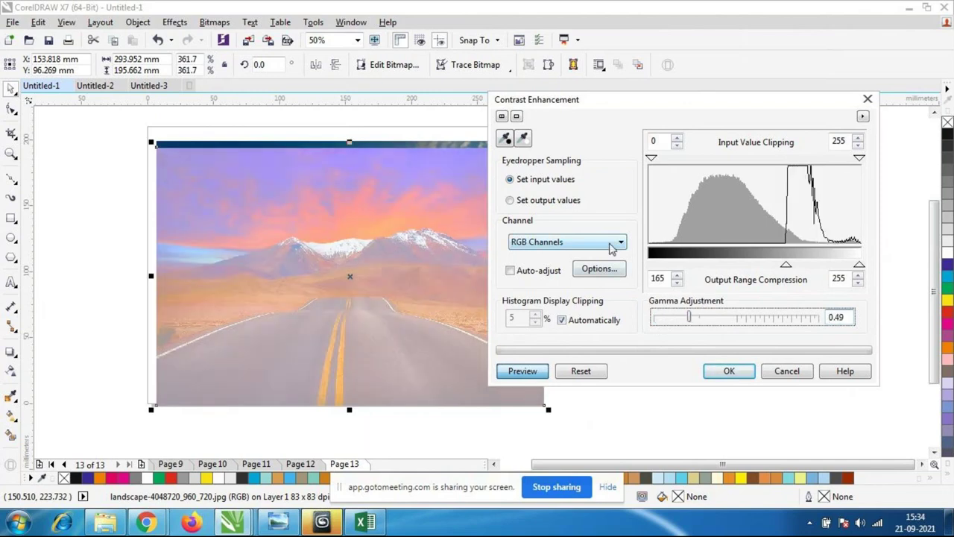
- Lower the green channel's upper output range limit to 133 for the road picture
{"action": "left_click", "coordinate": [612, 249]}
{"action": "left_click", "coordinate": [567, 275]}
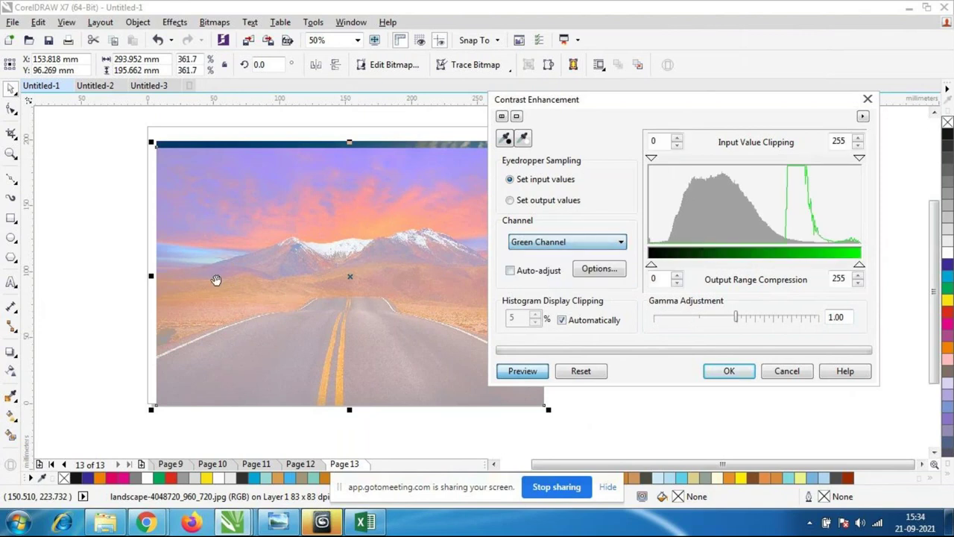
{"action": "left_click_drag", "start_coordinate": [859, 268], "coordinate": [759, 265]}
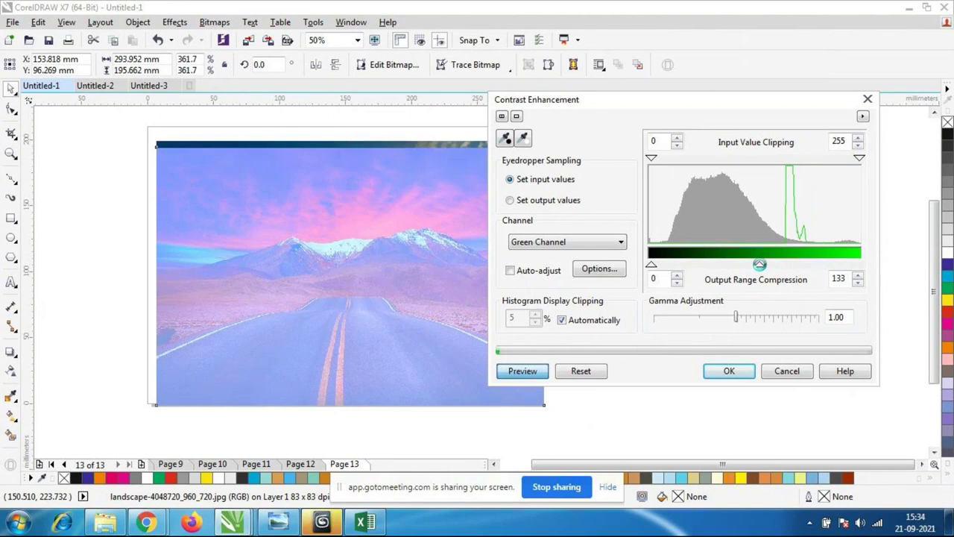
- Preview the red channel with gamma at 3.52 and the lower output range limit at 26
{"action": "left_click", "coordinate": [558, 246]}
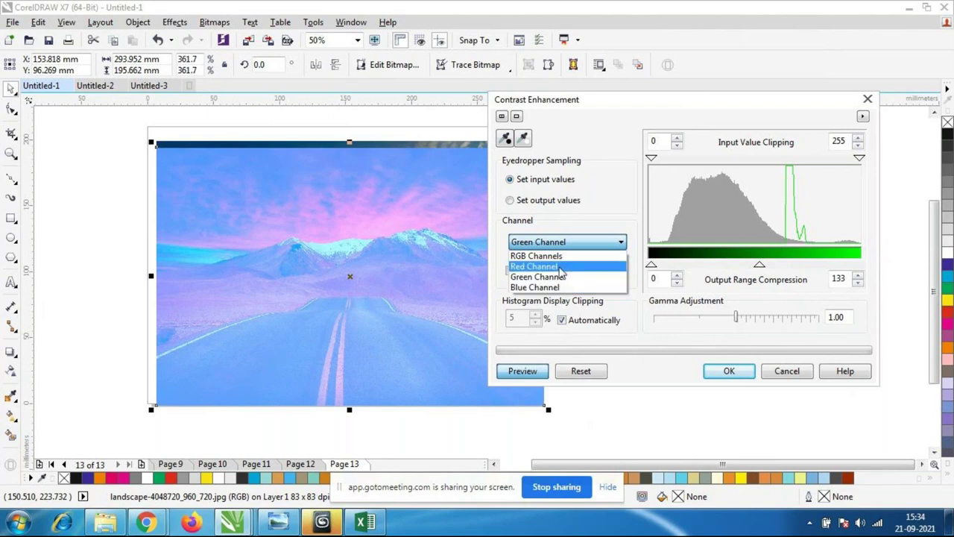
{"action": "left_click", "coordinate": [561, 266]}
{"action": "left_click_drag", "start_coordinate": [736, 318], "coordinate": [758, 319]}
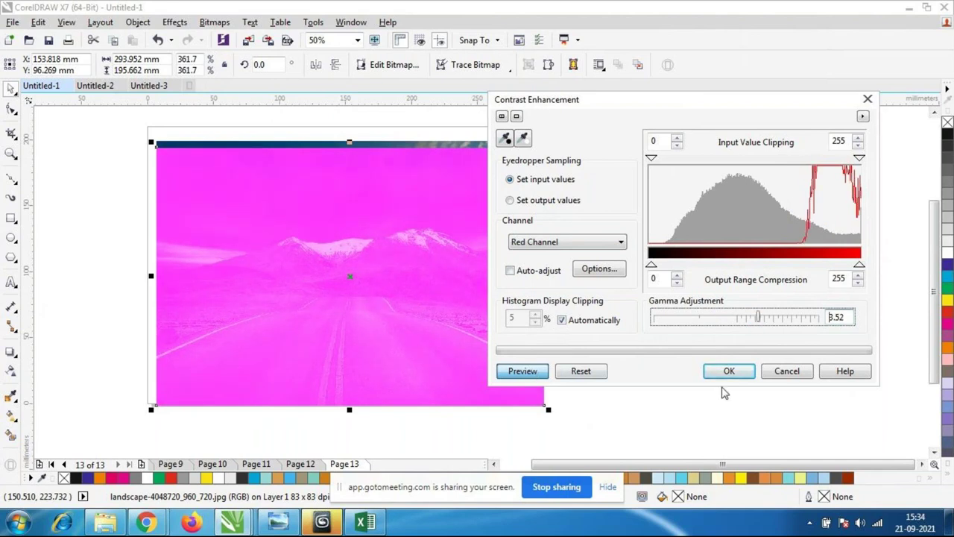
{"action": "left_click_drag", "start_coordinate": [659, 266], "coordinate": [671, 266]}
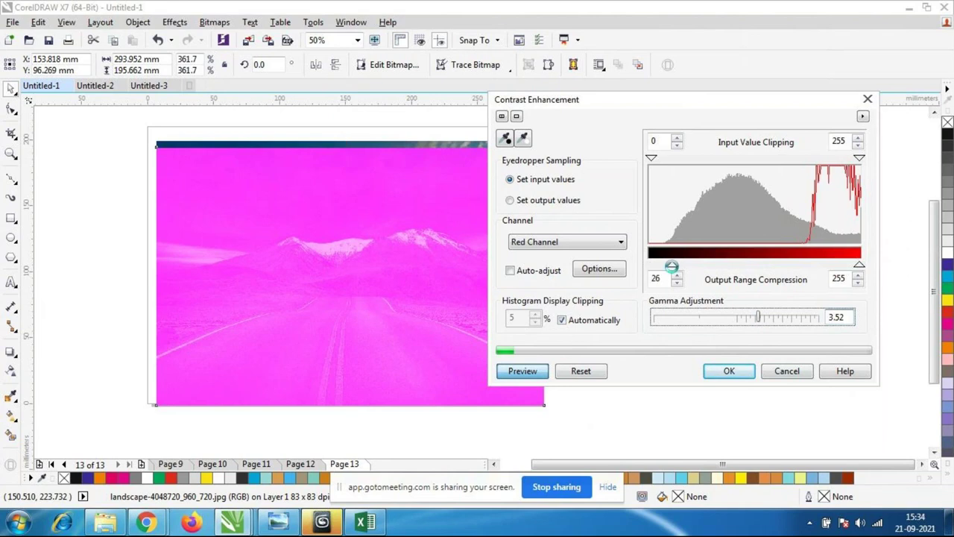
- Return to the combined RGB channels and raise gamma to 0.54 and 0.98
{"action": "left_click", "coordinate": [565, 242]}
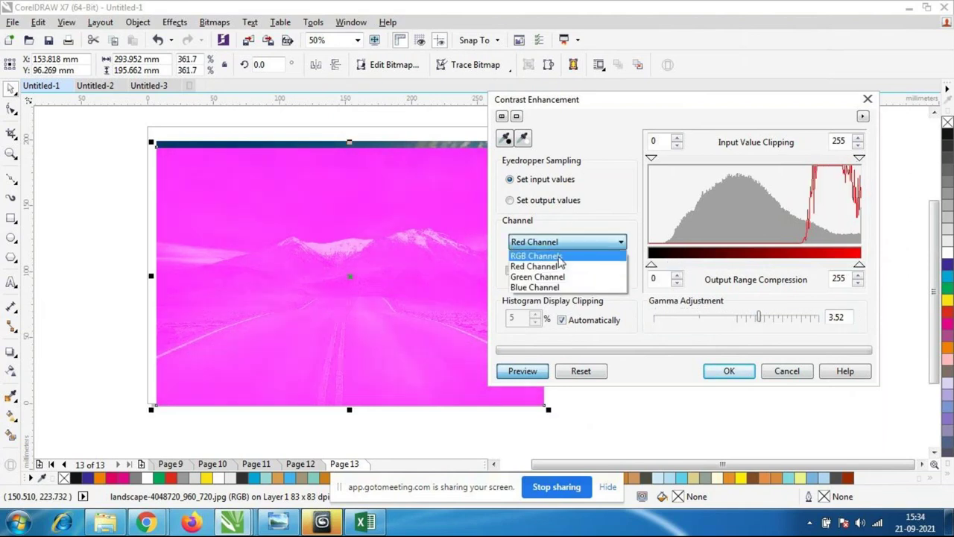
{"action": "left_click", "coordinate": [563, 253]}
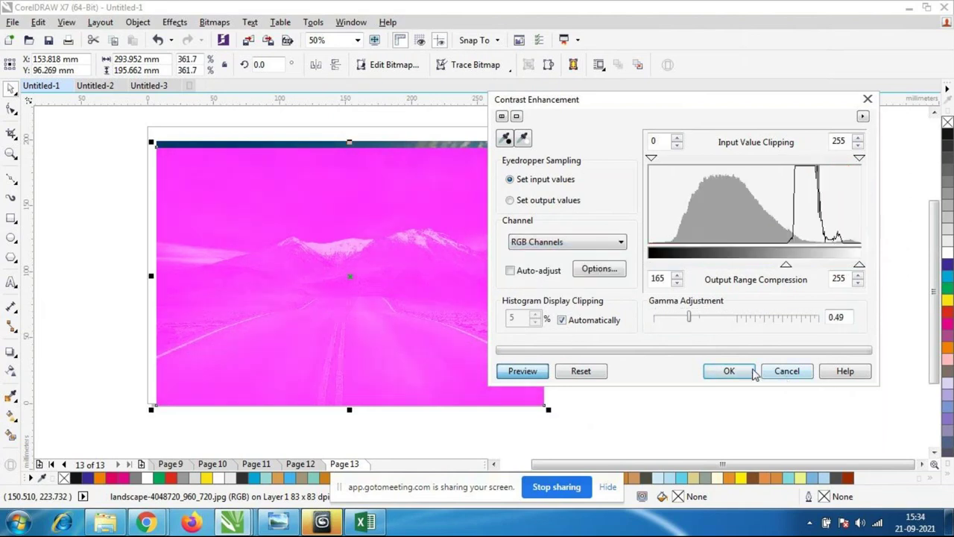
{"action": "left_click", "coordinate": [713, 317]}
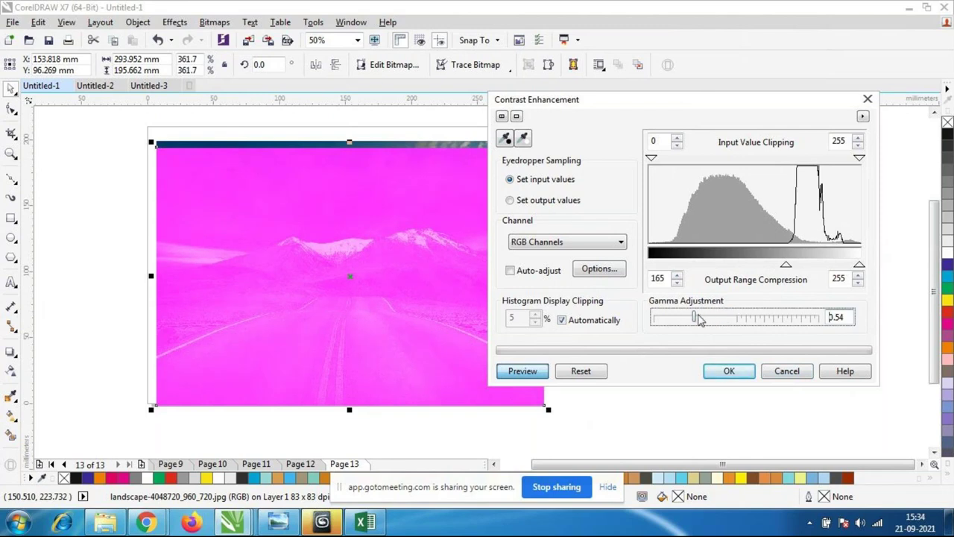
{"action": "left_click", "coordinate": [730, 317]}
{"action": "left_click_drag", "start_coordinate": [699, 318], "coordinate": [734, 317]}
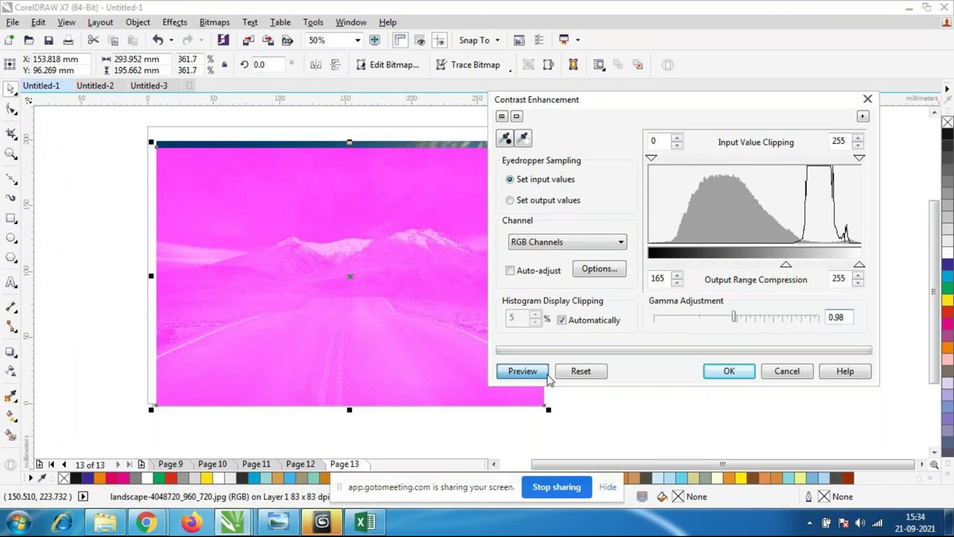
- Refresh the preview and reset all Contrast Enhancement settings of the road picture
{"action": "left_click", "coordinate": [525, 375]}
{"action": "left_click", "coordinate": [526, 381]}
{"action": "left_click", "coordinate": [593, 374]}
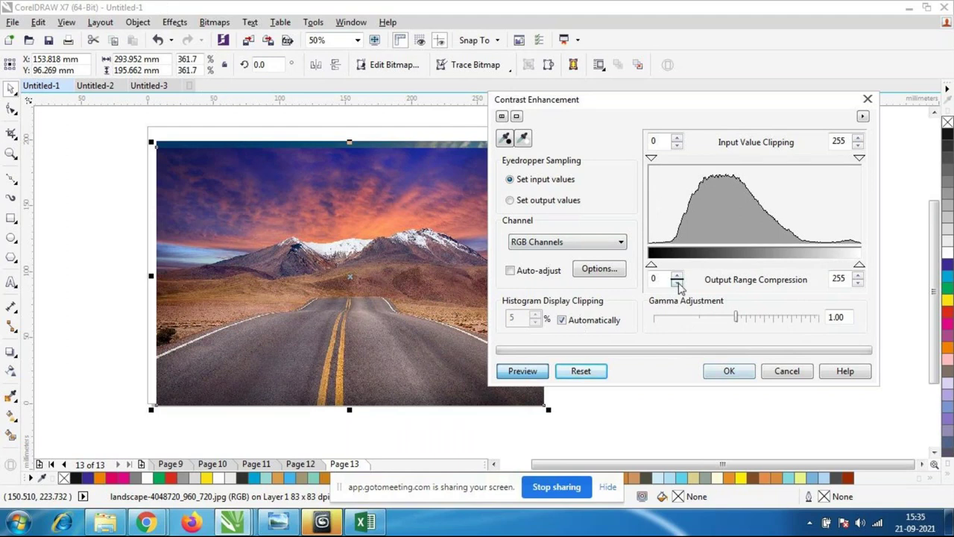
- Apply Contrast Enhancement with a lower output range limit of 26 to the road picture and undo it
{"action": "left_click_drag", "start_coordinate": [651, 264], "coordinate": [672, 263]}
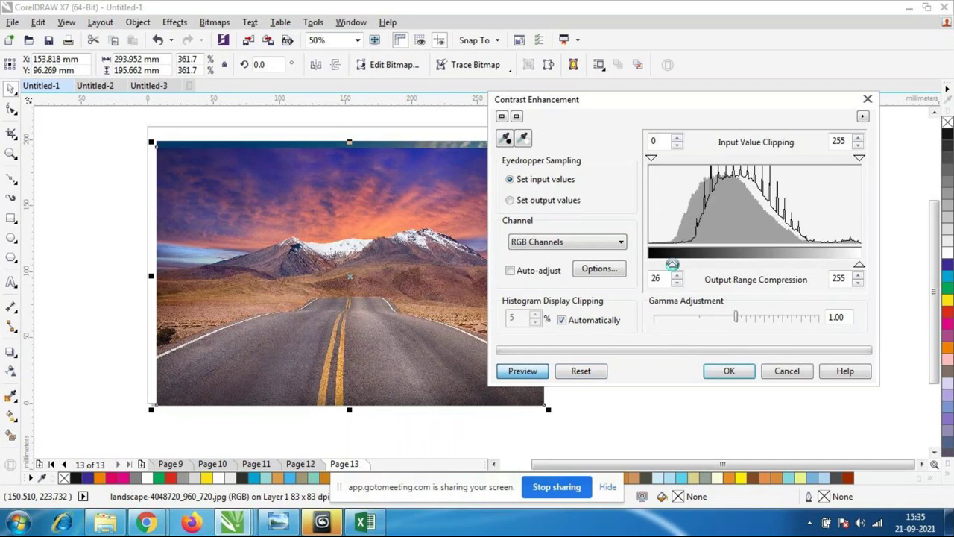
{"action": "left_click", "coordinate": [729, 370]}
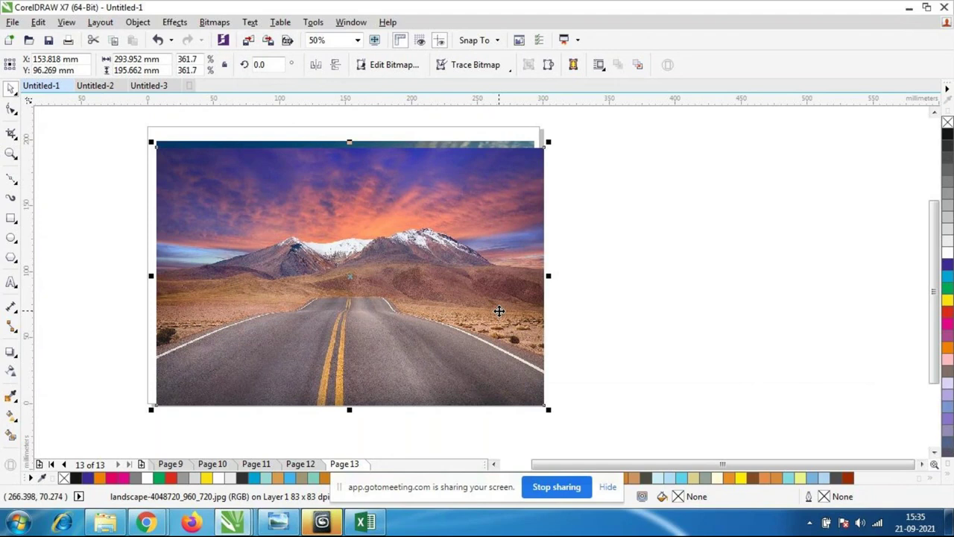
{"action": "key", "text": "ctrl+z"}
{"action": "left_click", "coordinate": [570, 307]}
{"action": "left_click", "coordinate": [492, 283]}
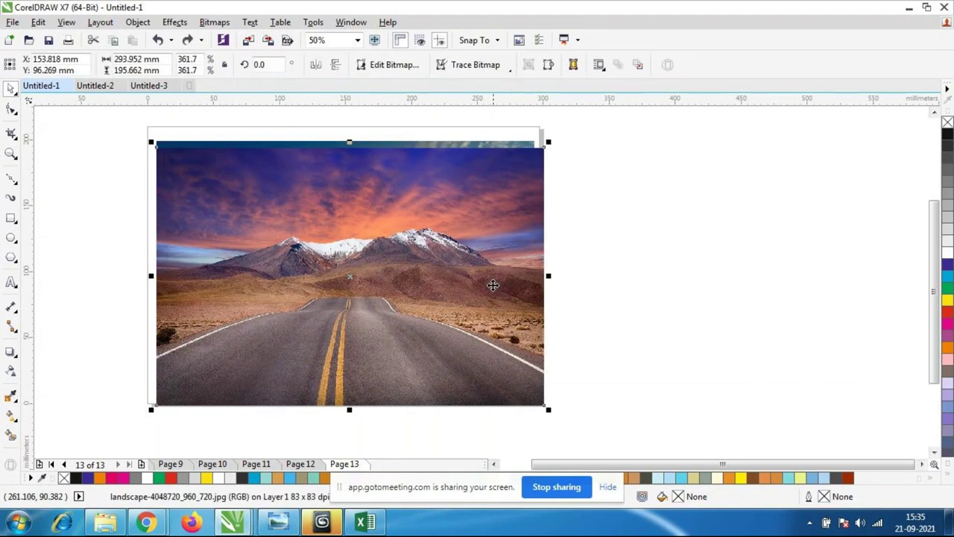
- Preview Local Equalization on the road picture with width and height at 50 and at 31
{"action": "left_click", "coordinate": [175, 21]}
{"action": "mouse_move", "coordinate": [184, 38]}
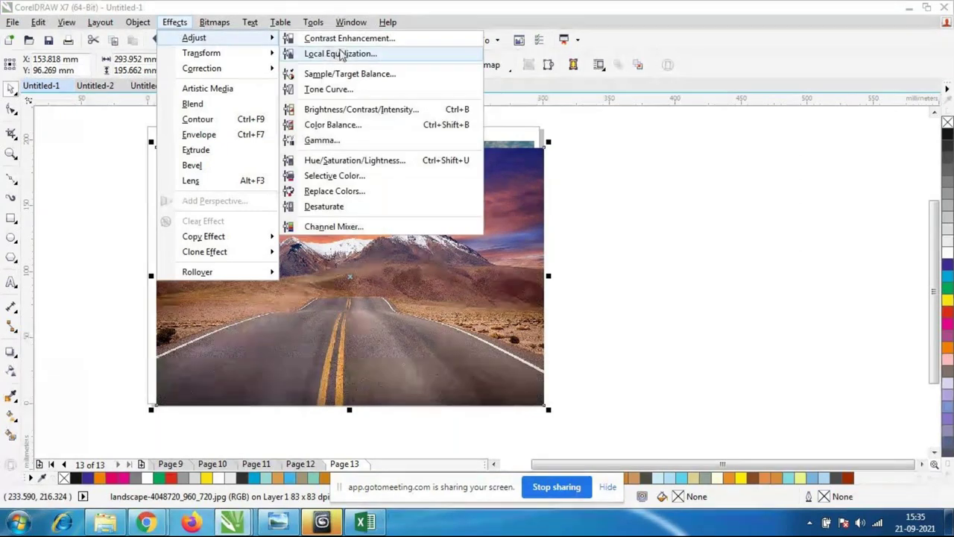
{"action": "left_click", "coordinate": [341, 54]}
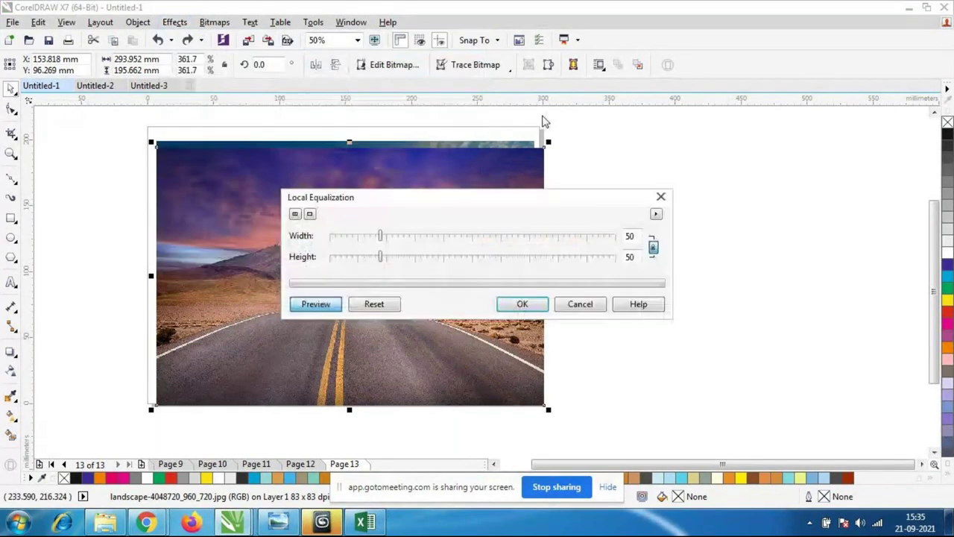
{"action": "left_click_drag", "start_coordinate": [507, 206], "coordinate": [792, 154]}
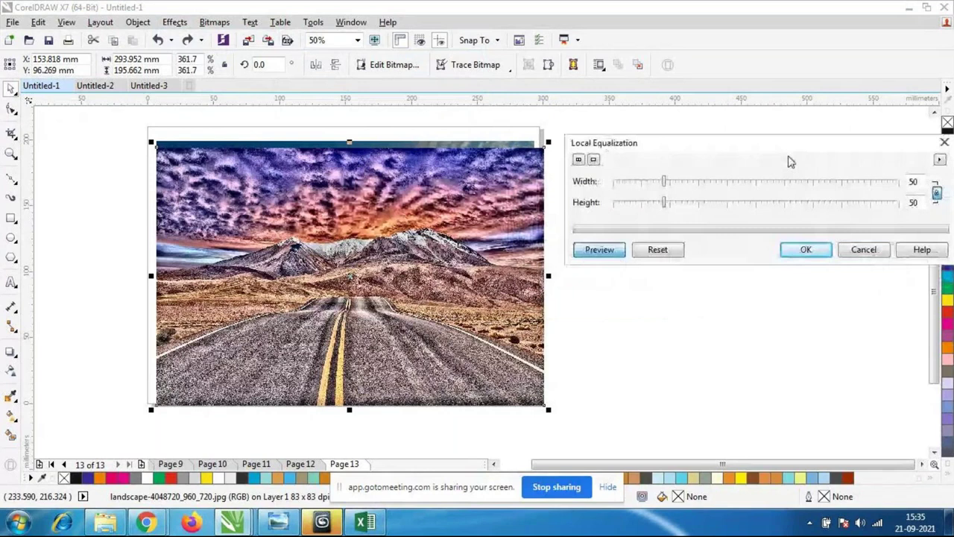
{"action": "left_click_drag", "start_coordinate": [664, 181], "coordinate": [642, 181]}
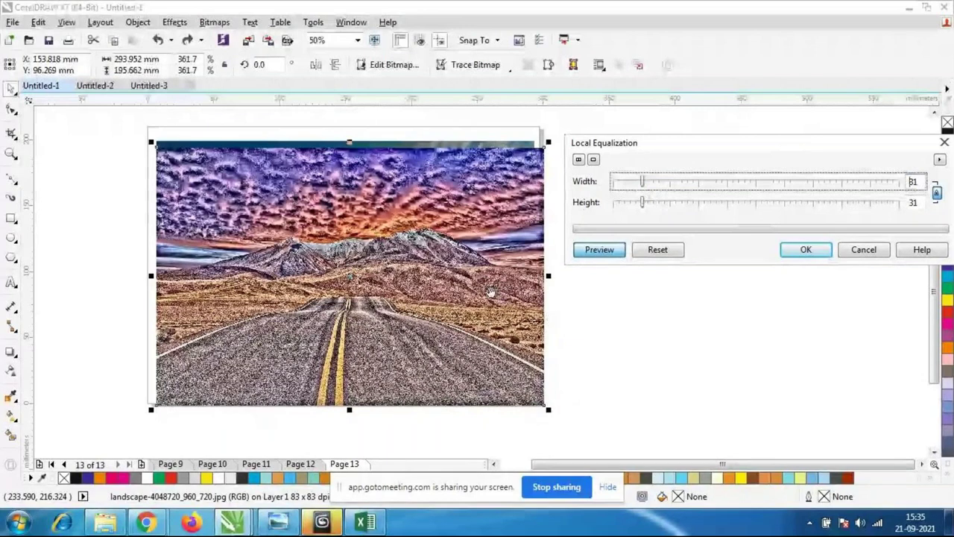
{"action": "left_click", "coordinate": [437, 292]}
- Raise the Local Equalization width and height to 48 and 50, previewing the effect on the road picture
{"action": "left_click_drag", "start_coordinate": [643, 183], "coordinate": [664, 186]}
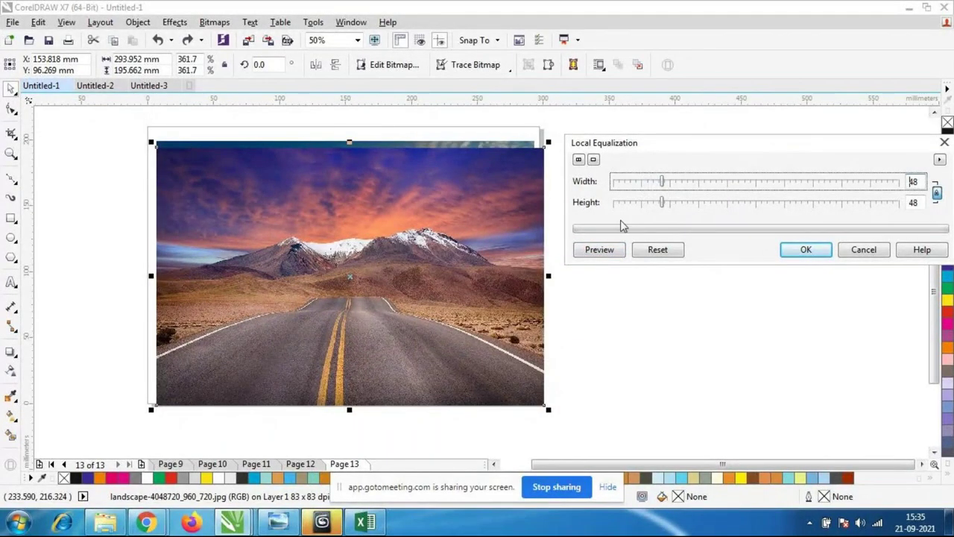
{"action": "left_click", "coordinate": [607, 254]}
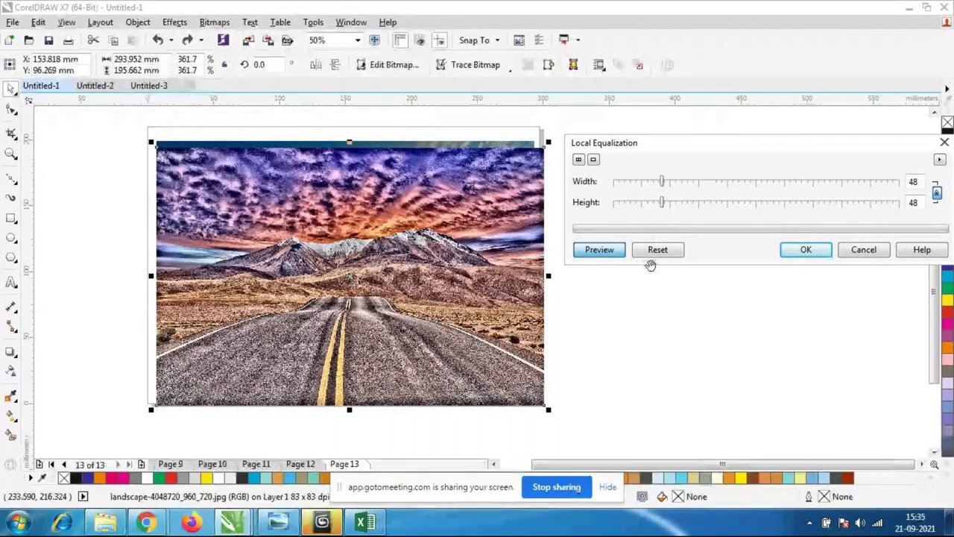
{"action": "left_click_drag", "start_coordinate": [662, 183], "coordinate": [664, 182]}
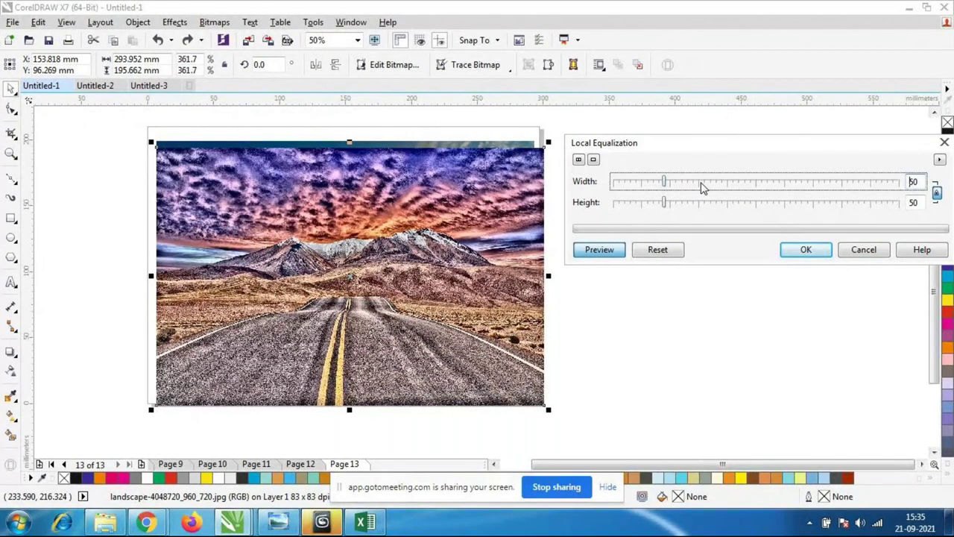
- Preview Local Equalization with width and height at 94 and 119, and cancel the adjustment
{"action": "left_click", "coordinate": [715, 185]}
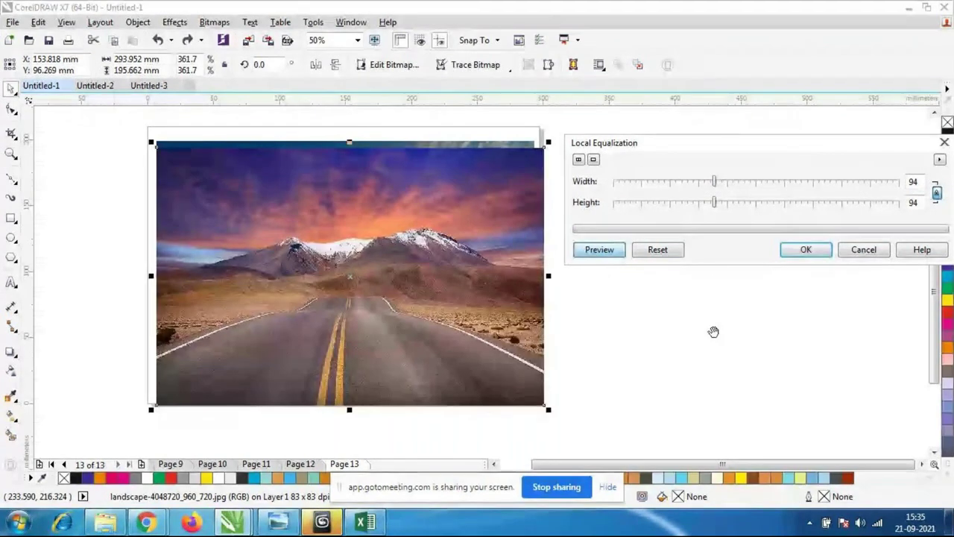
{"action": "left_click_drag", "start_coordinate": [721, 183], "coordinate": [742, 183]}
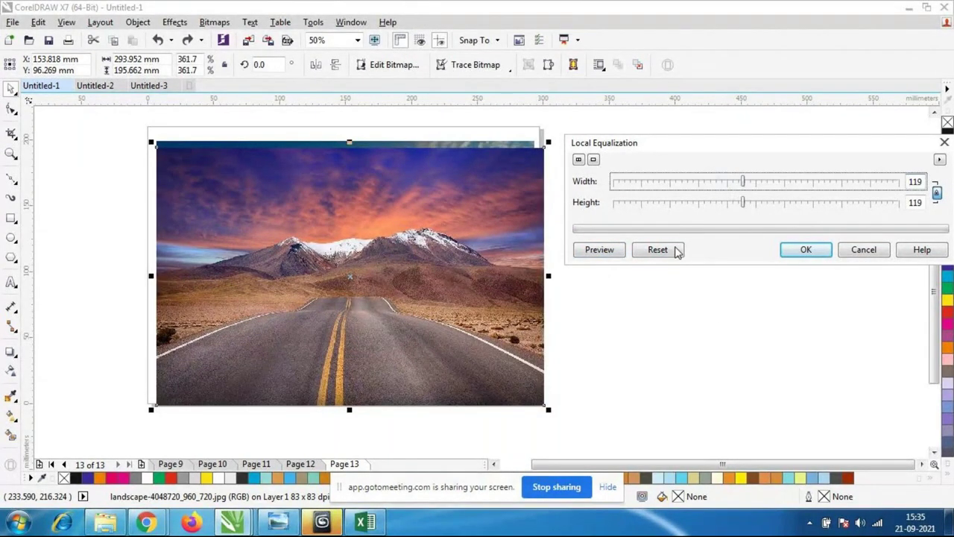
{"action": "left_click", "coordinate": [605, 252]}
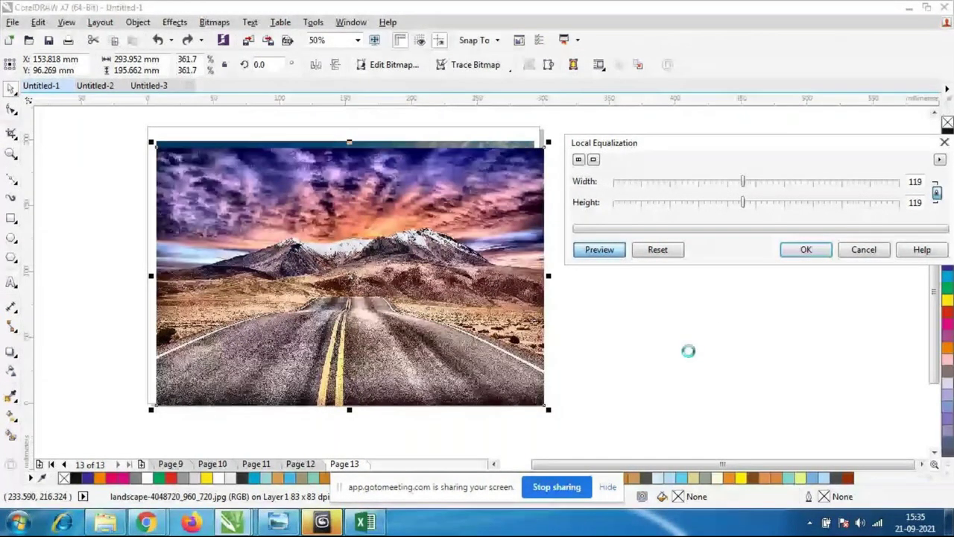
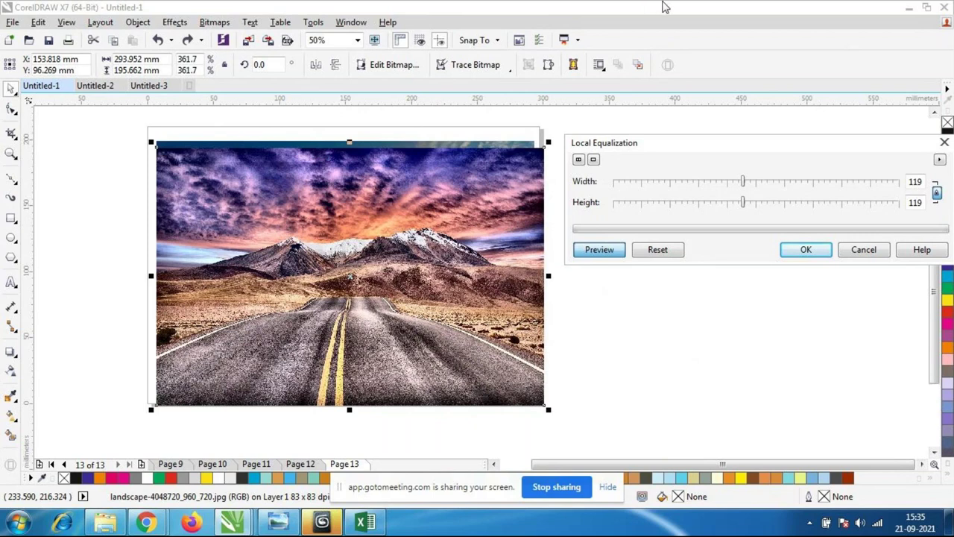
{"action": "left_click", "coordinate": [864, 249]}
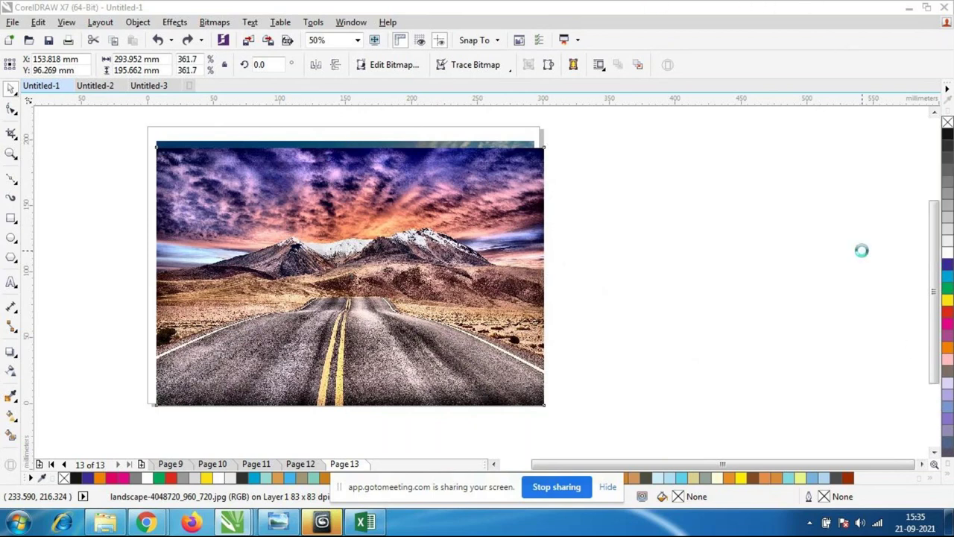
{"action": "key", "text": "Escape"}
- Move the road picture off the page to beside the boat picture and deselect it
{"action": "left_click_drag", "start_coordinate": [353, 266], "coordinate": [792, 246]}
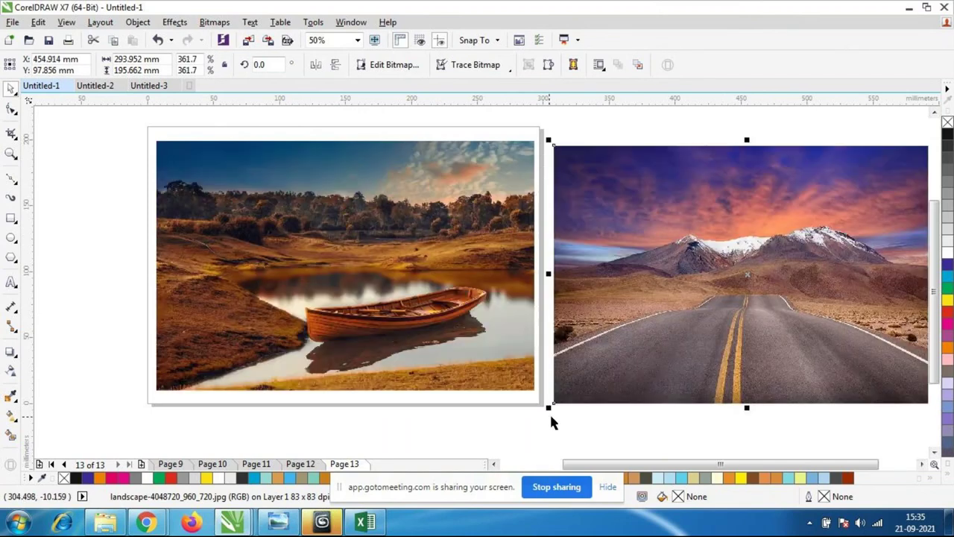
{"action": "left_click", "coordinate": [549, 412]}
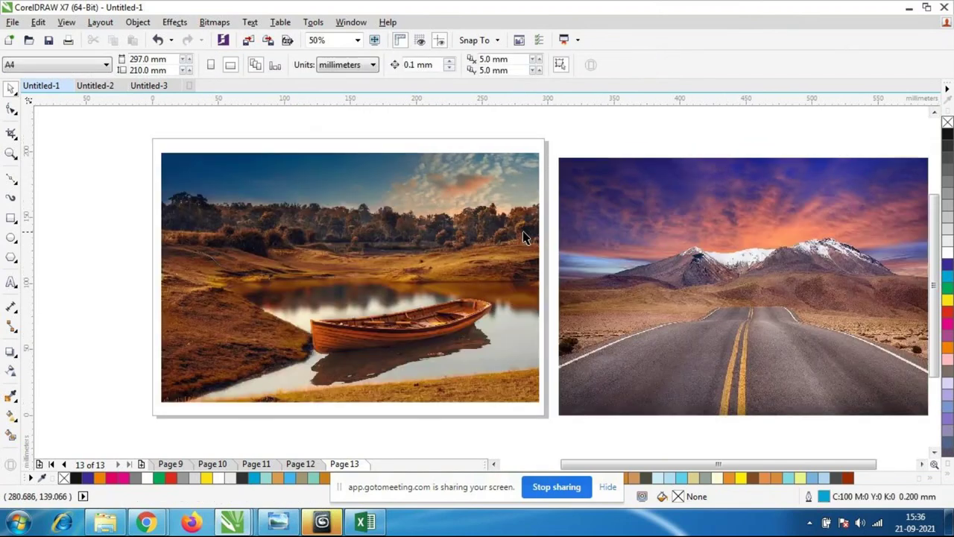
- Sample the blue sky of the boat picture as the dark point in Sample/Target Balance and preview it
{"action": "left_click", "coordinate": [524, 237]}
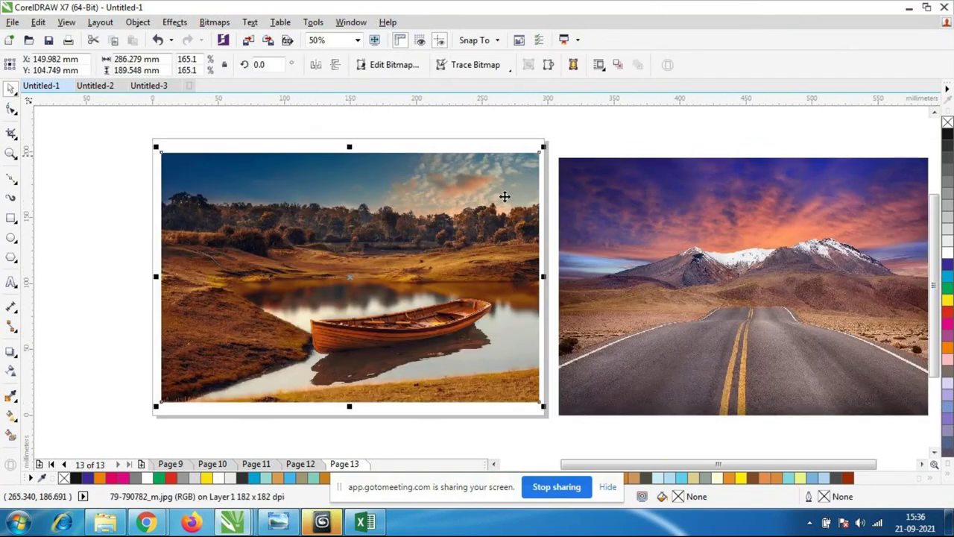
{"action": "left_click", "coordinate": [174, 23]}
{"action": "mouse_move", "coordinate": [184, 37]}
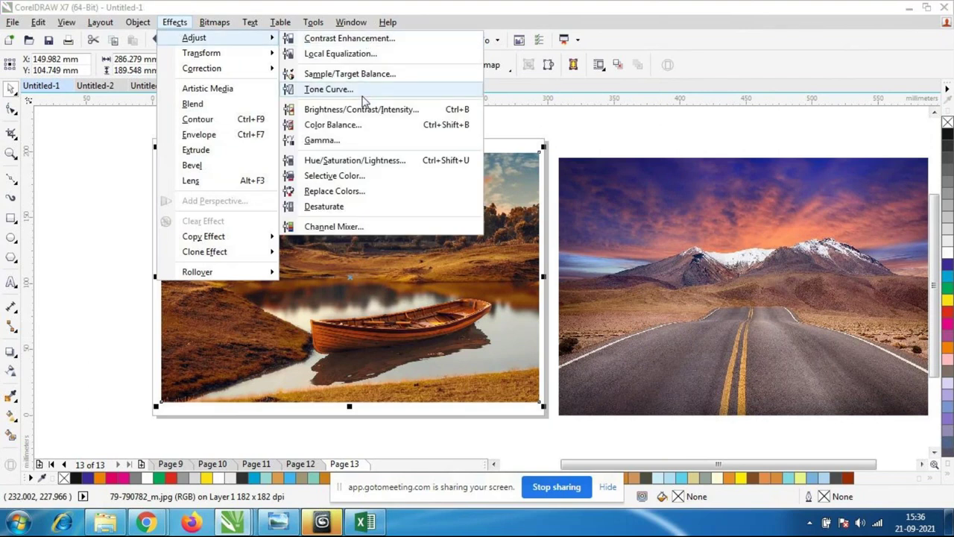
{"action": "left_click", "coordinate": [363, 74]}
{"action": "left_click_drag", "start_coordinate": [477, 148], "coordinate": [717, 122]}
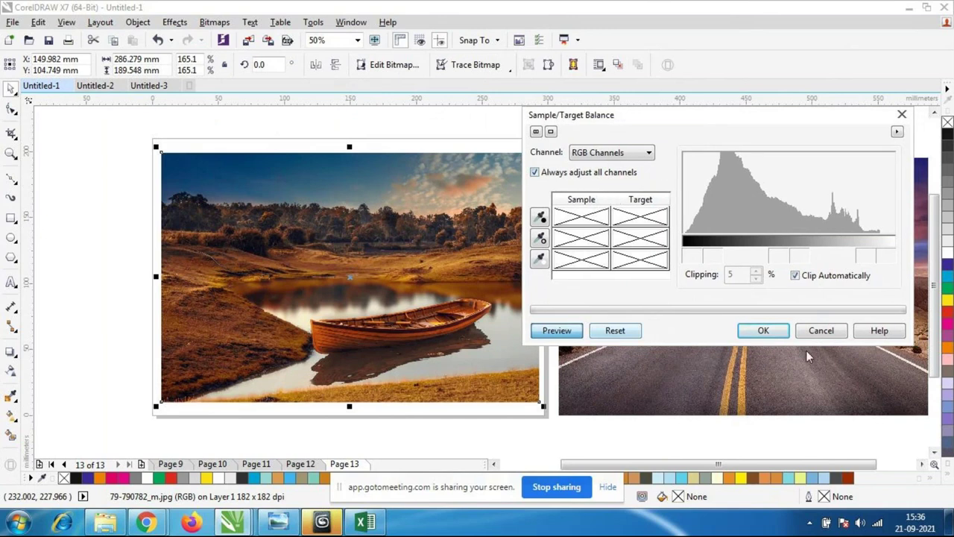
{"action": "left_click_drag", "start_coordinate": [673, 117], "coordinate": [637, 93]}
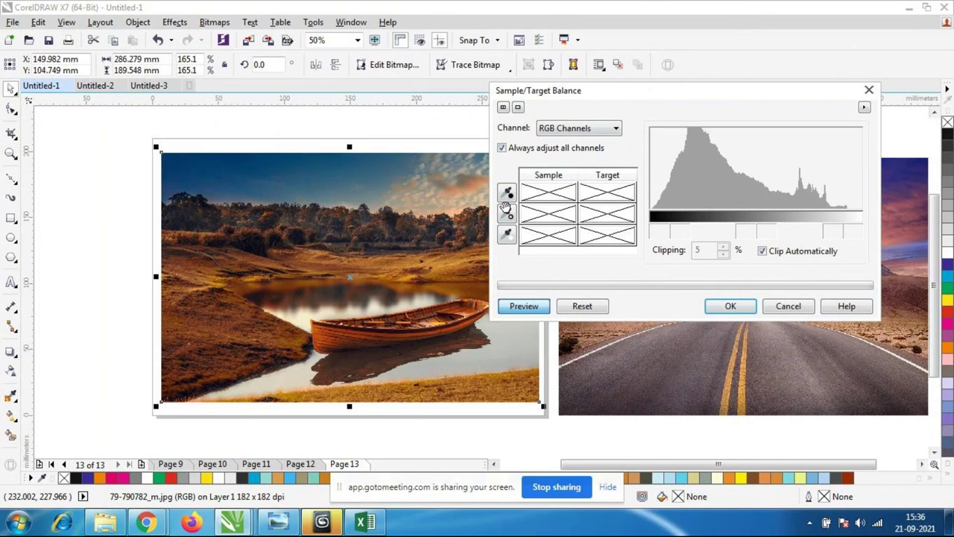
{"action": "left_click", "coordinate": [508, 193]}
{"action": "left_click", "coordinate": [312, 170]}
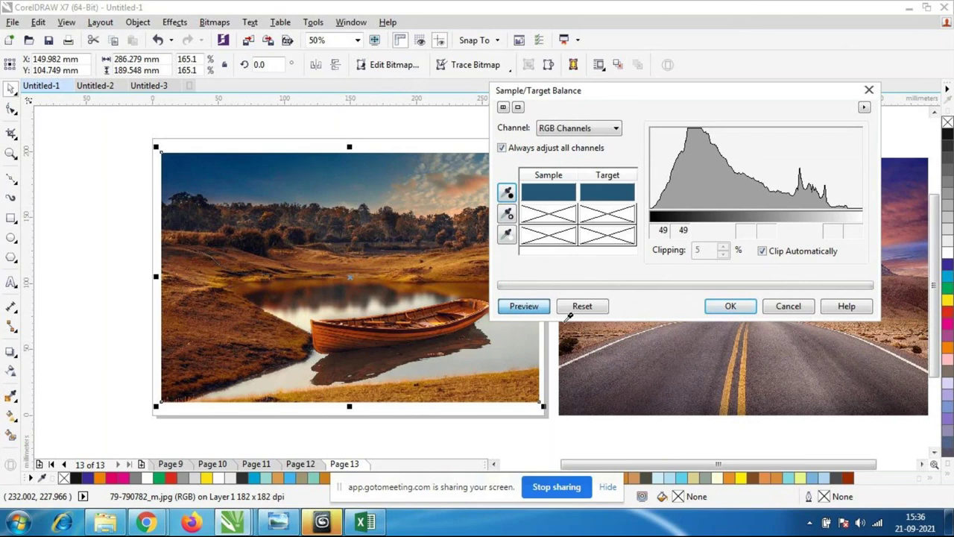
{"action": "left_click", "coordinate": [523, 307]}
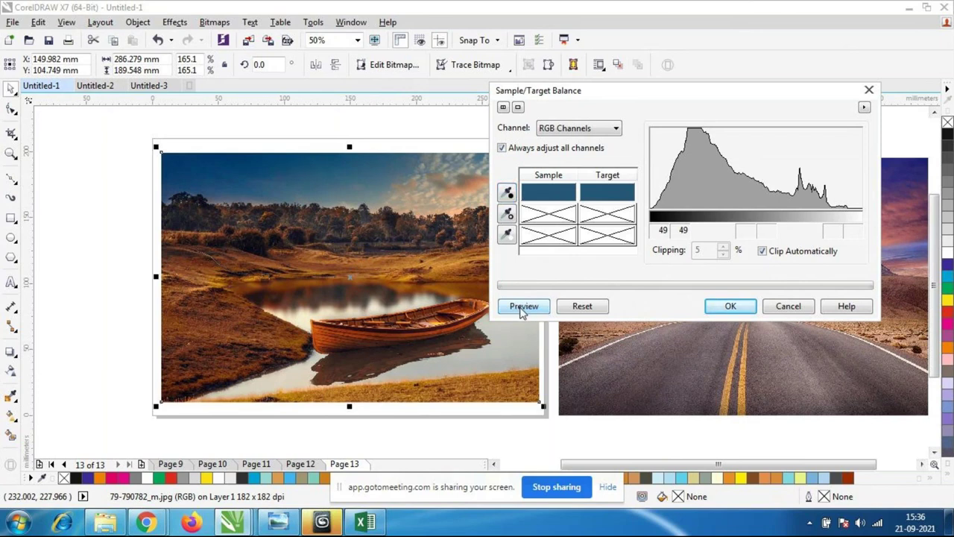
- Show the green channel histogram and toggle Clip Automatically off and on, leaving it enabled
{"action": "left_click", "coordinate": [609, 128]}
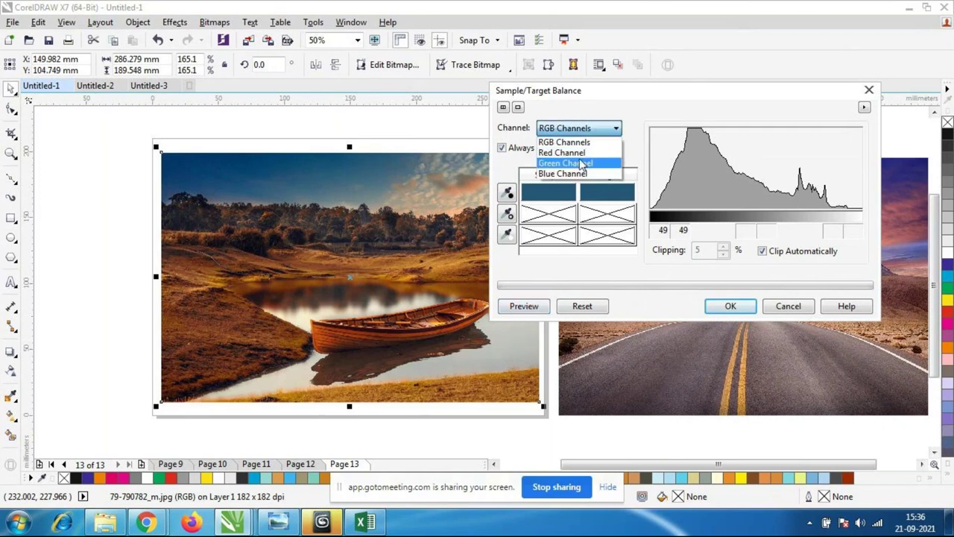
{"action": "left_click", "coordinate": [586, 162]}
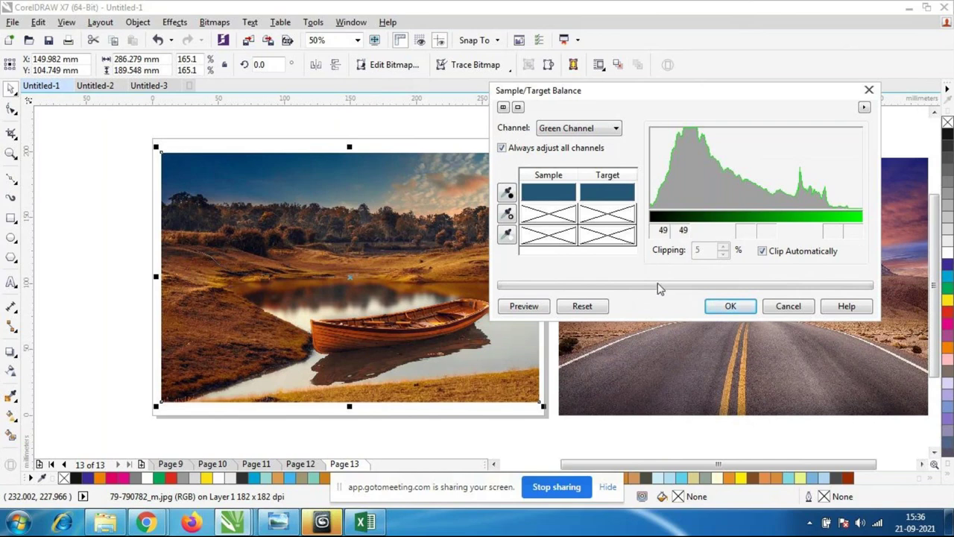
{"action": "left_click", "coordinate": [762, 252]}
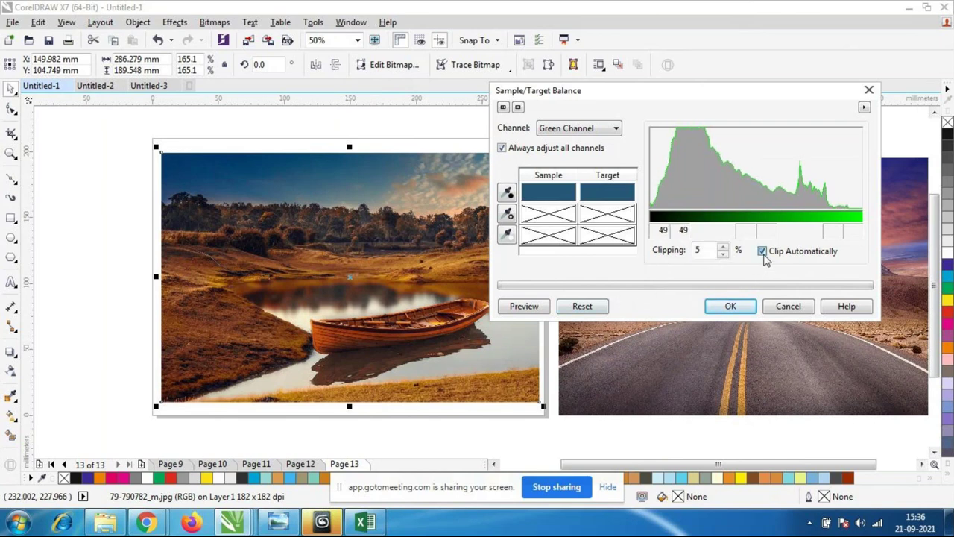
{"action": "left_click", "coordinate": [762, 252]}
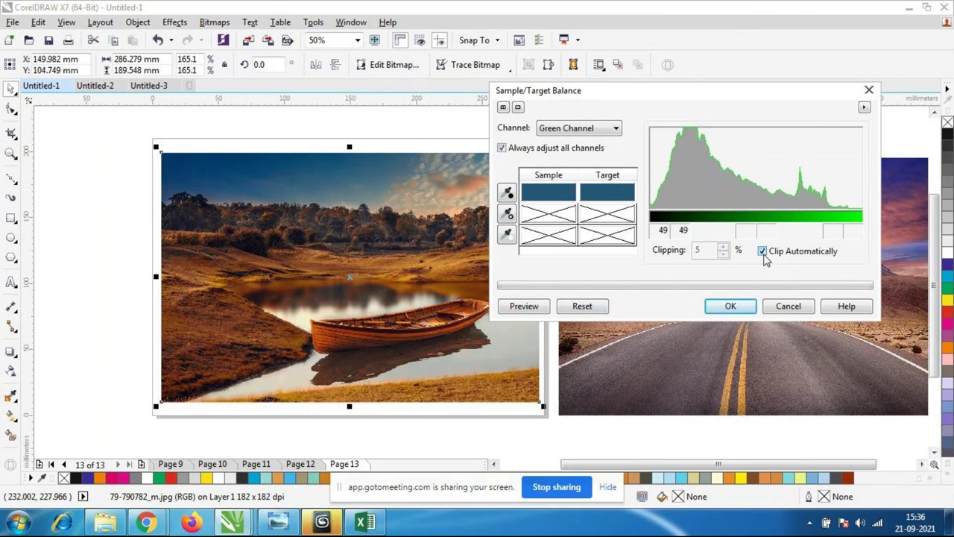
{"action": "left_click", "coordinate": [762, 252]}
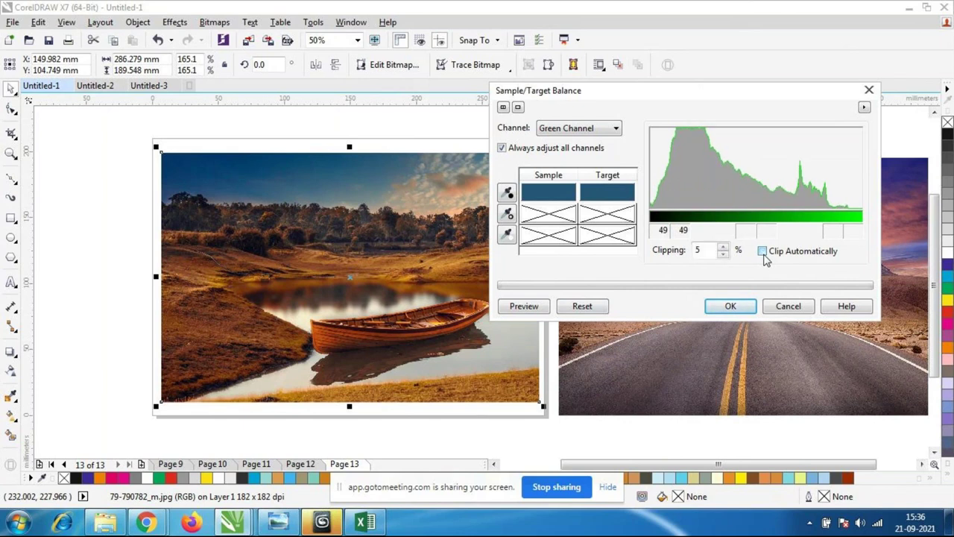
{"action": "left_click", "coordinate": [762, 252]}
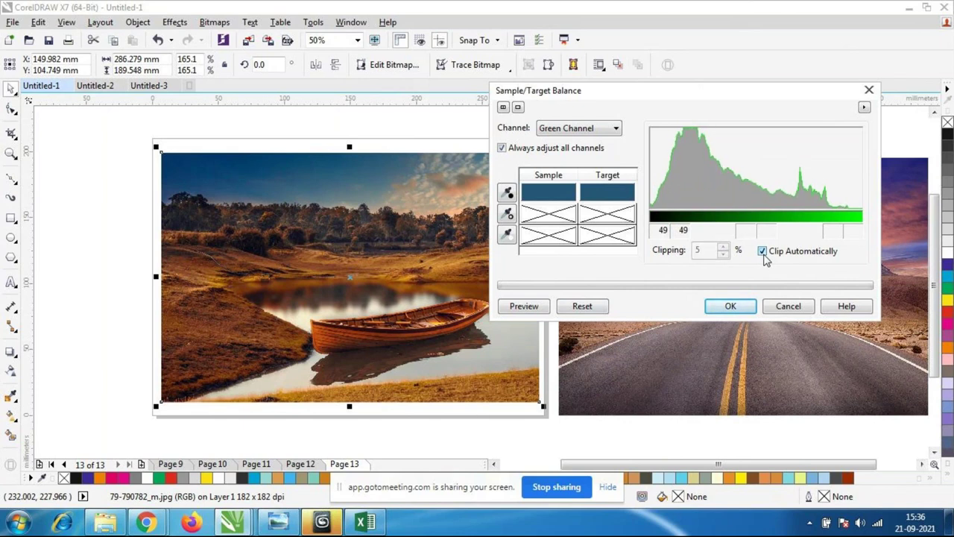
- Show the single preview pane in the Sample/Target Balance dialog and refresh the preview
{"action": "left_click", "coordinate": [518, 108]}
{"action": "left_click_drag", "start_coordinate": [740, 91], "coordinate": [731, 37]}
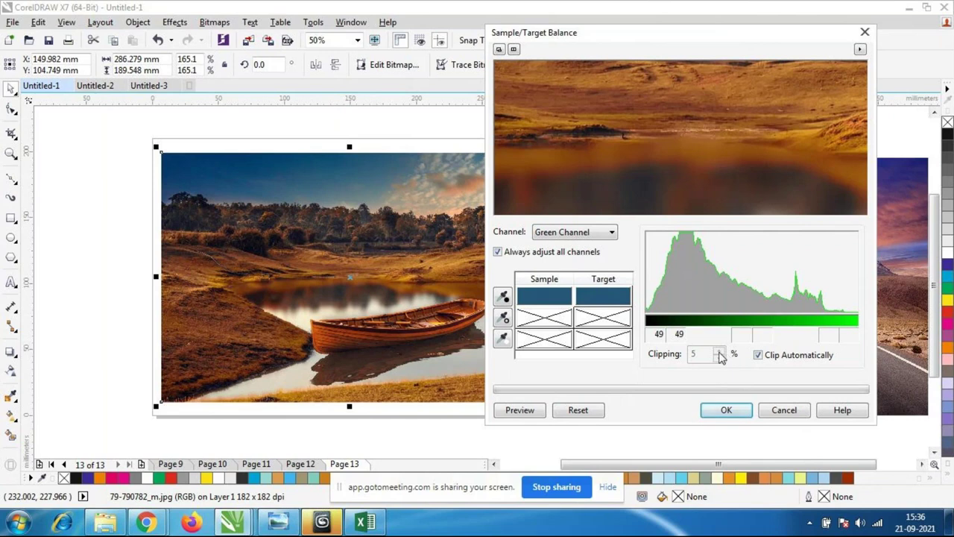
{"action": "left_click", "coordinate": [508, 411]}
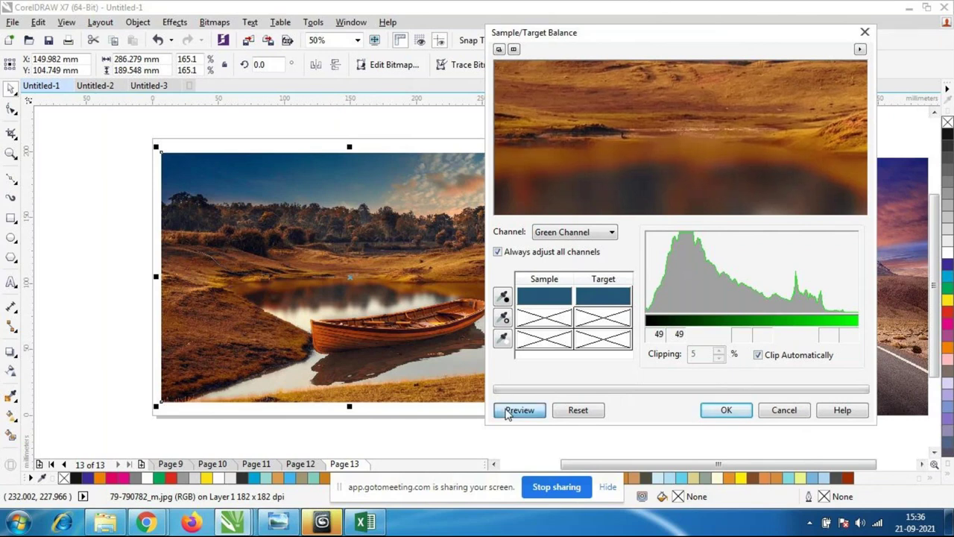
- Sample the brown bank as the midtone and the golden grass as the highlight, and resample the highlight from the preview pane
{"action": "left_click", "coordinate": [503, 317]}
{"action": "left_click", "coordinate": [216, 306]}
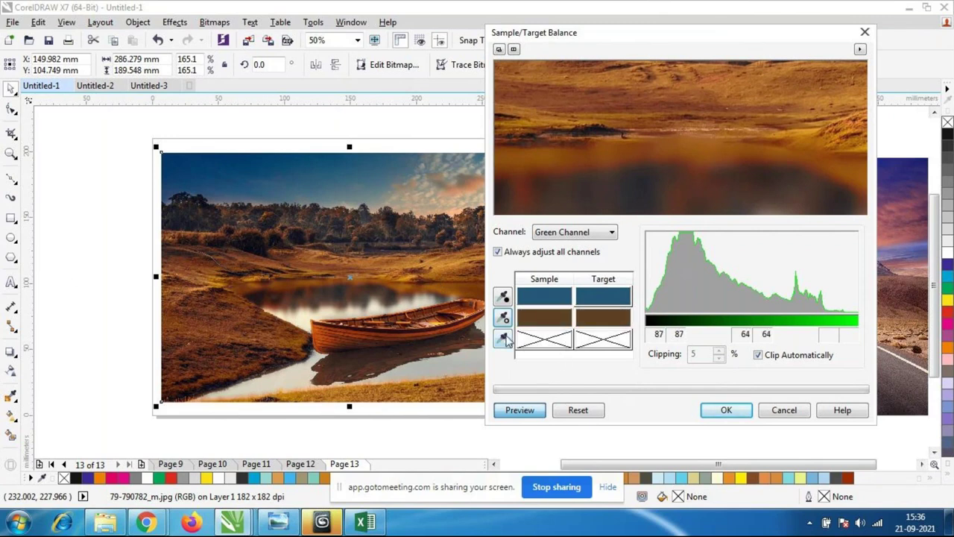
{"action": "left_click", "coordinate": [503, 338]}
{"action": "left_click", "coordinate": [377, 392]}
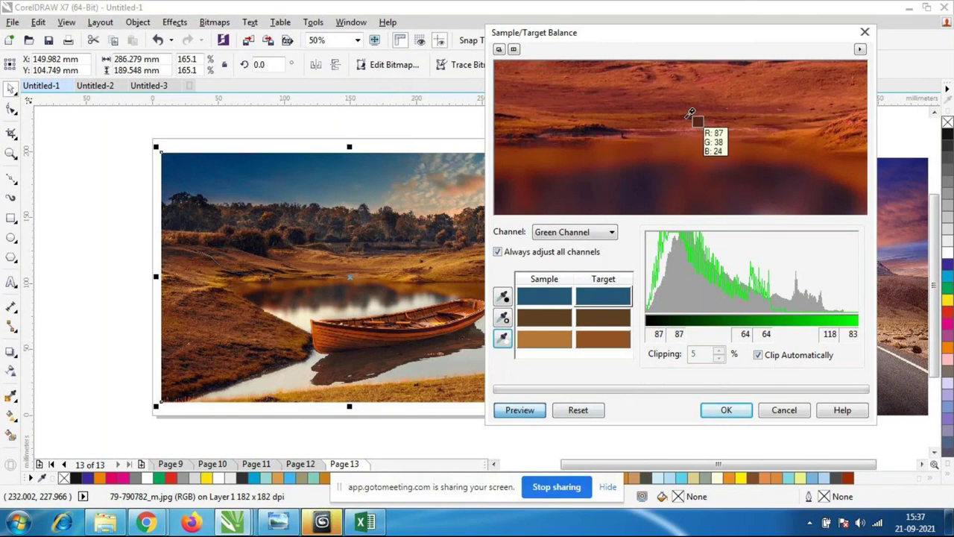
{"action": "left_click", "coordinate": [681, 89]}
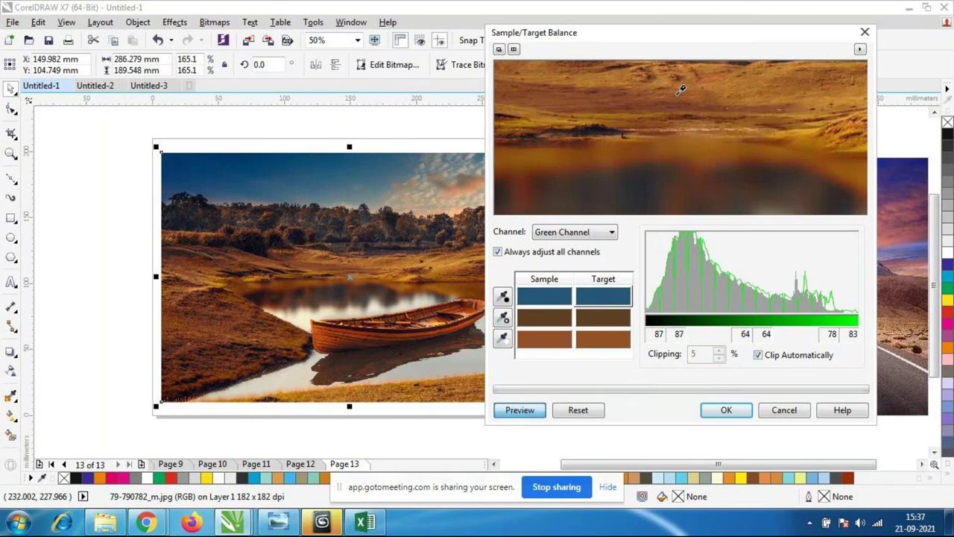
- Switch the Sample/Target Balance histogram to the Red Channel and hide the preview pane
{"action": "left_click", "coordinate": [572, 231]}
{"action": "left_click", "coordinate": [561, 258]}
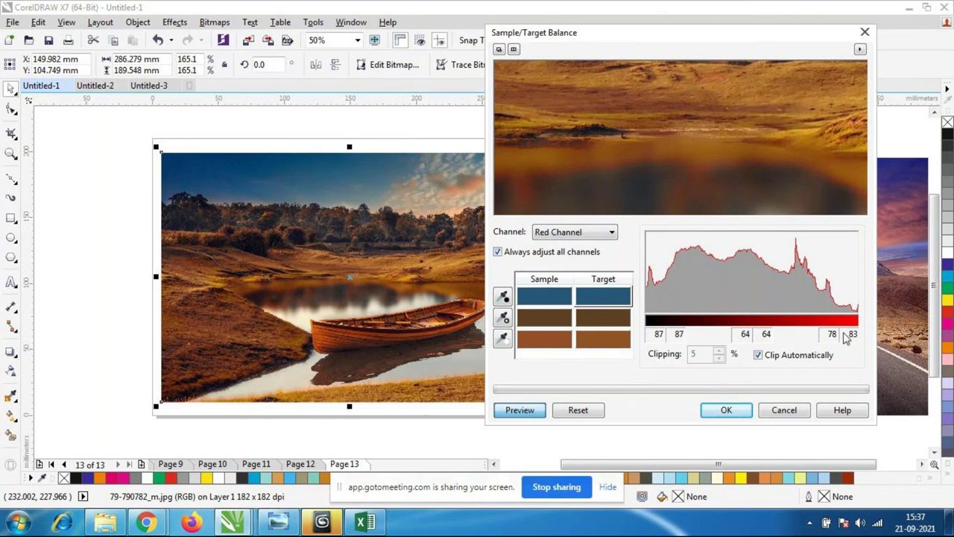
{"action": "left_click", "coordinate": [499, 49]}
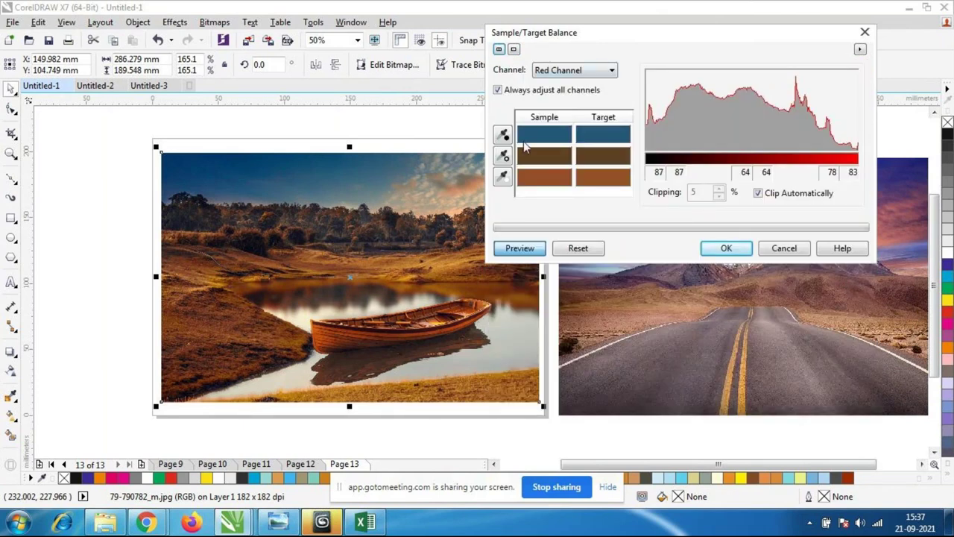
- Resample the midtone from the blue sky of the boat picture, finishing on a deeper blue near its upper edge
{"action": "left_click", "coordinate": [503, 134]}
{"action": "left_click", "coordinate": [503, 155]}
{"action": "left_click", "coordinate": [318, 172]}
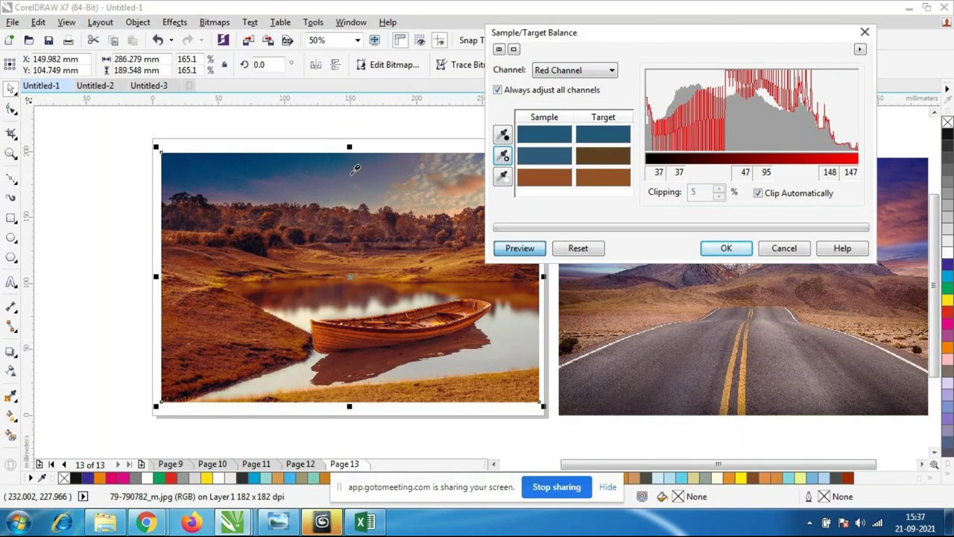
{"action": "left_click", "coordinate": [273, 163]}
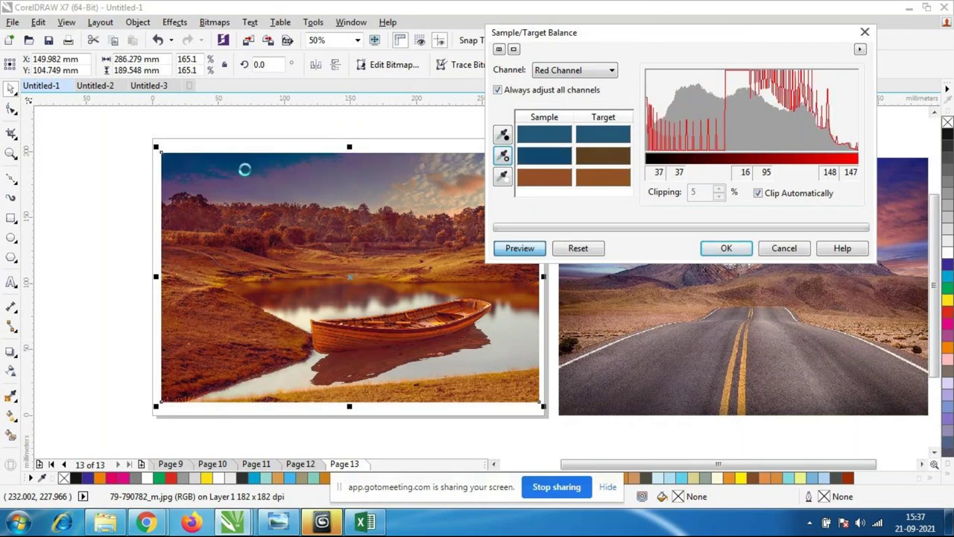
- Resample the midtone from the boat picture's blue sky, leave the balance adjustment, and examine the boat picture up close
{"action": "left_click", "coordinate": [220, 177]}
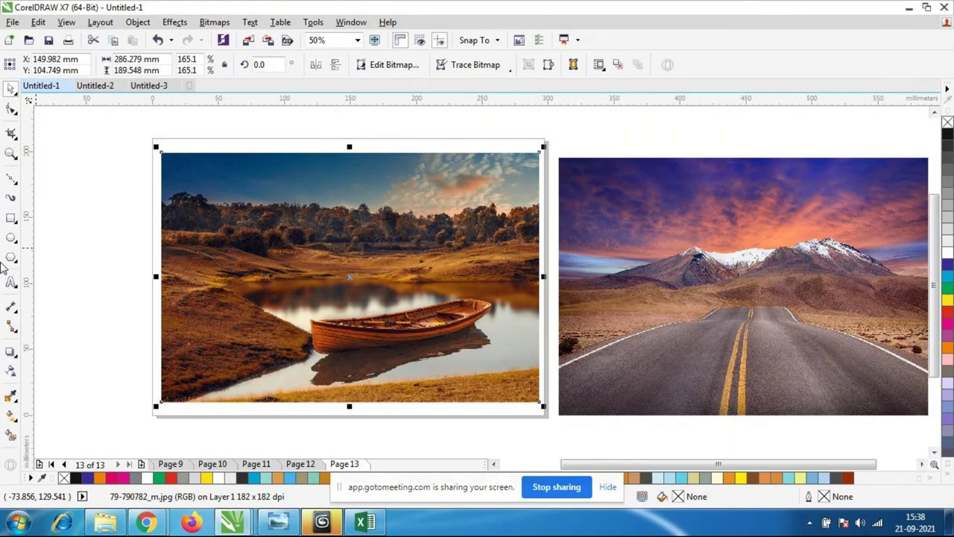
{"action": "left_click", "coordinate": [67, 224]}
{"action": "left_click", "coordinate": [210, 247]}
{"action": "scroll", "coordinate": [207, 241], "scroll_direction": "up", "scroll_amount": 3}
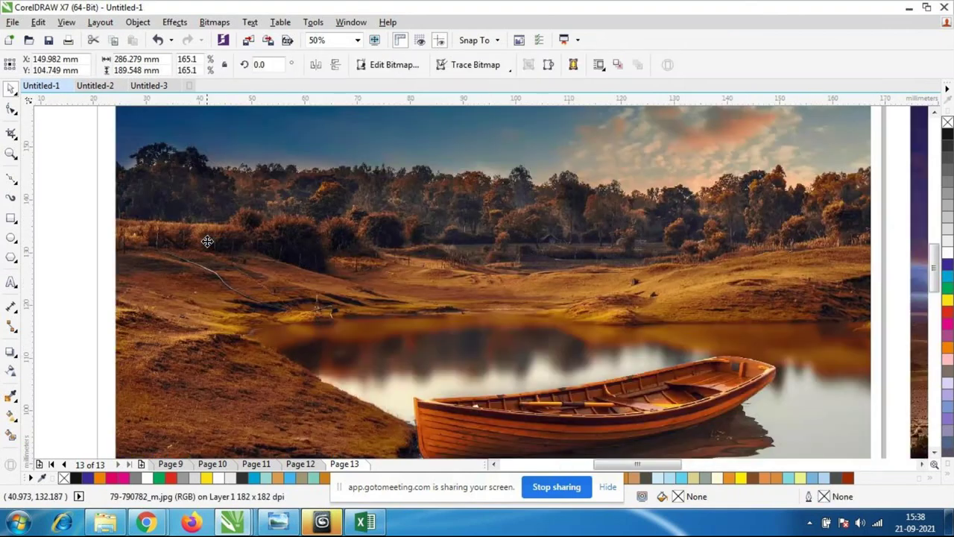
{"action": "scroll", "coordinate": [207, 222], "scroll_direction": "down", "scroll_amount": 2}
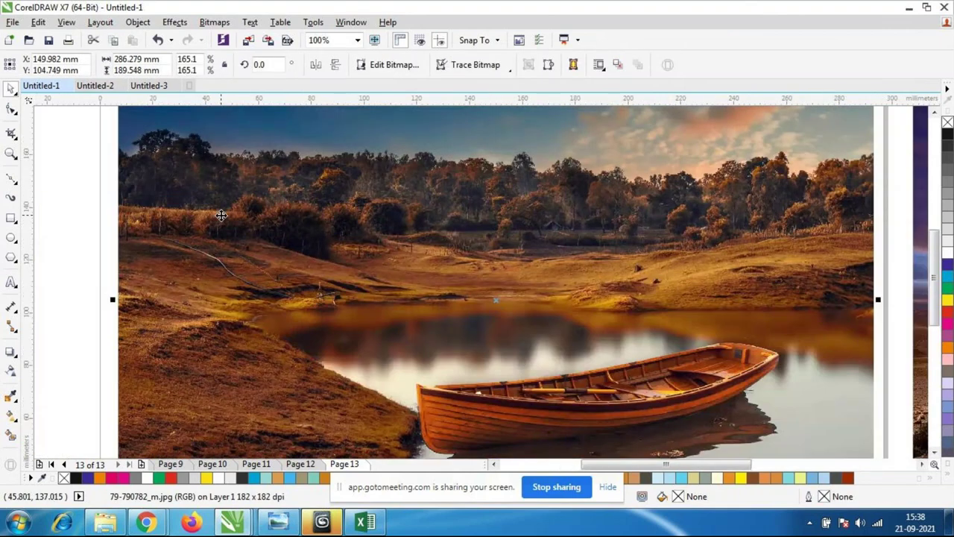
{"action": "scroll", "coordinate": [220, 216], "scroll_direction": "down", "scroll_amount": 2}
{"action": "scroll", "coordinate": [307, 211], "scroll_direction": "up", "scroll_amount": 2}
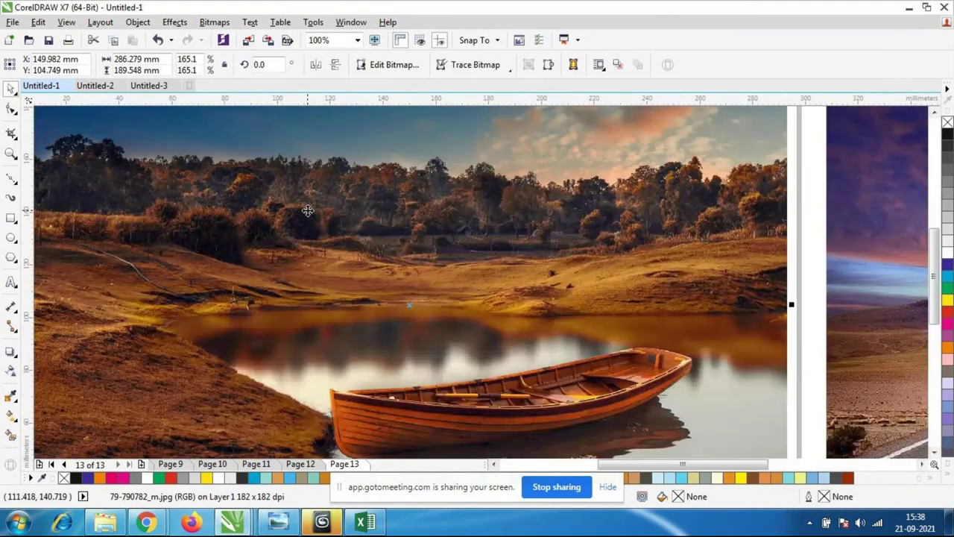
{"action": "scroll", "coordinate": [307, 211], "scroll_direction": "down", "scroll_amount": 1}
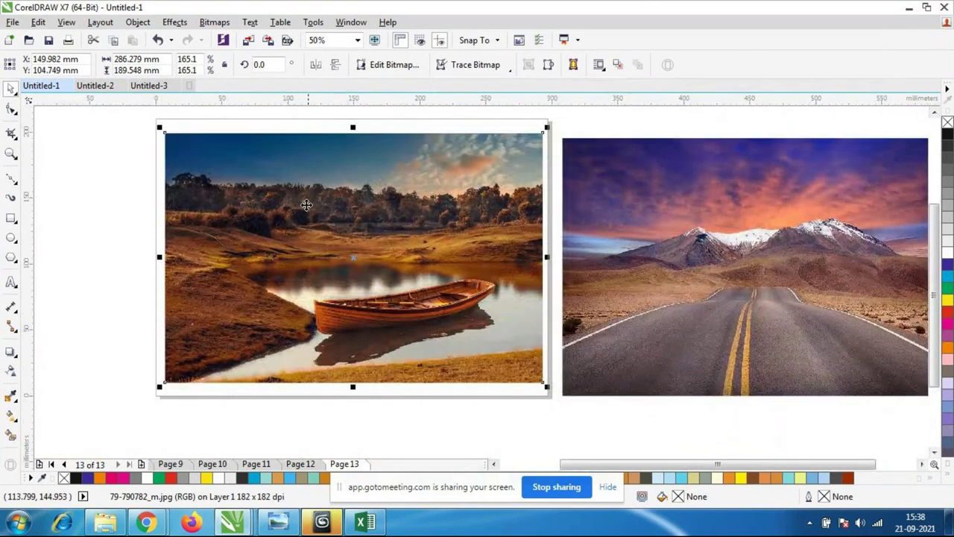
- Start a Hue/Saturation/Lightness adjustment on the boat picture and set the Master hue to -180
{"action": "left_click", "coordinate": [175, 22]}
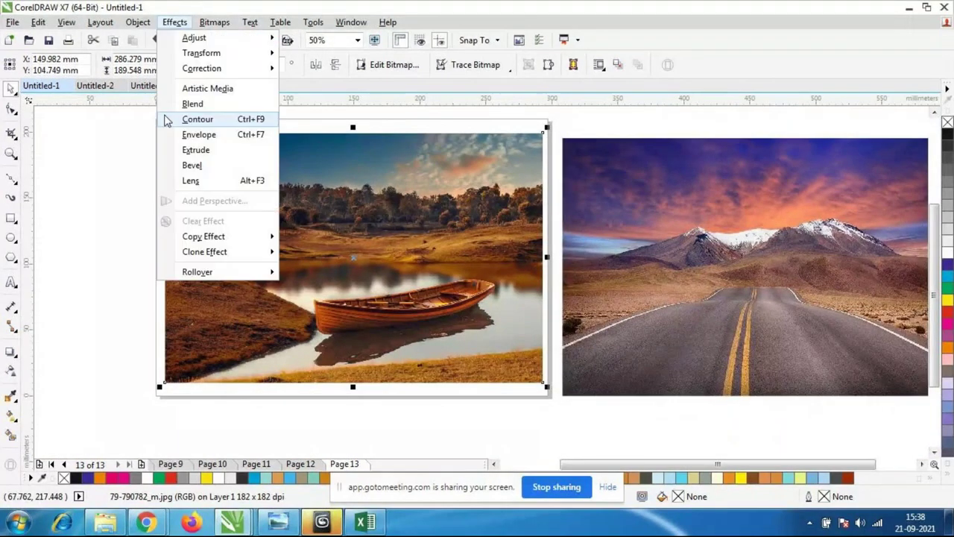
{"action": "mouse_move", "coordinate": [203, 44]}
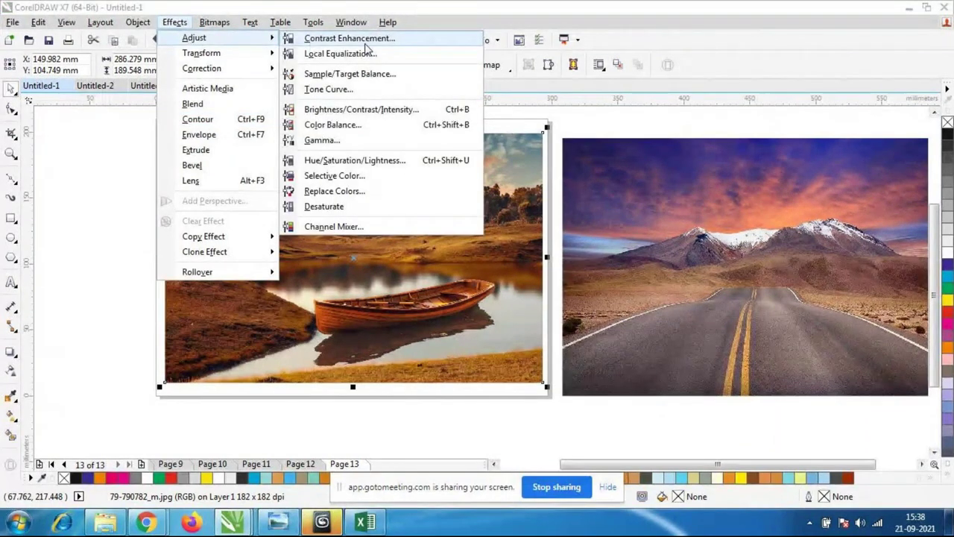
{"action": "left_click", "coordinate": [381, 166]}
{"action": "left_click_drag", "start_coordinate": [424, 158], "coordinate": [715, 133]}
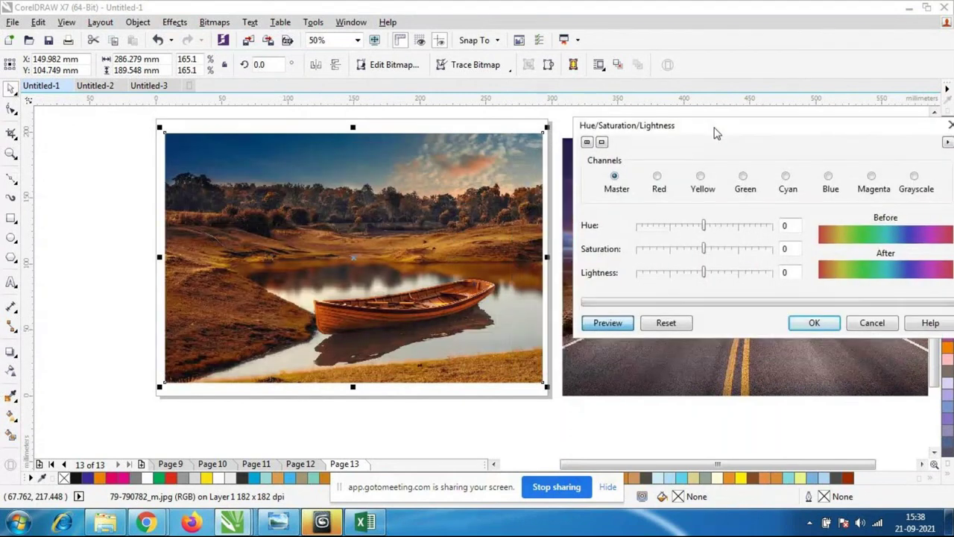
{"action": "left_click_drag", "start_coordinate": [705, 224], "coordinate": [632, 225]}
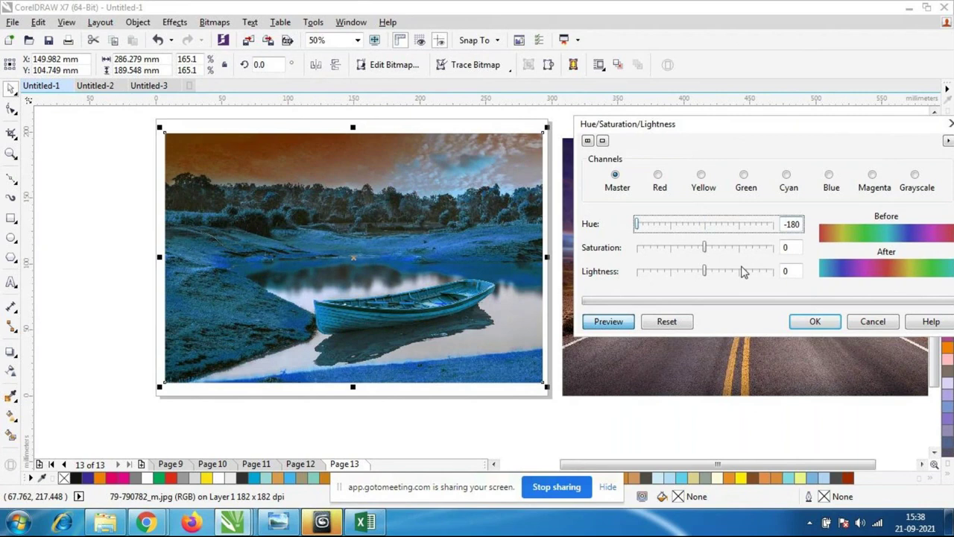
- Set the Master hue to -3 and try saturation at -100 and 100, finishing at -2
{"action": "left_click_drag", "start_coordinate": [638, 226], "coordinate": [634, 248]}
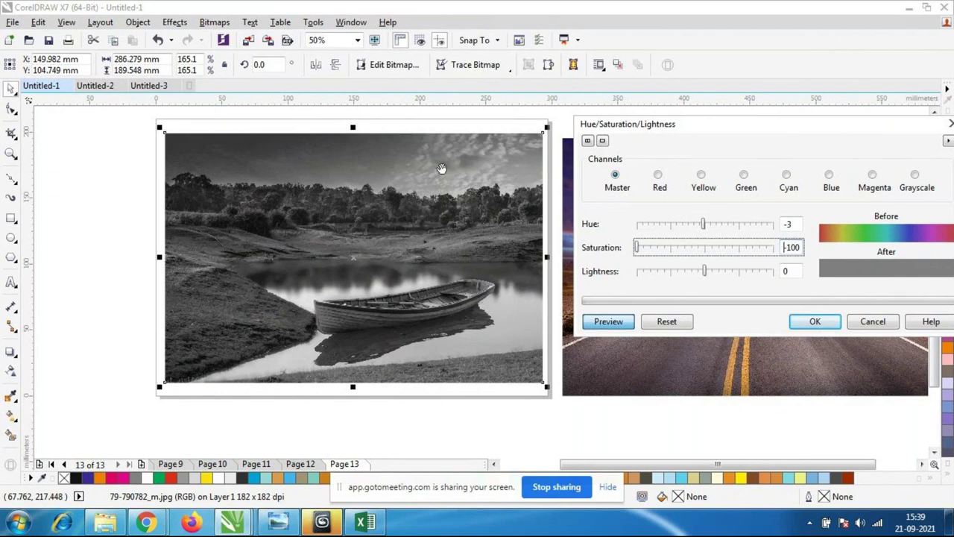
{"action": "left_click_drag", "start_coordinate": [638, 249], "coordinate": [769, 249]}
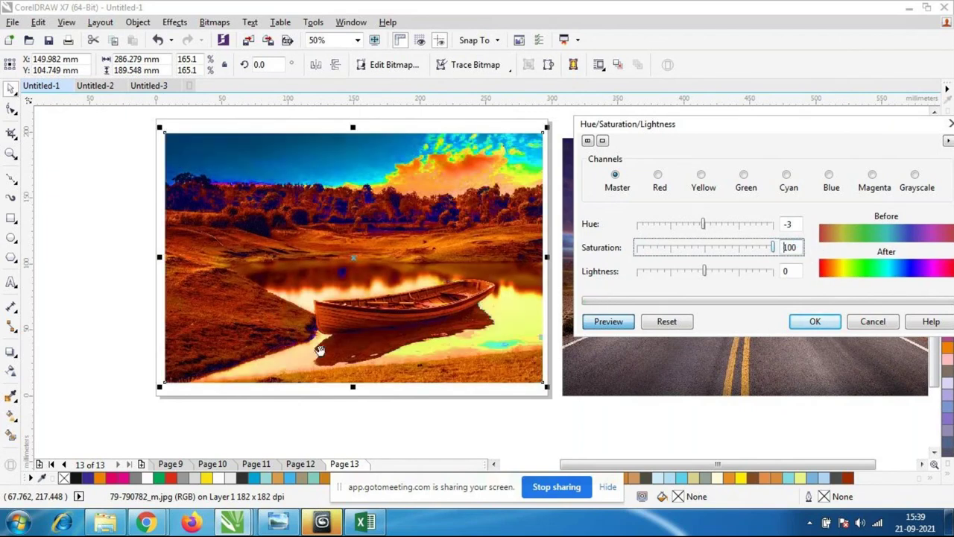
{"action": "left_click_drag", "start_coordinate": [774, 249], "coordinate": [465, 269]}
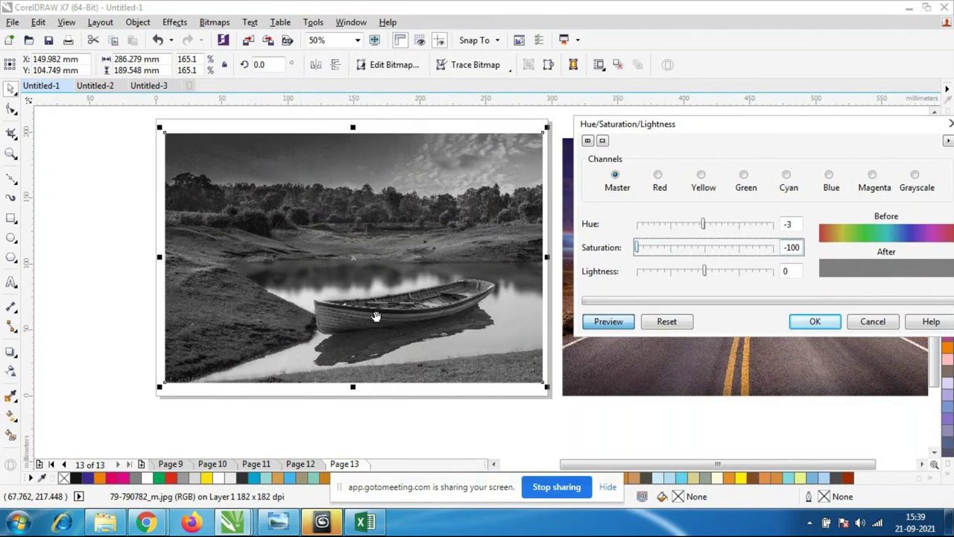
{"action": "left_click_drag", "start_coordinate": [637, 251], "coordinate": [703, 251]}
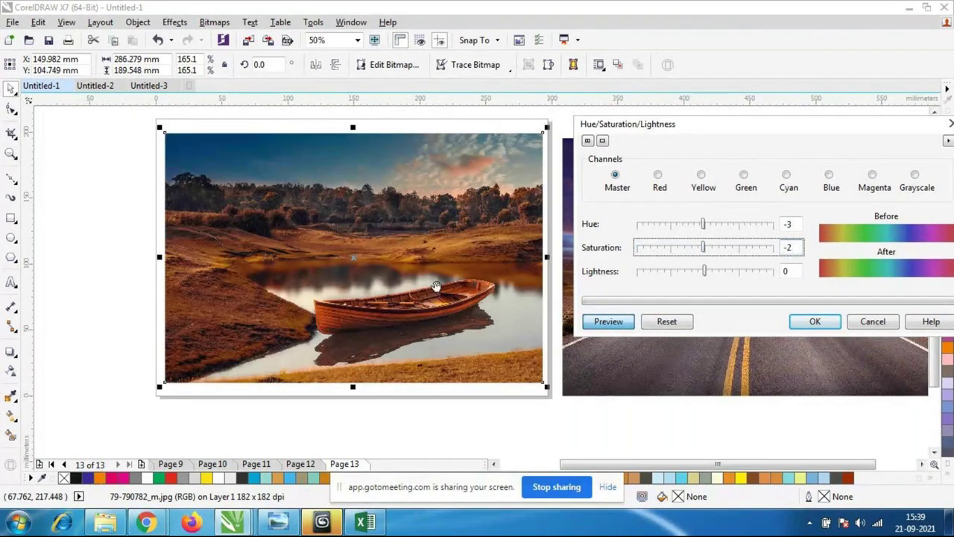
- Shift the Master hue to -38 and try Yellow channel hues of 102 and 6
{"action": "left_click_drag", "start_coordinate": [701, 228], "coordinate": [697, 227]}
{"action": "left_click", "coordinate": [687, 229]}
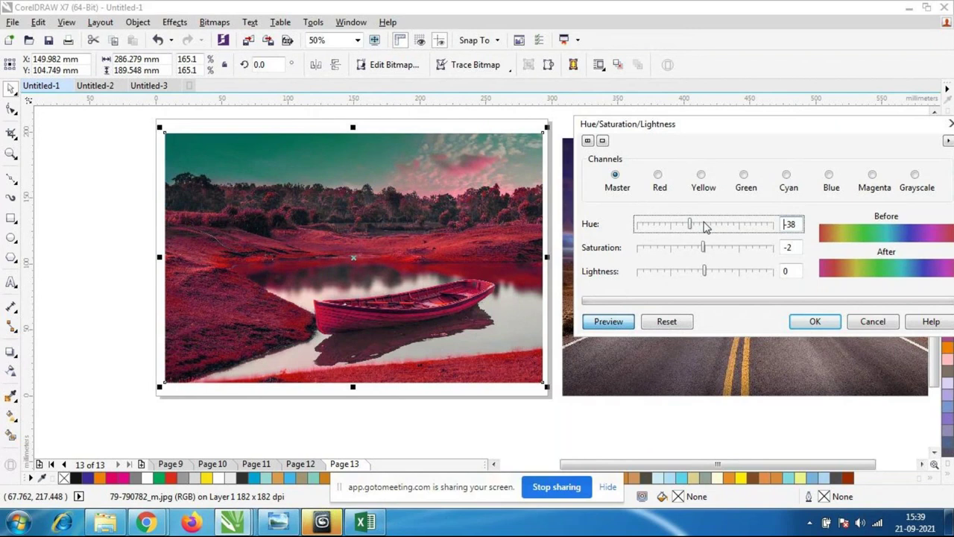
{"action": "left_click", "coordinate": [703, 179]}
{"action": "left_click", "coordinate": [686, 227]}
{"action": "left_click_drag", "start_coordinate": [688, 225], "coordinate": [743, 228]}
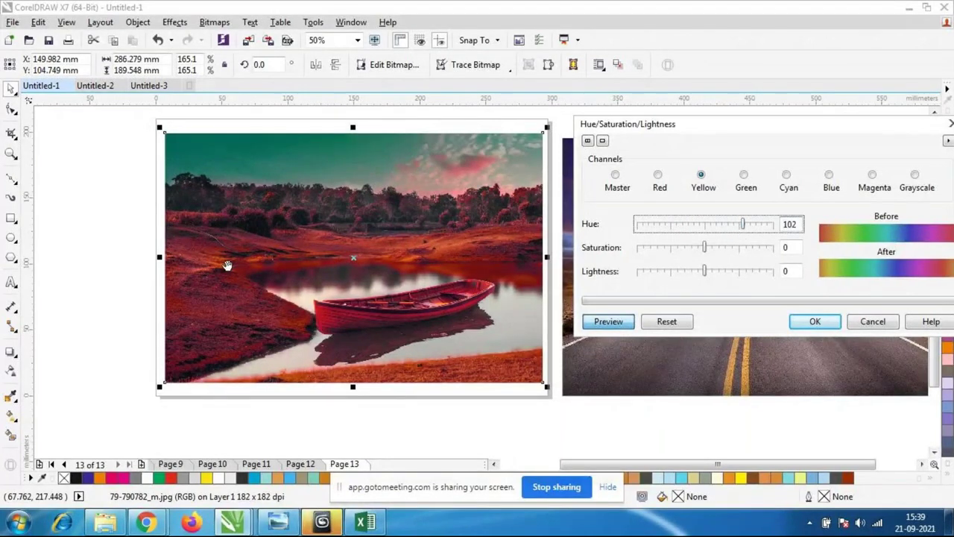
{"action": "left_click", "coordinate": [708, 224]}
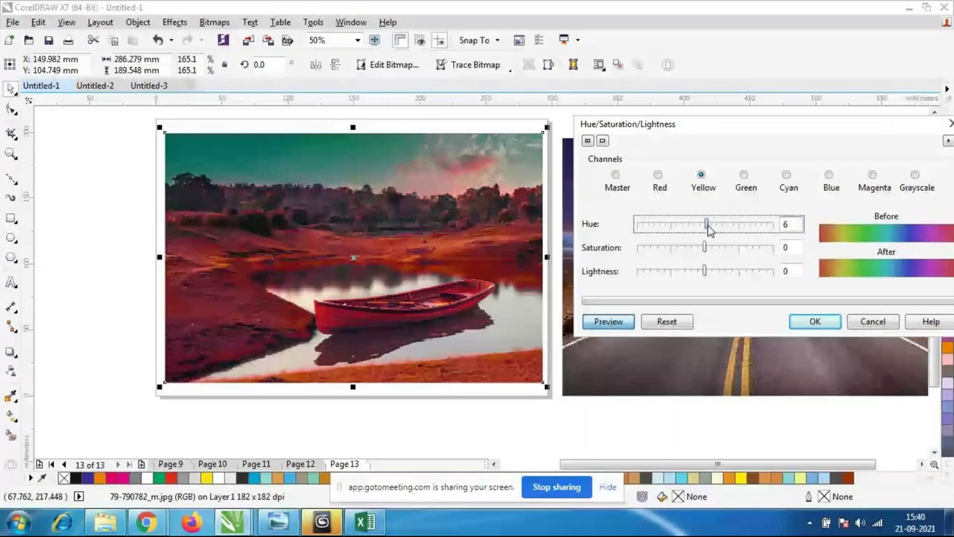
- Set the Green channel's hue to 3 and its lightness to -1
{"action": "left_click", "coordinate": [742, 184]}
{"action": "mouse_move", "coordinate": [705, 225]}
{"action": "left_mouse_down"}
{"action": "mouse_move", "coordinate": [670, 225]}
{"action": "mouse_move", "coordinate": [757, 225]}
{"action": "mouse_move", "coordinate": [705, 225]}
{"action": "left_mouse_up"}
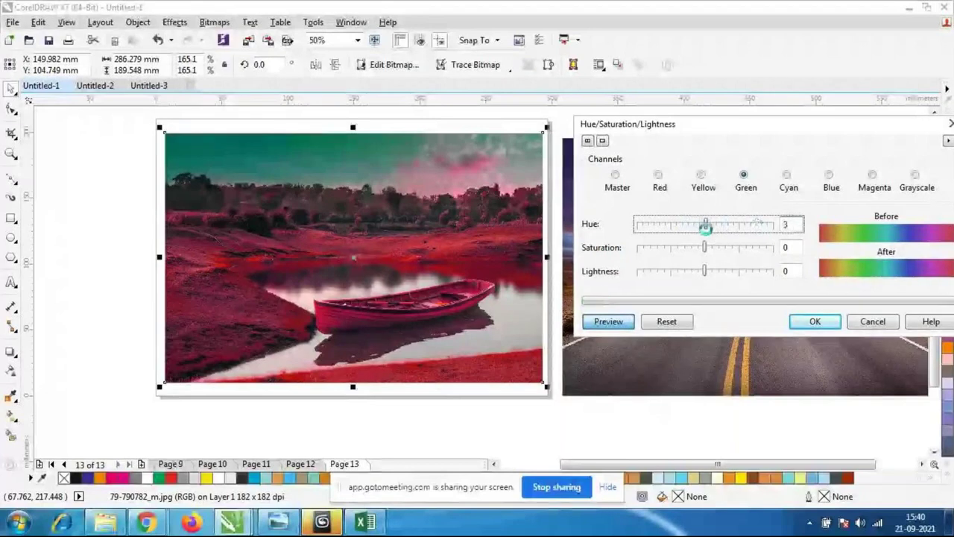
{"action": "mouse_move", "coordinate": [704, 273]}
{"action": "left_mouse_down"}
{"action": "mouse_move", "coordinate": [666, 273]}
{"action": "mouse_move", "coordinate": [731, 282]}
{"action": "mouse_move", "coordinate": [731, 273]}
{"action": "mouse_move", "coordinate": [703, 273]}
{"action": "left_mouse_up"}
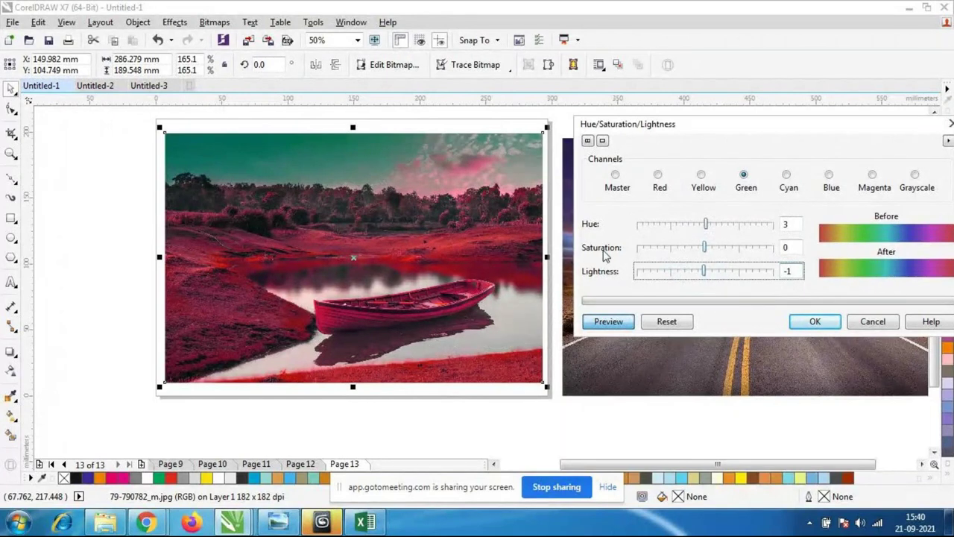
- Set the Magenta channel's hue to -80 and its saturation to -100
{"action": "left_click_drag", "start_coordinate": [756, 126], "coordinate": [666, 120]}
{"action": "left_click", "coordinate": [743, 183]}
{"action": "left_click", "coordinate": [783, 179]}
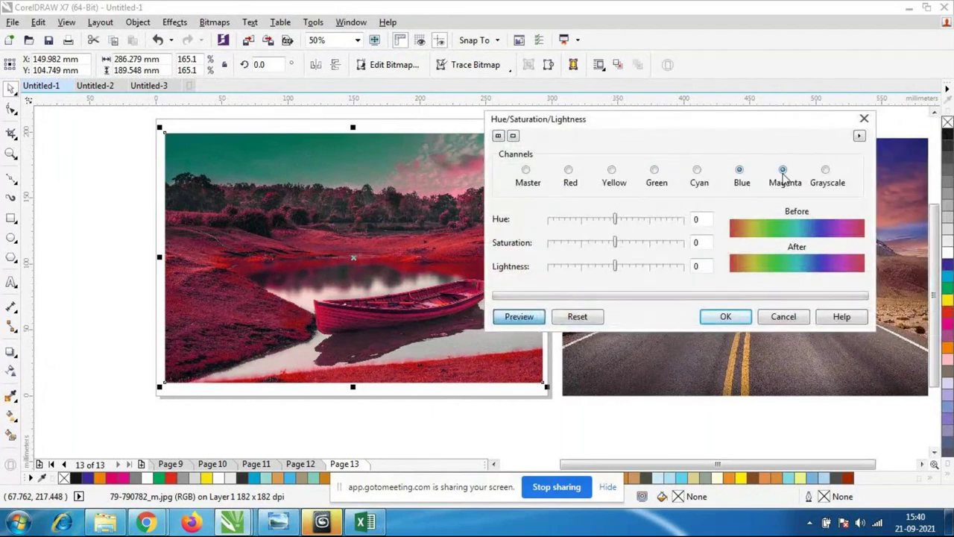
{"action": "left_click_drag", "start_coordinate": [615, 222], "coordinate": [584, 219]}
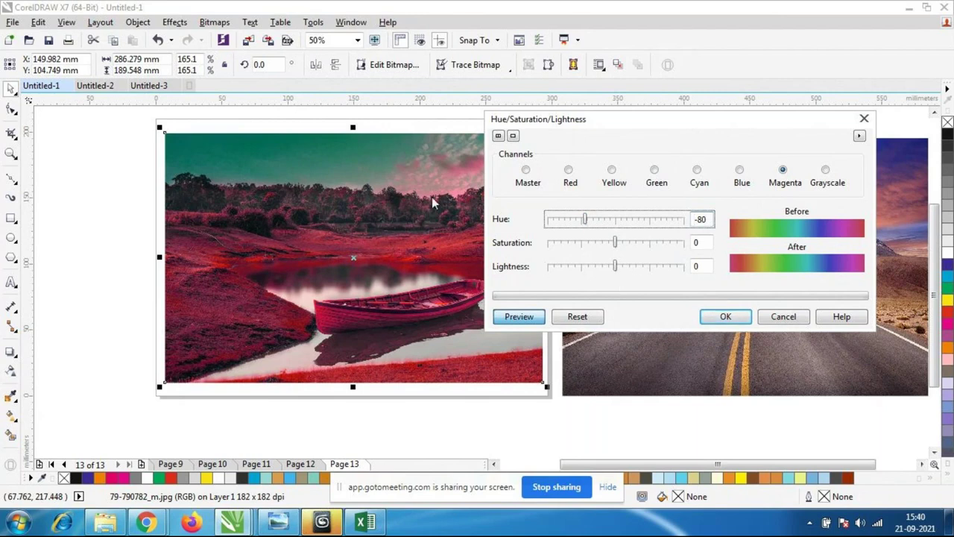
{"action": "left_click_drag", "start_coordinate": [616, 244], "coordinate": [547, 244]}
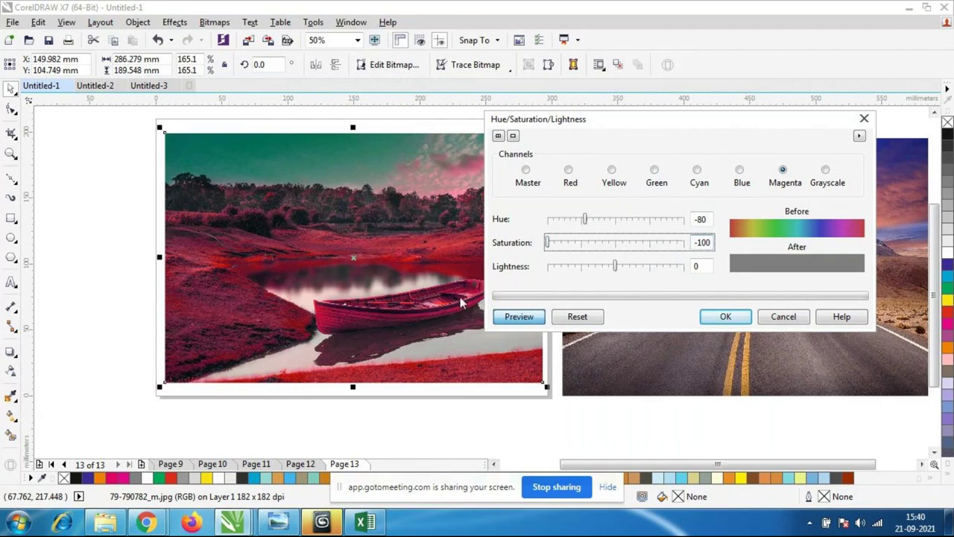
- Set the Magenta hue to -1 with the preview off, and preview the adjusted boat picture again
{"action": "left_click_drag", "start_coordinate": [659, 117], "coordinate": [806, 121]}
{"action": "left_click", "coordinate": [664, 317]}
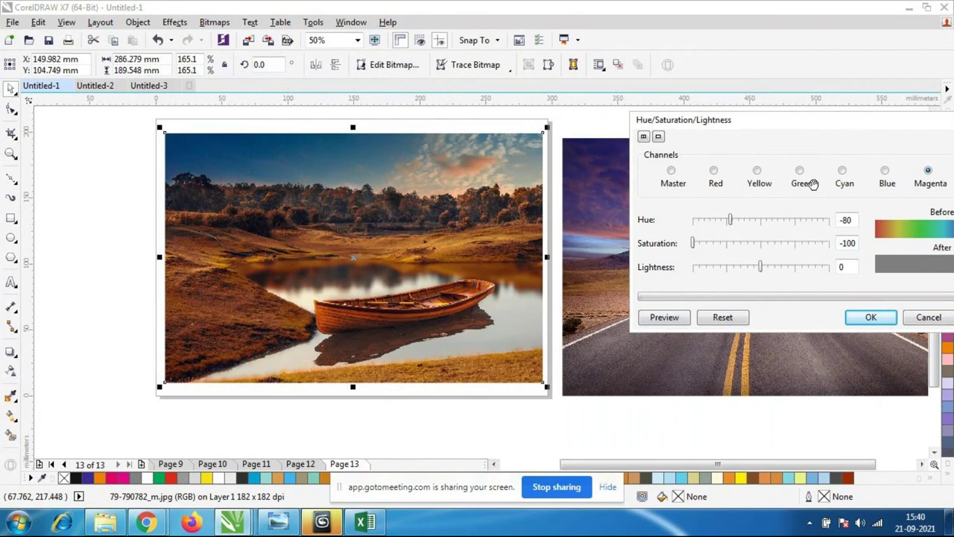
{"action": "left_click_drag", "start_coordinate": [798, 123], "coordinate": [738, 121]}
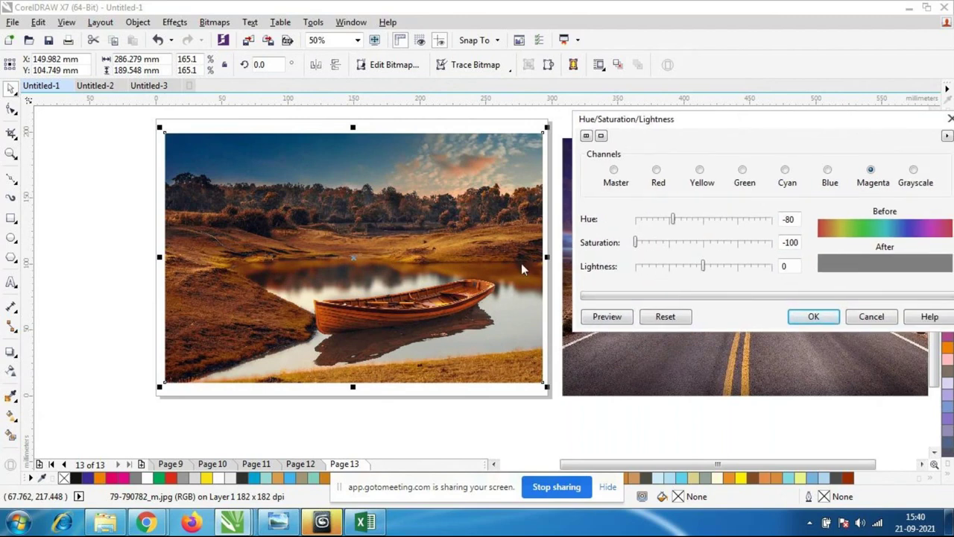
{"action": "left_click_drag", "start_coordinate": [673, 219], "coordinate": [704, 223]}
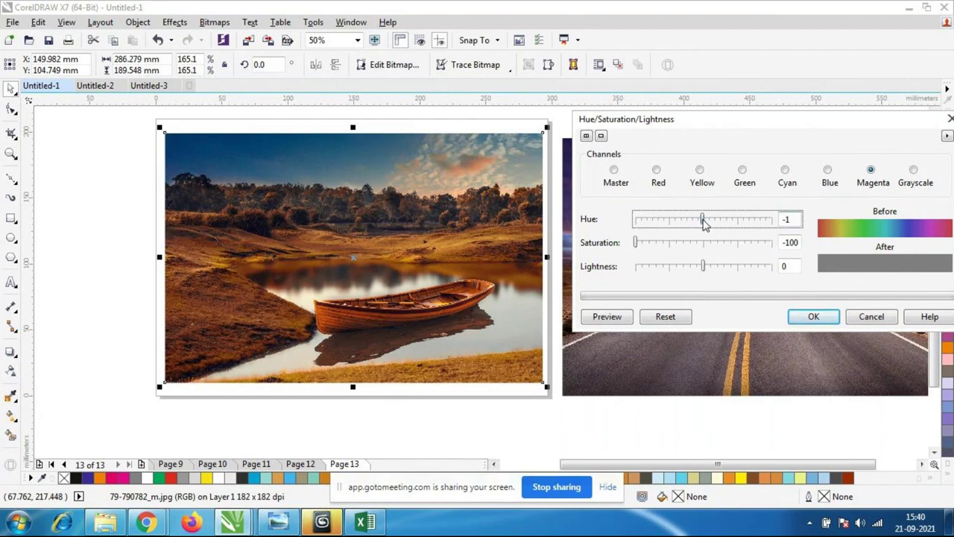
{"action": "left_click", "coordinate": [616, 317]}
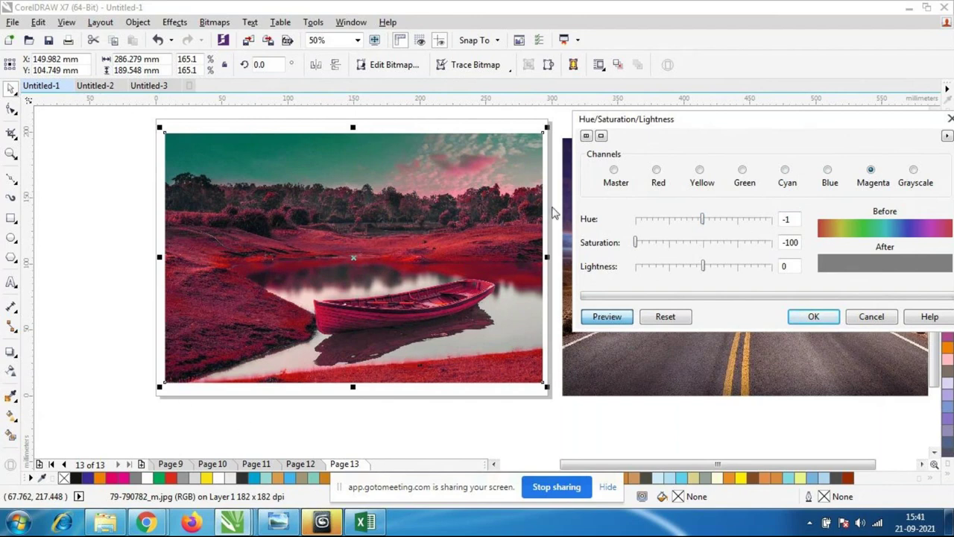
- Set the Master saturation to -100 with the preview off, and preview the desaturated boat picture
{"action": "left_click", "coordinate": [613, 170]}
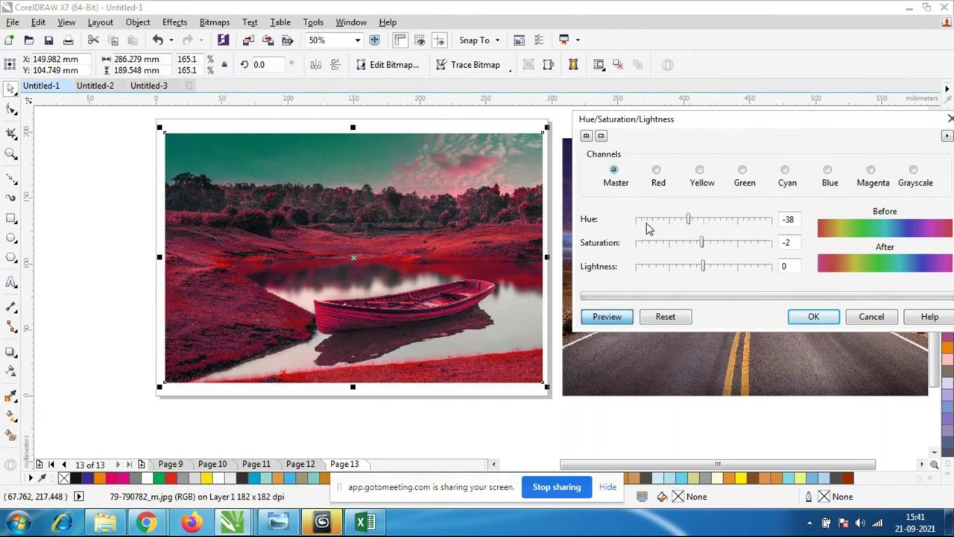
{"action": "left_click", "coordinate": [607, 319]}
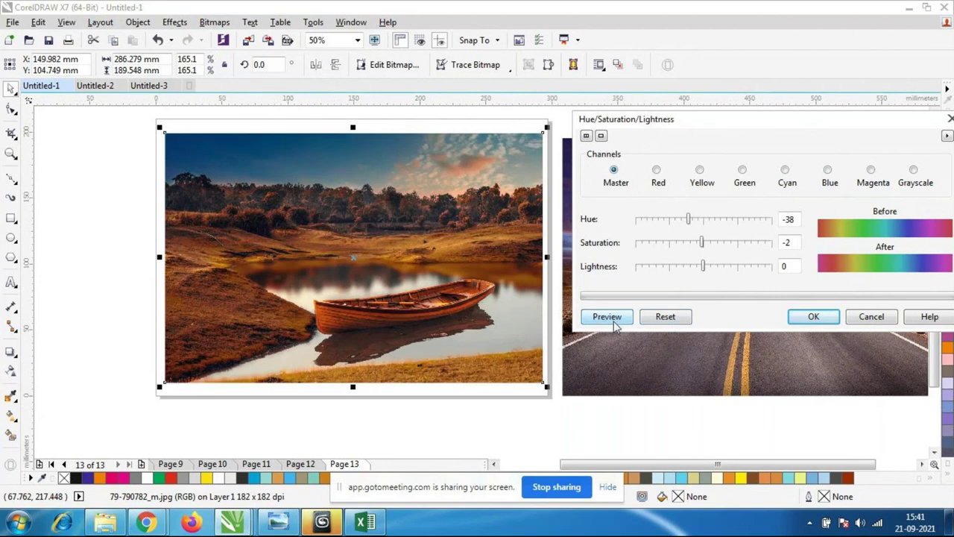
{"action": "left_click_drag", "start_coordinate": [705, 241], "coordinate": [635, 244]}
{"action": "left_click", "coordinate": [607, 319]}
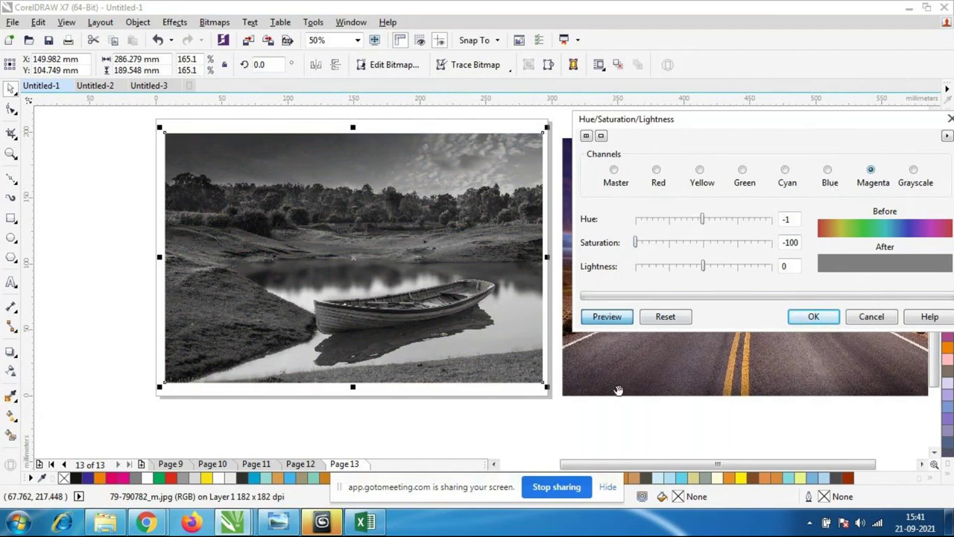
- Try a Magenta saturation of 100 with the preview off and on, and cancel the Hue/Saturation/Lightness adjustment
{"action": "left_click", "coordinate": [625, 319]}
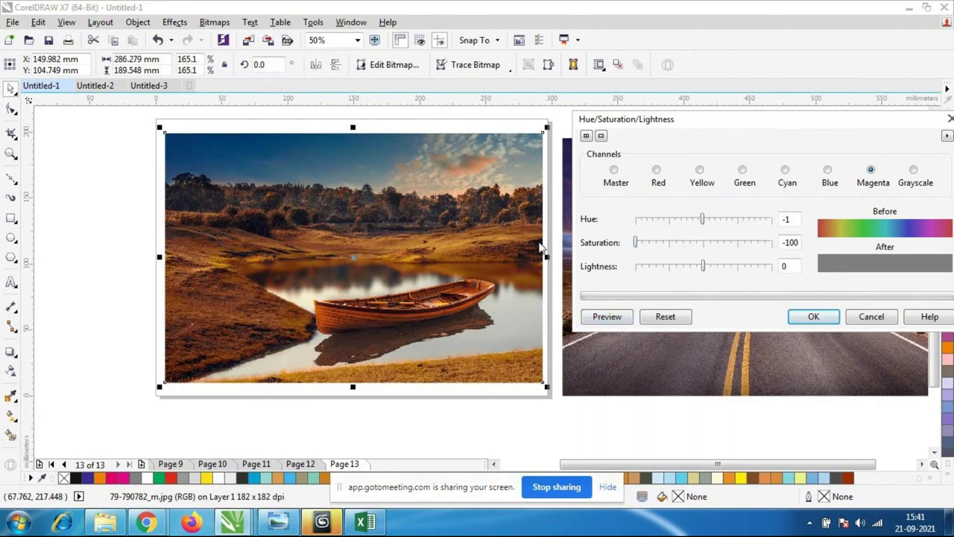
{"action": "left_click_drag", "start_coordinate": [635, 244], "coordinate": [767, 246]}
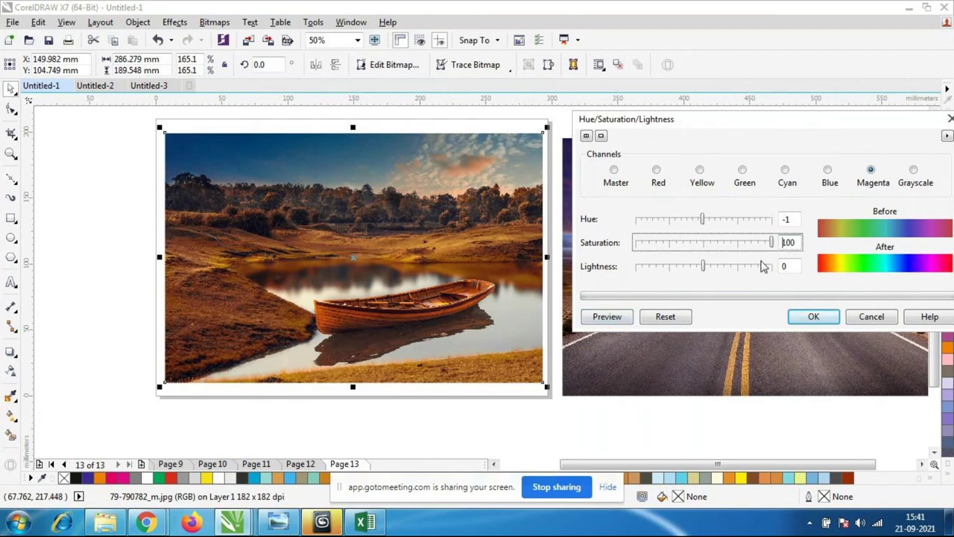
{"action": "left_click", "coordinate": [611, 316]}
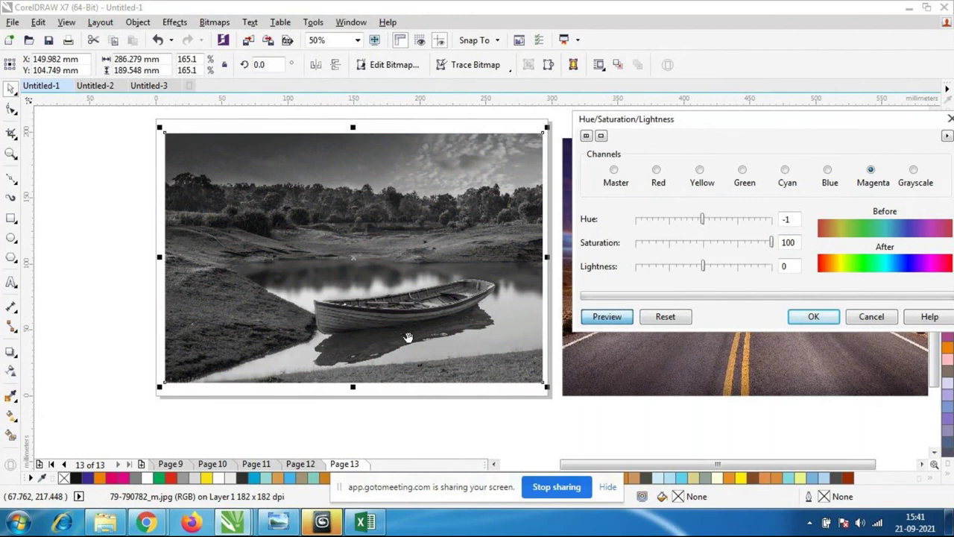
{"action": "left_click_drag", "start_coordinate": [780, 123], "coordinate": [696, 130]}
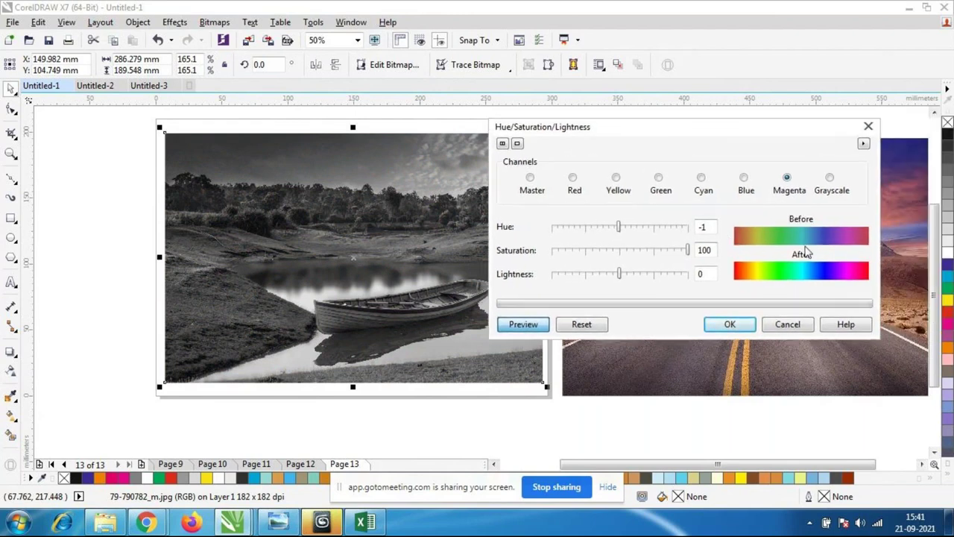
{"action": "left_click", "coordinate": [779, 329]}
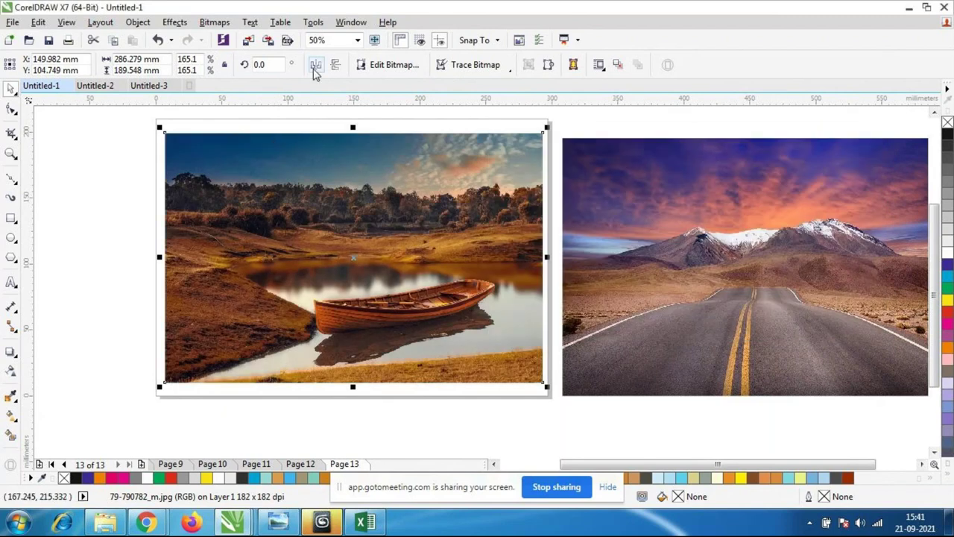
- Import the bride photo 4020e43345ad86964ee3ef964299788d from the Desktop's photoshop folder and place it over the boat picture
{"action": "left_click", "coordinate": [13, 22]}
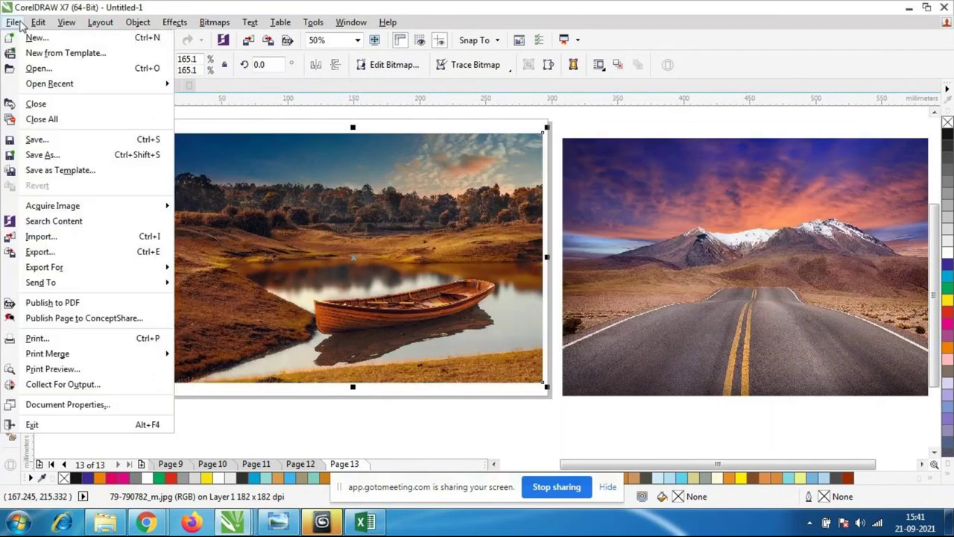
{"action": "left_click", "coordinate": [42, 236]}
{"action": "left_click_drag", "start_coordinate": [807, 131], "coordinate": [803, 101]}
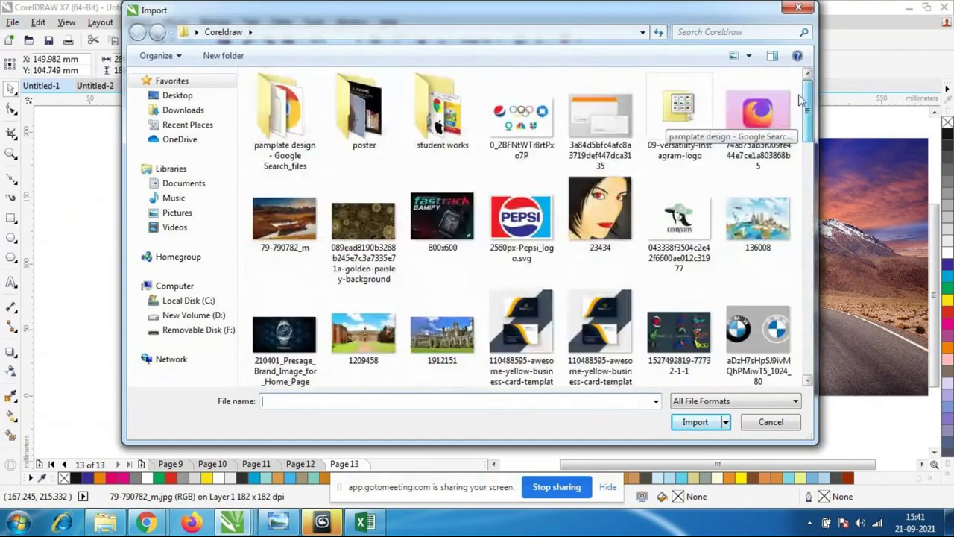
{"action": "left_click", "coordinate": [175, 96]}
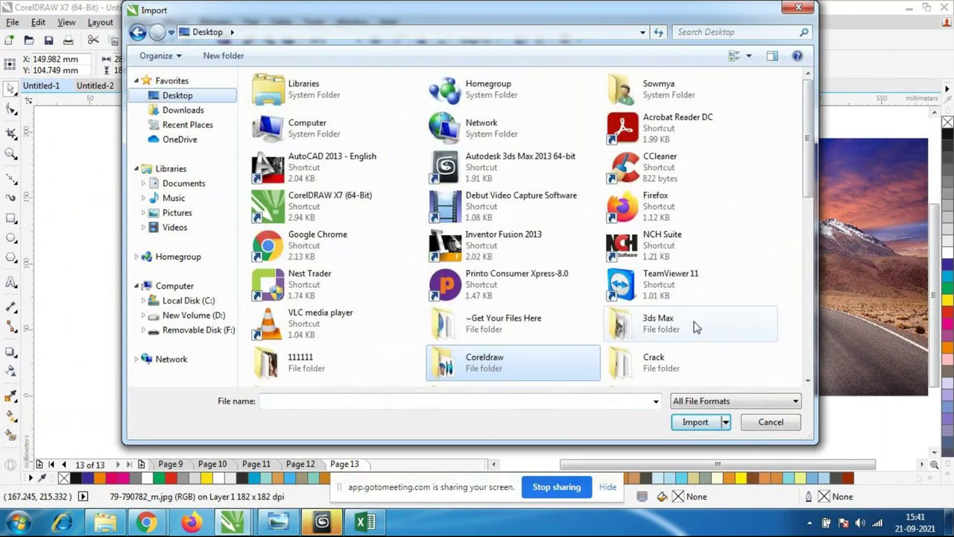
{"action": "left_click_drag", "start_coordinate": [814, 175], "coordinate": [818, 237]}
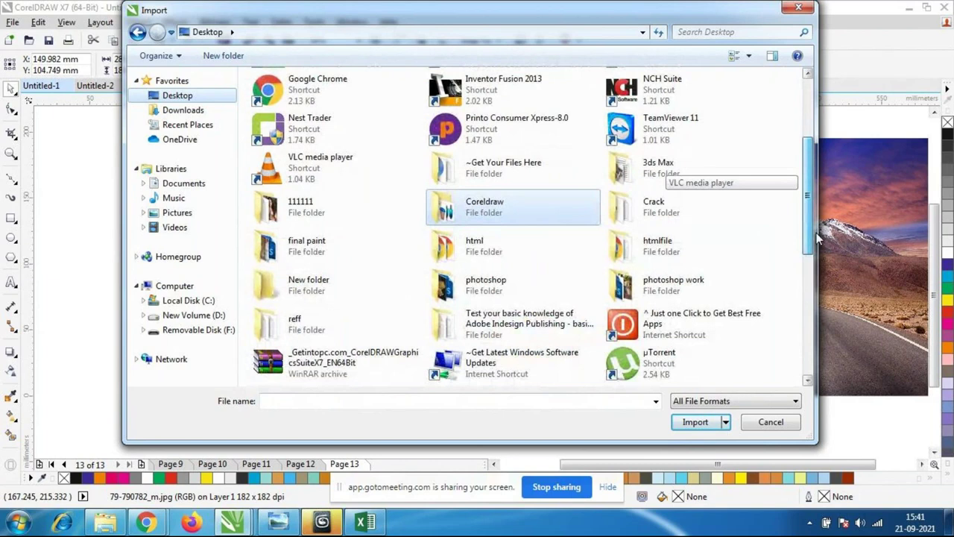
{"action": "double_click", "coordinate": [649, 287]}
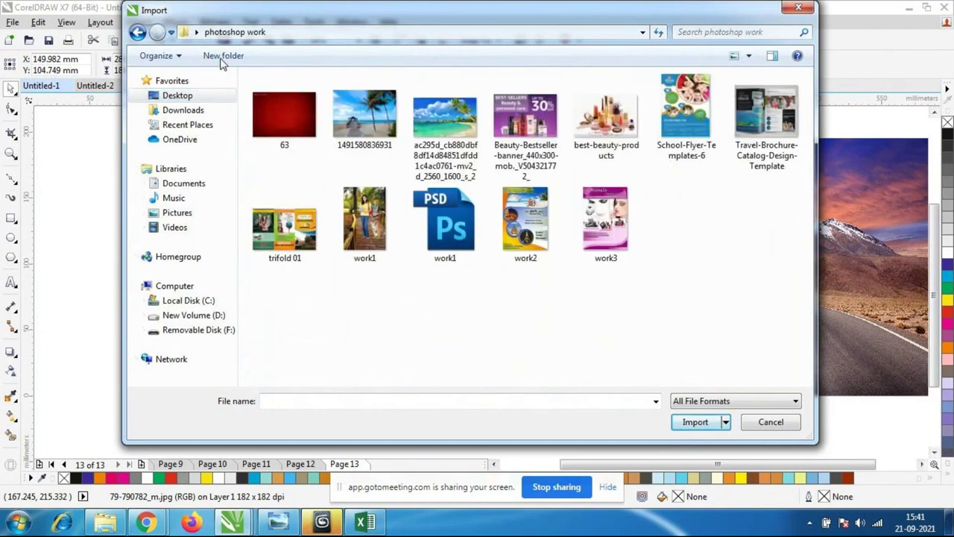
{"action": "left_click", "coordinate": [139, 32]}
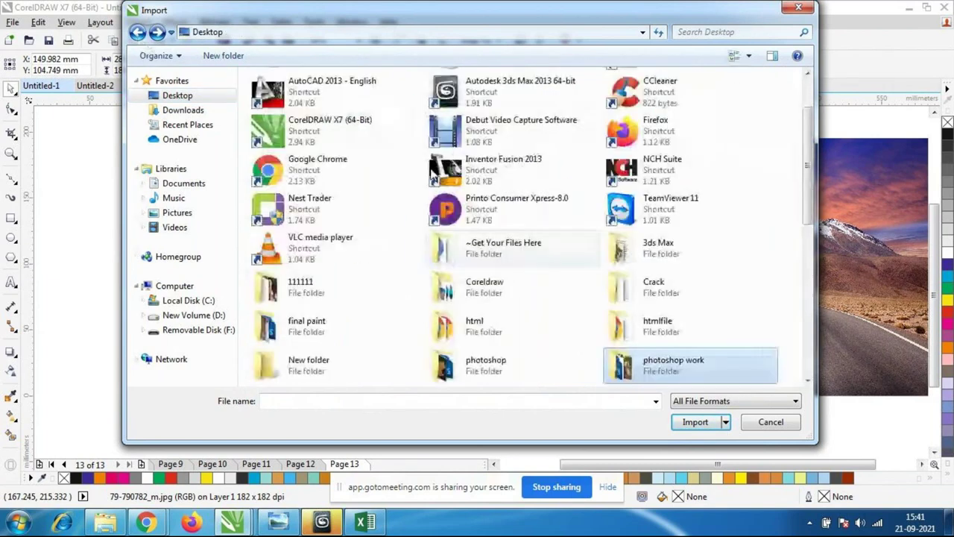
{"action": "double_click", "coordinate": [511, 363]}
{"action": "left_click", "coordinate": [363, 328]}
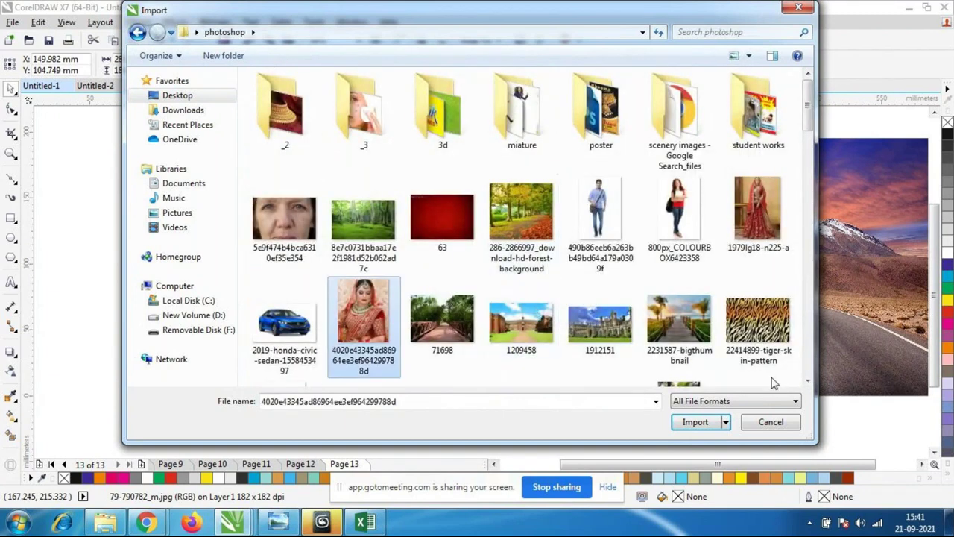
{"action": "left_click", "coordinate": [695, 422]}
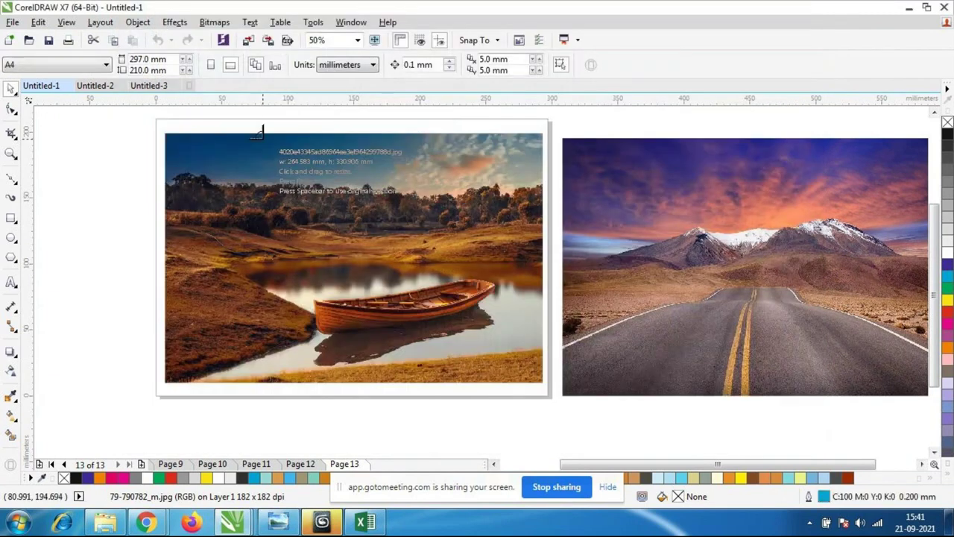
{"action": "left_click", "coordinate": [262, 133]}
{"action": "left_click_drag", "start_coordinate": [423, 297], "coordinate": [331, 242]}
- Delete the boat picture lying behind the imported bride photo
{"action": "scroll", "coordinate": [363, 214], "scroll_direction": "down", "scroll_amount": 1}
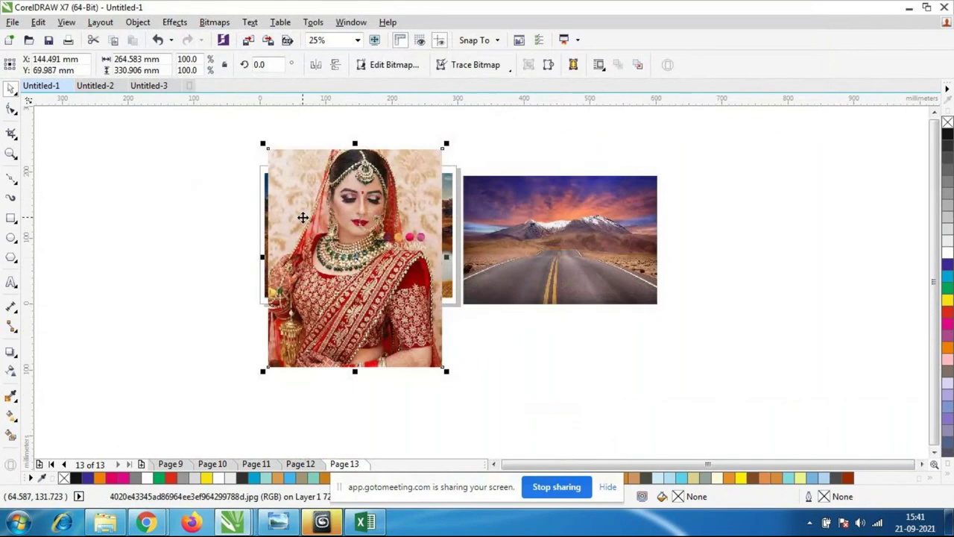
{"action": "scroll", "coordinate": [302, 217], "scroll_direction": "up", "scroll_amount": 1}
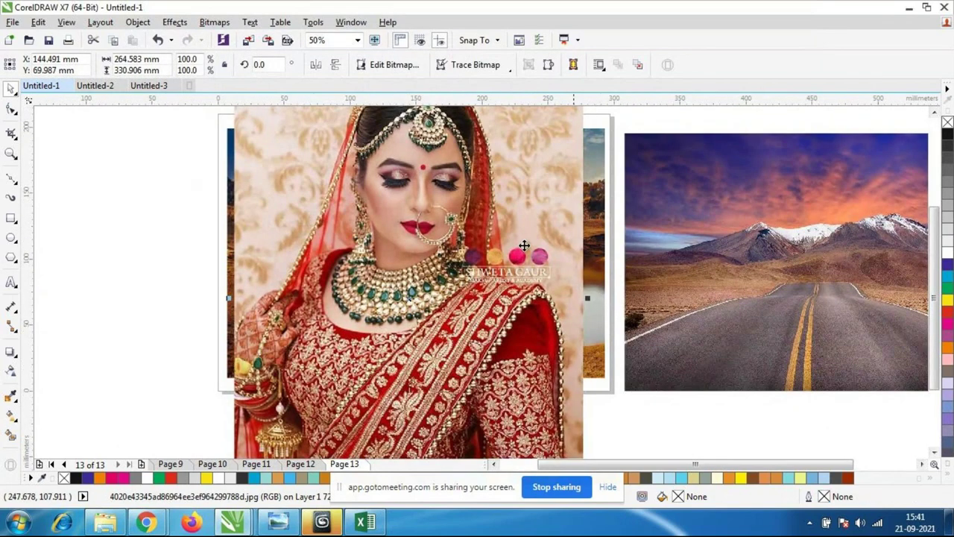
{"action": "left_click", "coordinate": [606, 247]}
{"action": "left_click", "coordinate": [611, 260]}
{"action": "key", "text": "Delete"}
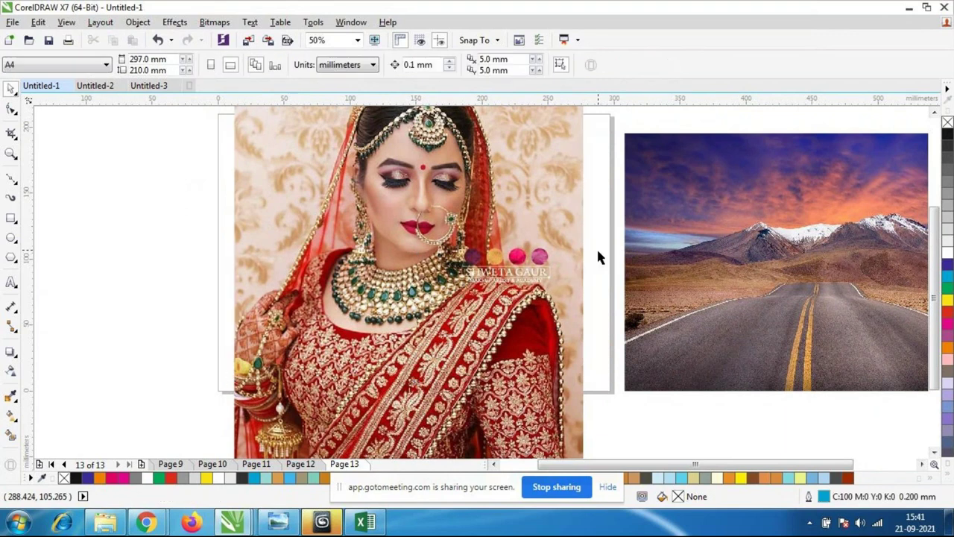
- Scale the bride photo down to 92.9% and move it slightly up on the page
{"action": "scroll", "coordinate": [597, 246], "scroll_direction": "down", "scroll_amount": 1}
{"action": "scroll", "coordinate": [473, 207], "scroll_direction": "up", "scroll_amount": 1}
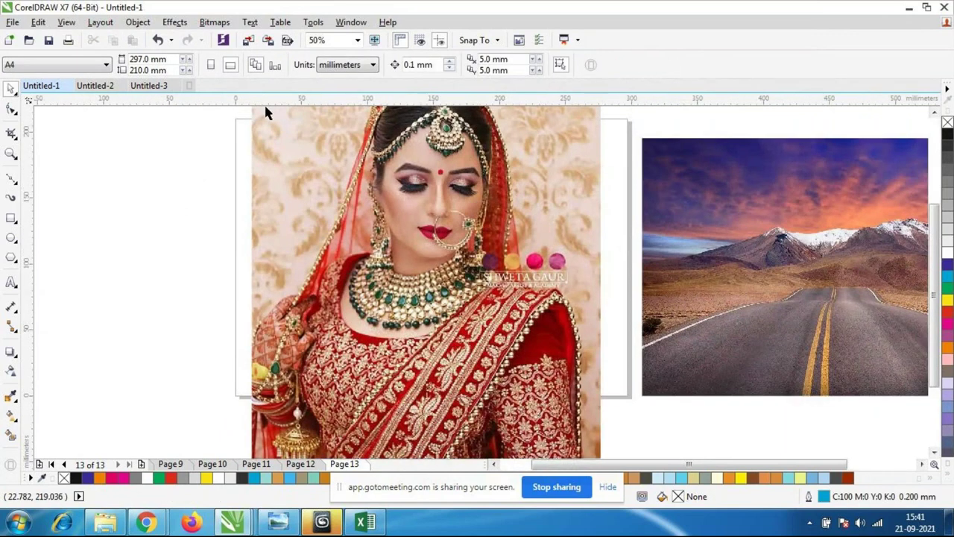
{"action": "scroll", "coordinate": [184, 245], "scroll_direction": "down", "scroll_amount": 1}
{"action": "left_click", "coordinate": [507, 313]}
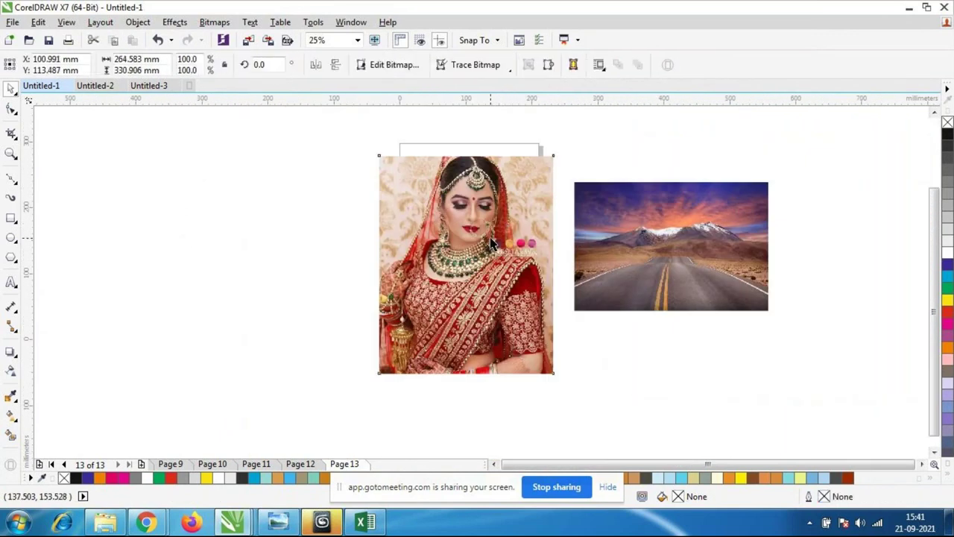
{"action": "left_click_drag", "start_coordinate": [555, 374], "coordinate": [554, 366]}
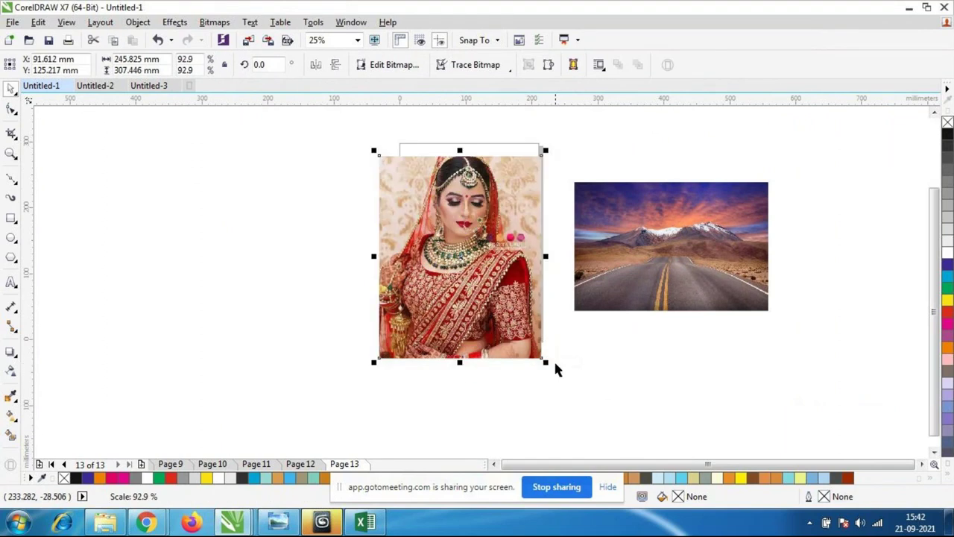
{"action": "key", "text": "Escape"}
{"action": "left_click", "coordinate": [541, 268]}
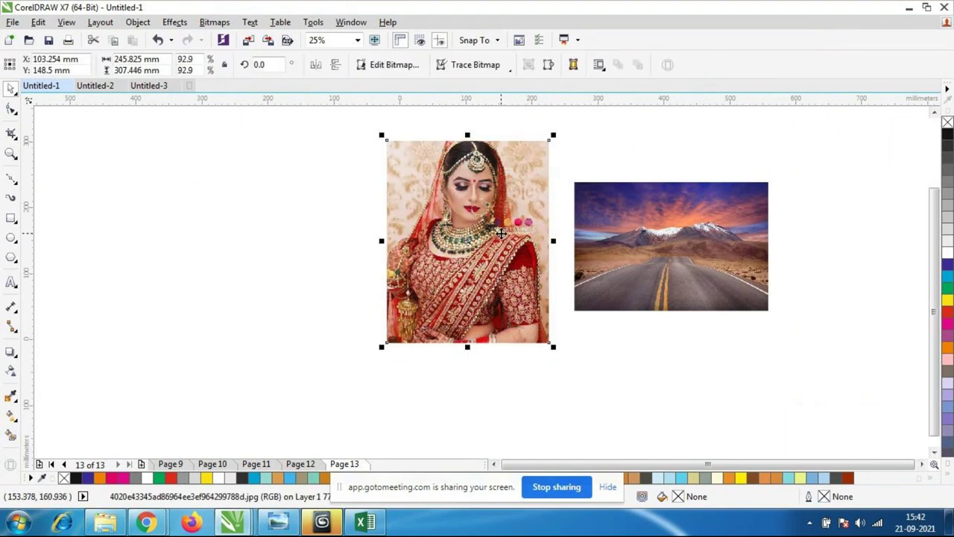
- Apply Hue/Saturation/Lightness to the bride photo with a Master saturation of -100
{"action": "scroll", "coordinate": [511, 139], "scroll_direction": "up", "scroll_amount": 1}
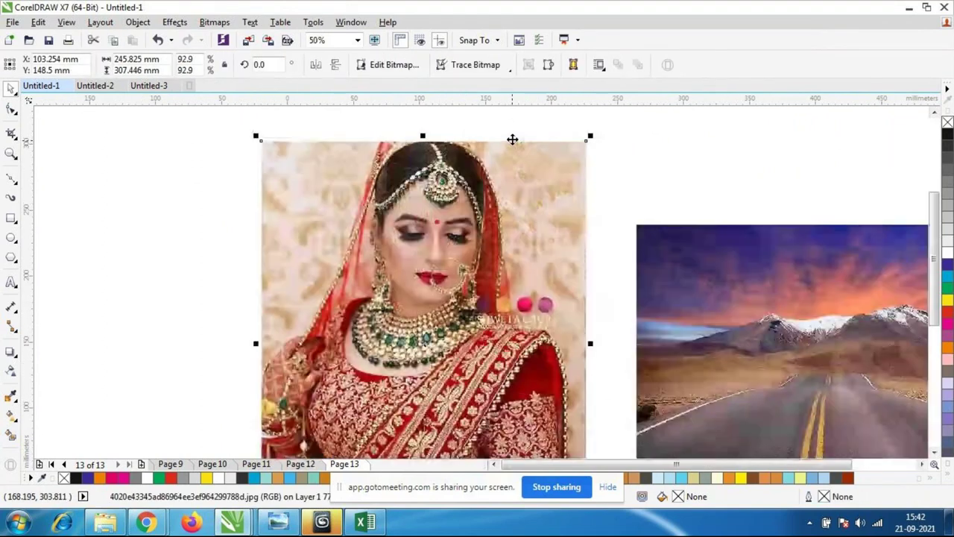
{"action": "left_click", "coordinate": [174, 23]}
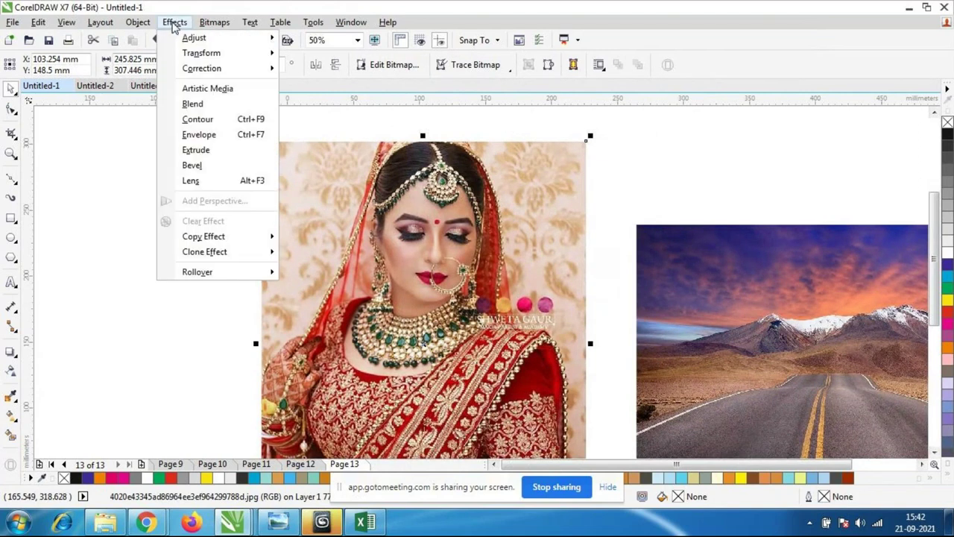
{"action": "mouse_move", "coordinate": [203, 41]}
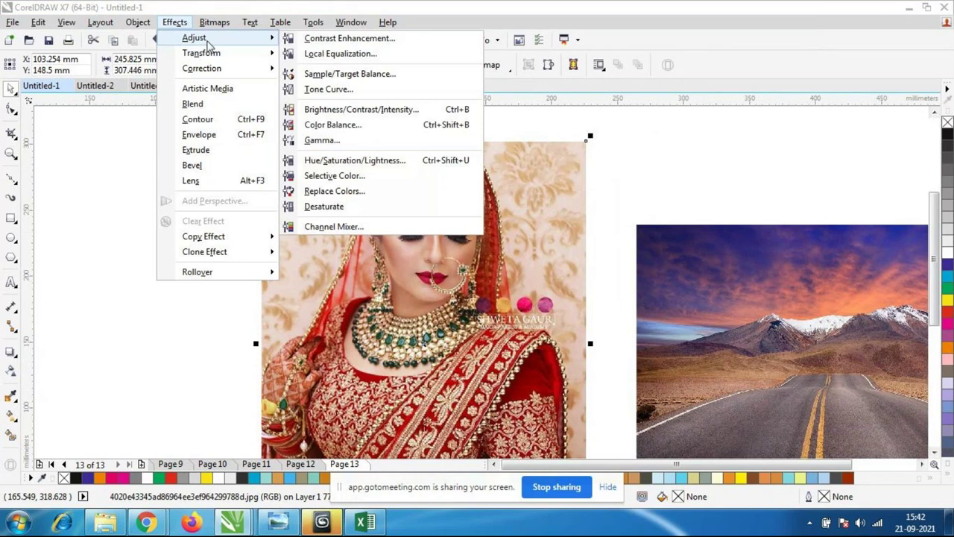
{"action": "left_click", "coordinate": [382, 162]}
{"action": "left_click_drag", "start_coordinate": [462, 149], "coordinate": [784, 65]}
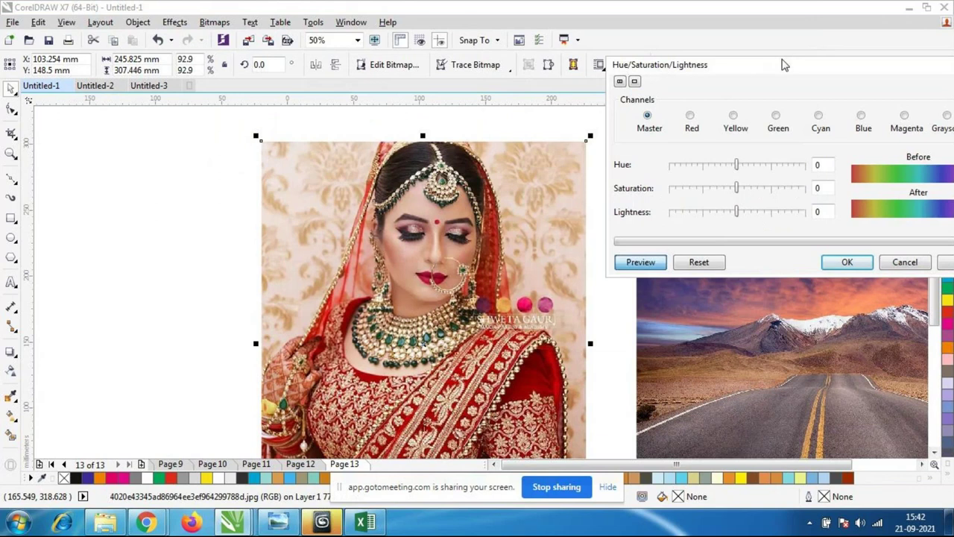
{"action": "left_click_drag", "start_coordinate": [736, 188], "coordinate": [669, 189]}
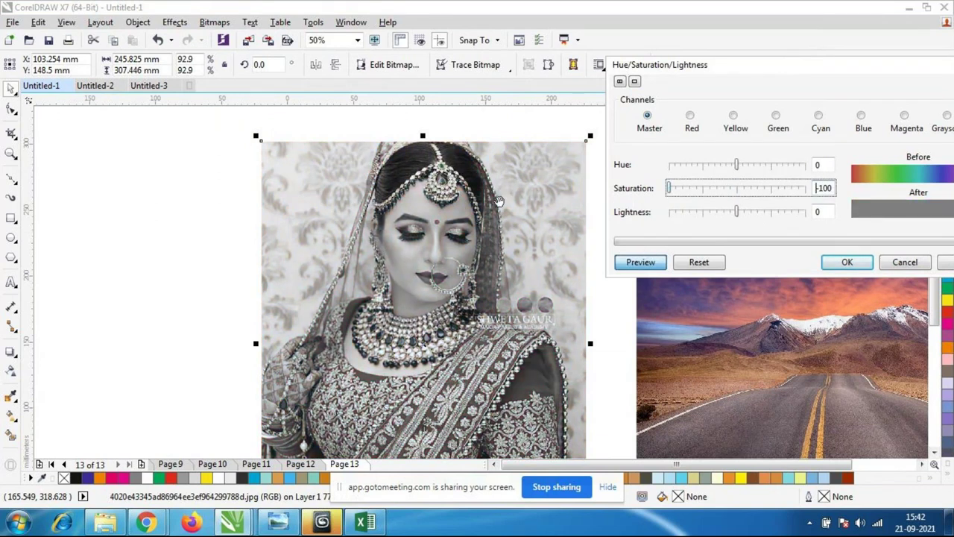
{"action": "left_click", "coordinate": [848, 262]}
- Inspect the desaturated bride photo at different magnifications and undo the saturation change
{"action": "scroll", "coordinate": [457, 267], "scroll_direction": "down", "scroll_amount": 3}
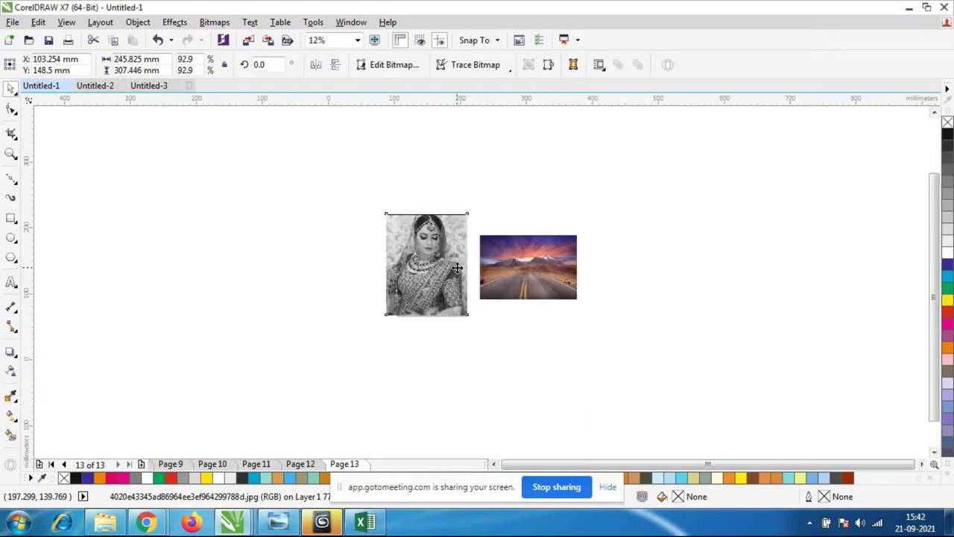
{"action": "scroll", "coordinate": [457, 267], "scroll_direction": "up", "scroll_amount": 2}
{"action": "scroll", "coordinate": [354, 224], "scroll_direction": "down", "scroll_amount": 1}
{"action": "scroll", "coordinate": [355, 222], "scroll_direction": "up", "scroll_amount": 1}
{"action": "scroll", "coordinate": [355, 222], "scroll_direction": "down", "scroll_amount": 1}
{"action": "scroll", "coordinate": [356, 219], "scroll_direction": "up", "scroll_amount": 1}
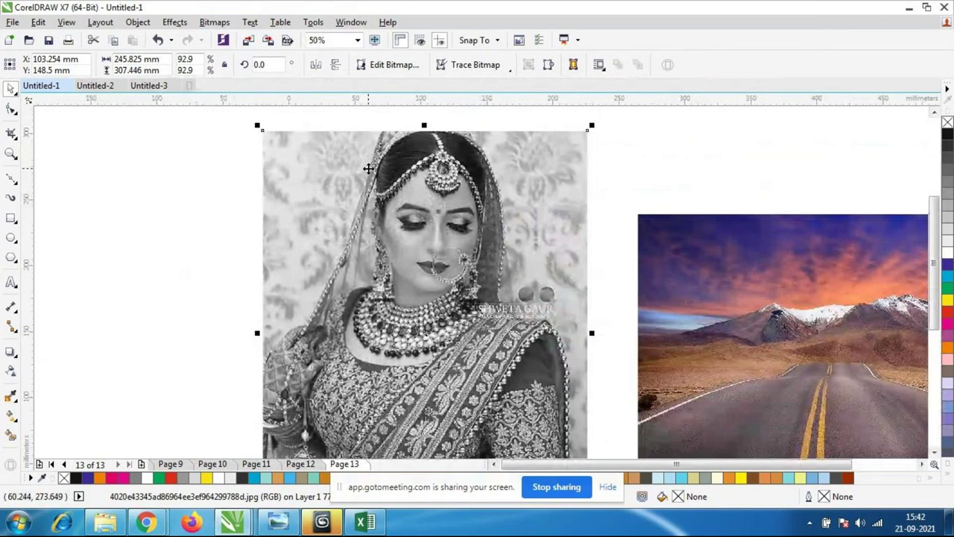
{"action": "key", "text": "ctrl+z"}
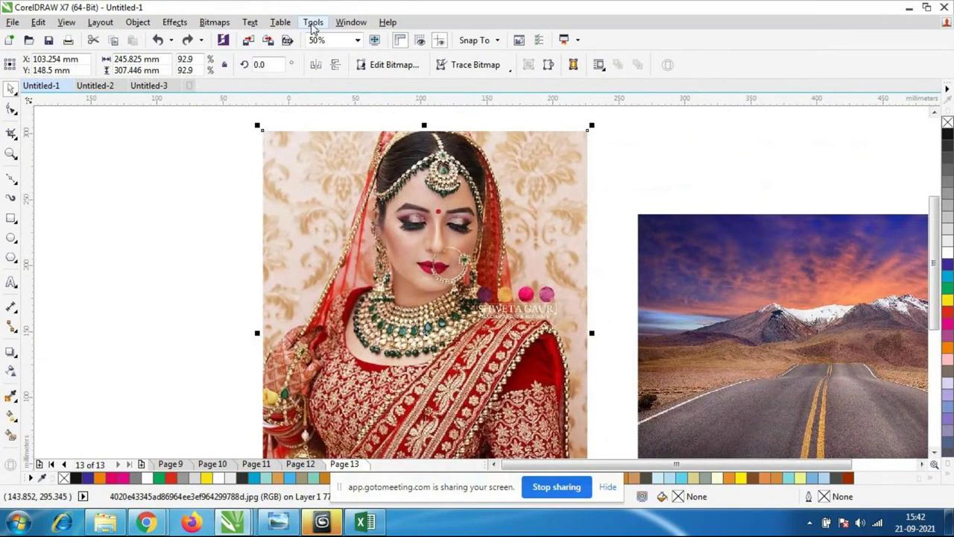
- Try Color Balance on the bride photo with Cyan--Red values of 43, 59, -68, -25 and -3
{"action": "left_click", "coordinate": [175, 21]}
{"action": "mouse_move", "coordinate": [187, 39]}
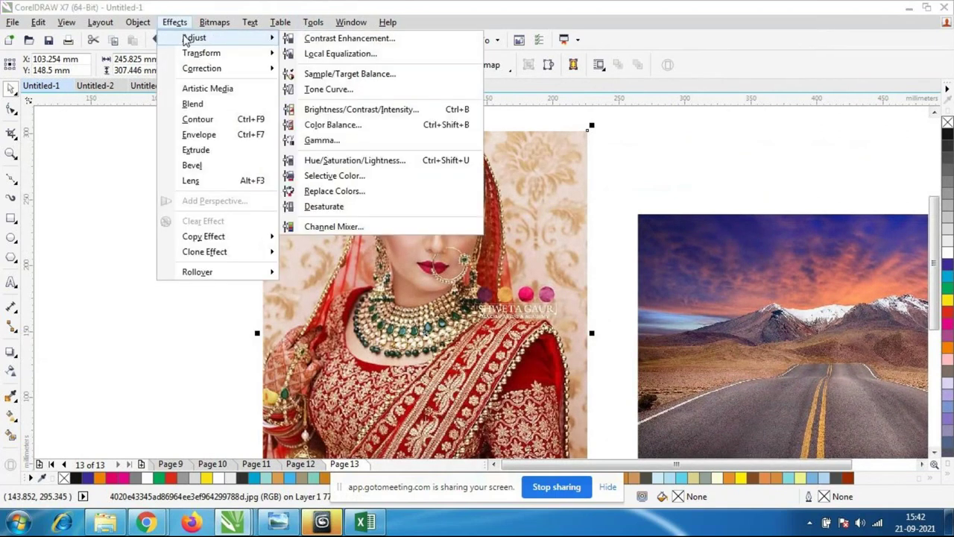
{"action": "left_click", "coordinate": [340, 125]}
{"action": "left_click_drag", "start_coordinate": [710, 165], "coordinate": [824, 113]}
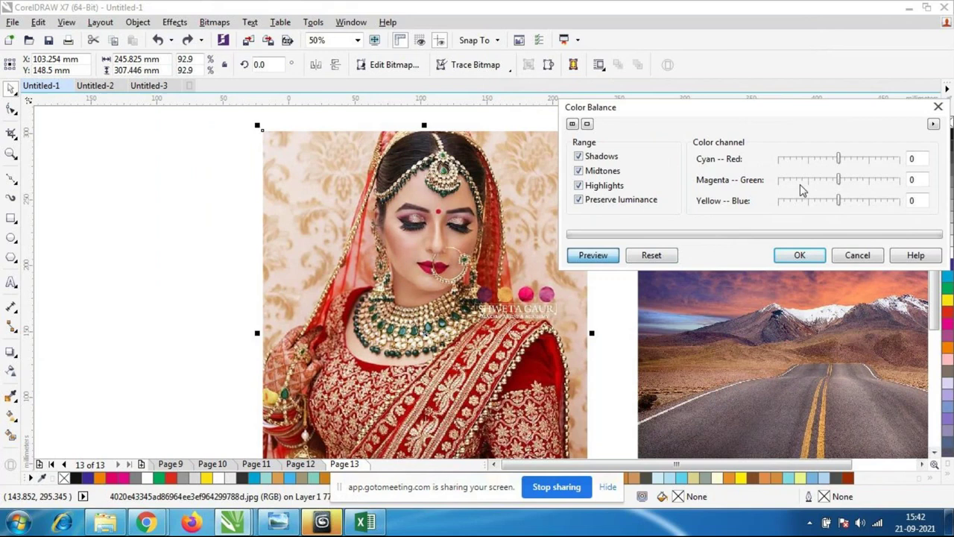
{"action": "left_click", "coordinate": [865, 159]}
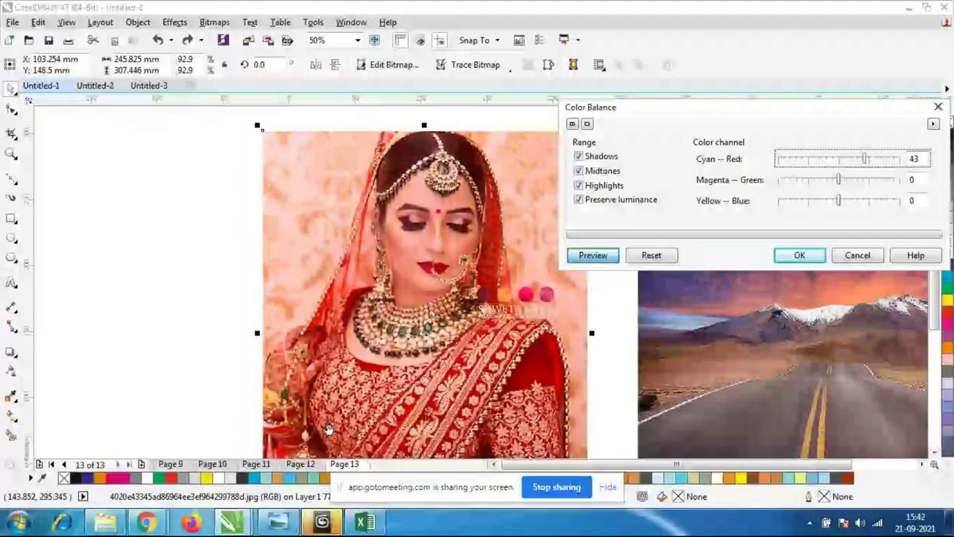
{"action": "type", "text": "59"}
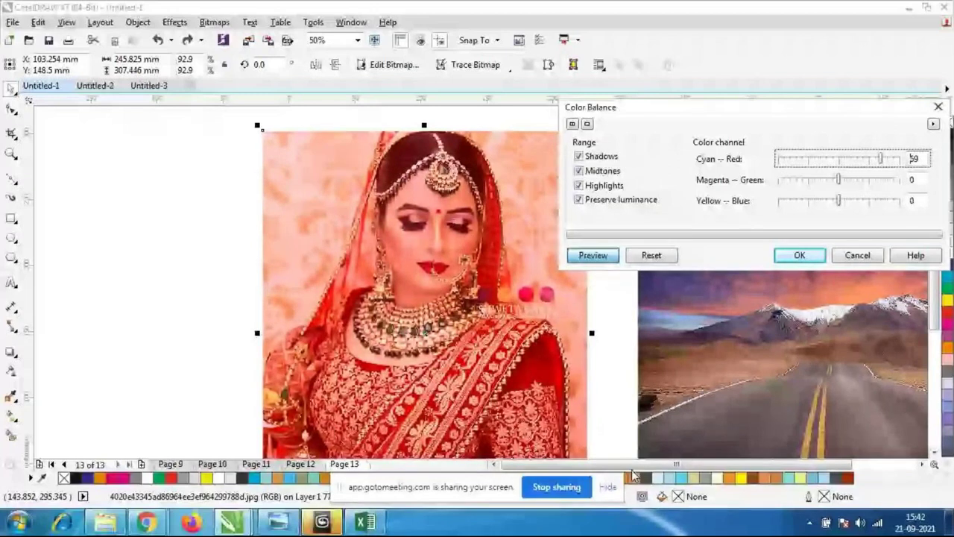
{"action": "left_click_drag", "start_coordinate": [881, 159], "coordinate": [797, 160]}
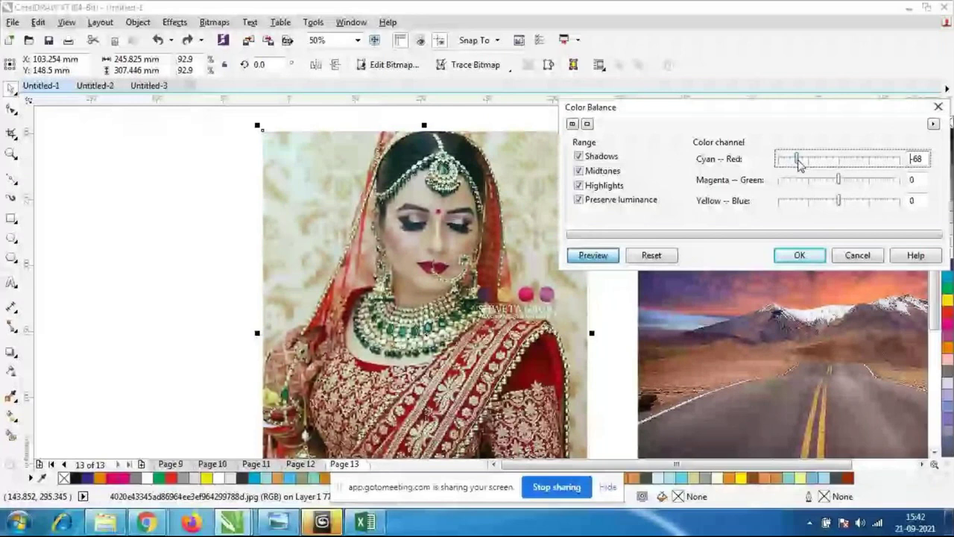
{"action": "left_click_drag", "start_coordinate": [798, 160], "coordinate": [825, 158]}
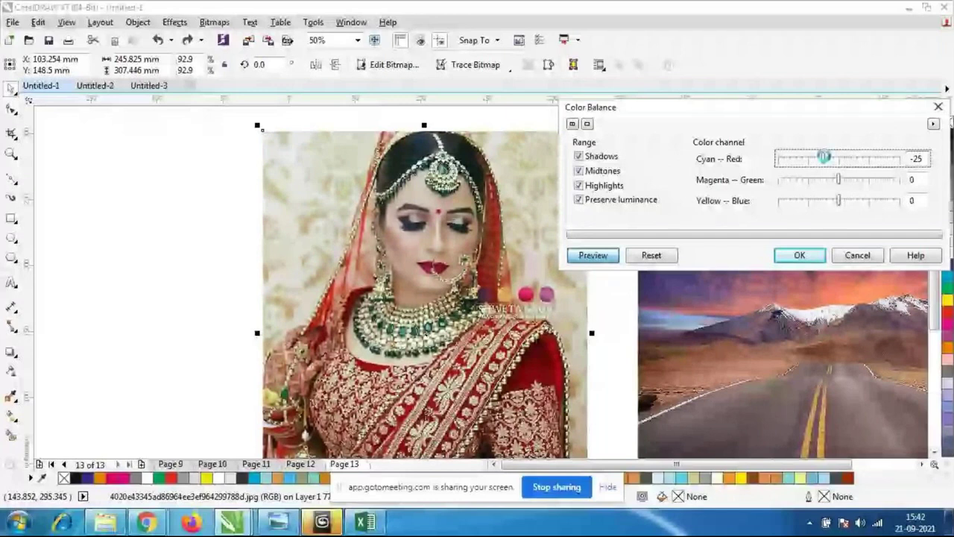
{"action": "left_click_drag", "start_coordinate": [825, 158], "coordinate": [836, 158]}
- Try Magenta--Green values of -77 and 58 on the bride photo, and cancel the Color Balance adjustment
{"action": "left_click_drag", "start_coordinate": [838, 180], "coordinate": [790, 180]}
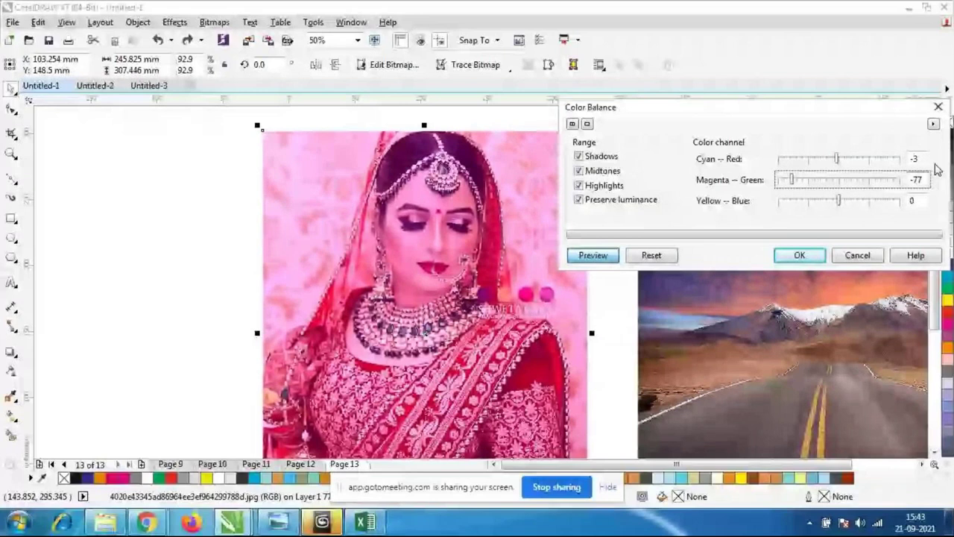
{"action": "left_click_drag", "start_coordinate": [790, 180], "coordinate": [879, 179]}
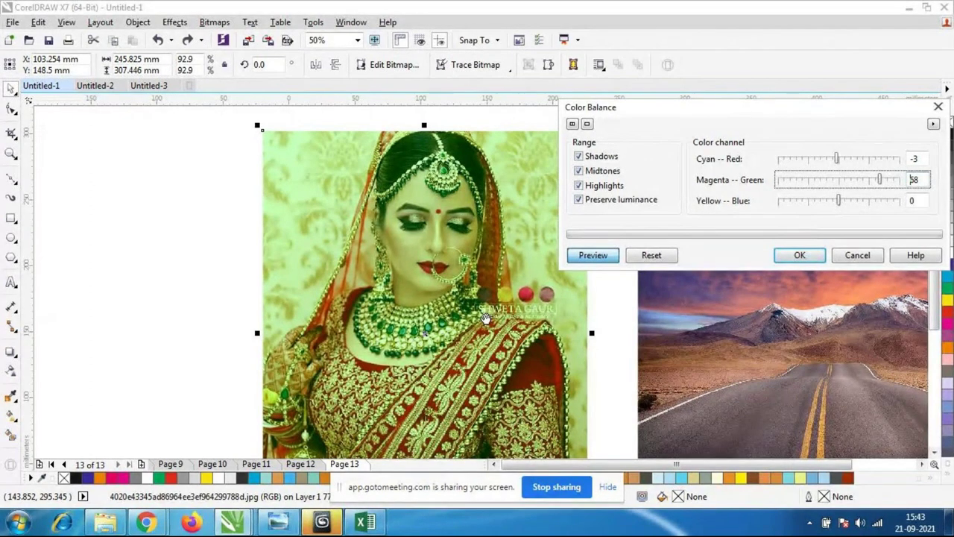
{"action": "type", "text": "6"}
{"action": "left_click", "coordinate": [857, 256]}
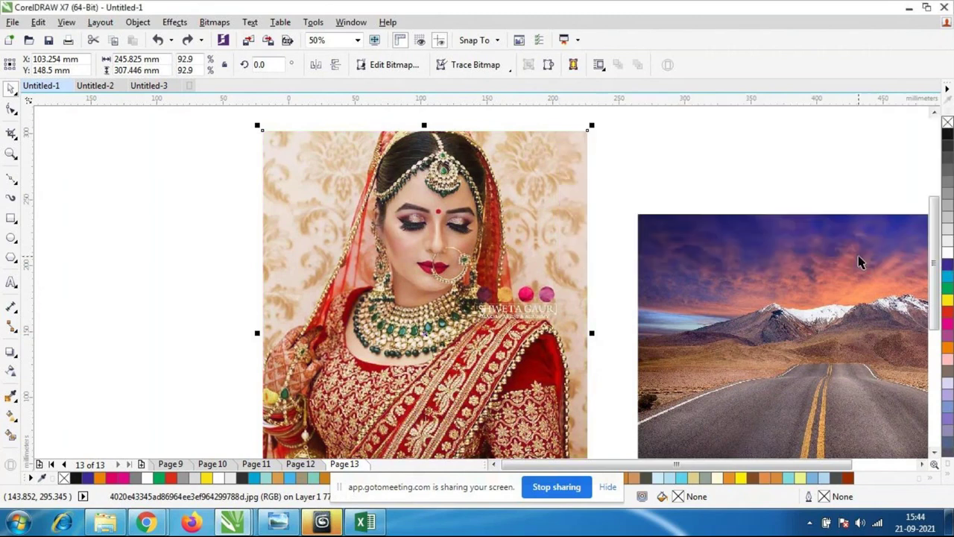
- Switch to File Explorer and look through the pictures in the photoshop folder on the desktop
{"action": "left_click", "coordinate": [105, 522]}
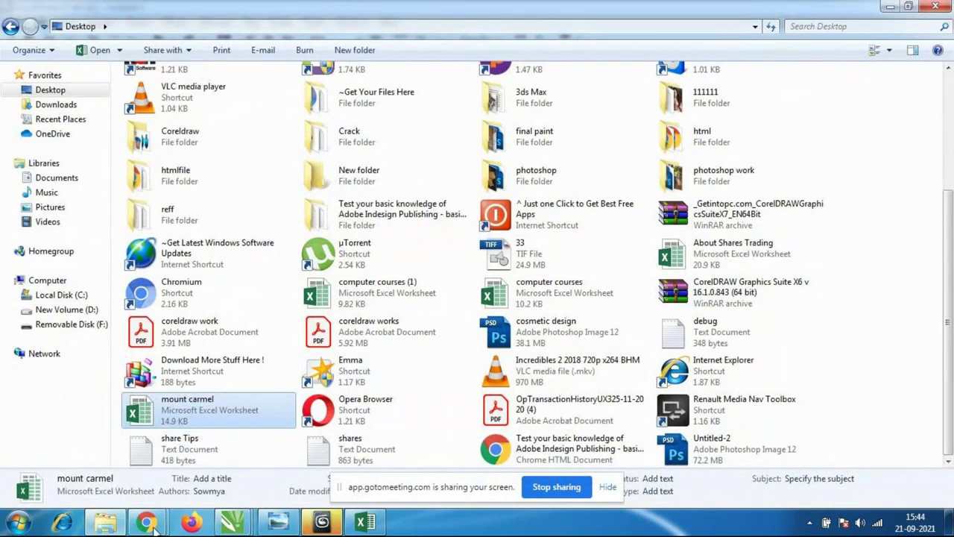
{"action": "double_click", "coordinate": [531, 173]}
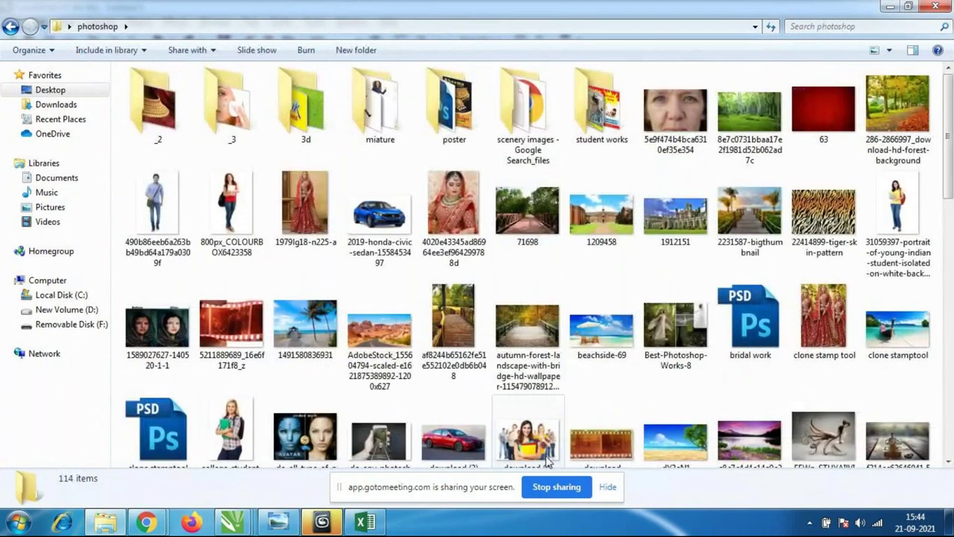
{"action": "scroll", "coordinate": [596, 297], "scroll_direction": "down", "scroll_amount": 3}
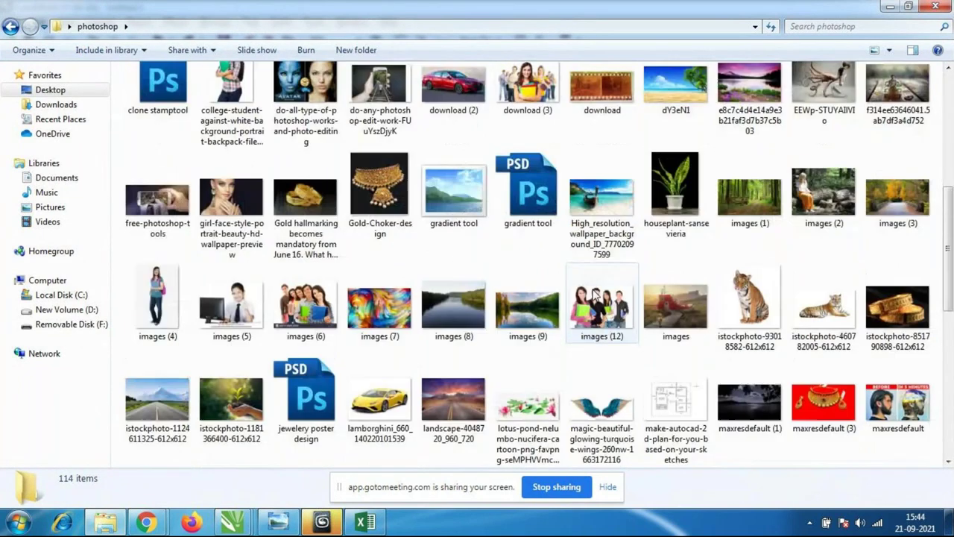
{"action": "scroll", "coordinate": [596, 296], "scroll_direction": "down", "scroll_amount": 5}
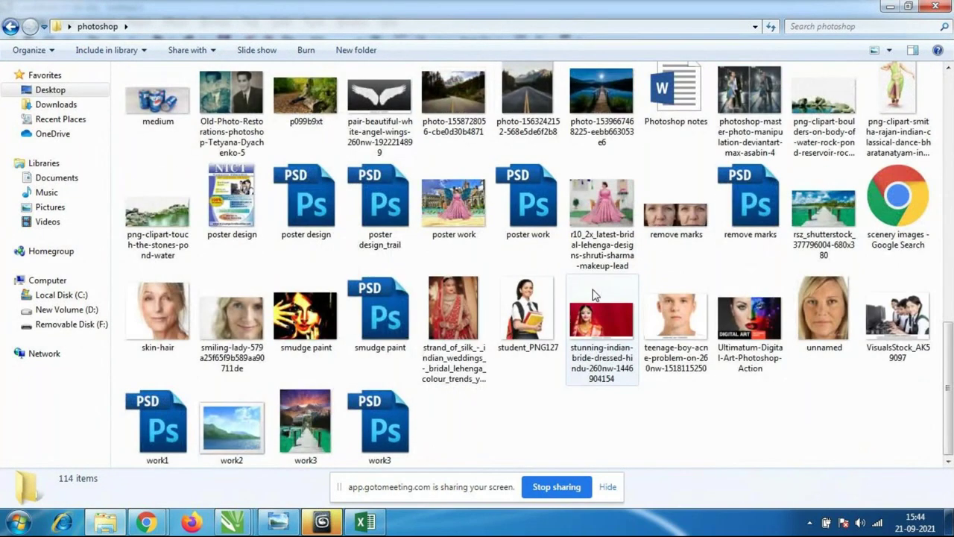
{"action": "scroll", "coordinate": [594, 296], "scroll_direction": "up", "scroll_amount": 6}
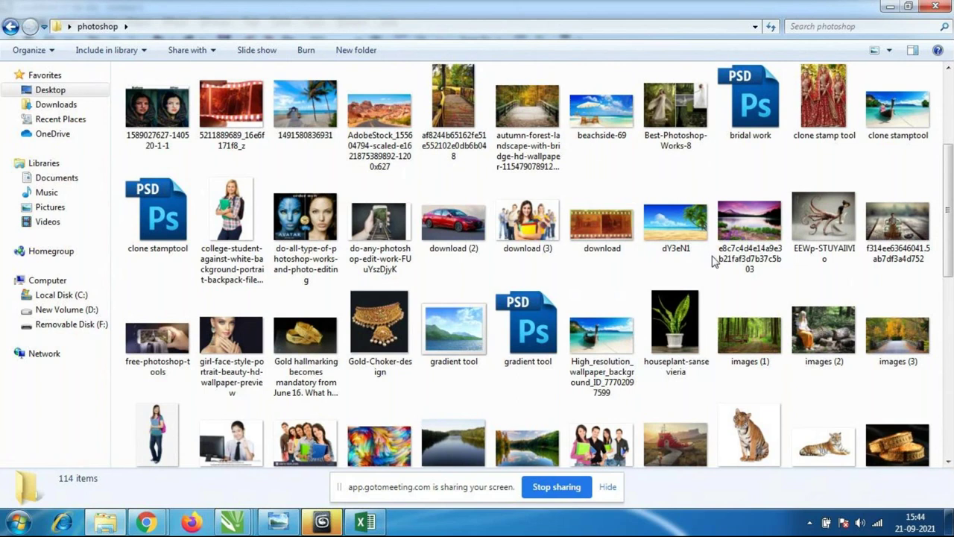
{"action": "scroll", "coordinate": [719, 259], "scroll_direction": "up", "scroll_amount": 2}
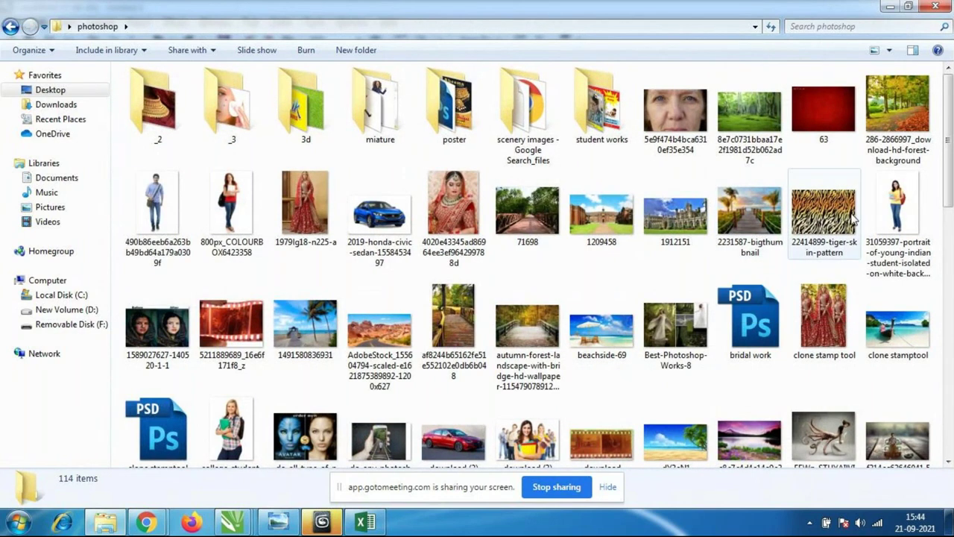
- View the before/after portrait and the "clone stamp tool" image at full size, closing each one
{"action": "double_click", "coordinate": [179, 330]}
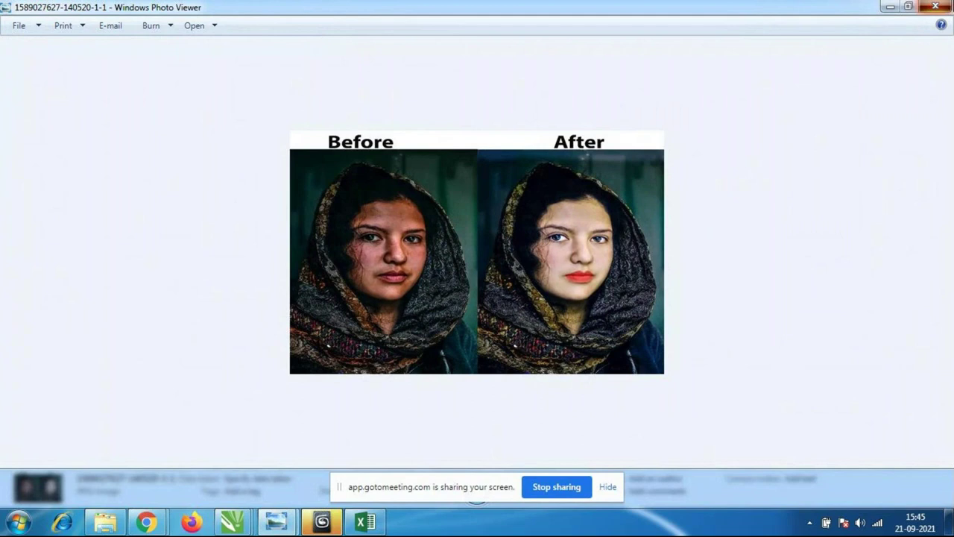
{"action": "left_click", "coordinate": [935, 7]}
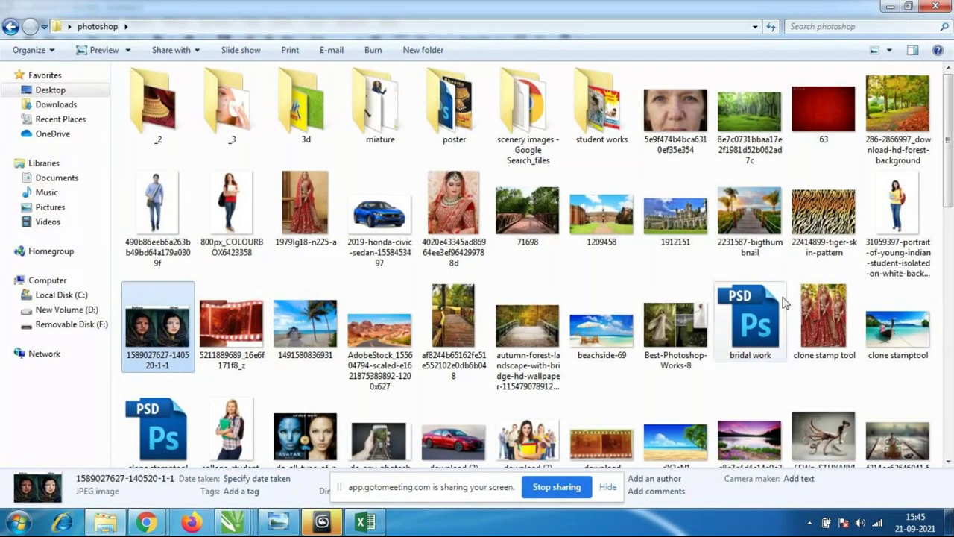
{"action": "double_click", "coordinate": [841, 322]}
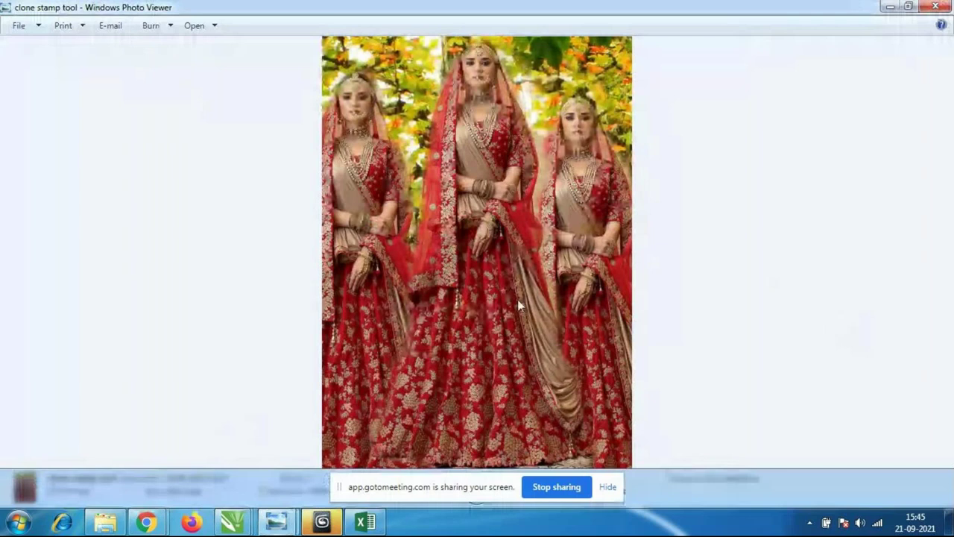
{"action": "left_click", "coordinate": [935, 6]}
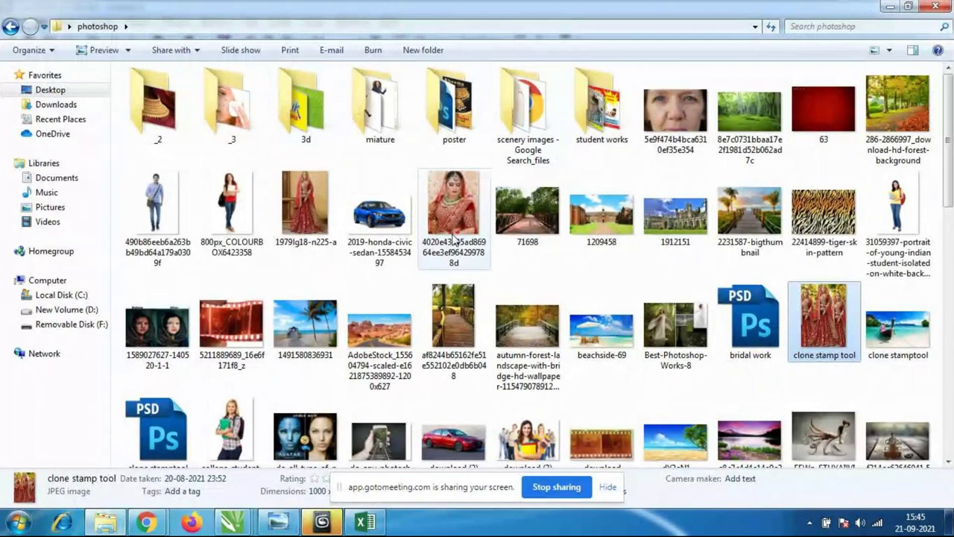
- View the "Gold-Choker-design" and "smudge paint" images at full size, closing each one
{"action": "scroll", "coordinate": [454, 237], "scroll_direction": "down", "scroll_amount": 5}
{"action": "double_click", "coordinate": [388, 202]}
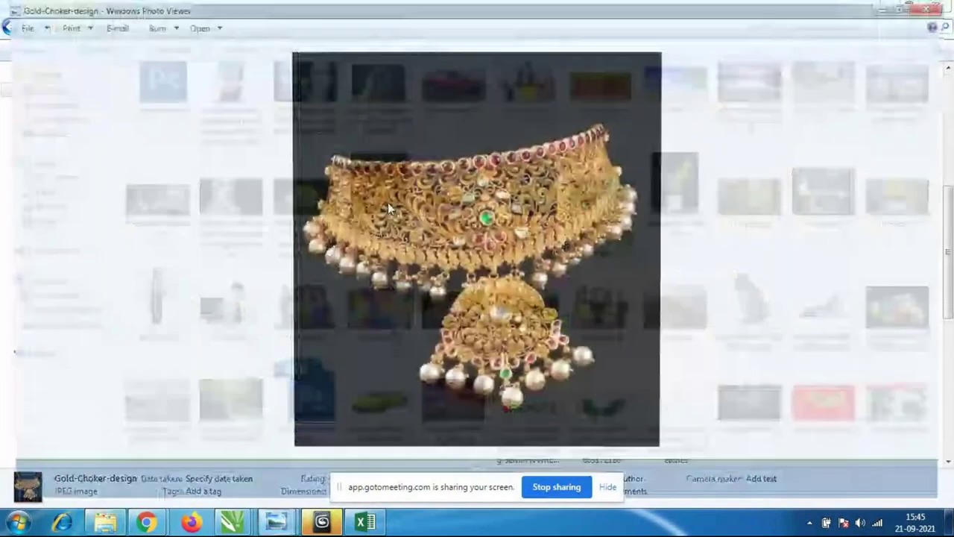
{"action": "left_click", "coordinate": [938, 9]}
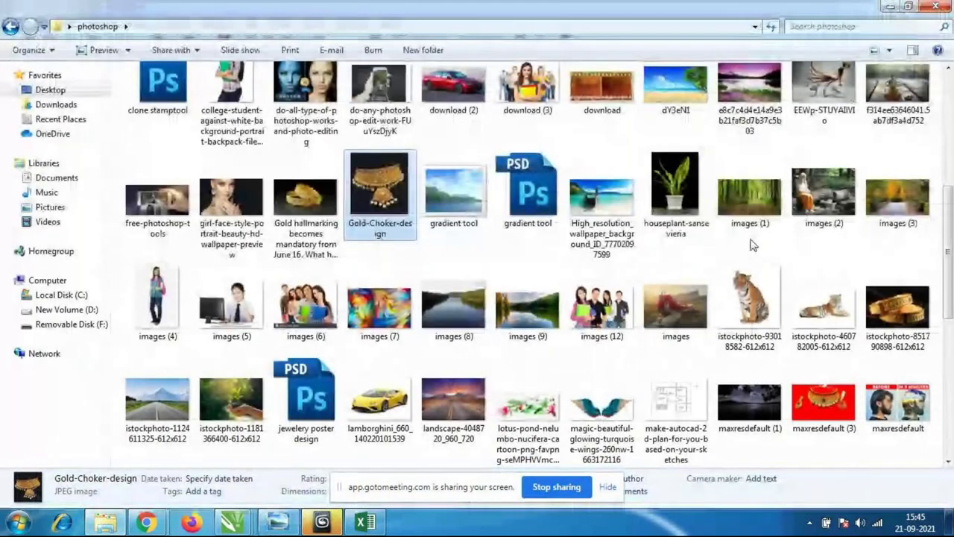
{"action": "scroll", "coordinate": [753, 245], "scroll_direction": "down", "scroll_amount": 5}
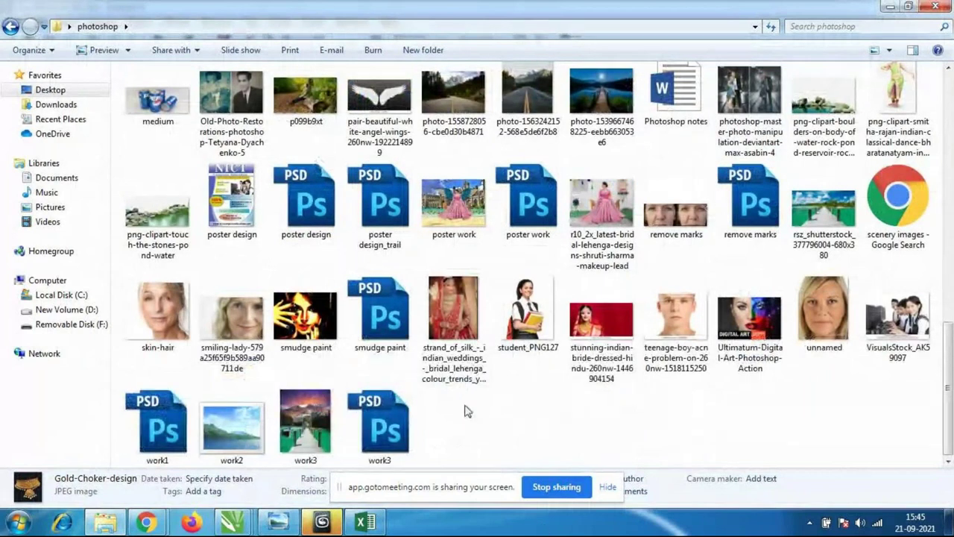
{"action": "double_click", "coordinate": [328, 350]}
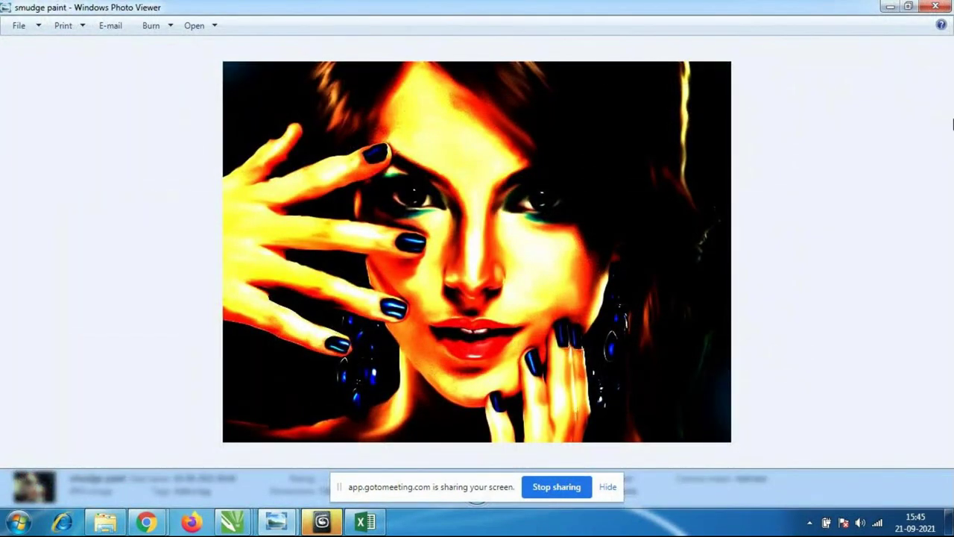
{"action": "left_click", "coordinate": [936, 7]}
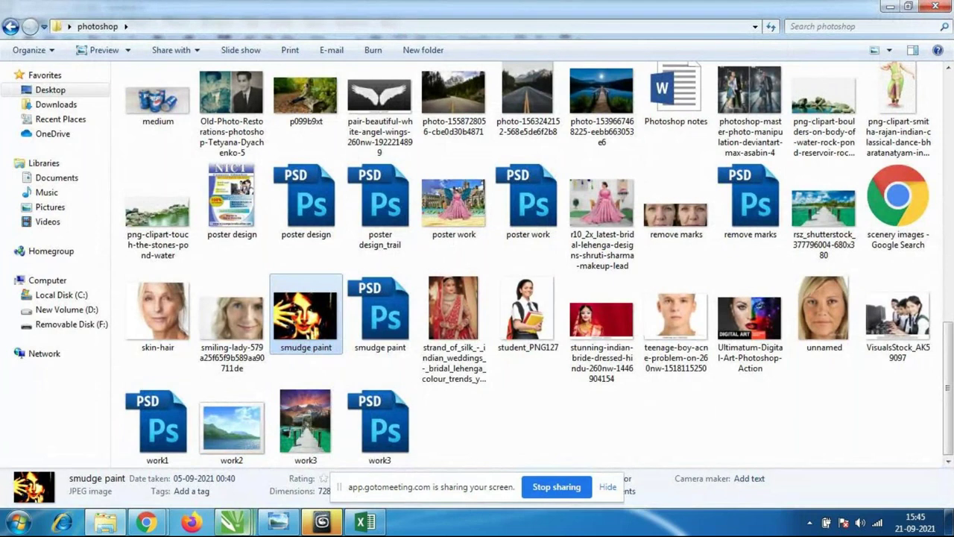
- Switch to CorelDRAW and try Tone Curve on the bride photo with RGB curve points at 126, 68 and 62, 82
{"action": "left_click", "coordinate": [232, 522]}
{"action": "left_click", "coordinate": [178, 24]}
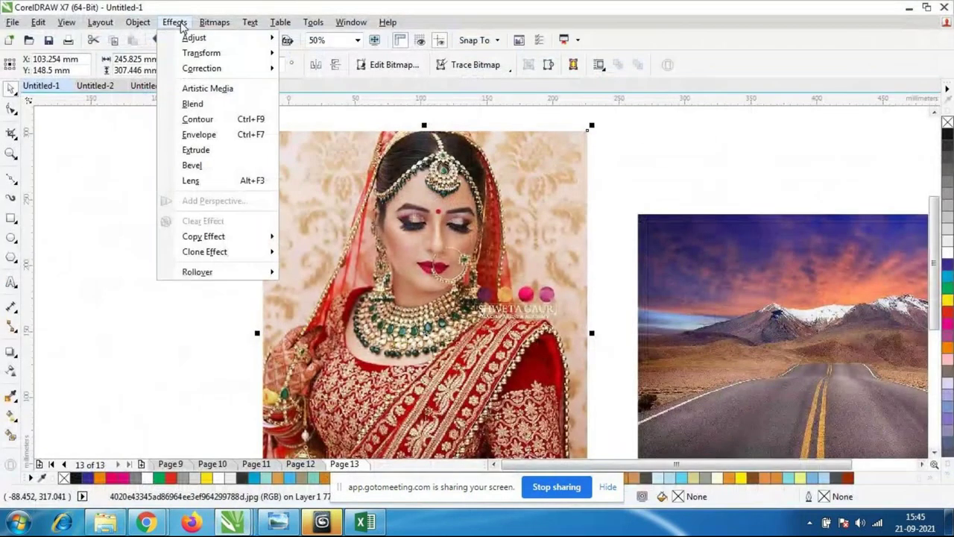
{"action": "mouse_move", "coordinate": [198, 23]}
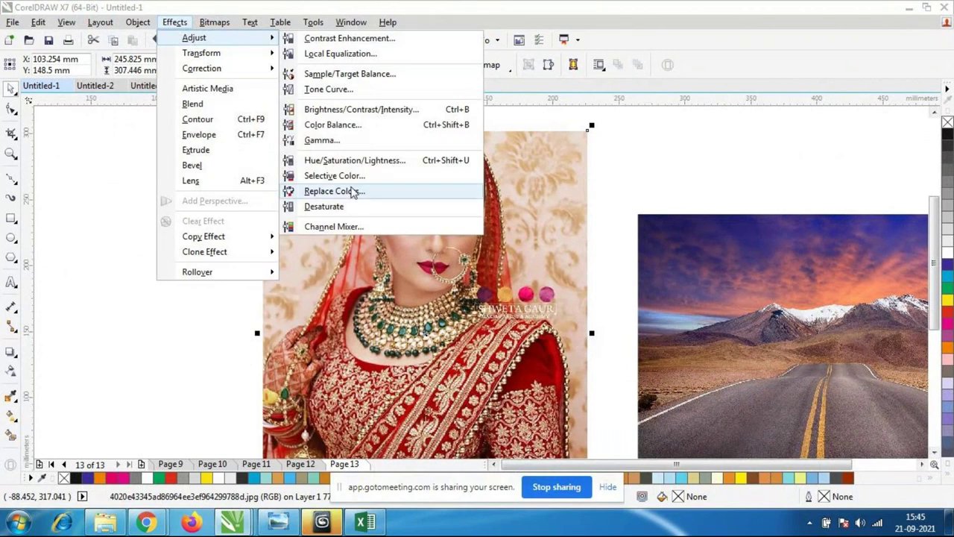
{"action": "left_click", "coordinate": [335, 89]}
{"action": "left_click_drag", "start_coordinate": [456, 104], "coordinate": [734, 56]}
{"action": "left_click_drag", "start_coordinate": [664, 190], "coordinate": [669, 229]}
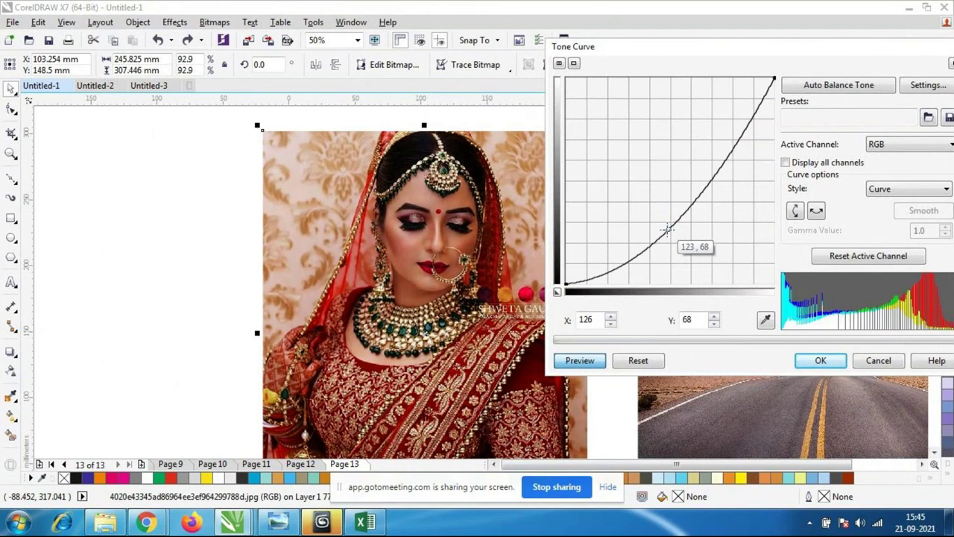
{"action": "left_click_drag", "start_coordinate": [671, 229], "coordinate": [632, 184]}
{"action": "left_click_drag", "start_coordinate": [629, 186], "coordinate": [616, 217]}
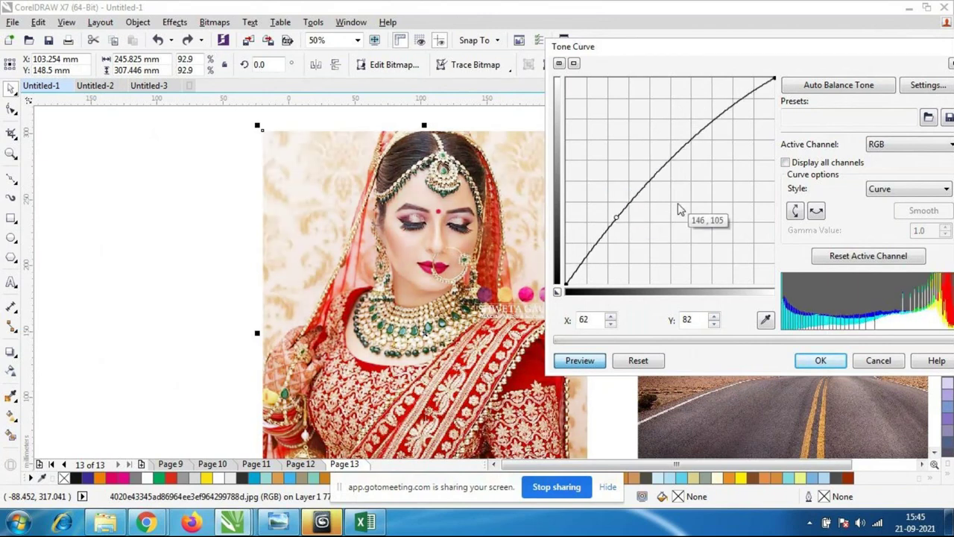
- Try a curve point at 154, 203 and Auto Balance Tone on the bride photo, and reset the active channel
{"action": "left_click_drag", "start_coordinate": [710, 136], "coordinate": [693, 126]}
{"action": "left_click_drag", "start_coordinate": [780, 47], "coordinate": [749, 39]}
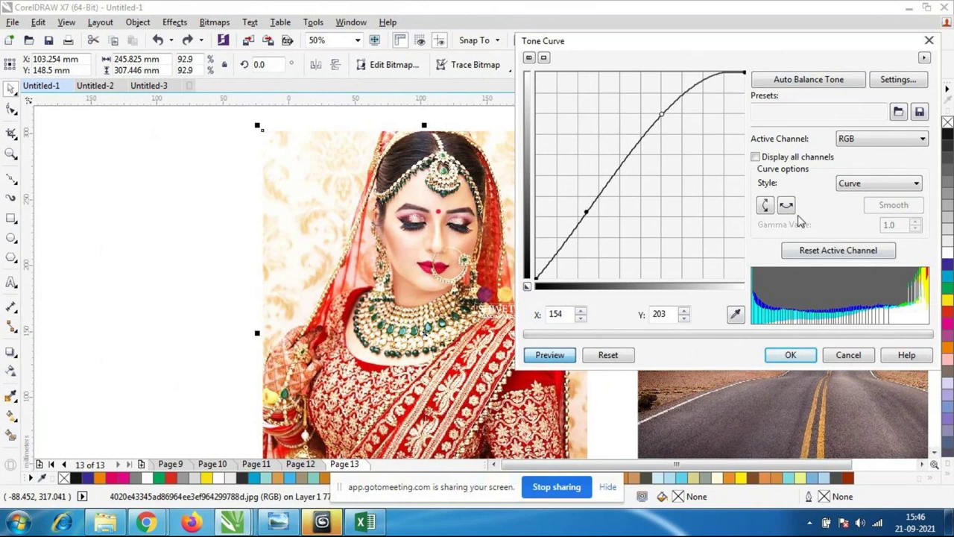
{"action": "left_click", "coordinate": [823, 79]}
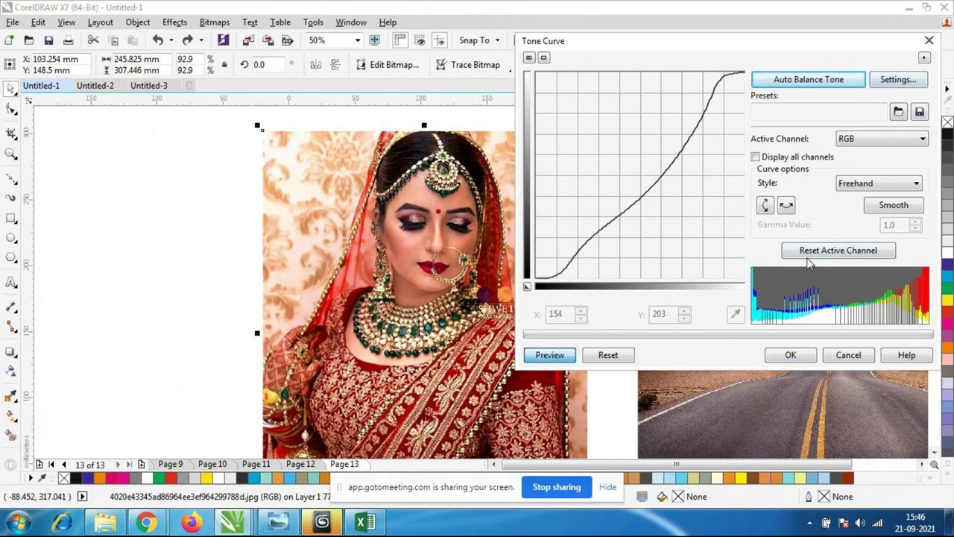
{"action": "left_click", "coordinate": [829, 251]}
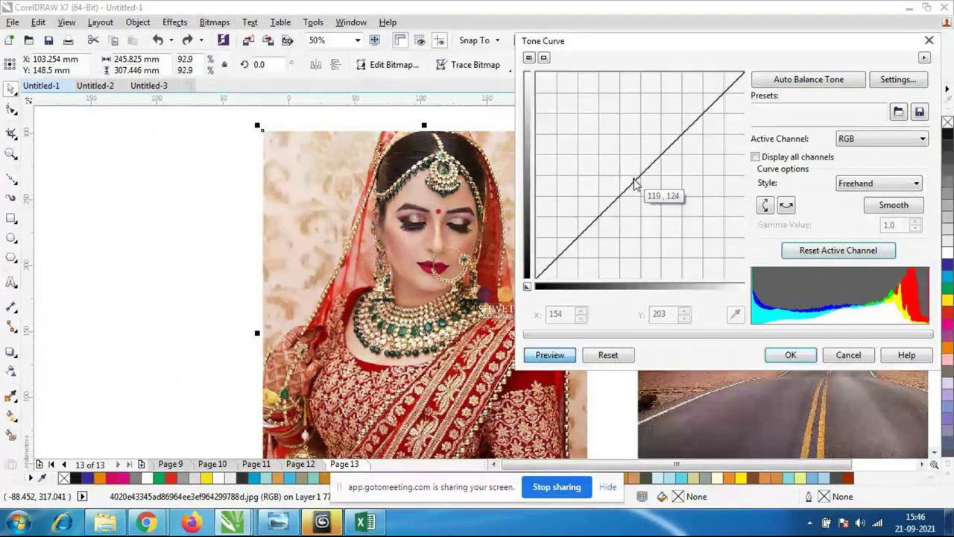
- Try jagged freehand peaks and dips along the RGB tone curve, and cancel the Tone Curve adjustment
{"action": "mouse_move", "coordinate": [634, 186]}
{"action": "left_mouse_down"}
{"action": "mouse_move", "coordinate": [675, 223]}
{"action": "mouse_move", "coordinate": [688, 193]}
{"action": "left_mouse_up"}
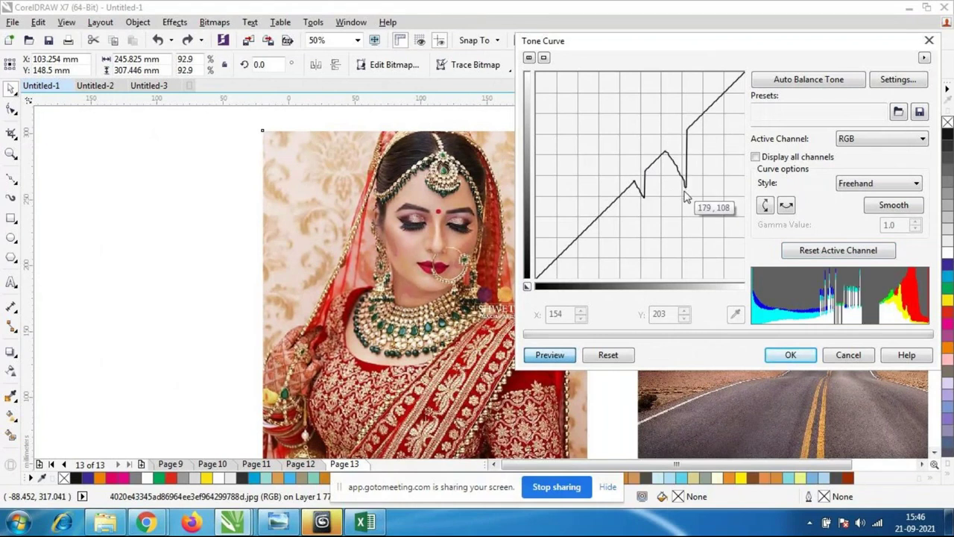
{"action": "mouse_move", "coordinate": [564, 256]}
{"action": "left_mouse_down"}
{"action": "mouse_move", "coordinate": [592, 229]}
{"action": "mouse_move", "coordinate": [623, 268]}
{"action": "left_mouse_up"}
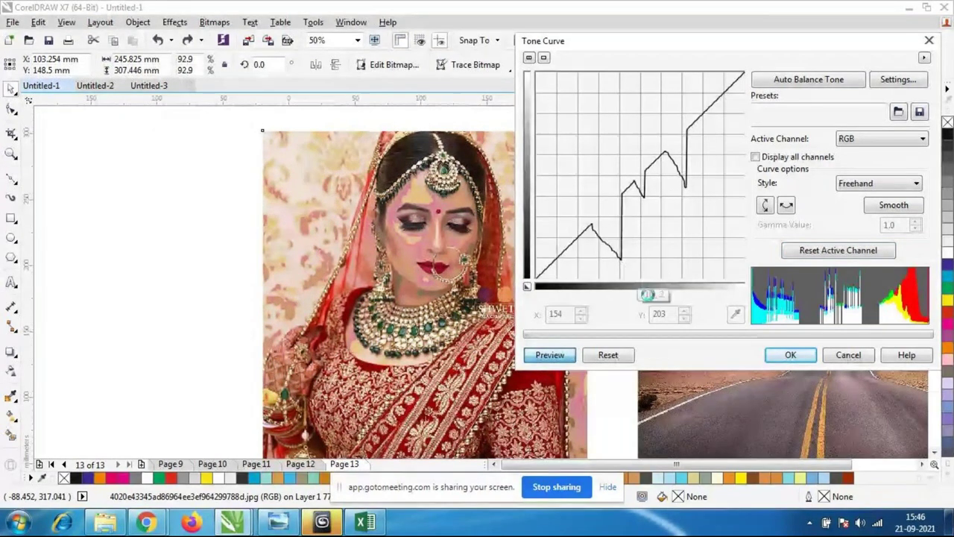
{"action": "mouse_move", "coordinate": [624, 268]}
{"action": "left_mouse_down"}
{"action": "mouse_move", "coordinate": [618, 213]}
{"action": "mouse_move", "coordinate": [643, 192]}
{"action": "mouse_move", "coordinate": [675, 133]}
{"action": "left_mouse_up"}
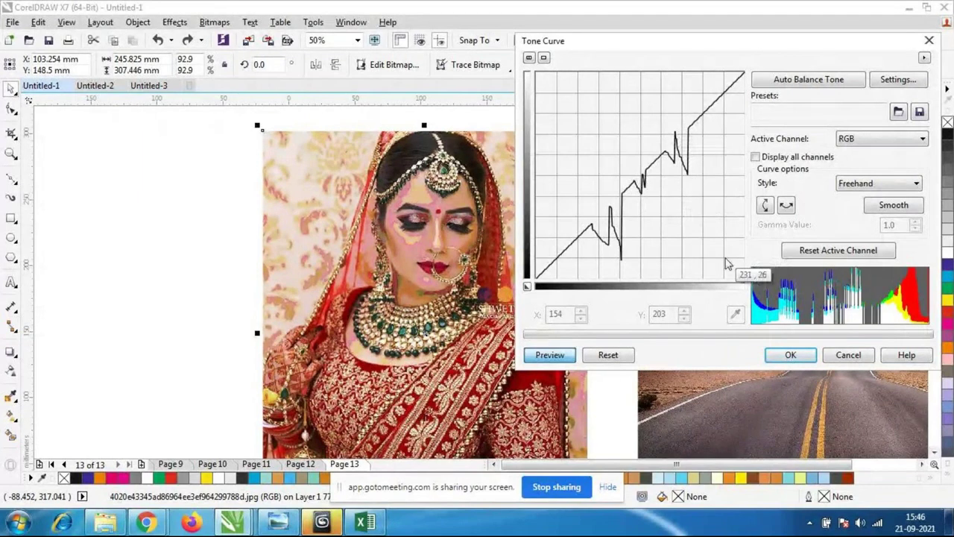
{"action": "left_click_drag", "start_coordinate": [621, 264], "coordinate": [626, 195]}
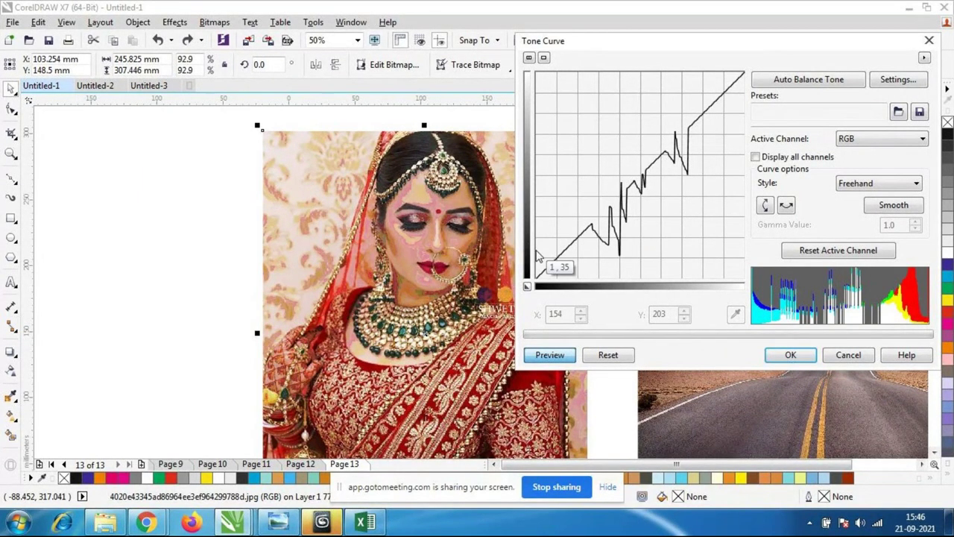
{"action": "left_click_drag", "start_coordinate": [558, 257], "coordinate": [582, 261]}
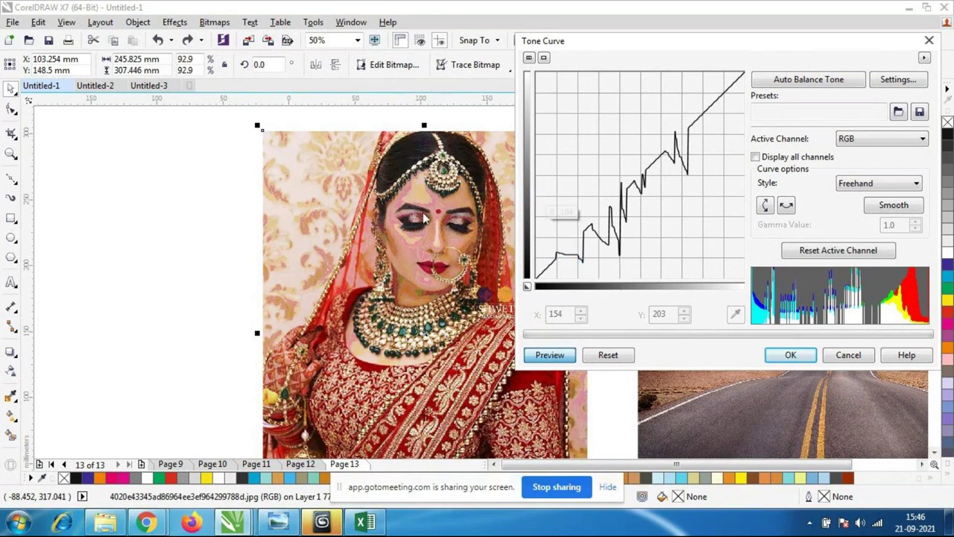
{"action": "left_click", "coordinate": [850, 355]}
{"action": "scroll", "coordinate": [372, 195], "scroll_direction": "down", "scroll_amount": 1}
{"action": "scroll", "coordinate": [377, 209], "scroll_direction": "up", "scroll_amount": 2}
{"action": "scroll", "coordinate": [379, 217], "scroll_direction": "down", "scroll_amount": 2}
{"action": "scroll", "coordinate": [382, 224], "scroll_direction": "up", "scroll_amount": 1}
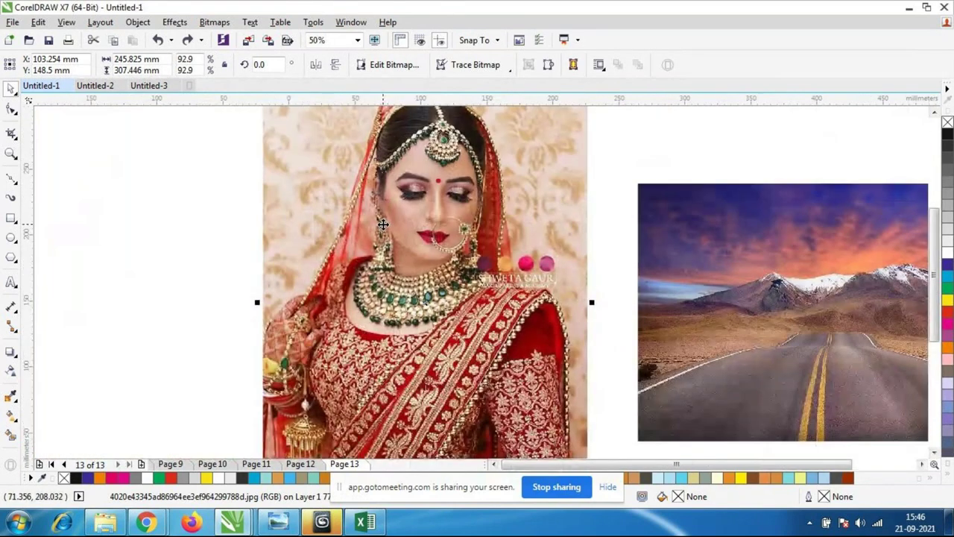
{"action": "scroll", "coordinate": [382, 224], "scroll_direction": "down", "scroll_amount": 1}
- Try the Gamma adjustment on the bride photo with a Gamma Value of 0.41
{"action": "left_click", "coordinate": [523, 178]}
{"action": "left_click", "coordinate": [411, 209]}
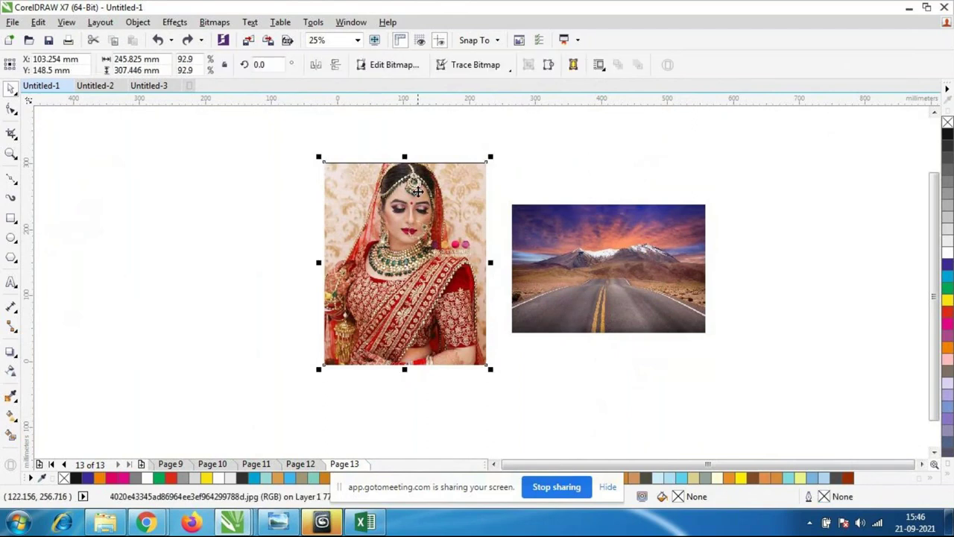
{"action": "scroll", "coordinate": [411, 210], "scroll_direction": "up", "scroll_amount": 1}
{"action": "left_click", "coordinate": [189, 23]}
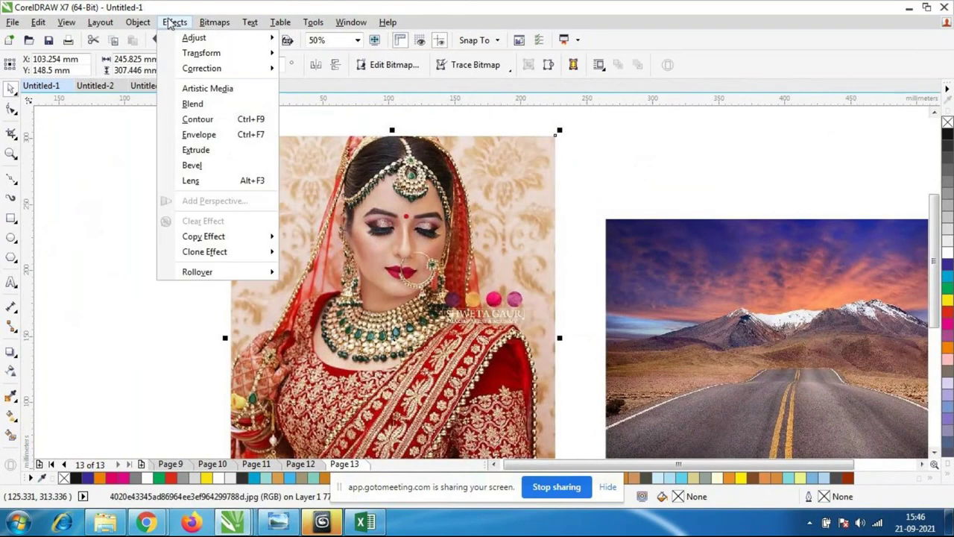
{"action": "mouse_move", "coordinate": [195, 37]}
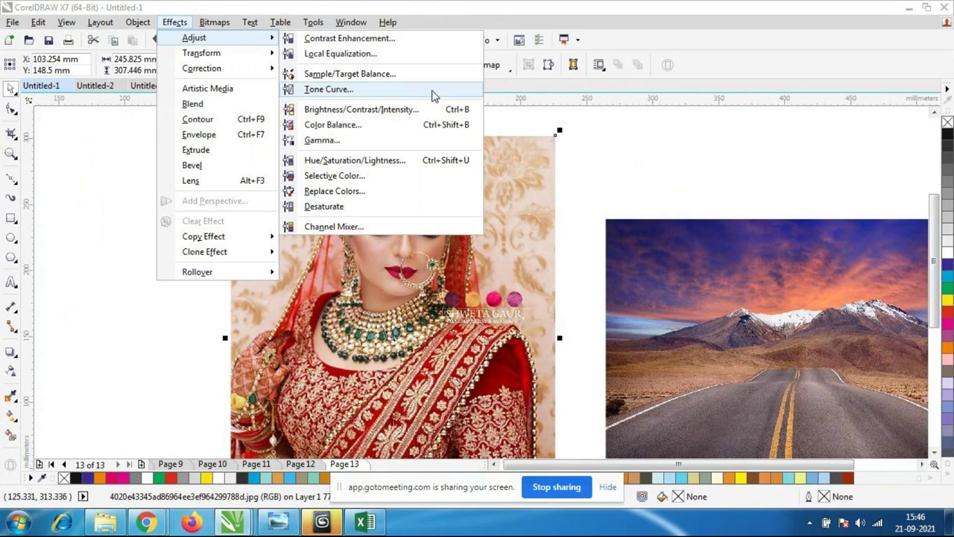
{"action": "left_click", "coordinate": [339, 140]}
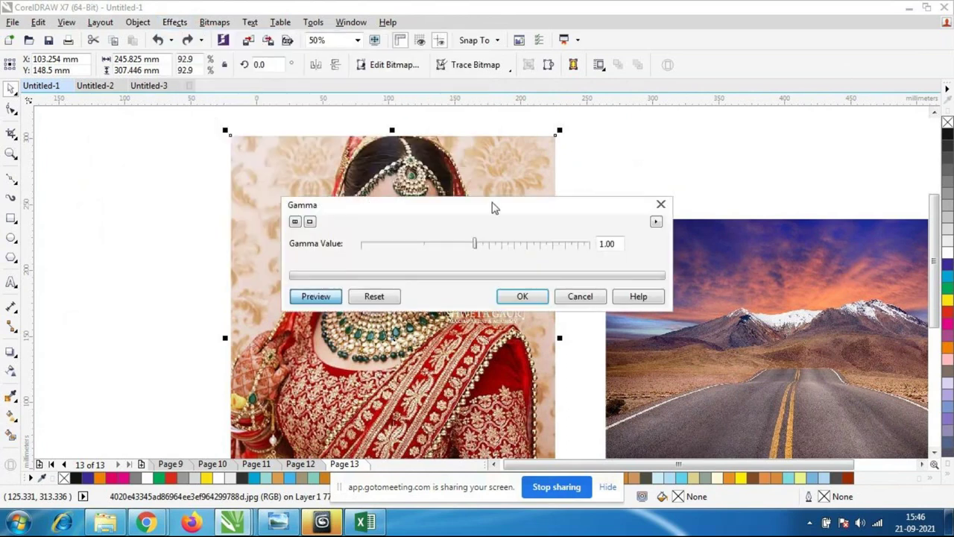
{"action": "left_click_drag", "start_coordinate": [490, 207], "coordinate": [724, 96]}
{"action": "left_click_drag", "start_coordinate": [709, 133], "coordinate": [635, 138]}
{"action": "left_click", "coordinate": [558, 187]}
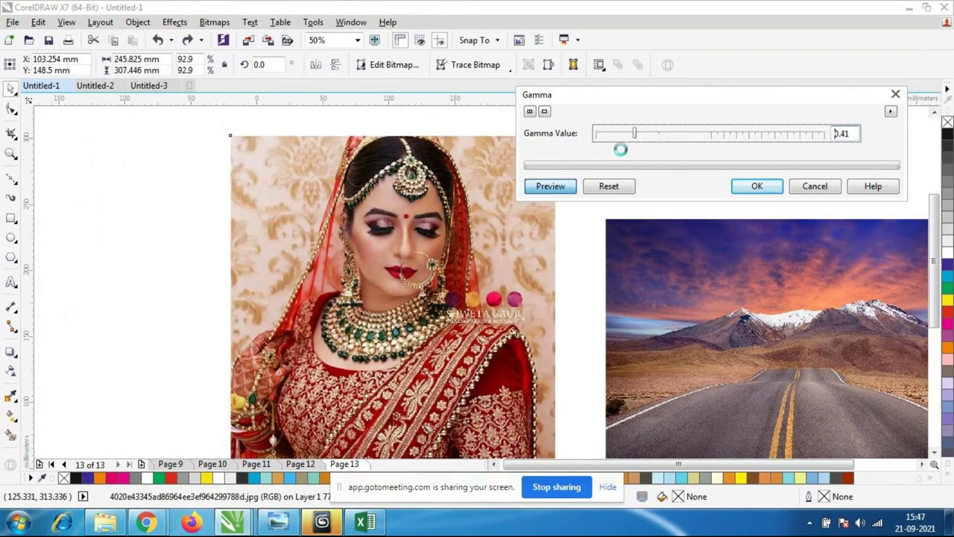
{"action": "left_click", "coordinate": [557, 187]}
{"action": "left_click", "coordinate": [566, 186]}
- Reset the gamma, try Gamma Values of 6.48, 0.53, 0.31 and 8.40 on the bride photo, and cancel the adjustment
{"action": "left_click", "coordinate": [611, 189]}
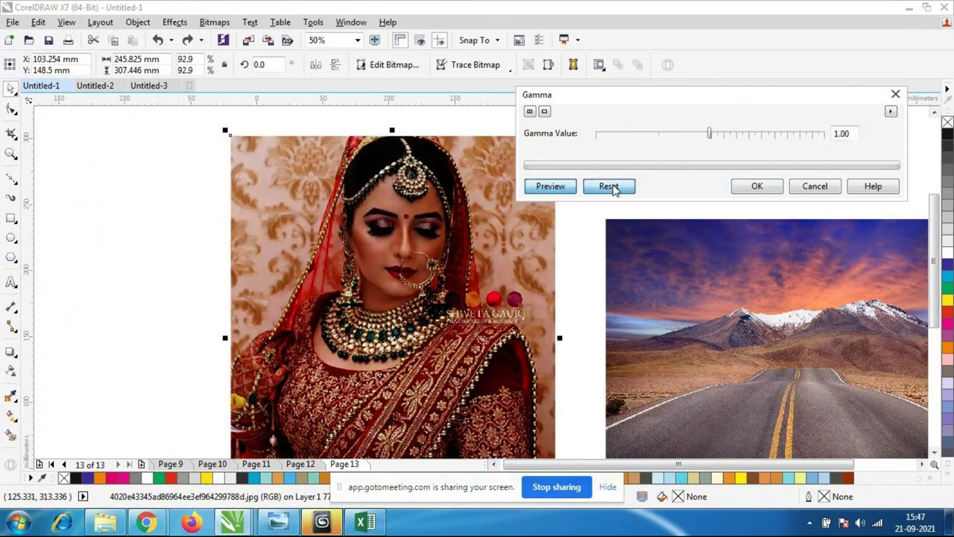
{"action": "left_click_drag", "start_coordinate": [709, 134], "coordinate": [781, 134]}
{"action": "left_click", "coordinate": [550, 186]}
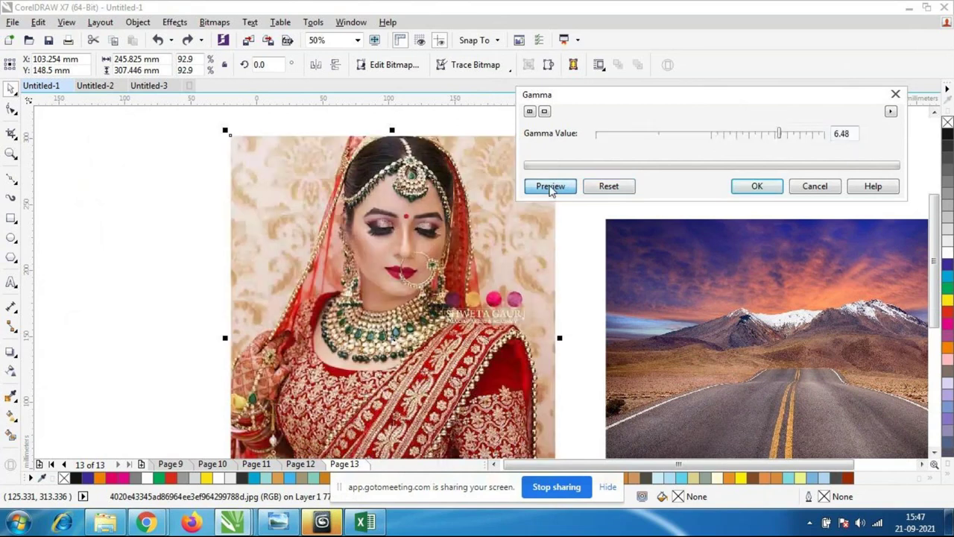
{"action": "left_click", "coordinate": [651, 133]}
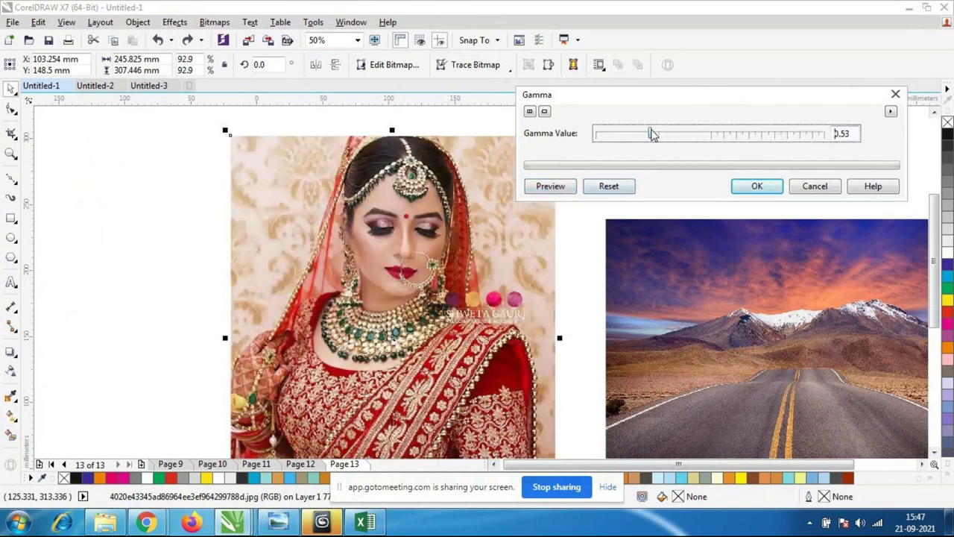
{"action": "left_click", "coordinate": [567, 186]}
{"action": "left_click", "coordinate": [620, 133]}
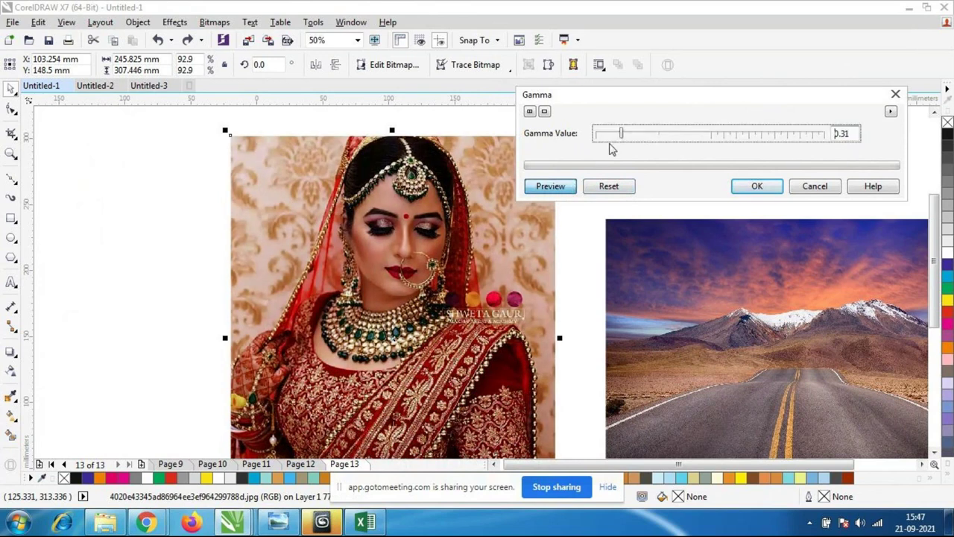
{"action": "left_click", "coordinate": [555, 189]}
{"action": "left_click", "coordinate": [803, 135]}
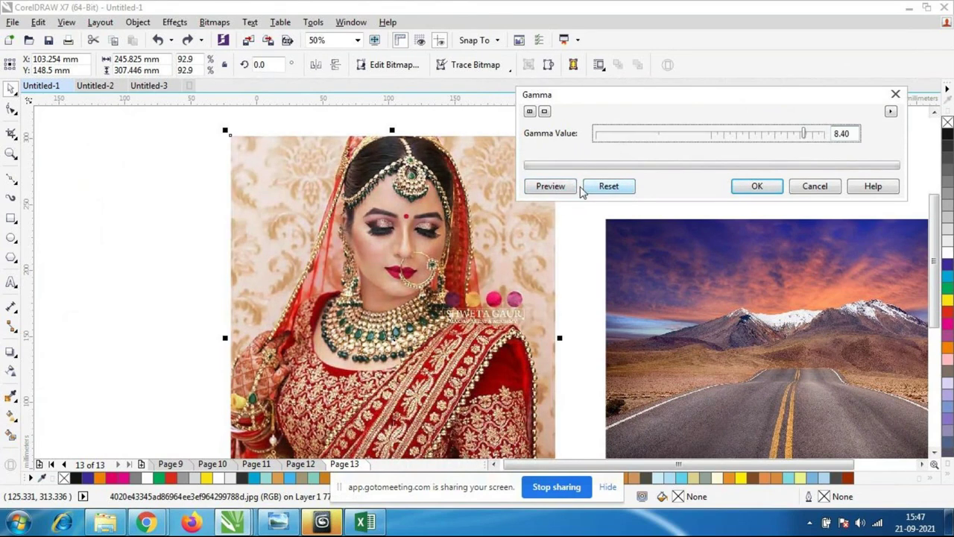
{"action": "left_click", "coordinate": [555, 187]}
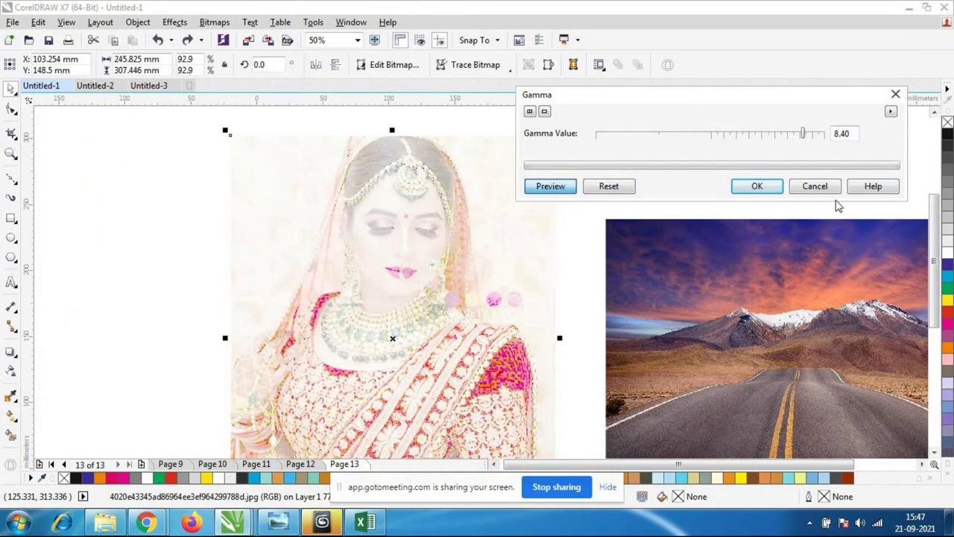
{"action": "left_click", "coordinate": [818, 186]}
{"action": "left_click", "coordinate": [175, 21]}
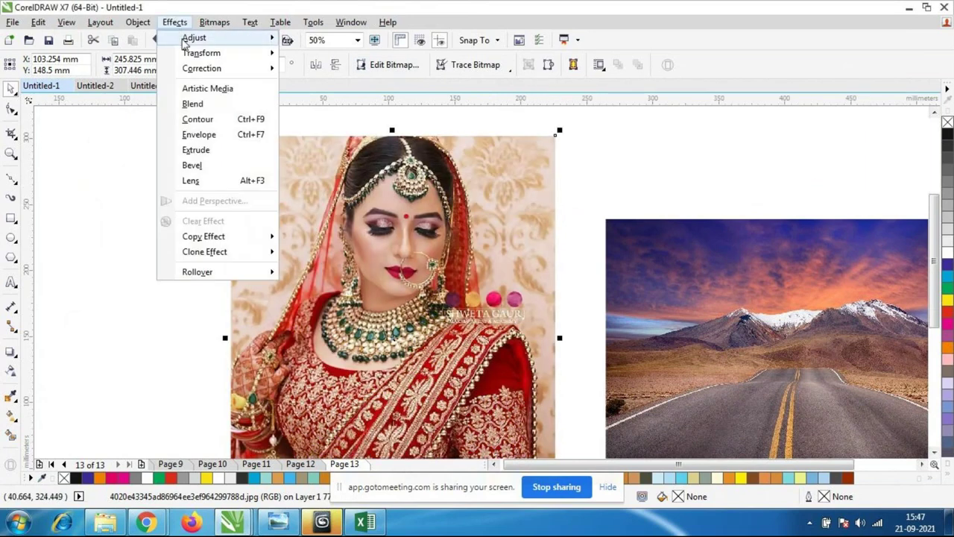
{"action": "mouse_move", "coordinate": [187, 39]}
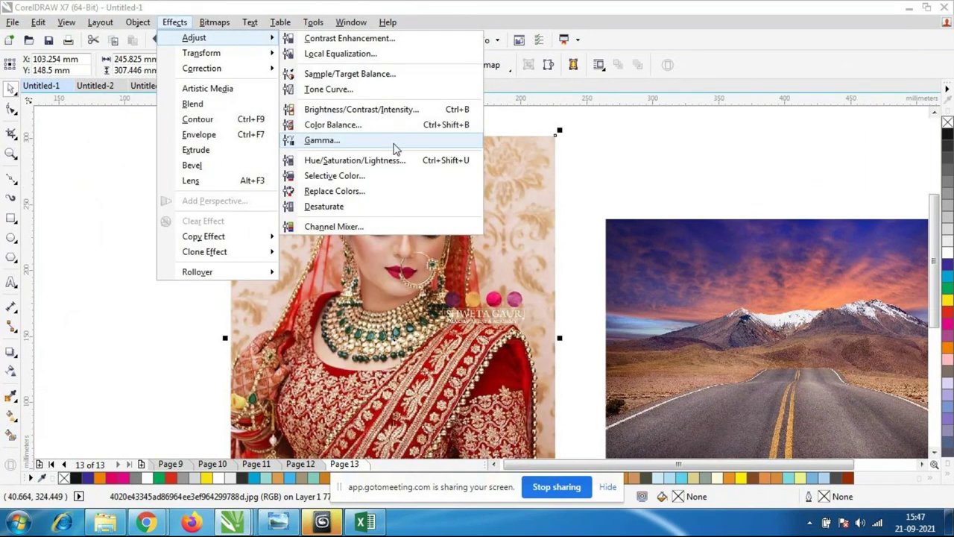
{"action": "left_click", "coordinate": [374, 183]}
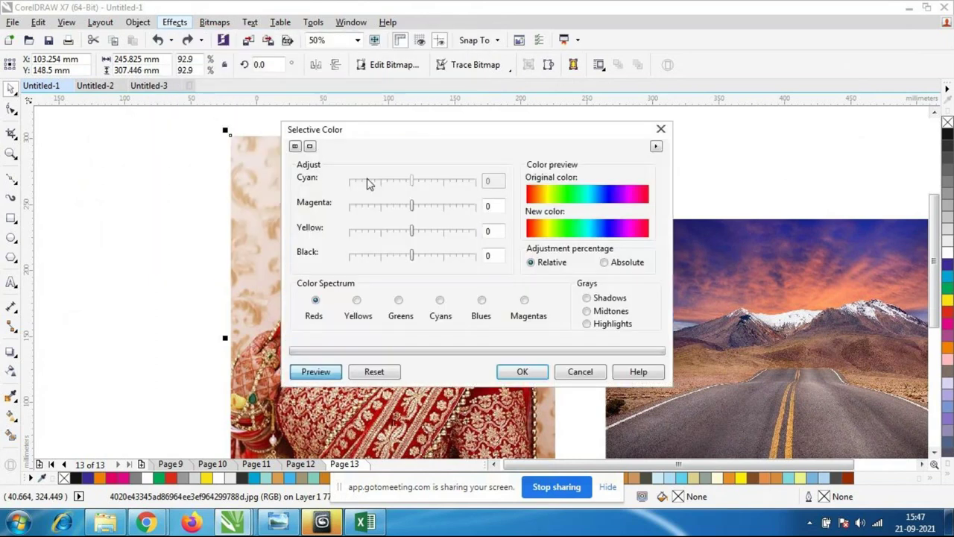
{"action": "left_click_drag", "start_coordinate": [485, 142], "coordinate": [736, 97]}
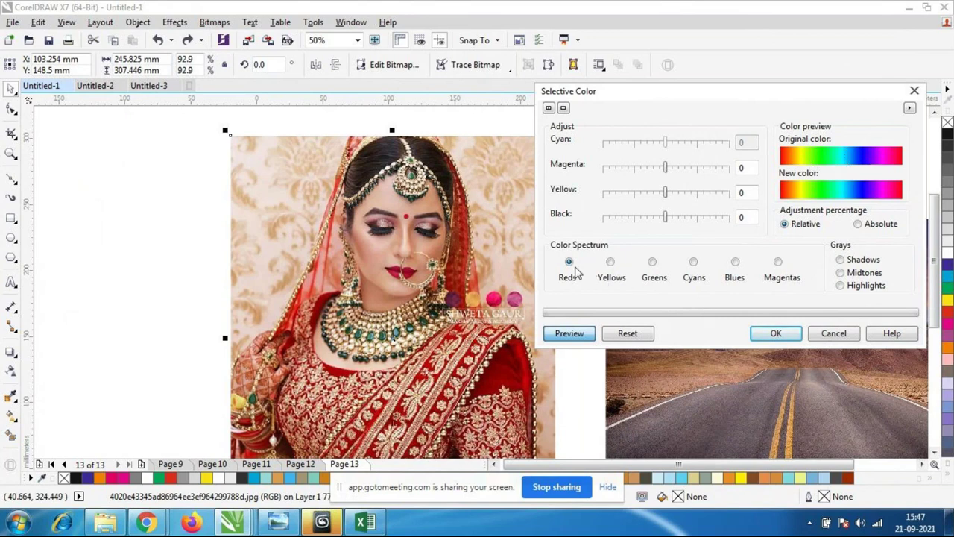
{"action": "left_click", "coordinate": [570, 335]}
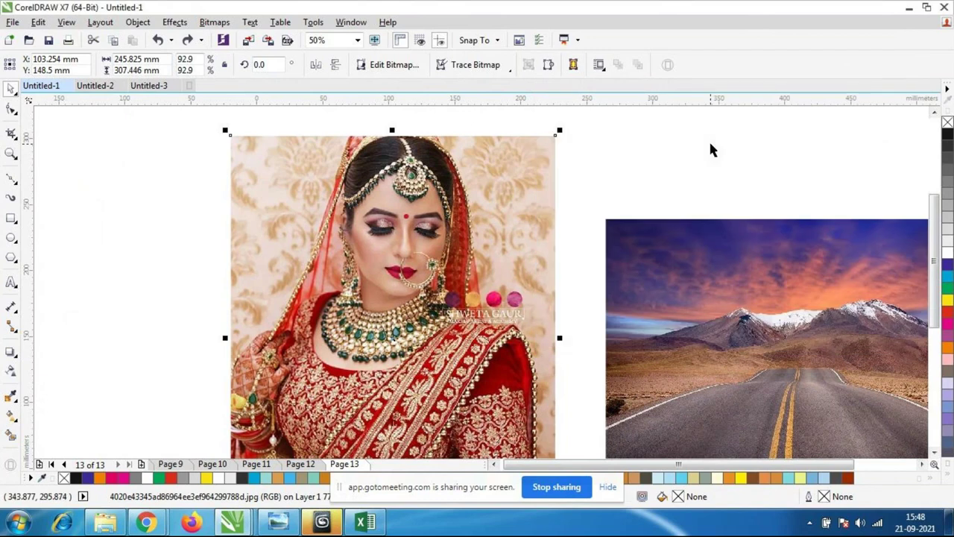
- Start a Selective Color adjustment on the bride photo and preview the Yellows spectrum with Yellow at 65
{"action": "left_click", "coordinate": [176, 23]}
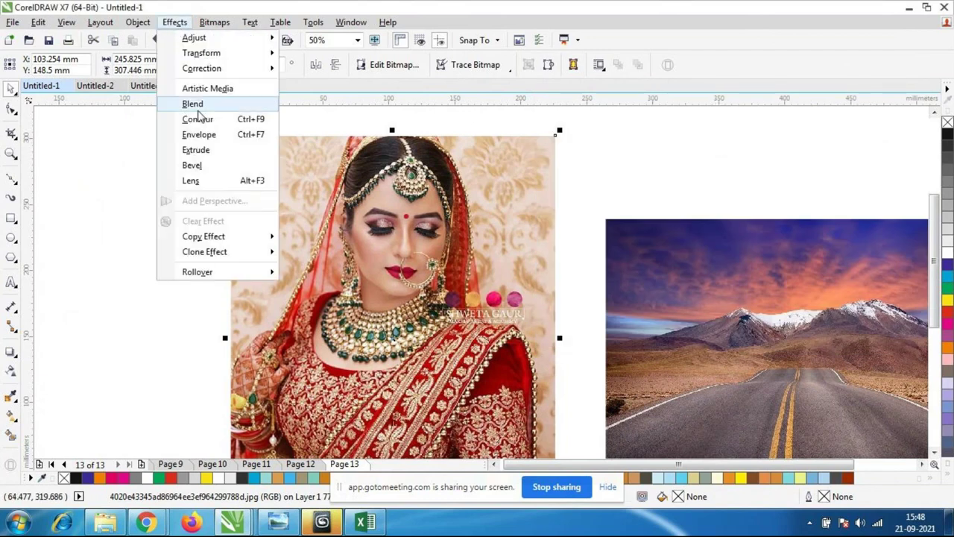
{"action": "mouse_move", "coordinate": [211, 45]}
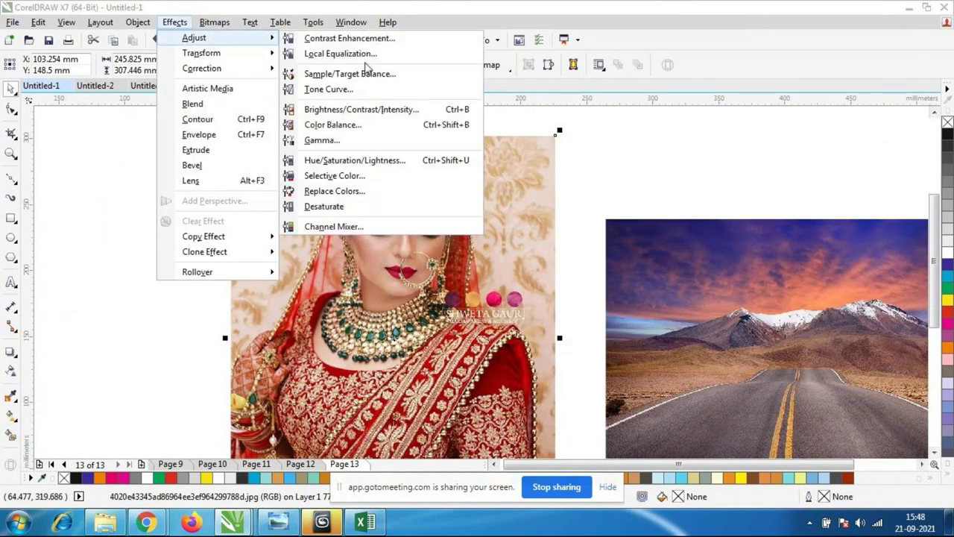
{"action": "left_click", "coordinate": [335, 176]}
{"action": "left_click_drag", "start_coordinate": [532, 130], "coordinate": [812, 107]}
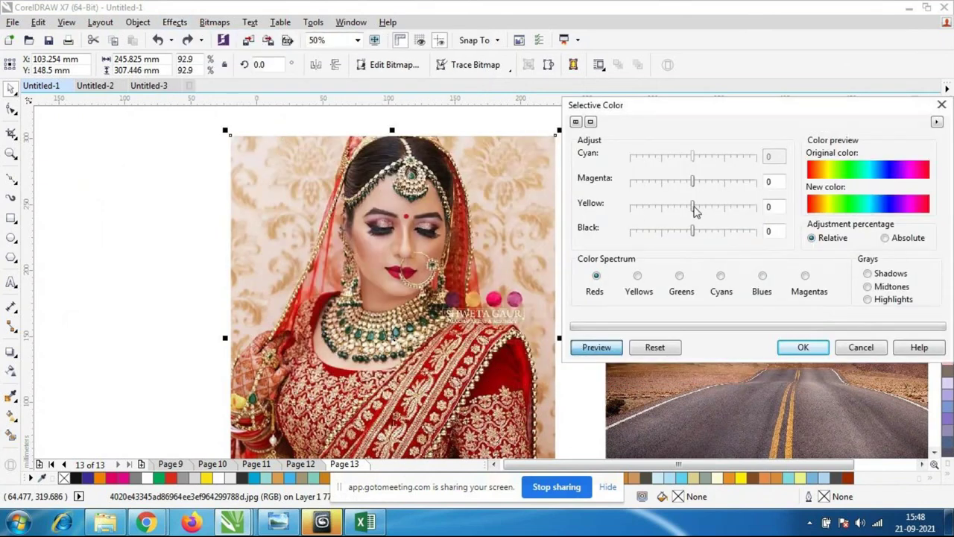
{"action": "left_click", "coordinate": [596, 347]}
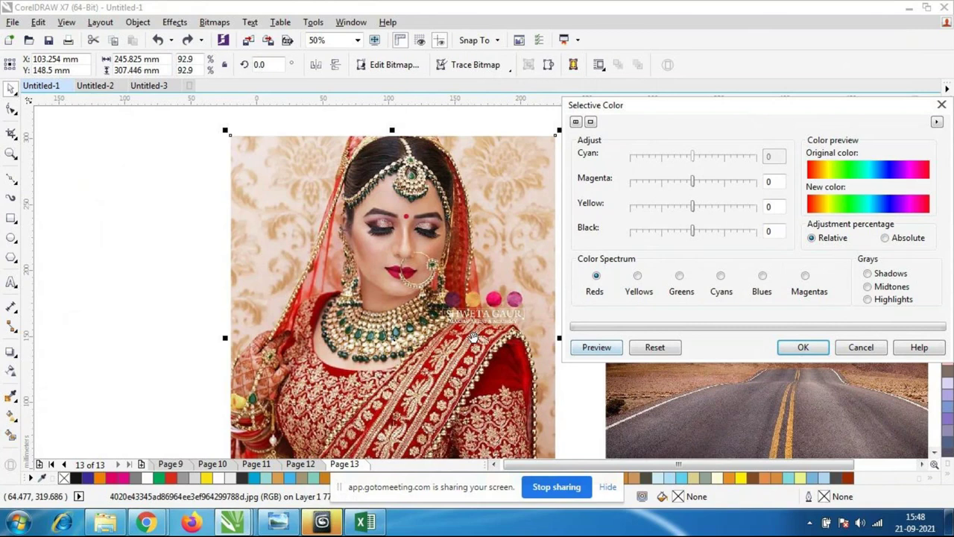
{"action": "left_click", "coordinate": [638, 277]}
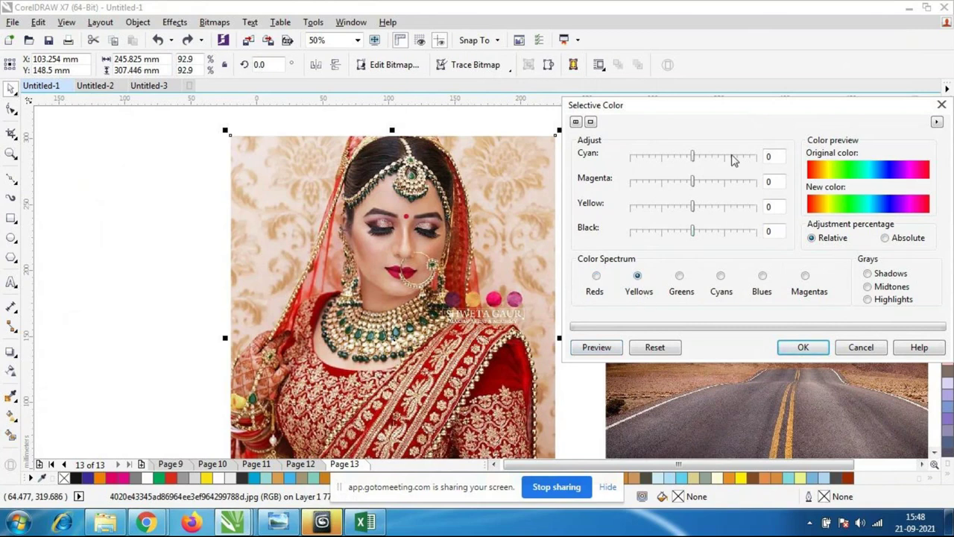
{"action": "left_click", "coordinate": [735, 208]}
{"action": "left_click", "coordinate": [597, 348]}
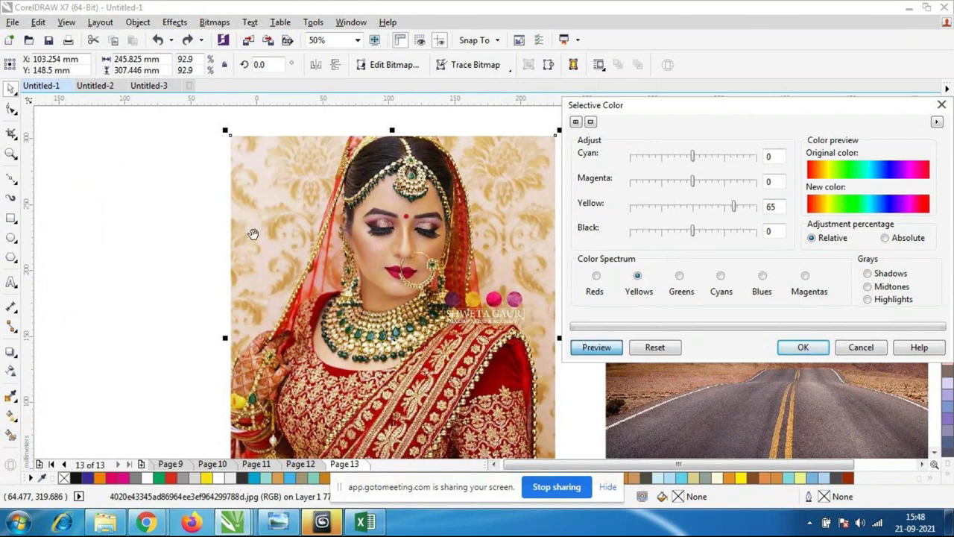
- Compare Yellow at 90 and -81 for the Yellows spectrum, and set it back to 90
{"action": "left_click_drag", "start_coordinate": [734, 207], "coordinate": [749, 207]}
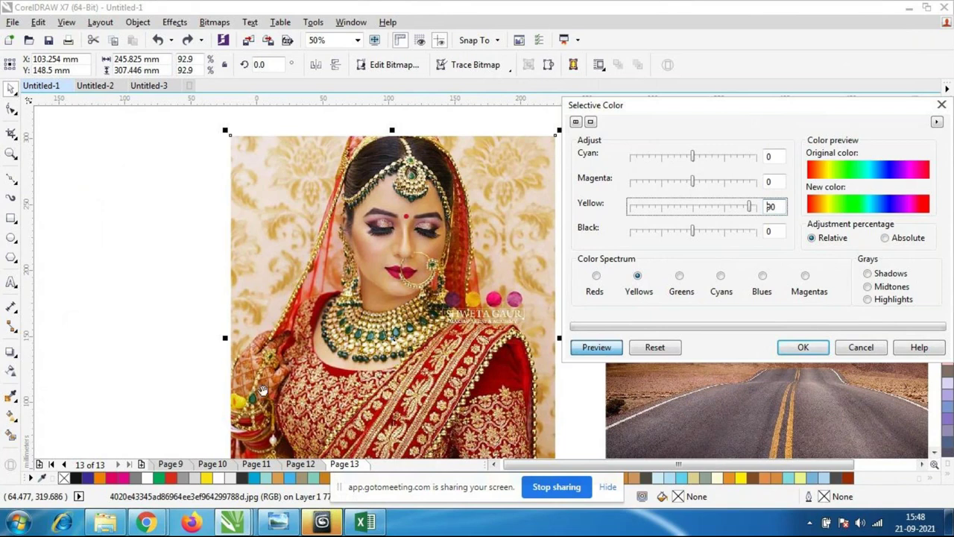
{"action": "left_click_drag", "start_coordinate": [749, 207], "coordinate": [642, 210]}
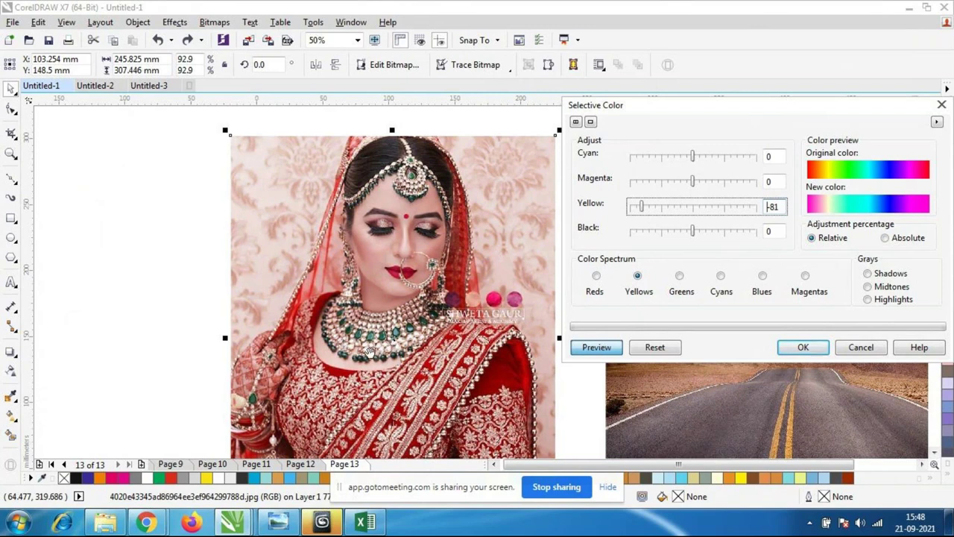
{"action": "left_click", "coordinate": [753, 210]}
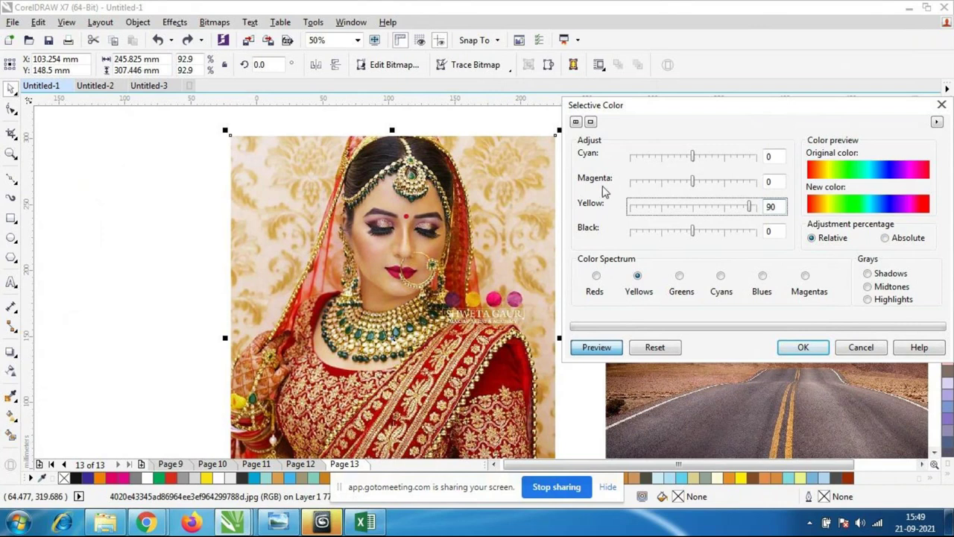
- Compare Magenta values between -78 and 90 for the Yellows spectrum, and set Magenta to 75
{"action": "left_click", "coordinate": [735, 182]}
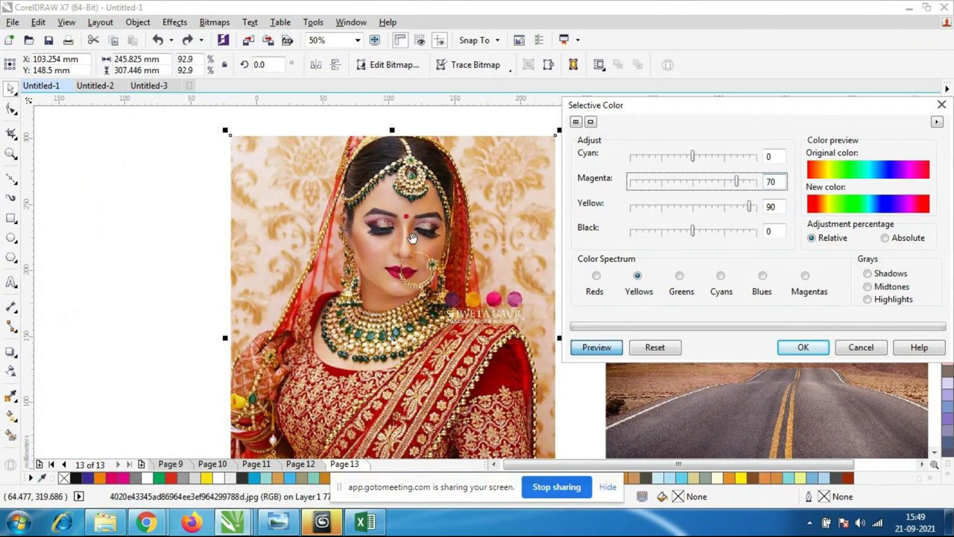
{"action": "left_click_drag", "start_coordinate": [737, 182], "coordinate": [748, 180]}
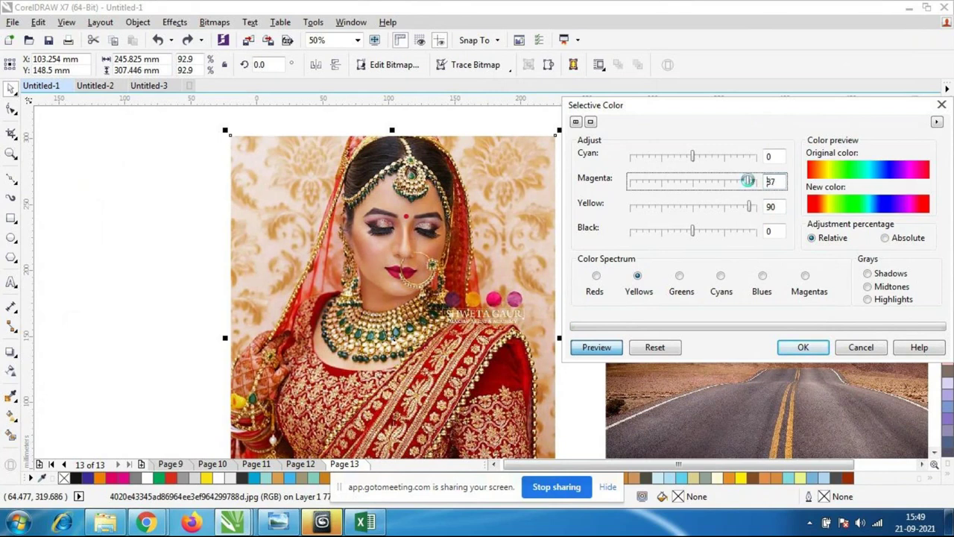
{"action": "left_click", "coordinate": [642, 181]}
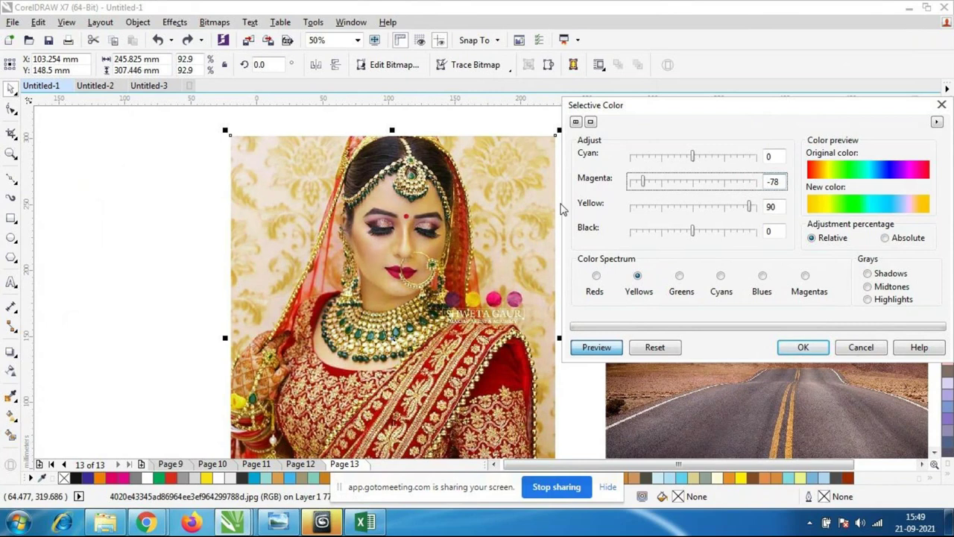
{"action": "left_click", "coordinate": [737, 183]}
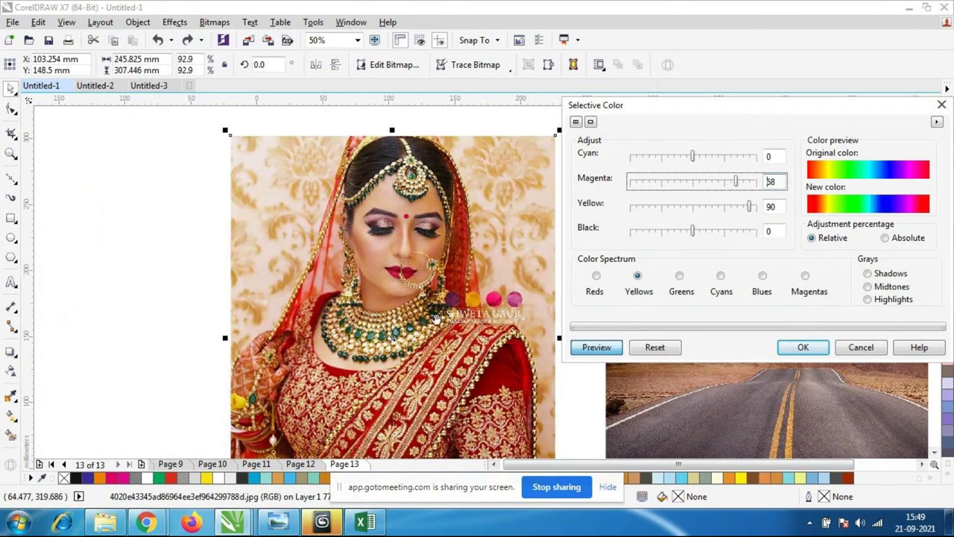
{"action": "left_click", "coordinate": [749, 182]}
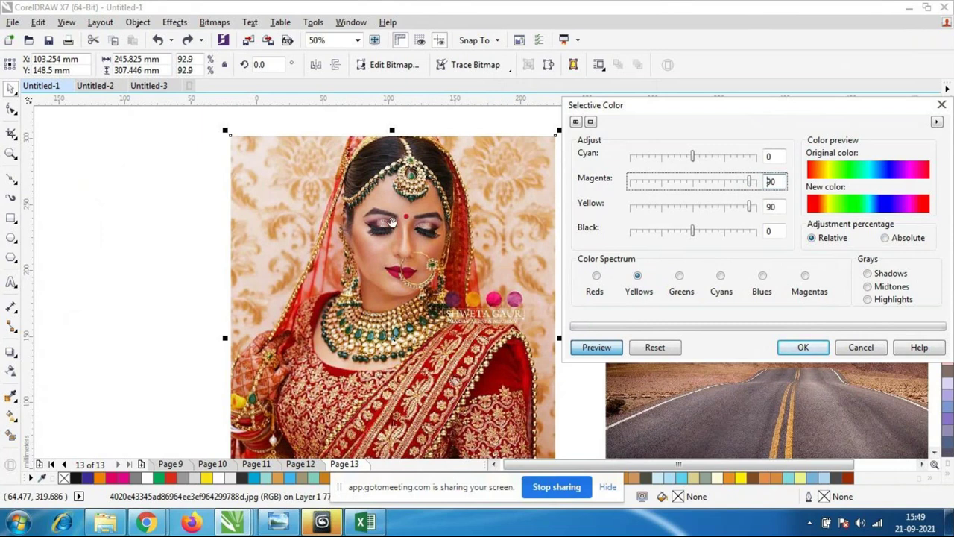
{"action": "left_click", "coordinate": [728, 185]}
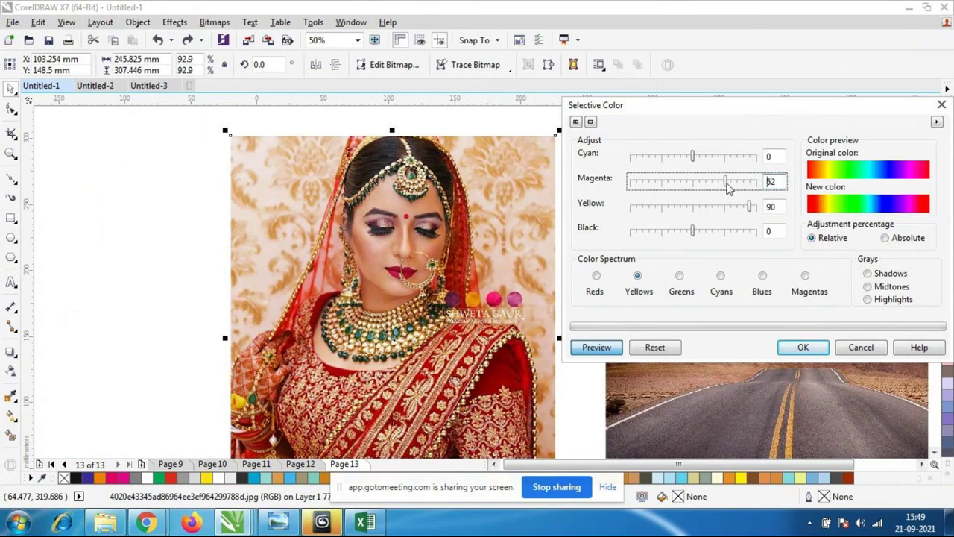
{"action": "left_click_drag", "start_coordinate": [728, 185], "coordinate": [649, 185]}
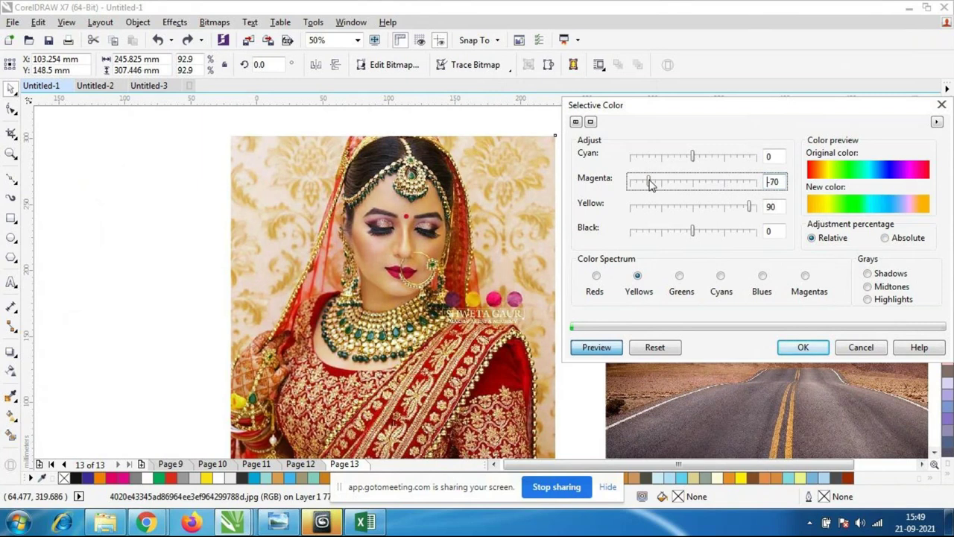
{"action": "left_click", "coordinate": [745, 182]}
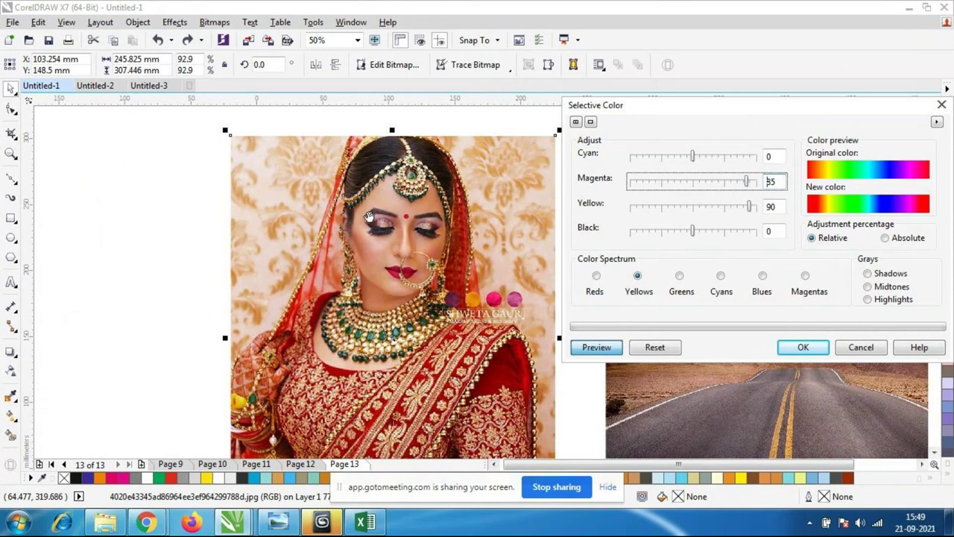
{"action": "left_click", "coordinate": [694, 181]}
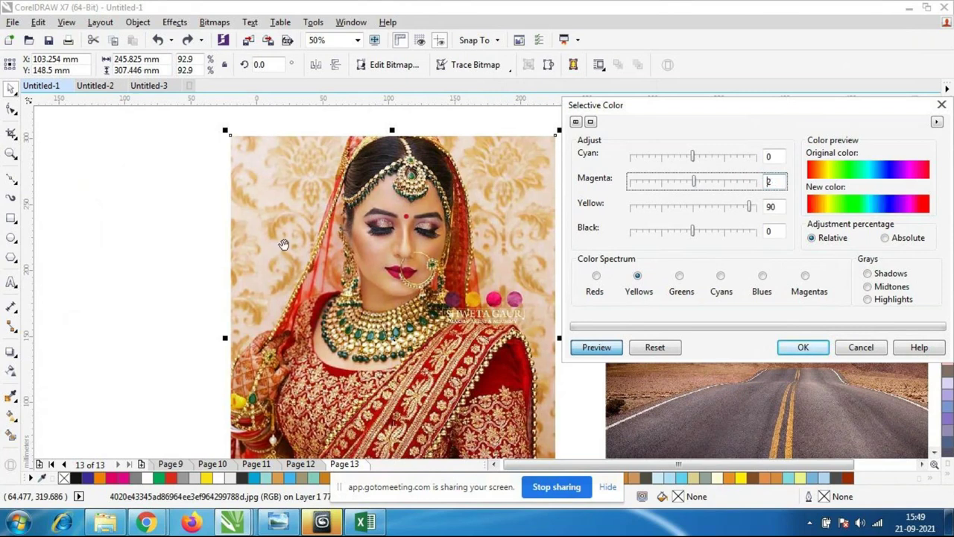
{"action": "left_click", "coordinate": [741, 182]}
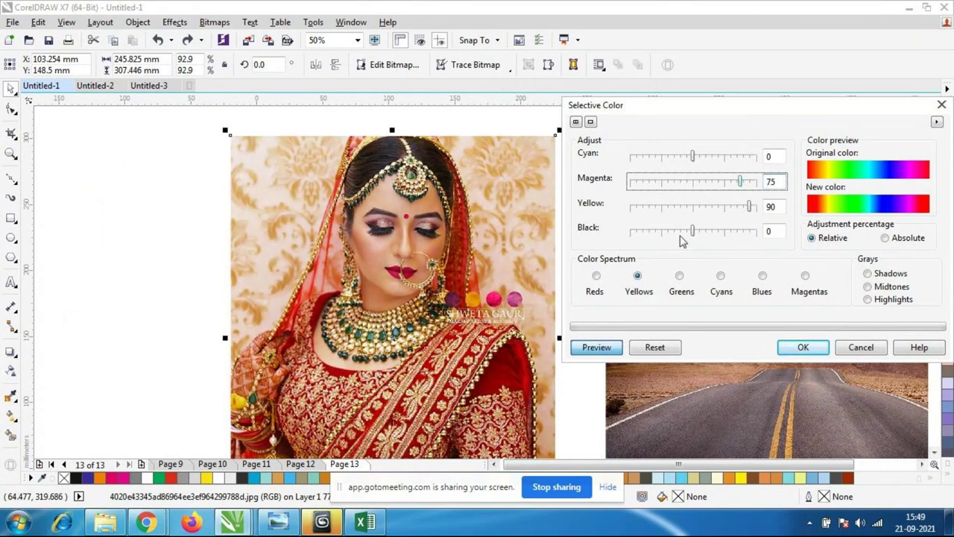
- Compare Black values such as 81, -76, 73 and 12 for the Yellows spectrum, and set Black to 65
{"action": "left_click", "coordinate": [745, 232]}
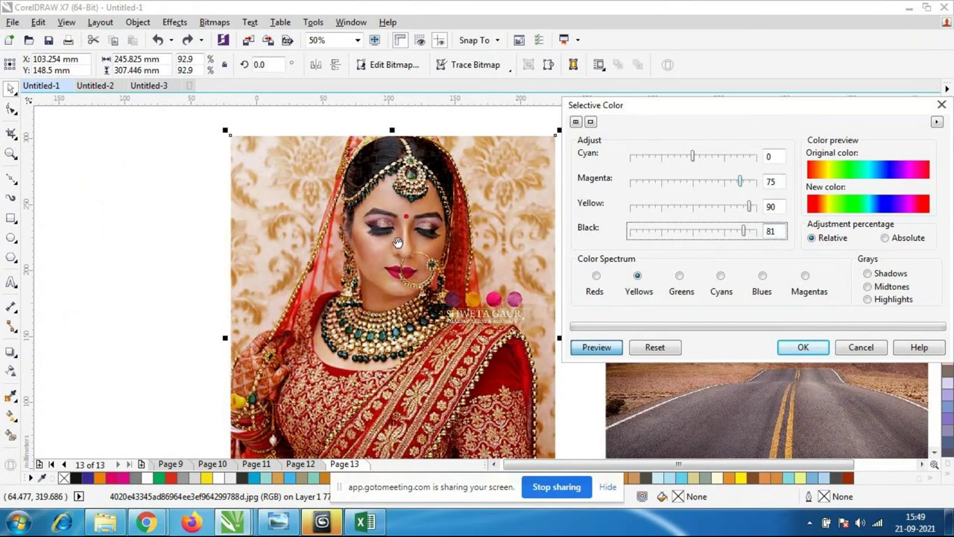
{"action": "left_click", "coordinate": [644, 231]}
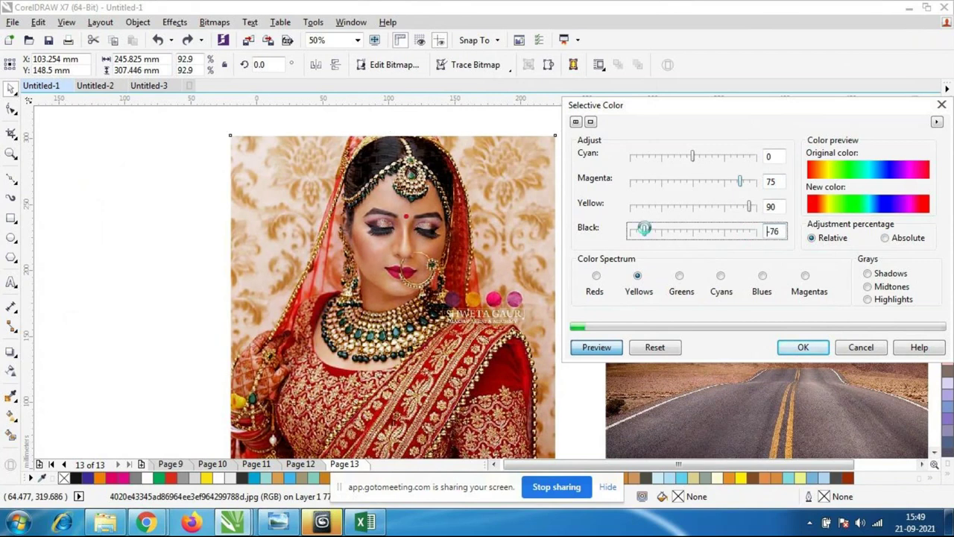
{"action": "left_click", "coordinate": [739, 231]}
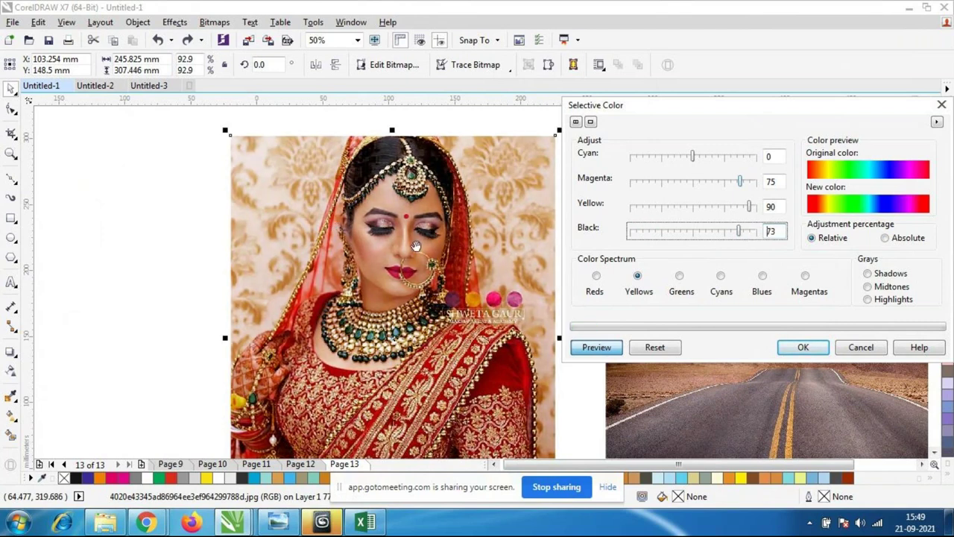
{"action": "left_click", "coordinate": [717, 232]}
{"action": "left_click", "coordinate": [710, 231]}
{"action": "left_click", "coordinate": [699, 231]}
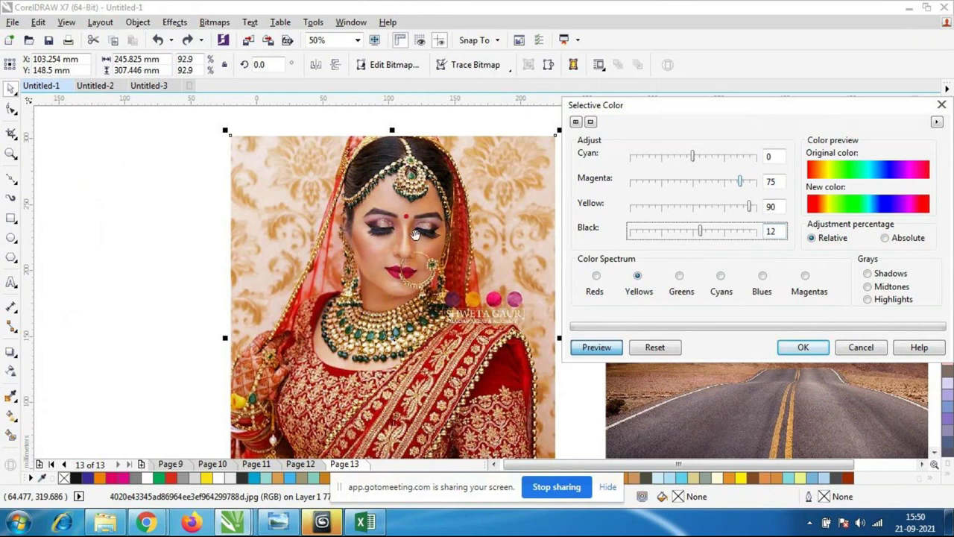
{"action": "left_click", "coordinate": [734, 235]}
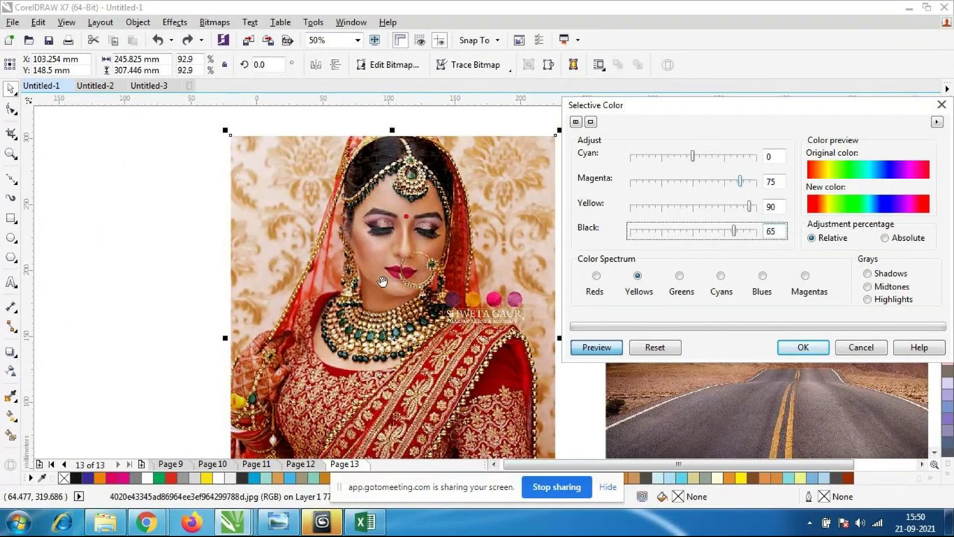
- Set Black to 4 for the Yellows spectrum, preview the Shadows, Midtones and Highlights grays, and apply the Selective Color adjustment
{"action": "left_click_drag", "start_coordinate": [734, 231], "coordinate": [694, 231]}
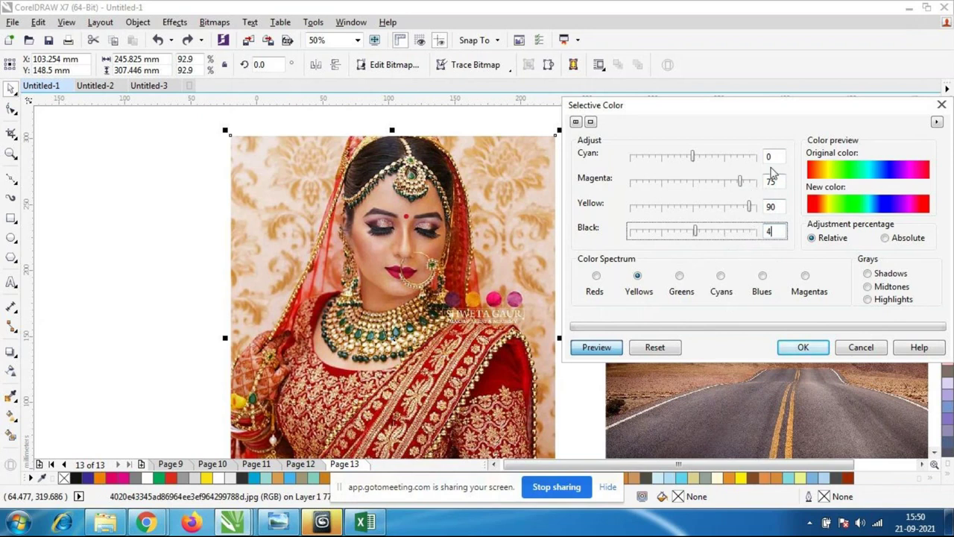
{"action": "left_click", "coordinate": [869, 275]}
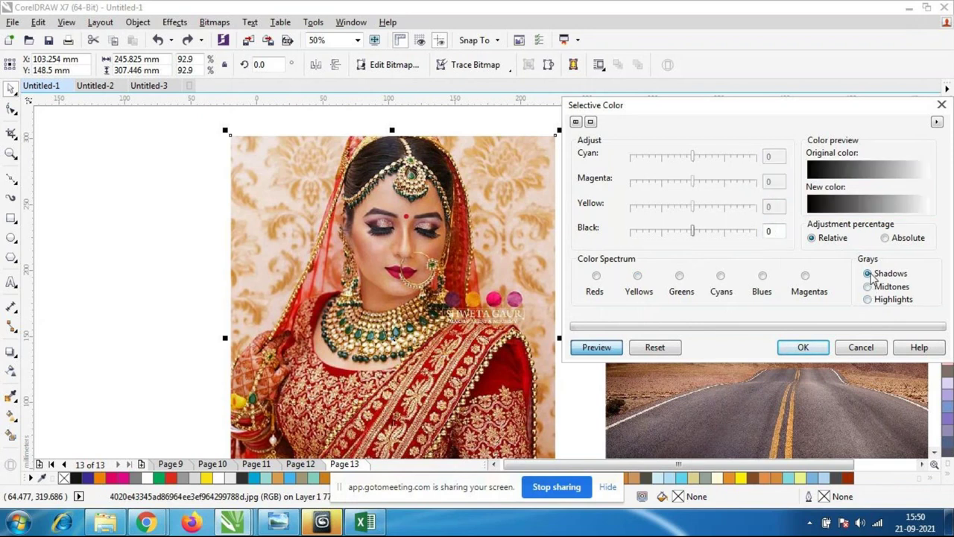
{"action": "left_click", "coordinate": [868, 287]}
{"action": "left_click", "coordinate": [596, 347]}
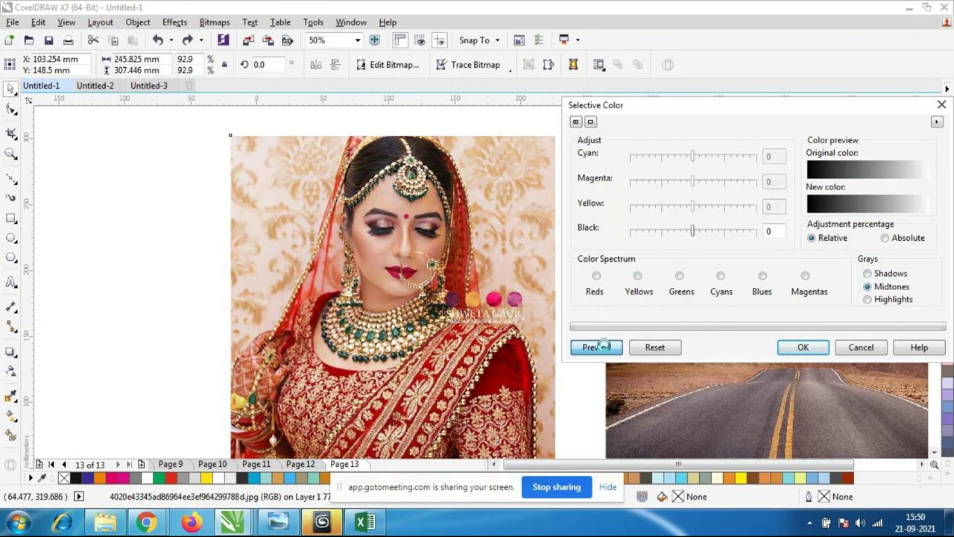
{"action": "left_click", "coordinate": [888, 299]}
{"action": "left_click", "coordinate": [606, 349]}
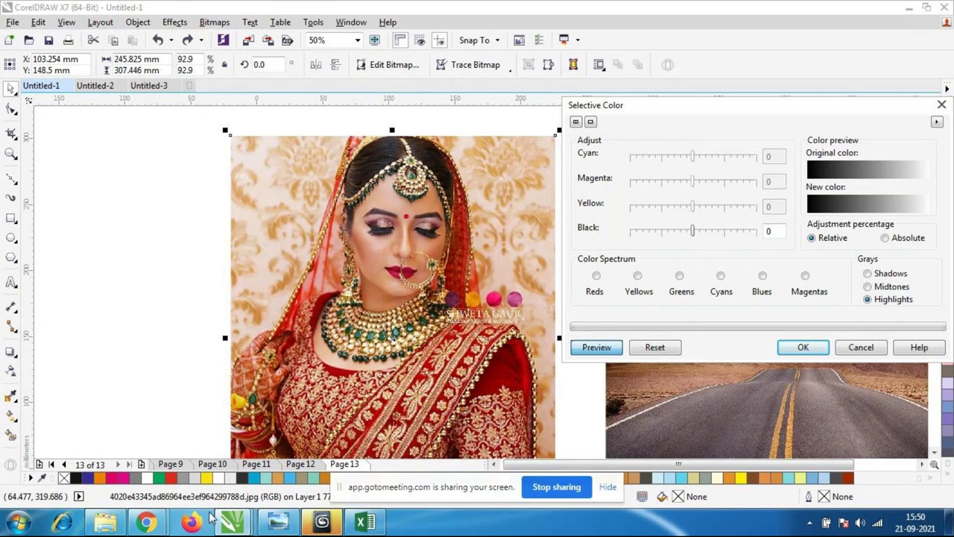
{"action": "left_click", "coordinate": [860, 347]}
- Compare the bride photo before and after the Selective Color adjustment by repeatedly undoing and redoing it
{"action": "scroll", "coordinate": [527, 305], "scroll_direction": "down", "scroll_amount": 3}
{"action": "scroll", "coordinate": [528, 306], "scroll_direction": "up", "scroll_amount": 3}
{"action": "scroll", "coordinate": [528, 306], "scroll_direction": "down", "scroll_amount": 2}
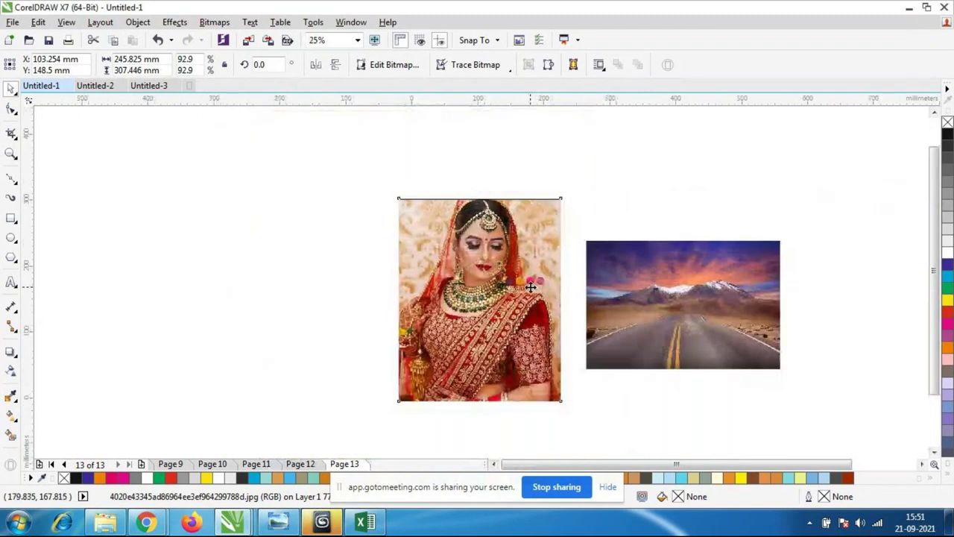
{"action": "scroll", "coordinate": [527, 305], "scroll_direction": "up", "scroll_amount": 1}
{"action": "scroll", "coordinate": [520, 304], "scroll_direction": "down", "scroll_amount": 1}
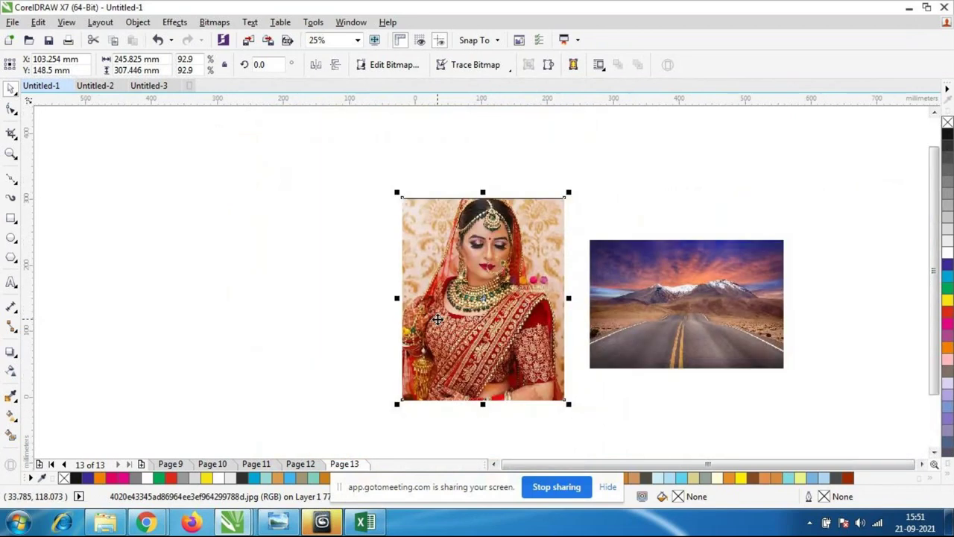
{"action": "scroll", "coordinate": [481, 304], "scroll_direction": "up", "scroll_amount": 2}
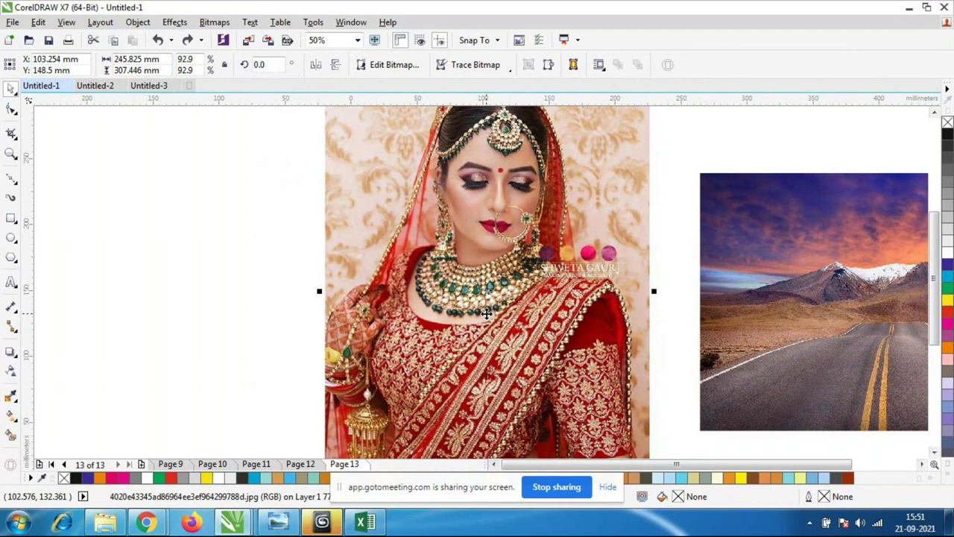
{"action": "key", "text": "ctrl+shift+z"}
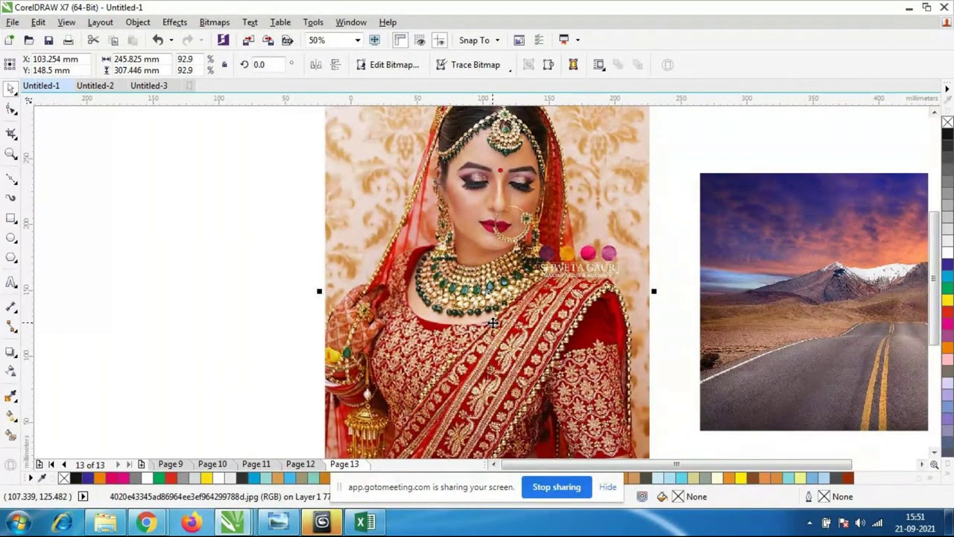
{"action": "key", "text": "ctrl+z"}
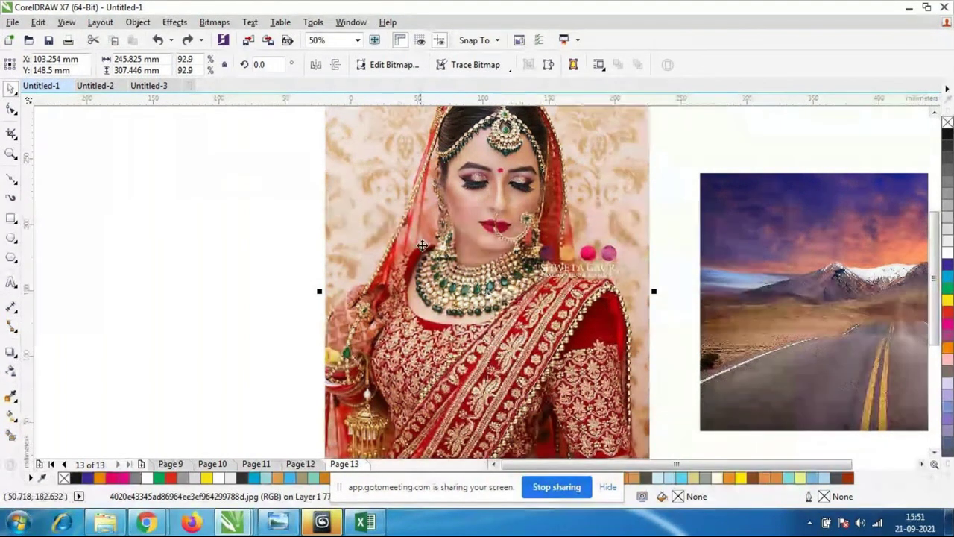
{"action": "key", "text": "ctrl+shift+z"}
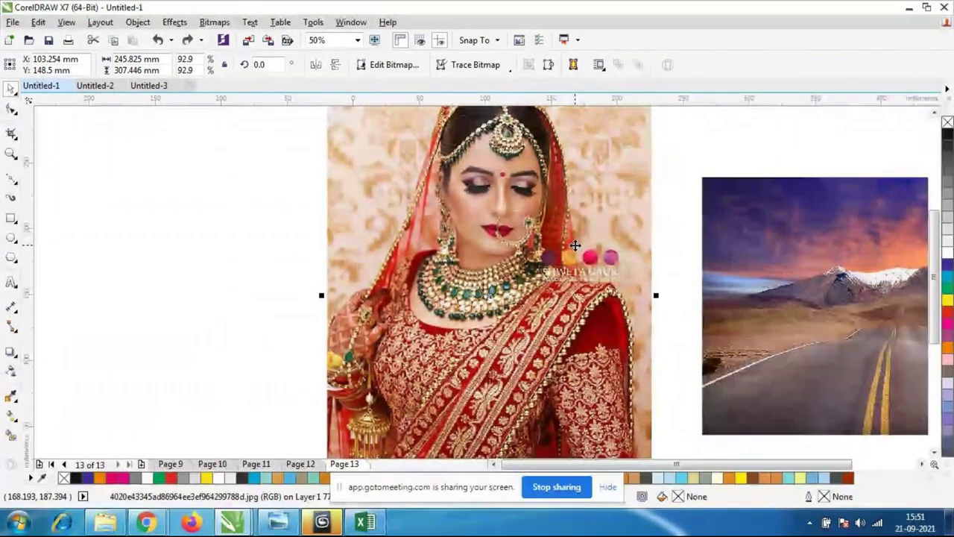
{"action": "scroll", "coordinate": [505, 176], "scroll_direction": "up", "scroll_amount": 2}
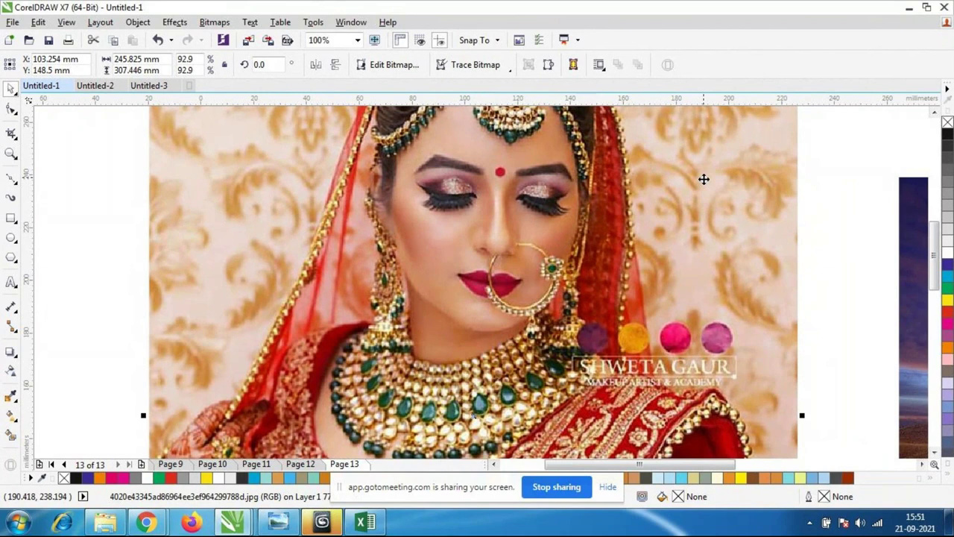
{"action": "key", "text": "ctrl+z"}
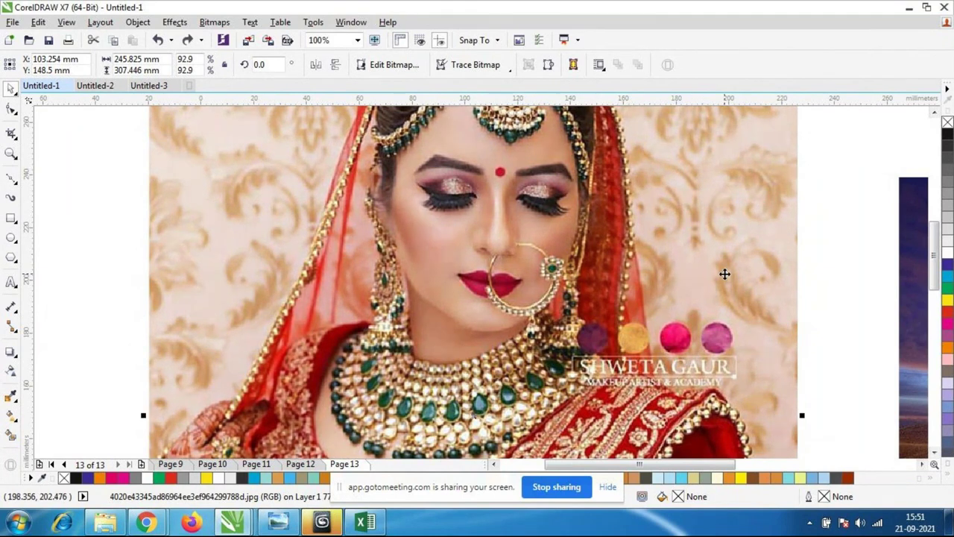
{"action": "key", "text": "ctrl+shift+z"}
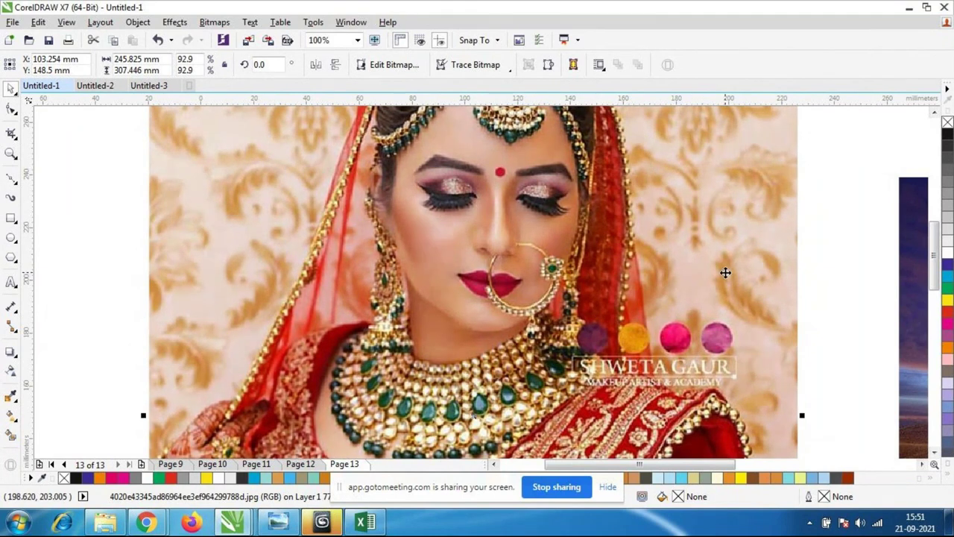
- Examine the adjusted colors in the bride photo's necklace, face and embroidered dress, both up close and as a whole
{"action": "scroll", "coordinate": [675, 221], "scroll_direction": "down", "scroll_amount": 2}
{"action": "scroll", "coordinate": [560, 214], "scroll_direction": "down", "scroll_amount": 1}
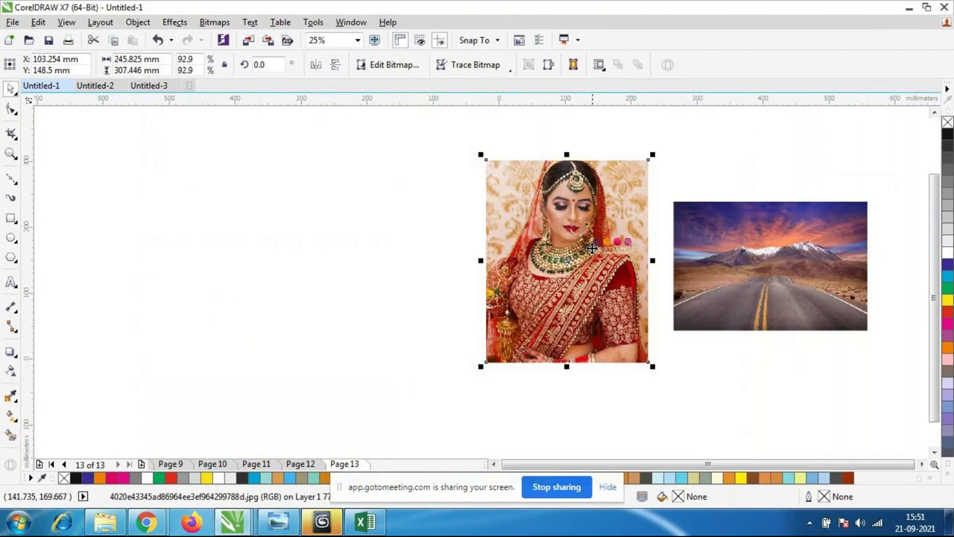
{"action": "scroll", "coordinate": [589, 250], "scroll_direction": "up", "scroll_amount": 1}
{"action": "scroll", "coordinate": [589, 251], "scroll_direction": "up", "scroll_amount": 1}
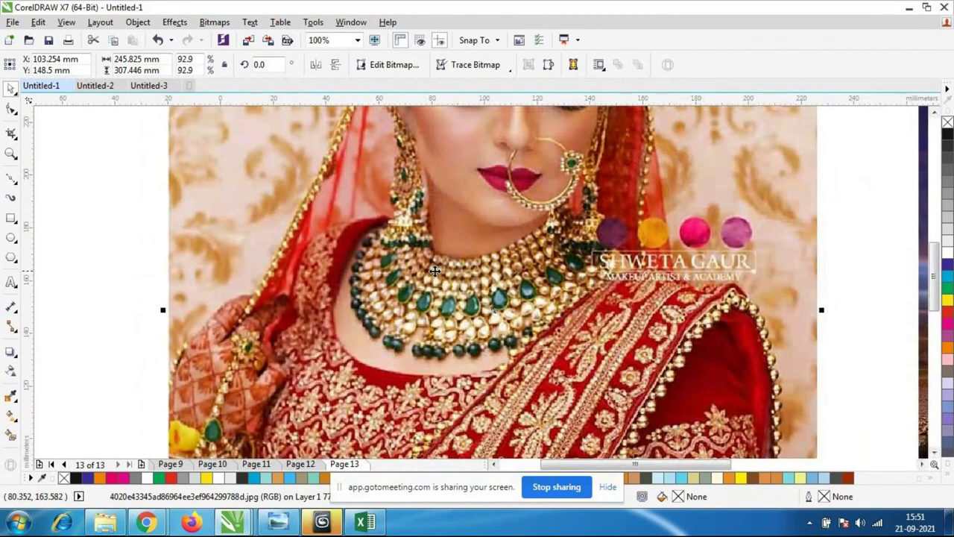
{"action": "scroll", "coordinate": [435, 271], "scroll_direction": "down", "scroll_amount": 1}
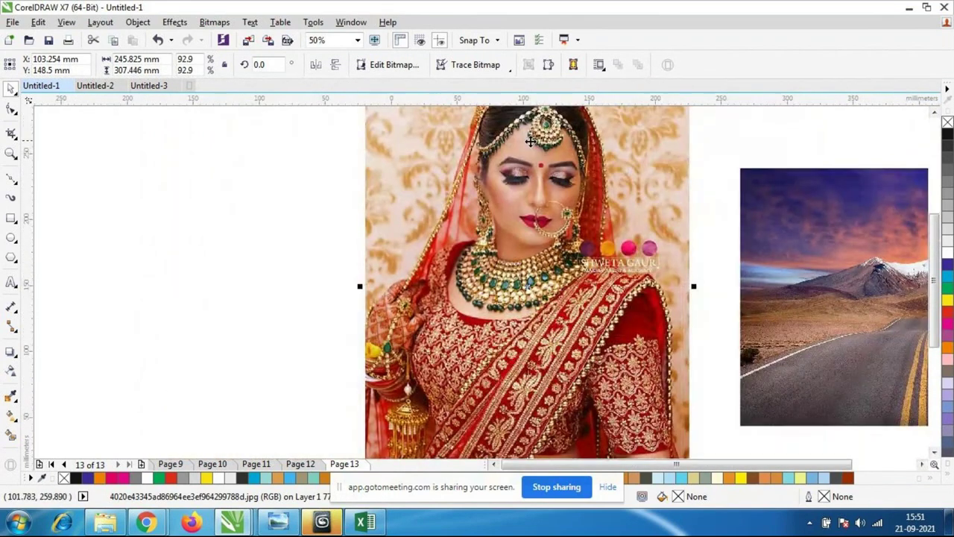
{"action": "scroll", "coordinate": [570, 147], "scroll_direction": "down", "scroll_amount": 1}
{"action": "scroll", "coordinate": [570, 146], "scroll_direction": "up", "scroll_amount": 1}
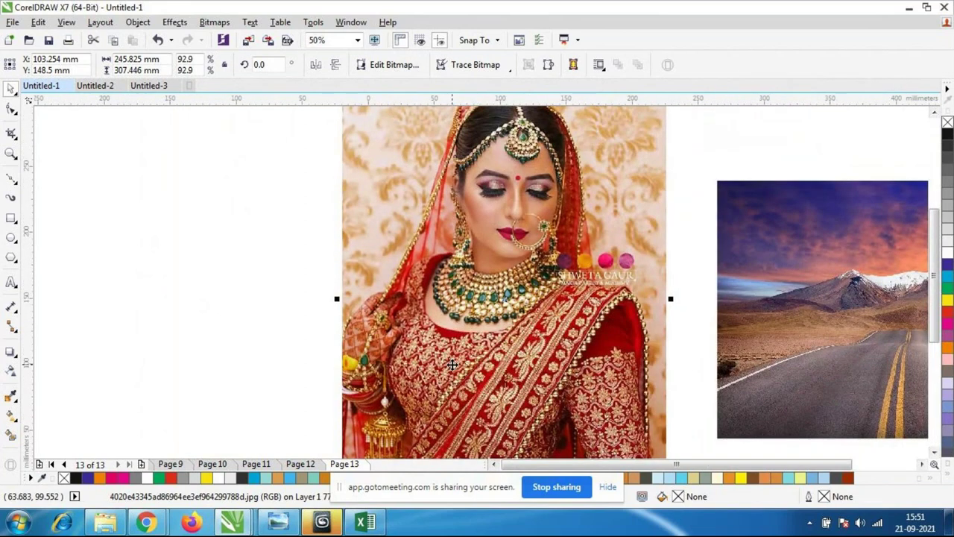
{"action": "scroll", "coordinate": [486, 297], "scroll_direction": "up", "scroll_amount": 3}
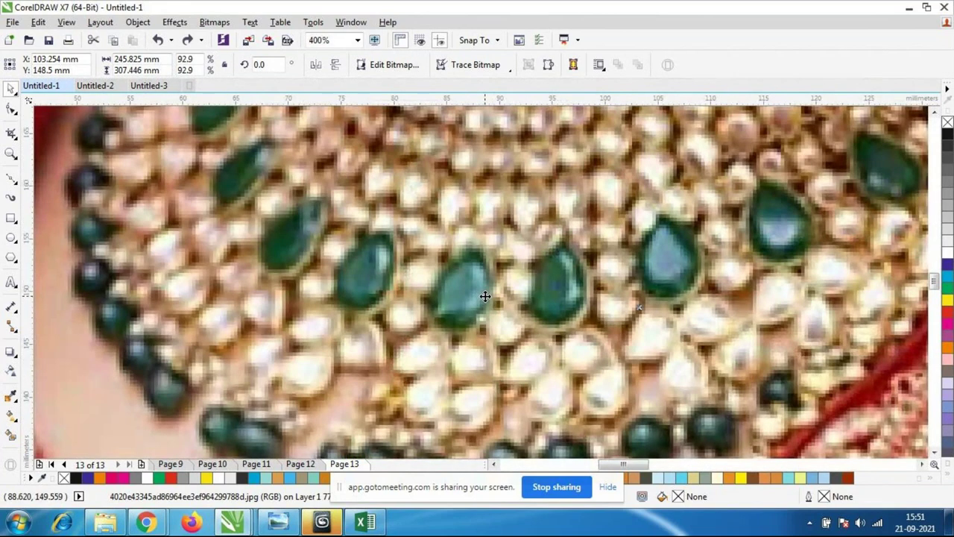
{"action": "scroll", "coordinate": [485, 296], "scroll_direction": "down", "scroll_amount": 3}
{"action": "scroll", "coordinate": [488, 295], "scroll_direction": "up", "scroll_amount": 1}
{"action": "scroll", "coordinate": [489, 295], "scroll_direction": "down", "scroll_amount": 1}
{"action": "scroll", "coordinate": [491, 294], "scroll_direction": "up", "scroll_amount": 1}
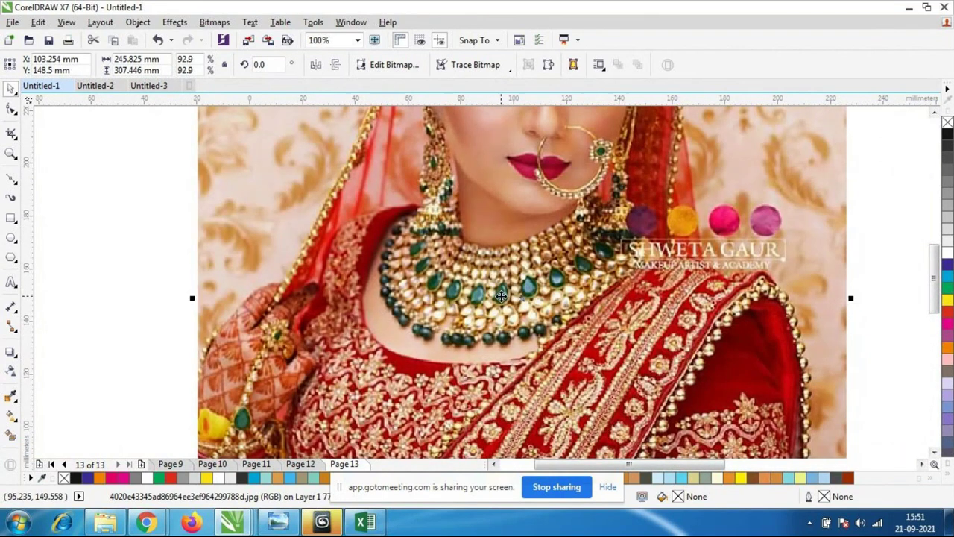
{"action": "scroll", "coordinate": [491, 294], "scroll_direction": "down", "scroll_amount": 1}
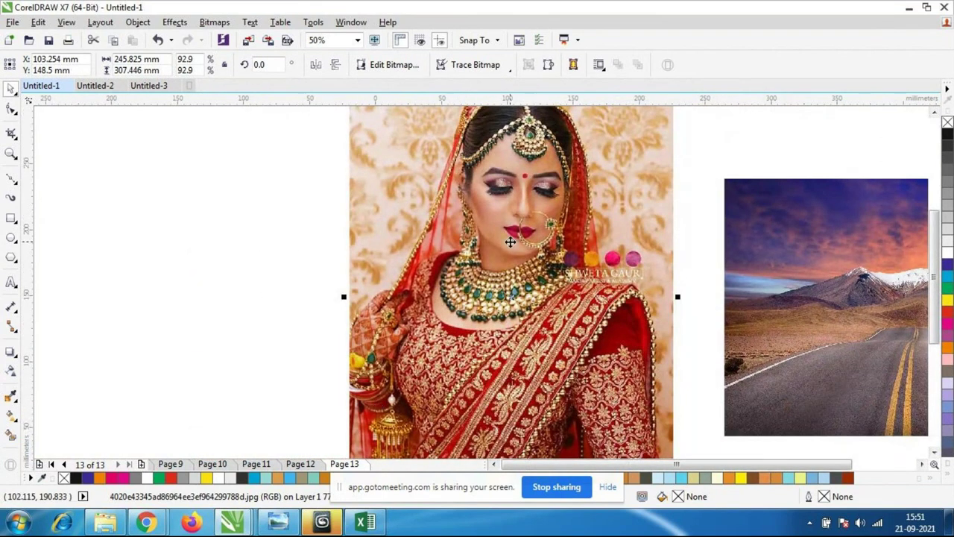
{"action": "scroll", "coordinate": [509, 241], "scroll_direction": "down", "scroll_amount": 1}
{"action": "scroll", "coordinate": [653, 206], "scroll_direction": "up", "scroll_amount": 1}
{"action": "scroll", "coordinate": [652, 204], "scroll_direction": "down", "scroll_amount": 1}
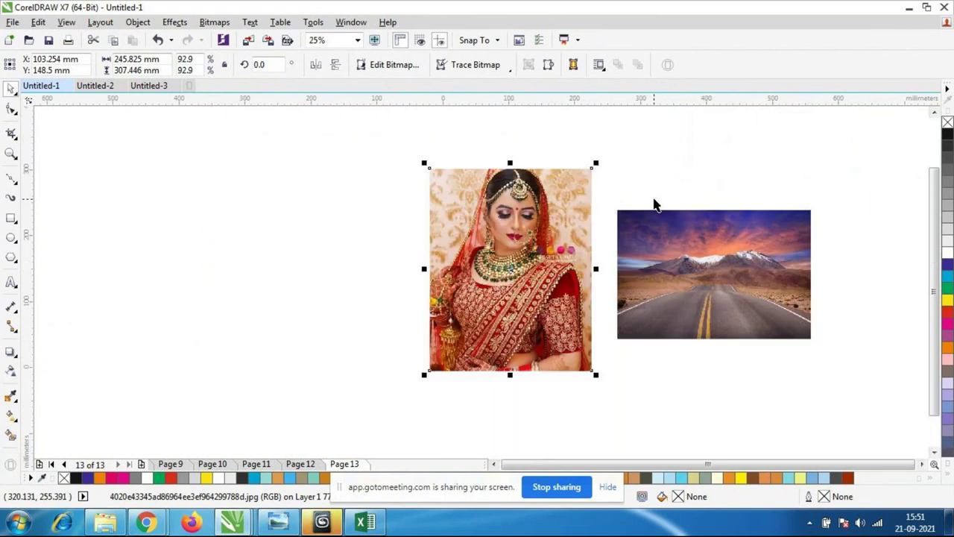
- Move the bride photo off the page to its left side and clear the selection
{"action": "left_click_drag", "start_coordinate": [460, 297], "coordinate": [235, 303]}
{"action": "left_click_drag", "start_coordinate": [331, 281], "coordinate": [321, 274]}
{"action": "key", "text": "Tab"}
{"action": "left_click", "coordinate": [571, 247]}
- Import the image 1979lg18-n225-a from the photoshop folder and place it at original size over the empty page
{"action": "left_click", "coordinate": [12, 22]}
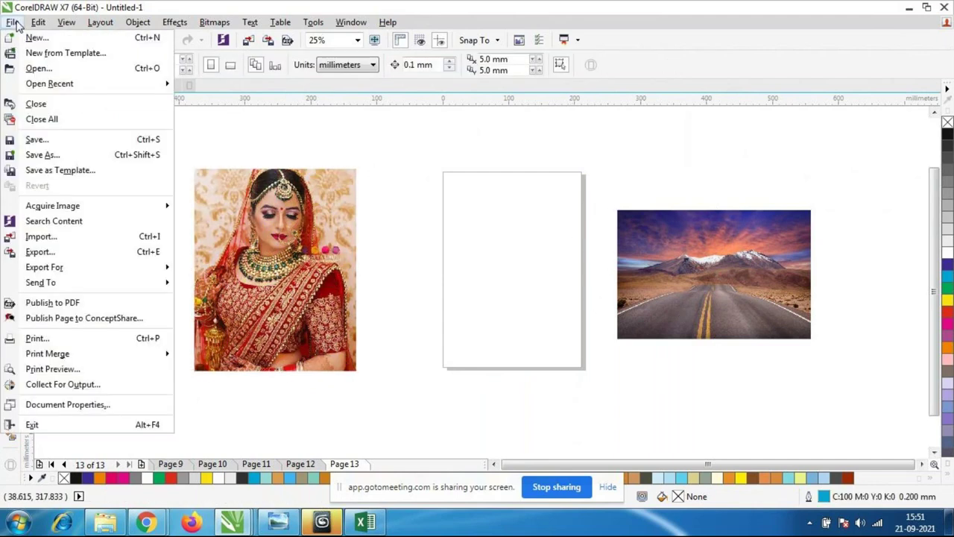
{"action": "left_click", "coordinate": [44, 237]}
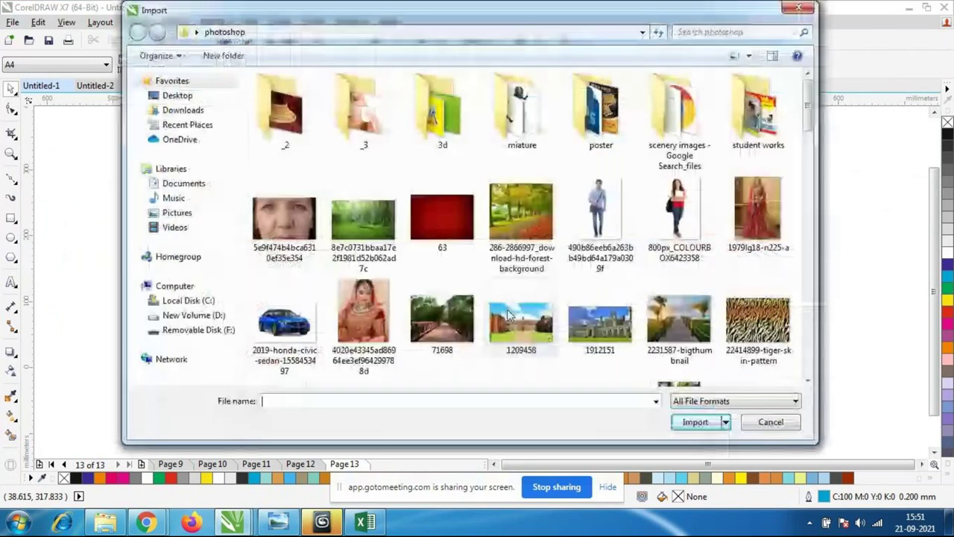
{"action": "left_click", "coordinate": [758, 213]}
{"action": "left_click", "coordinate": [693, 422]}
{"action": "left_click", "coordinate": [427, 159]}
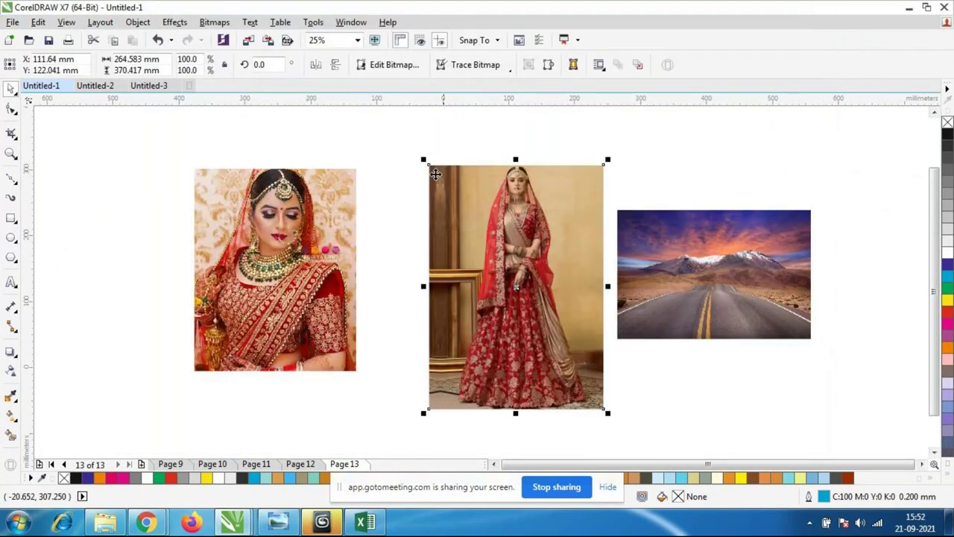
- Apply the Desaturate adjustment to the newly imported full-length bride photo
{"action": "scroll", "coordinate": [582, 327], "scroll_direction": "down", "scroll_amount": 2}
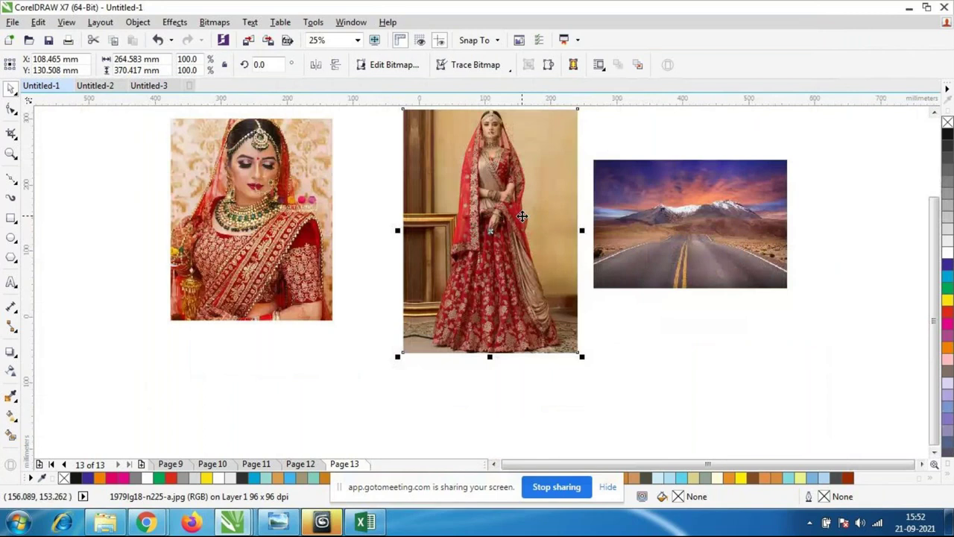
{"action": "scroll", "coordinate": [505, 127], "scroll_direction": "up", "scroll_amount": 2}
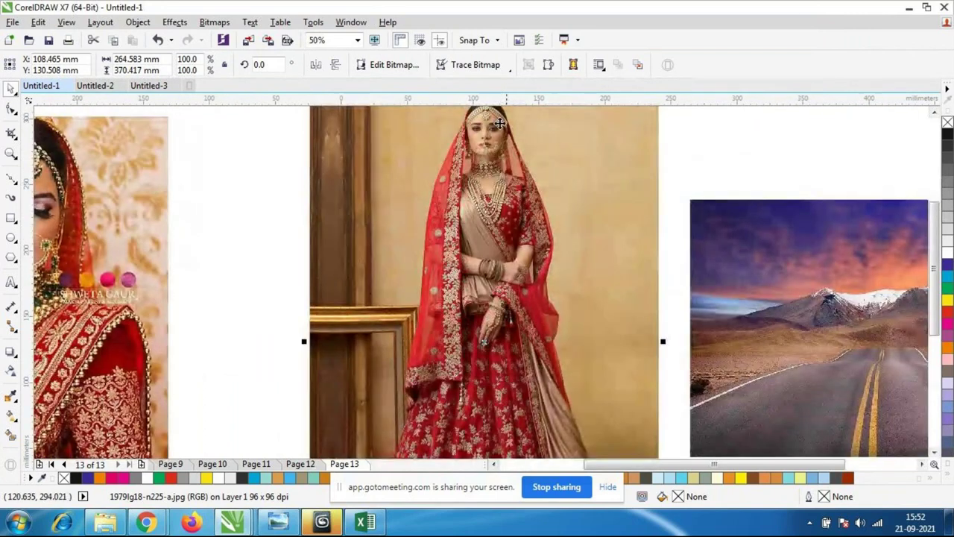
{"action": "left_click", "coordinate": [178, 22]}
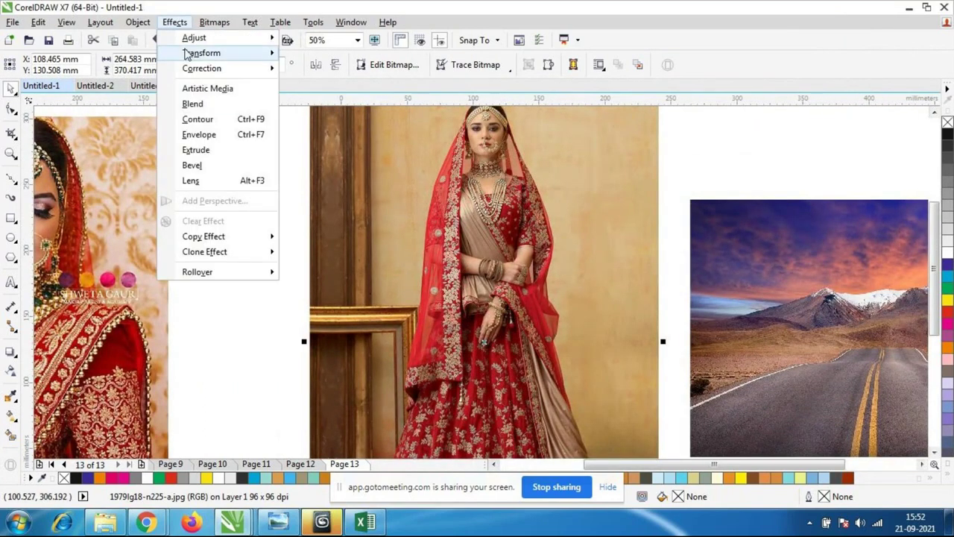
{"action": "mouse_move", "coordinate": [192, 42]}
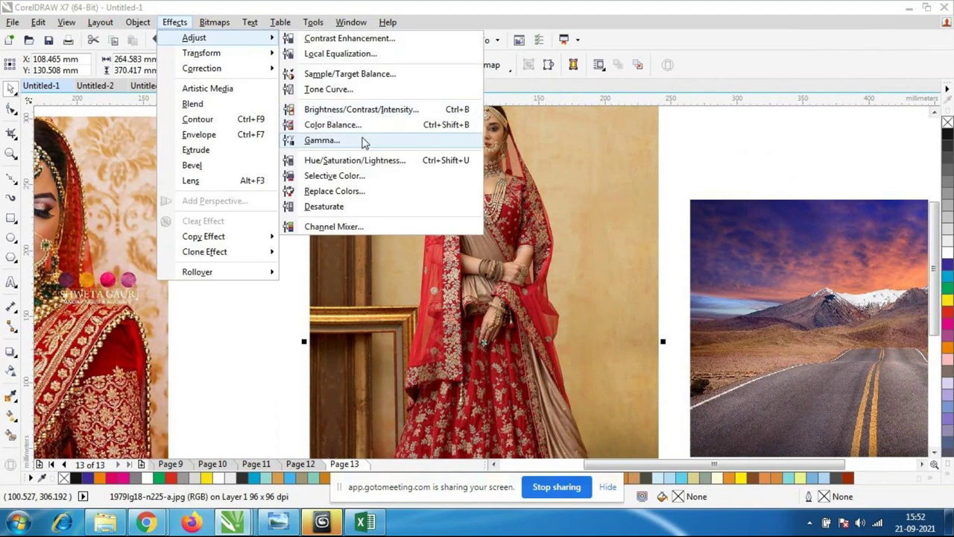
{"action": "left_click", "coordinate": [325, 214]}
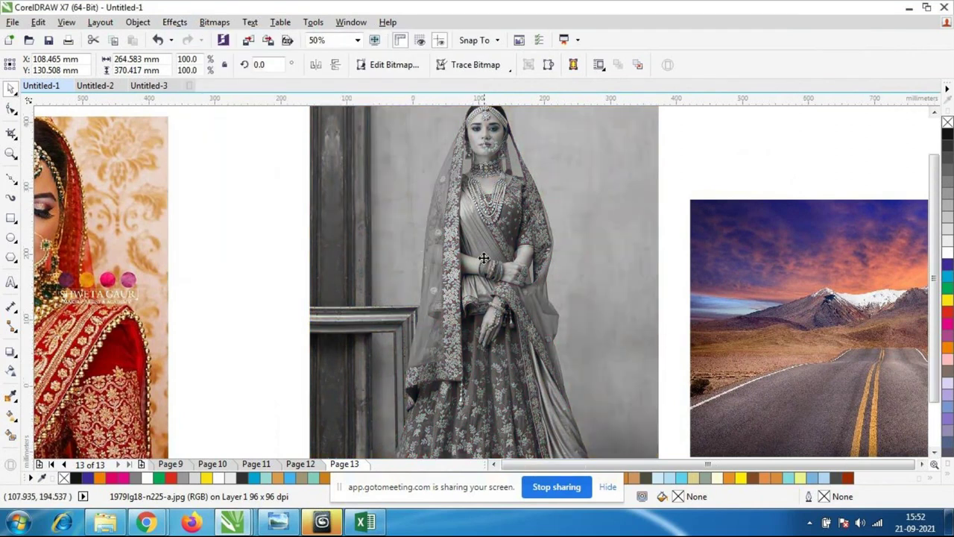
- Inspect the grayscale version of the full-length bride photo and undo the desaturation
{"action": "scroll", "coordinate": [482, 256], "scroll_direction": "down", "scroll_amount": 2}
{"action": "scroll", "coordinate": [530, 242], "scroll_direction": "up", "scroll_amount": 2}
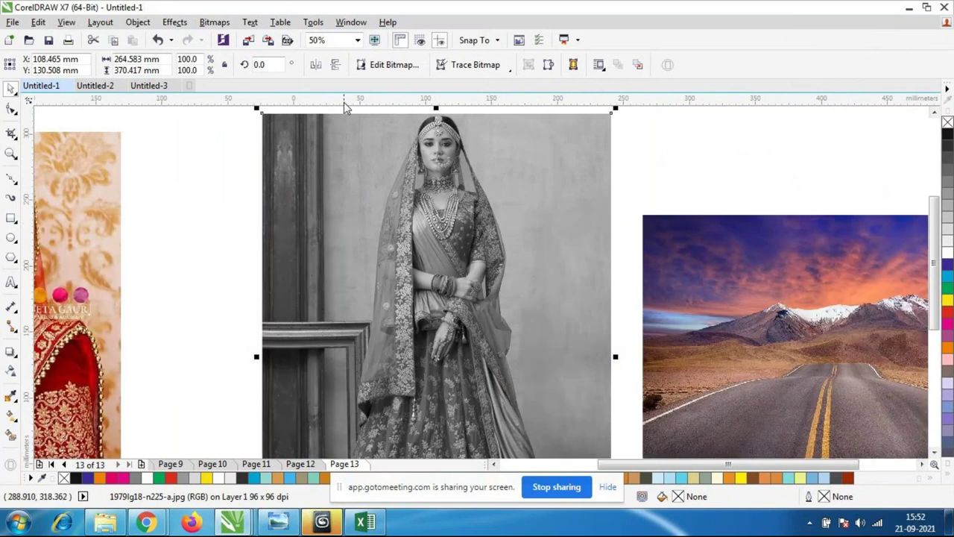
{"action": "scroll", "coordinate": [462, 270], "scroll_direction": "down", "scroll_amount": 2}
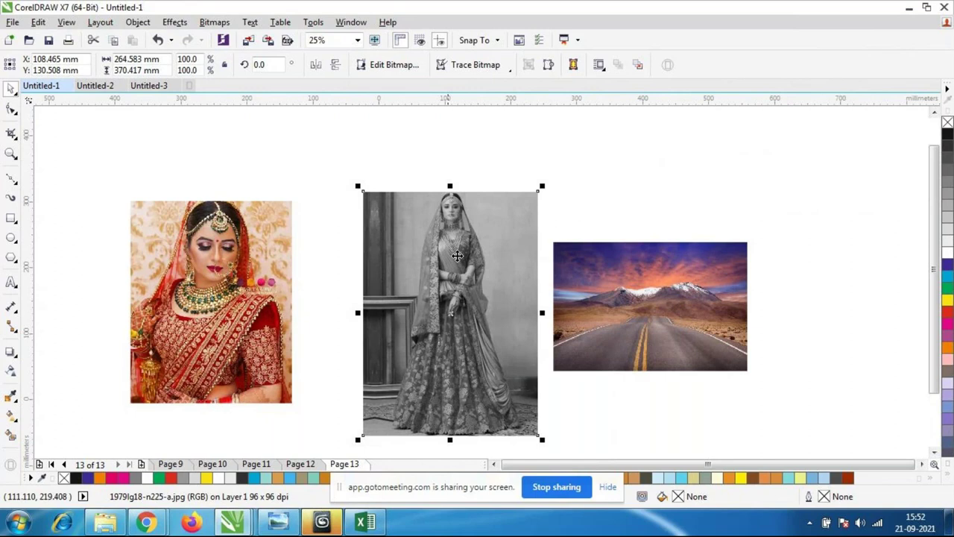
{"action": "scroll", "coordinate": [447, 252], "scroll_direction": "up", "scroll_amount": 2}
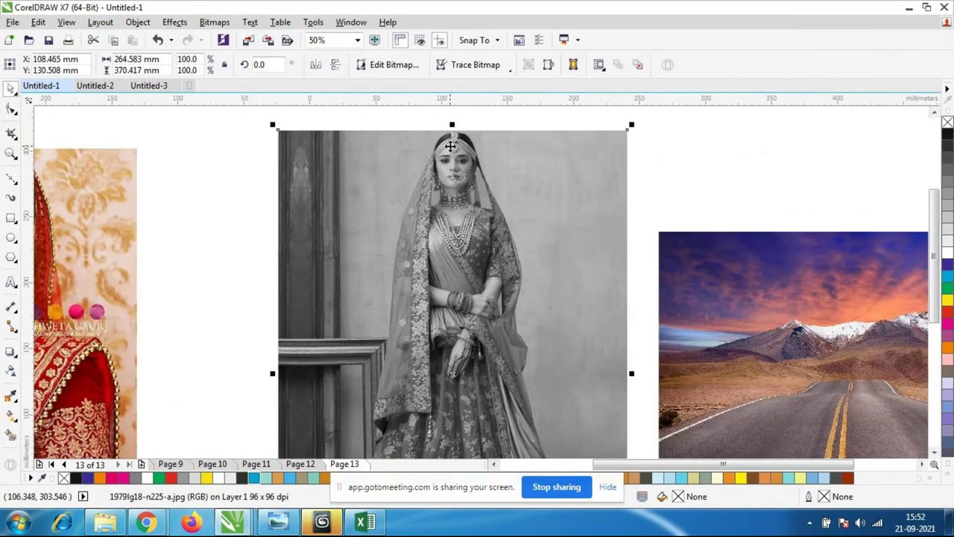
{"action": "scroll", "coordinate": [450, 145], "scroll_direction": "up", "scroll_amount": 3}
{"action": "scroll", "coordinate": [450, 145], "scroll_direction": "down", "scroll_amount": 3}
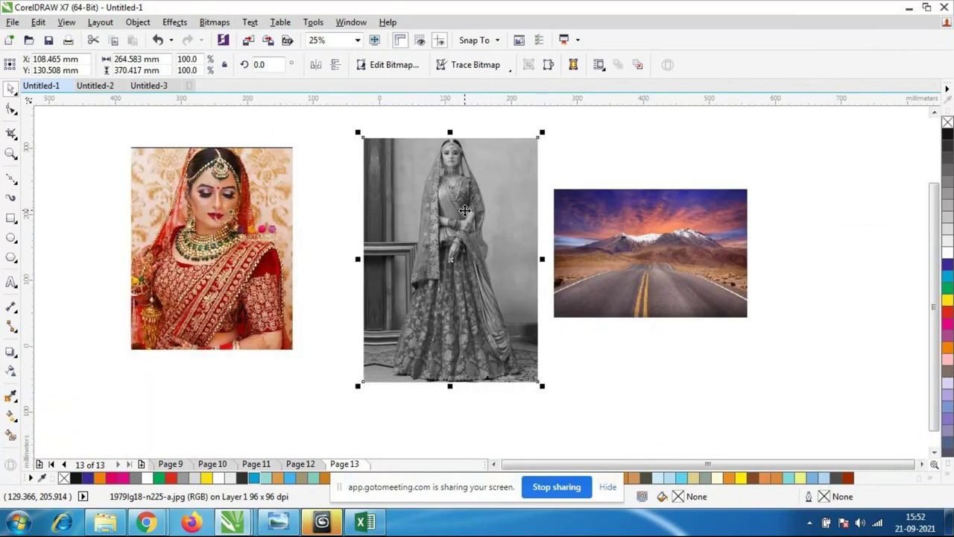
{"action": "scroll", "coordinate": [464, 210], "scroll_direction": "up", "scroll_amount": 1}
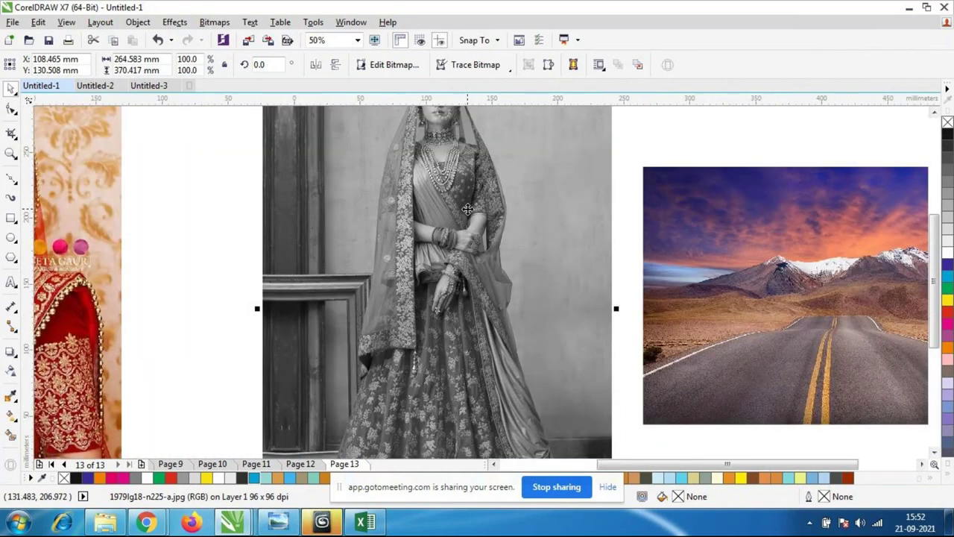
{"action": "key", "text": "ctrl+z"}
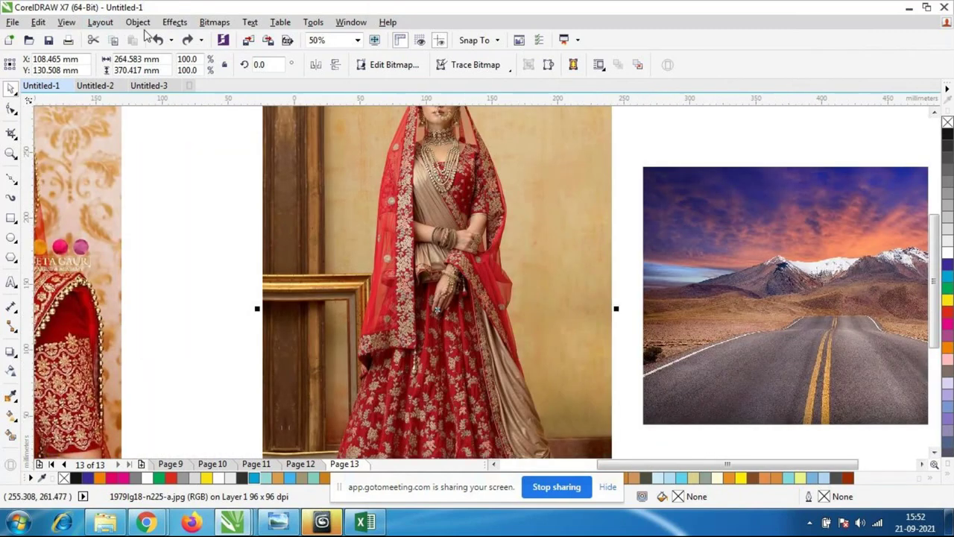
{"action": "left_click", "coordinate": [175, 22]}
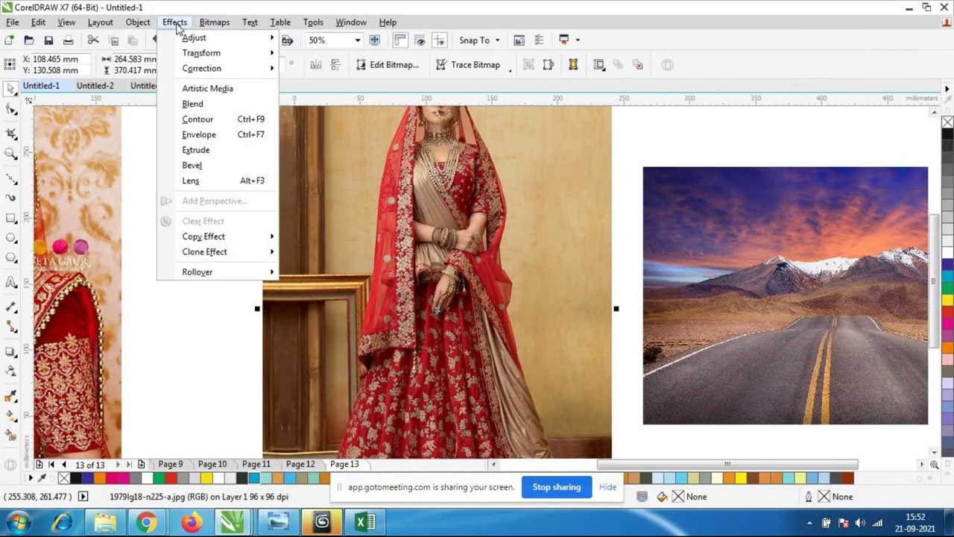
{"action": "mouse_move", "coordinate": [192, 42]}
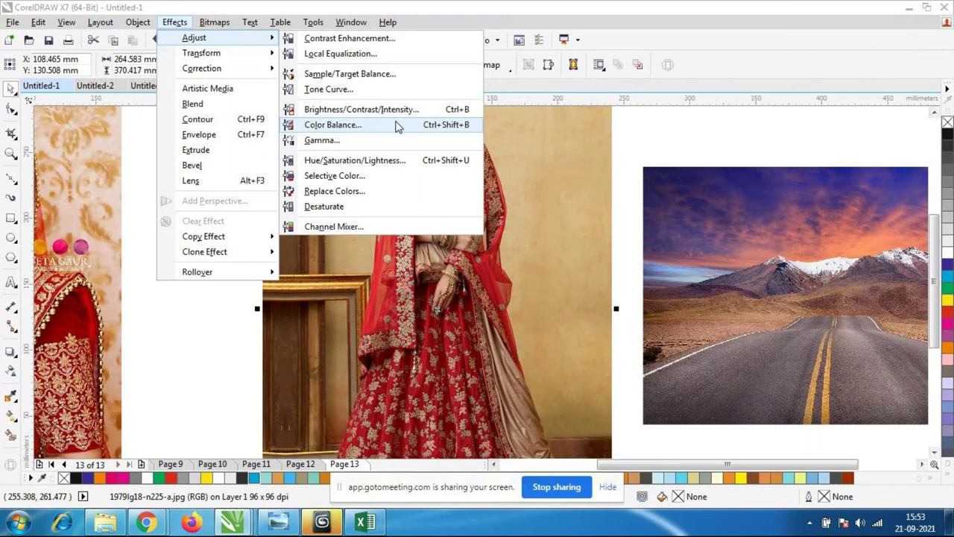
{"action": "left_click", "coordinate": [339, 194]}
{"action": "left_click_drag", "start_coordinate": [491, 146], "coordinate": [780, 118]}
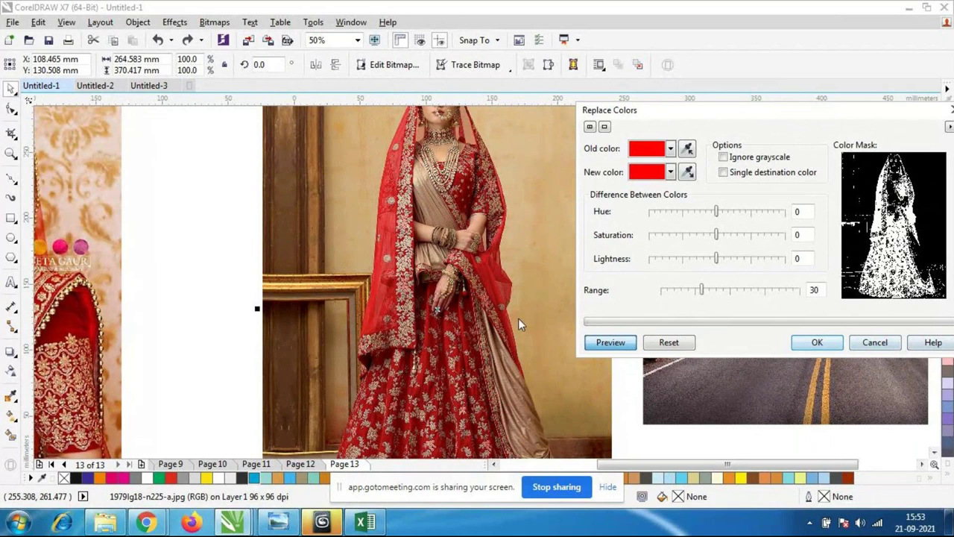
{"action": "left_click", "coordinate": [879, 347]}
- Try Replace Colors on the full-length bride photo with the old color sampled from her red veil, and discard the adjustment
{"action": "scroll", "coordinate": [570, 250], "scroll_direction": "down", "scroll_amount": 1}
{"action": "scroll", "coordinate": [567, 276], "scroll_direction": "up", "scroll_amount": 1}
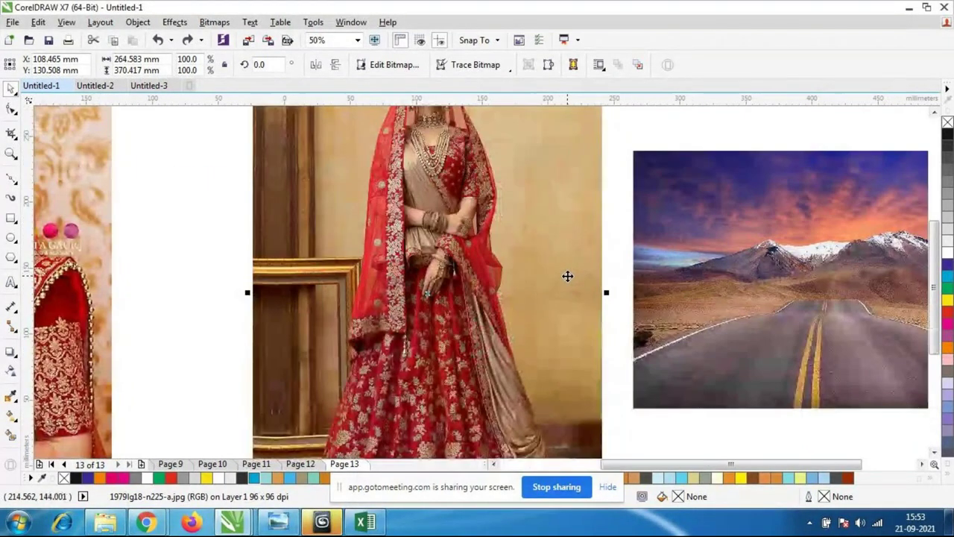
{"action": "scroll", "coordinate": [567, 276], "scroll_direction": "down", "scroll_amount": 1}
{"action": "scroll", "coordinate": [594, 241], "scroll_direction": "up", "scroll_amount": 1}
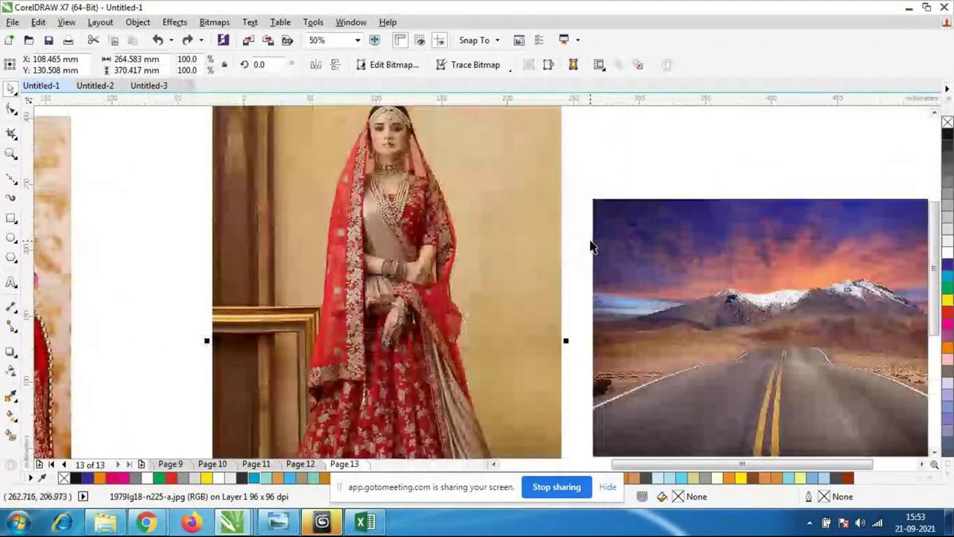
{"action": "scroll", "coordinate": [592, 247], "scroll_direction": "up", "scroll_amount": 1}
{"action": "left_click_drag", "start_coordinate": [592, 245], "coordinate": [606, 344]}
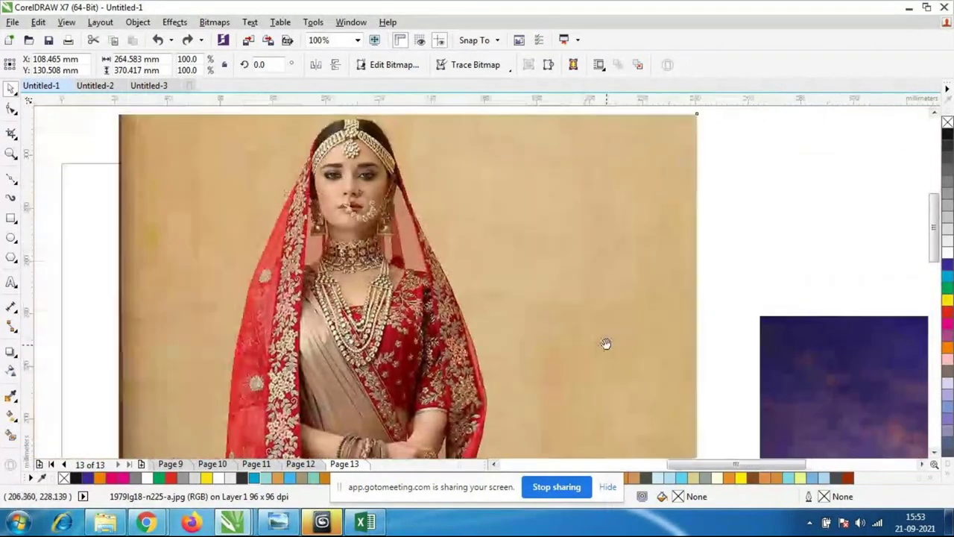
{"action": "scroll", "coordinate": [589, 313], "scroll_direction": "down", "scroll_amount": 1}
{"action": "scroll", "coordinate": [577, 265], "scroll_direction": "up", "scroll_amount": 1}
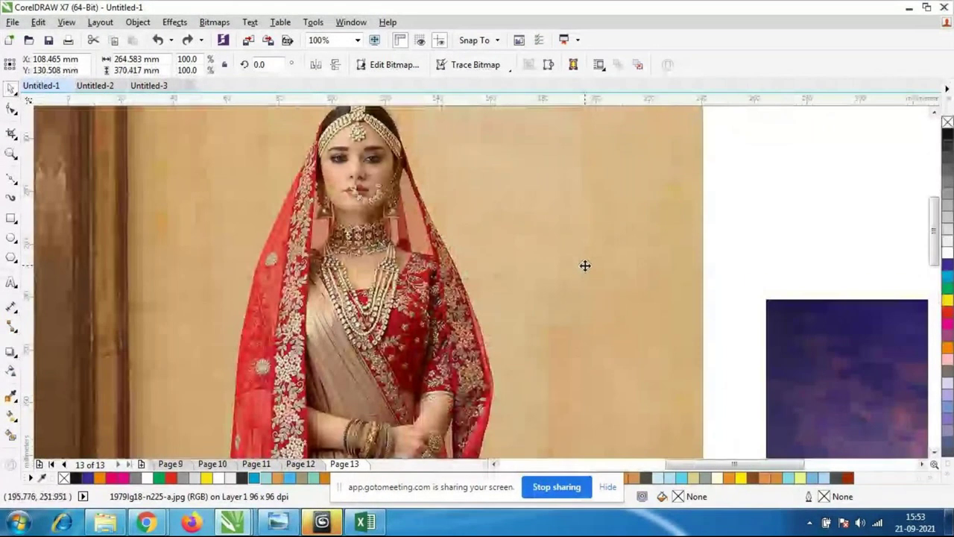
{"action": "left_click", "coordinate": [175, 23]}
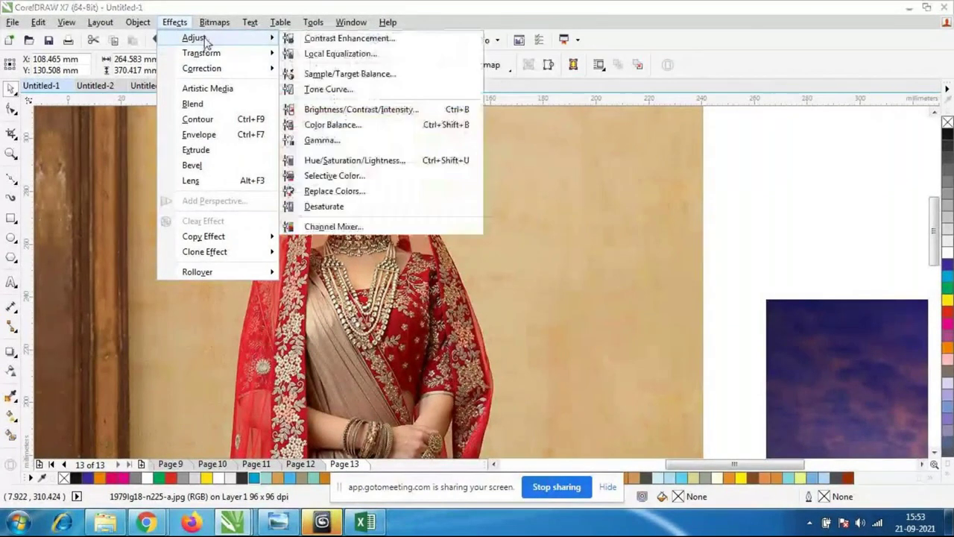
{"action": "left_click", "coordinate": [318, 192]}
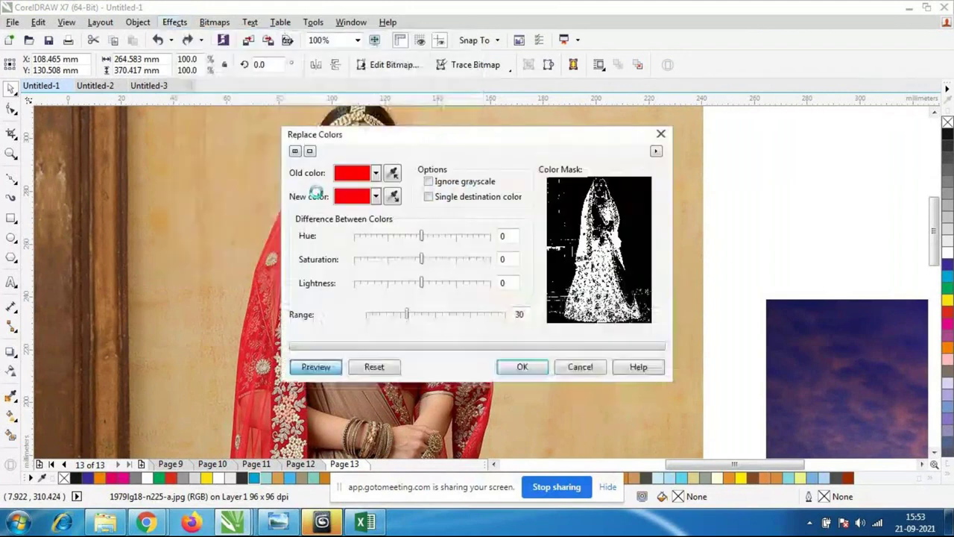
{"action": "left_click_drag", "start_coordinate": [400, 136], "coordinate": [699, 128]}
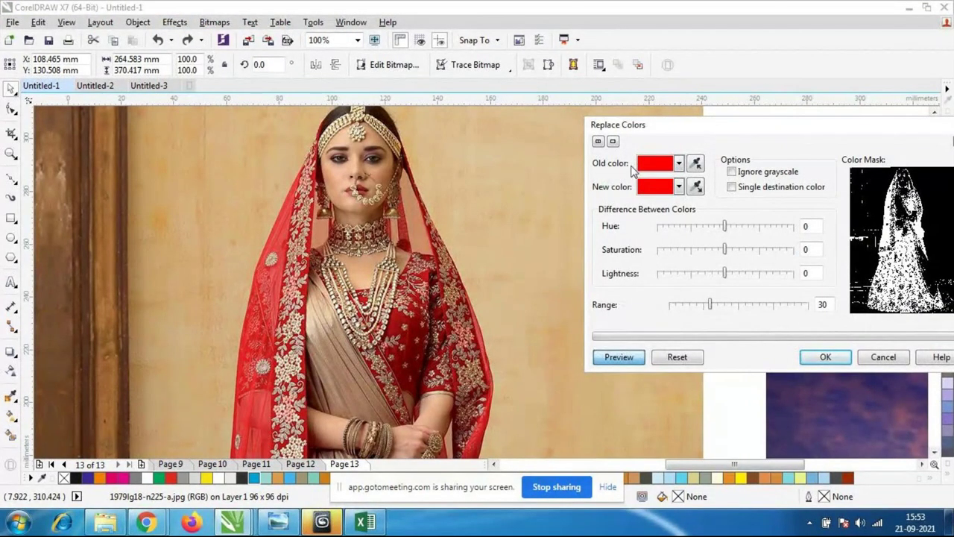
{"action": "left_click", "coordinate": [695, 163]}
{"action": "left_click", "coordinate": [302, 213]}
{"action": "left_click", "coordinate": [276, 227]}
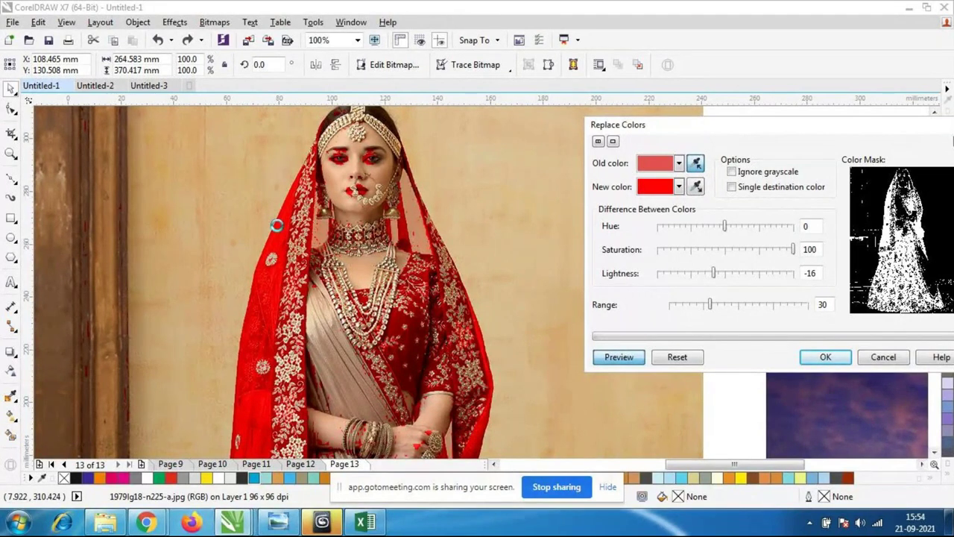
{"action": "key", "text": "Escape"}
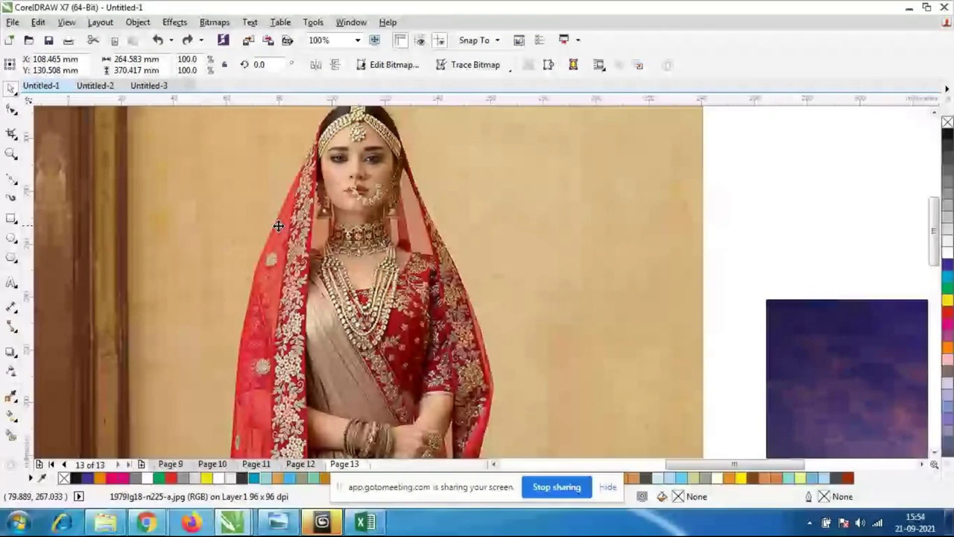
- Start Replace Colors on the full-length bride photo with blue as the old color and yellow as the new color
{"action": "left_click", "coordinate": [176, 23]}
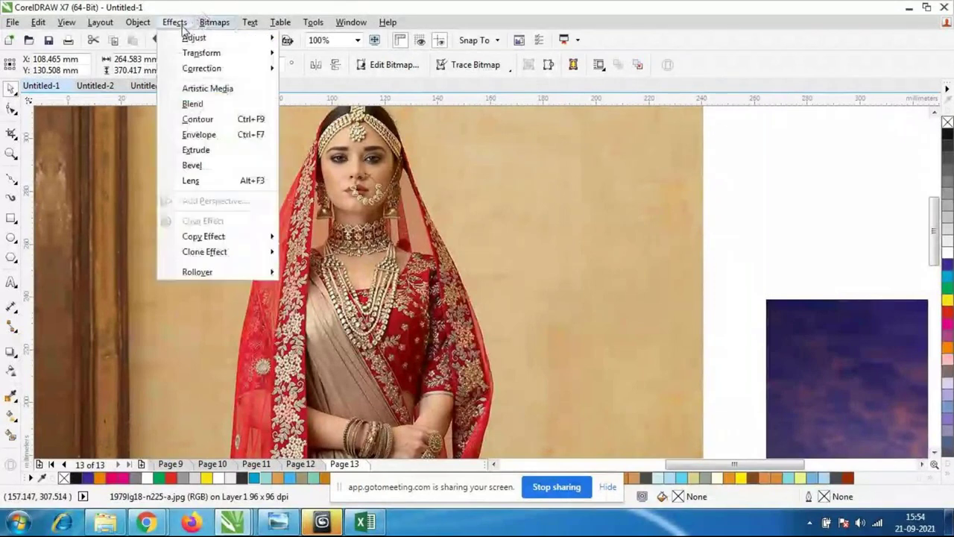
{"action": "mouse_move", "coordinate": [196, 37]}
{"action": "left_click", "coordinate": [346, 189]}
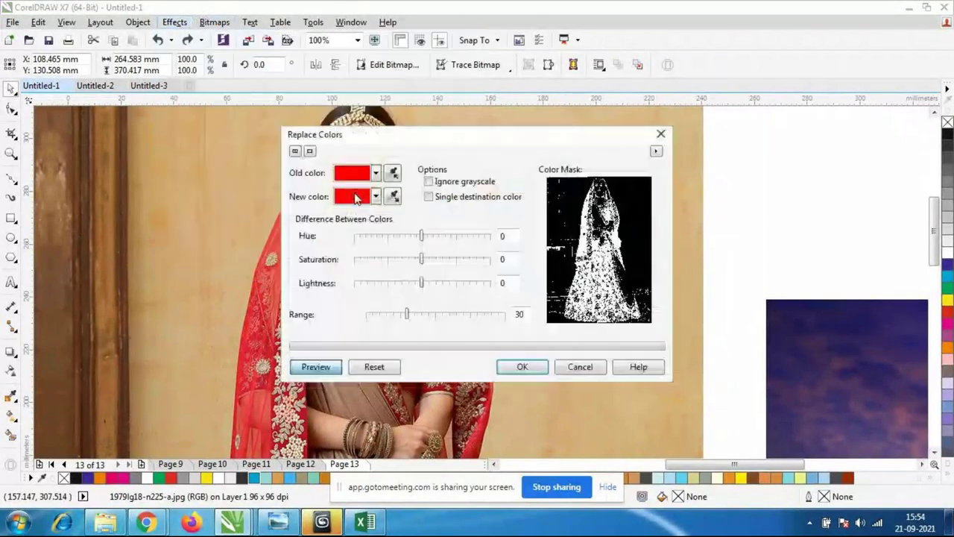
{"action": "left_click_drag", "start_coordinate": [495, 142], "coordinate": [763, 144]}
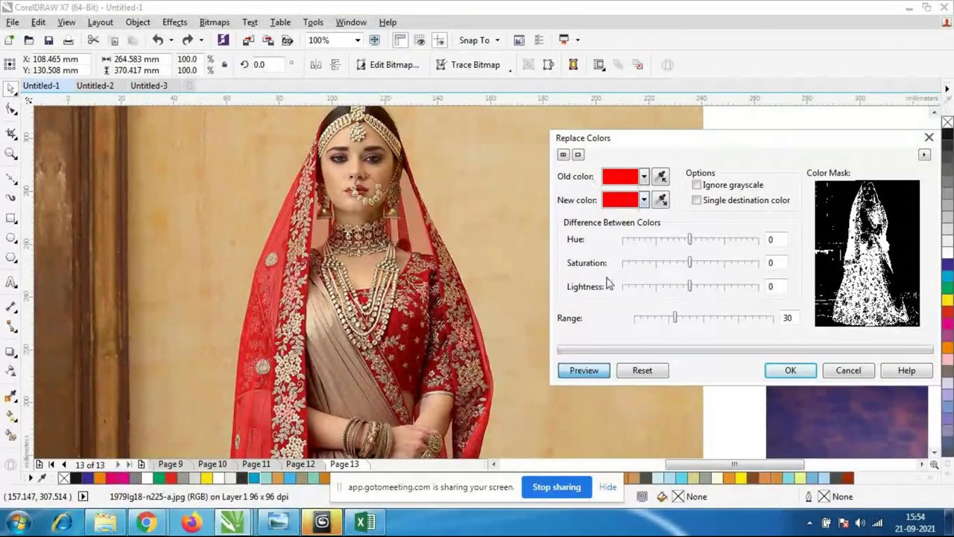
{"action": "left_click", "coordinate": [644, 178]}
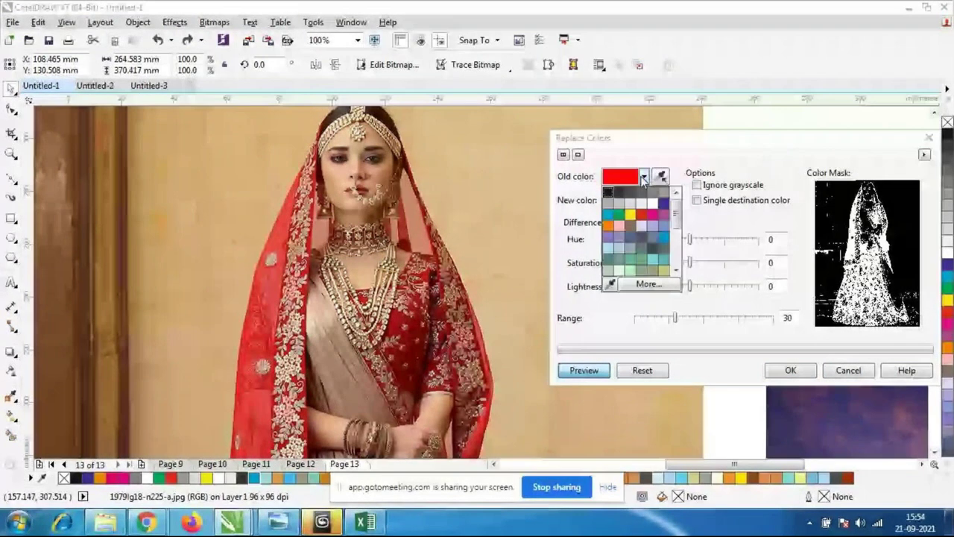
{"action": "left_click", "coordinate": [609, 215]}
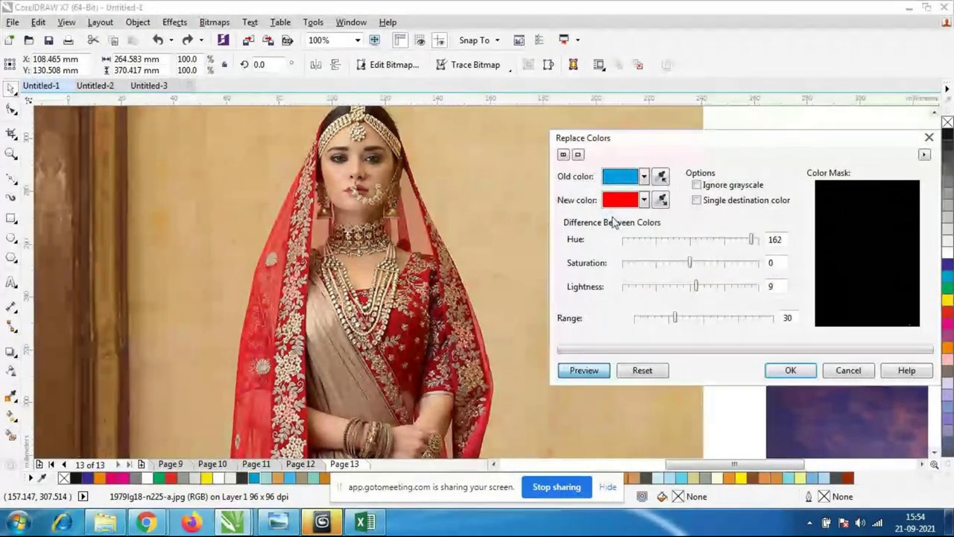
{"action": "left_click", "coordinate": [644, 200]}
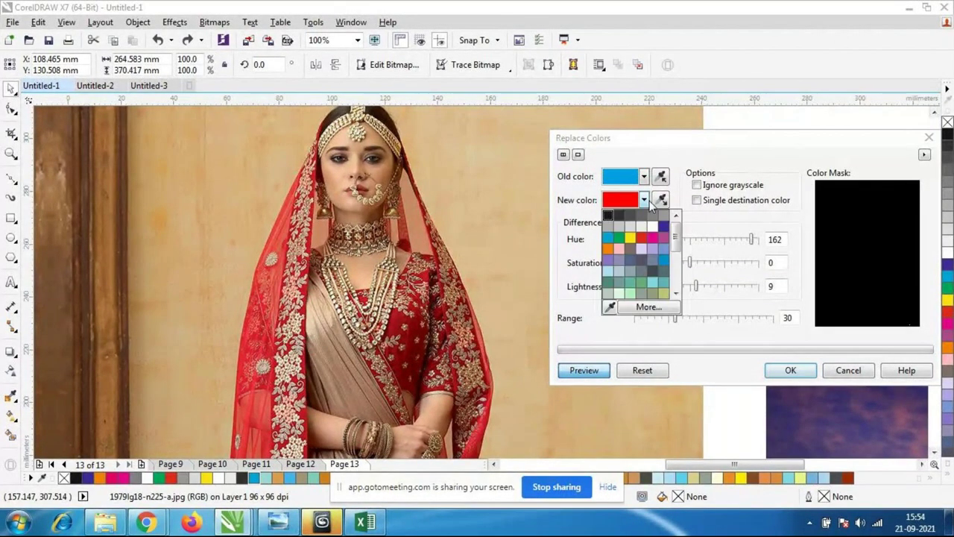
{"action": "left_click", "coordinate": [630, 237]}
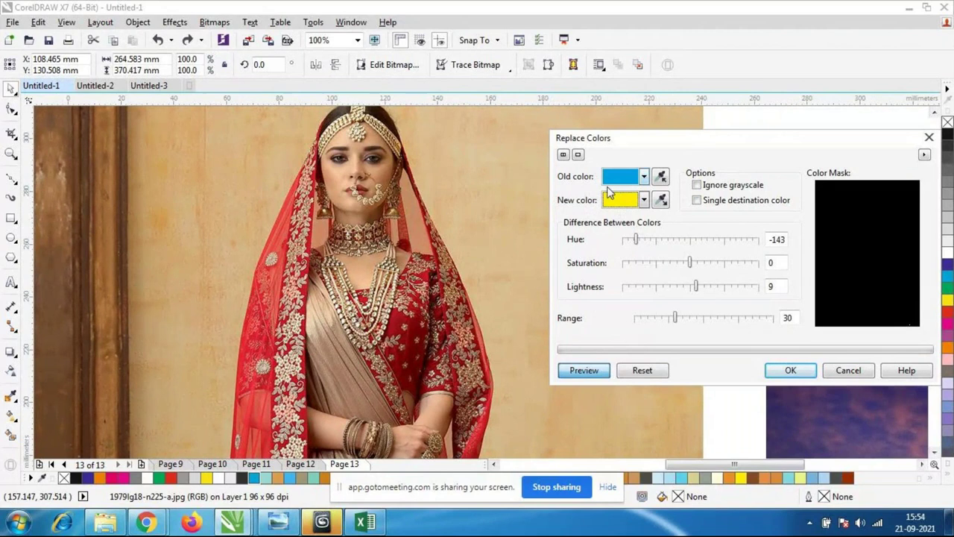
- Change the old color to red to preview the outfit in yellow, and cancel the color replacement
{"action": "left_click", "coordinate": [644, 177]}
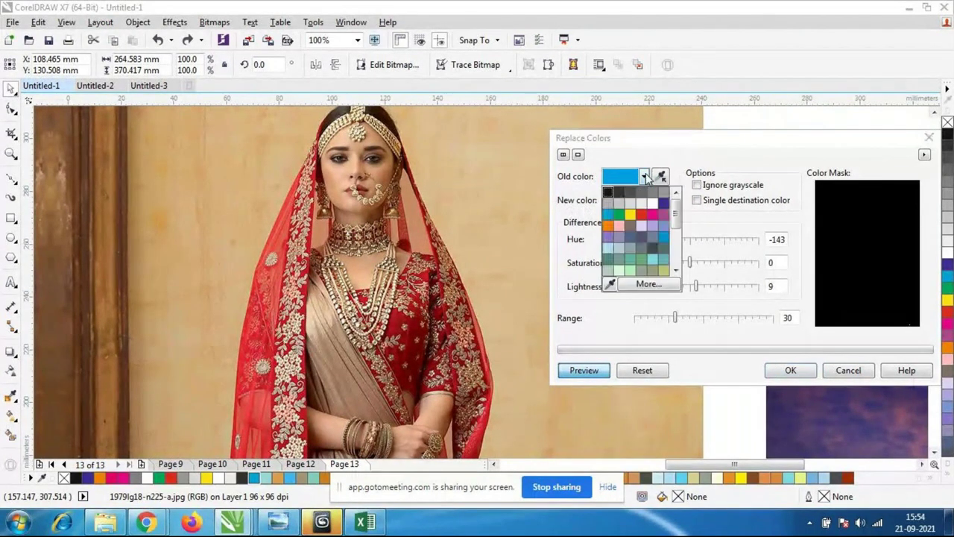
{"action": "left_click", "coordinate": [643, 216]}
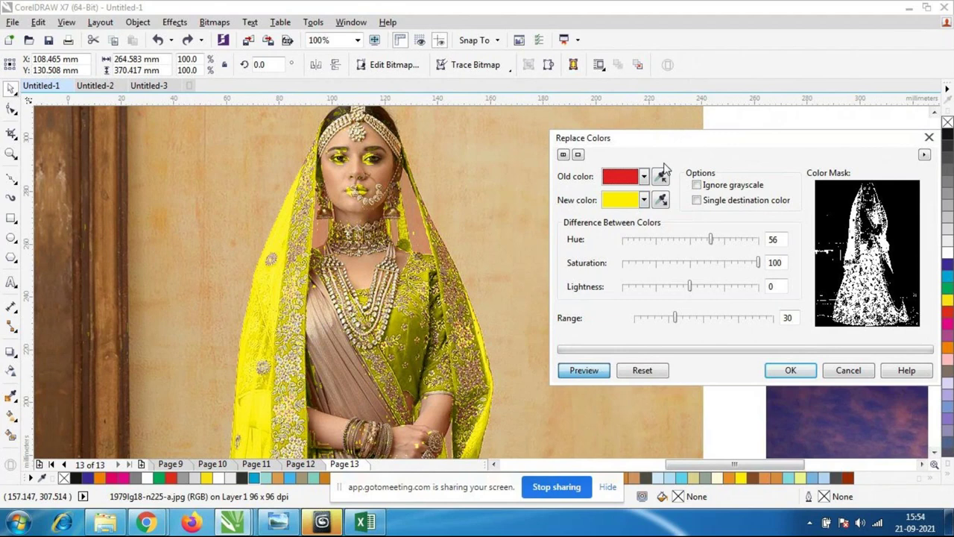
{"action": "left_click_drag", "start_coordinate": [667, 142], "coordinate": [641, 124]}
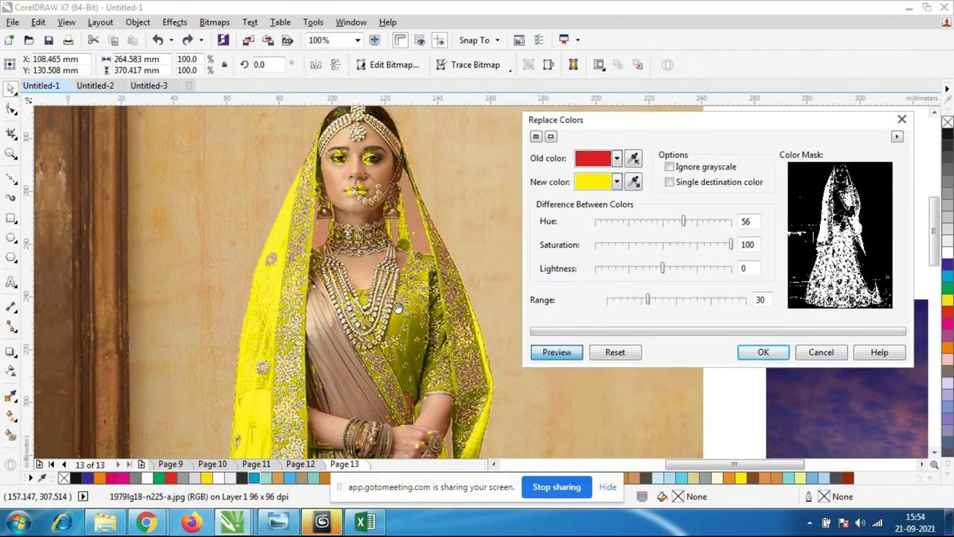
{"action": "left_click", "coordinate": [824, 355]}
{"action": "scroll", "coordinate": [468, 205], "scroll_direction": "down", "scroll_amount": 5}
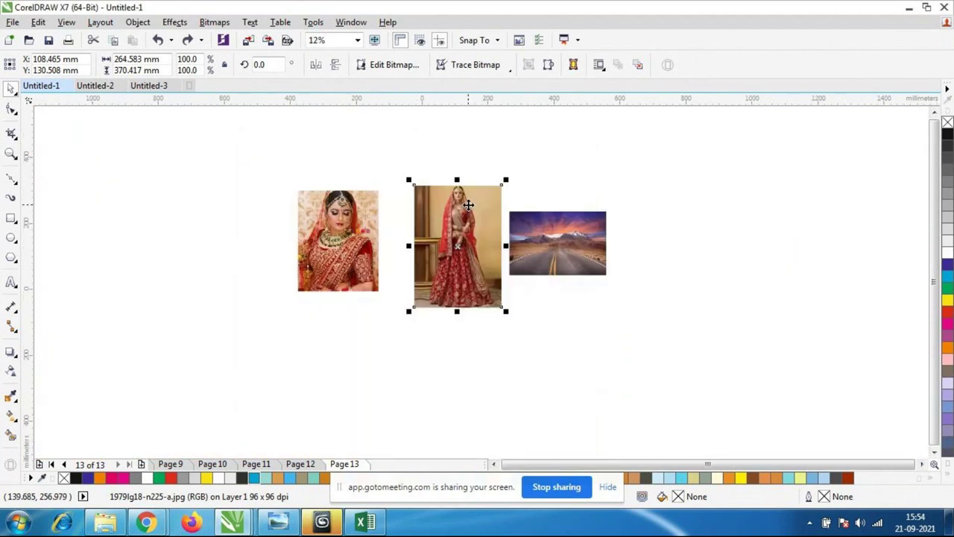
- Open the Replace Colors adjustment for the full-length bride photo and place its dialog clear of the figure
{"action": "scroll", "coordinate": [468, 205], "scroll_direction": "up", "scroll_amount": 2}
{"action": "scroll", "coordinate": [456, 214], "scroll_direction": "up", "scroll_amount": 2}
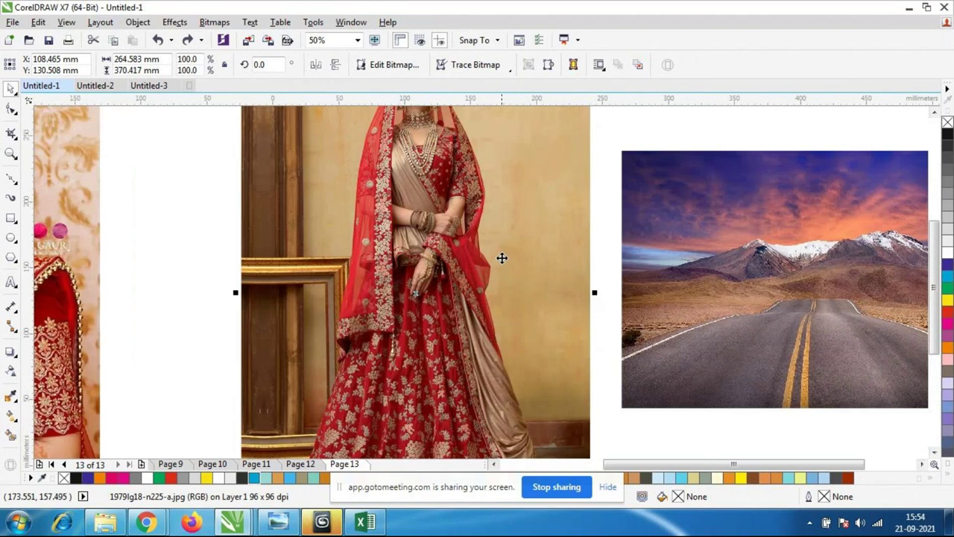
{"action": "left_click_drag", "start_coordinate": [567, 289], "coordinate": [508, 283]}
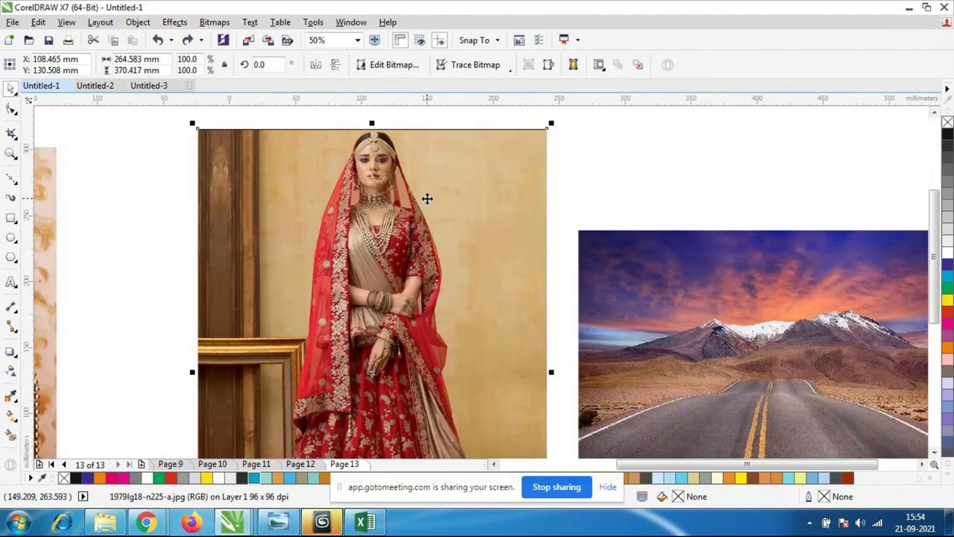
{"action": "left_click_drag", "start_coordinate": [427, 198], "coordinate": [453, 215]}
{"action": "scroll", "coordinate": [453, 216], "scroll_direction": "up", "scroll_amount": 2}
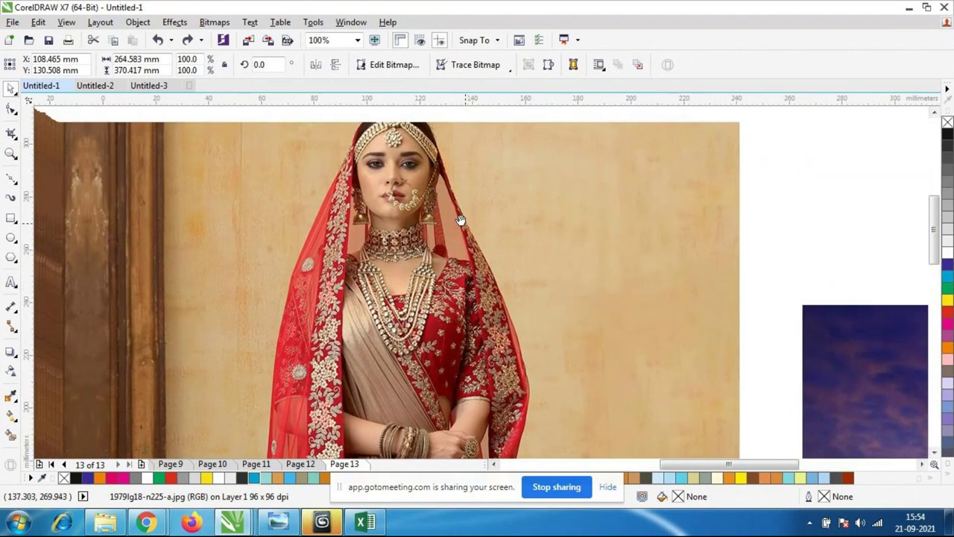
{"action": "scroll", "coordinate": [471, 188], "scroll_direction": "down", "scroll_amount": 2}
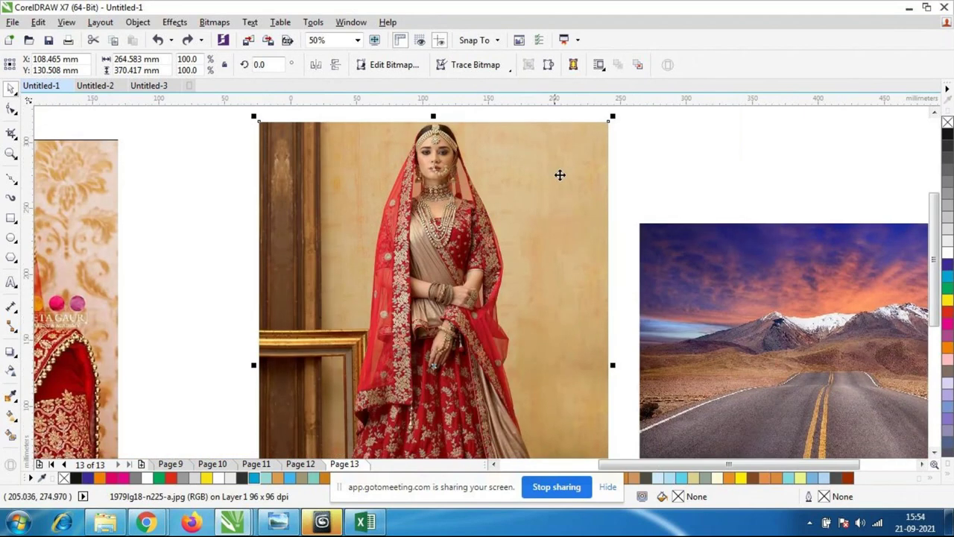
{"action": "left_click", "coordinate": [178, 22]}
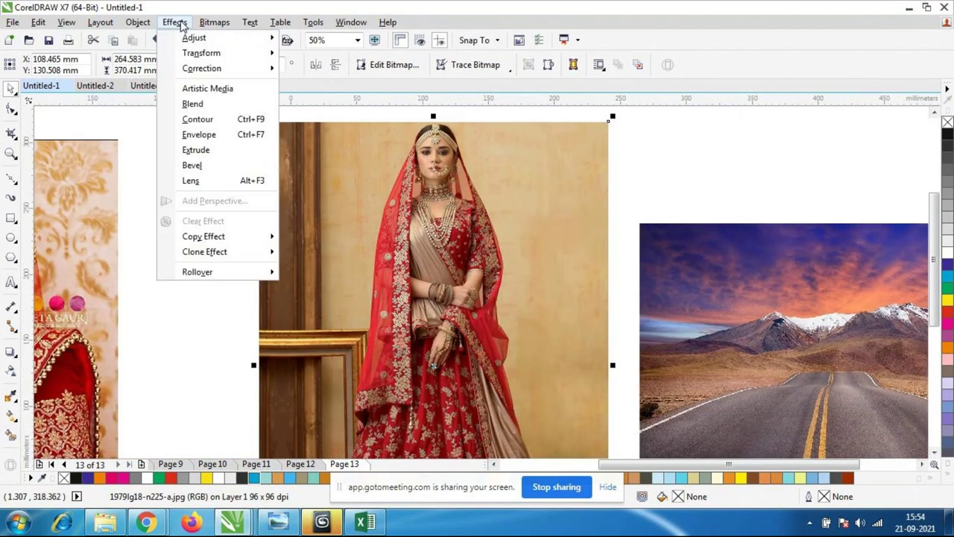
{"action": "mouse_move", "coordinate": [218, 45]}
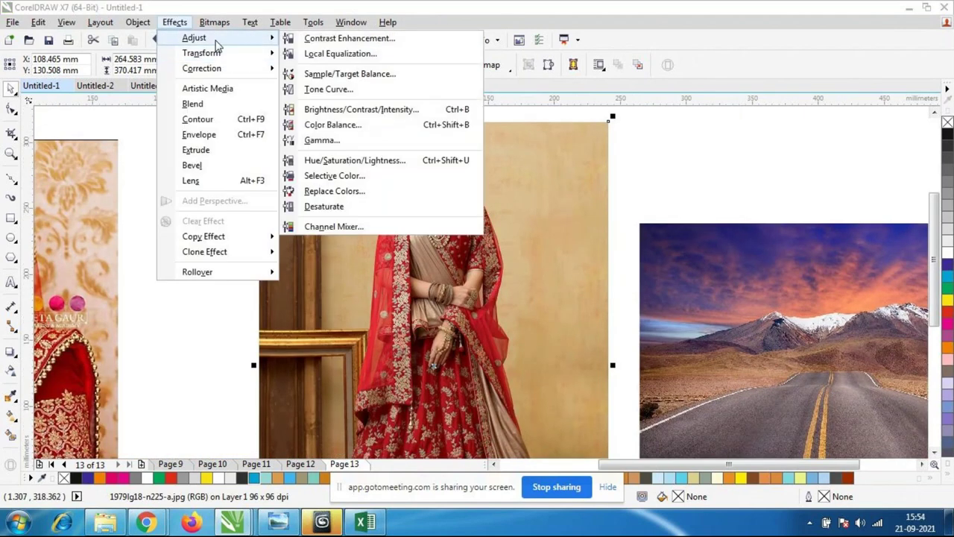
{"action": "left_click", "coordinate": [334, 192]}
{"action": "left_click_drag", "start_coordinate": [411, 136], "coordinate": [720, 94]}
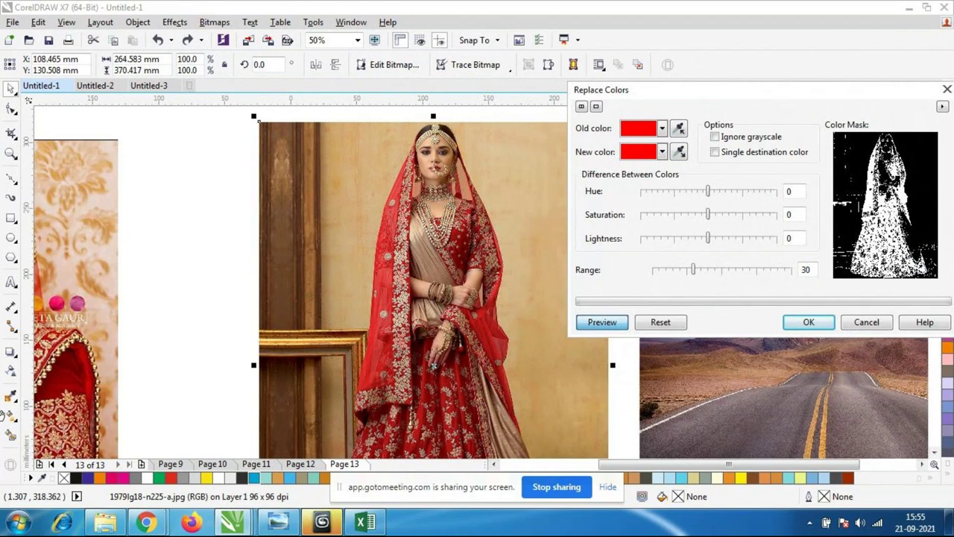
- Choose red as the old color and blue as the new color for the full-length bride's outfit
{"action": "left_click", "coordinate": [679, 130]}
{"action": "left_click", "coordinate": [648, 134]}
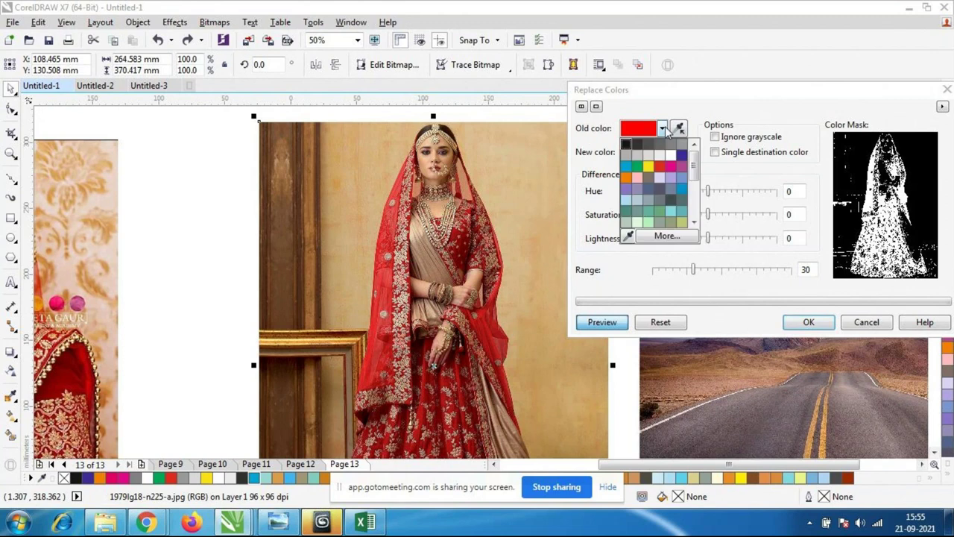
{"action": "left_click", "coordinate": [659, 167]}
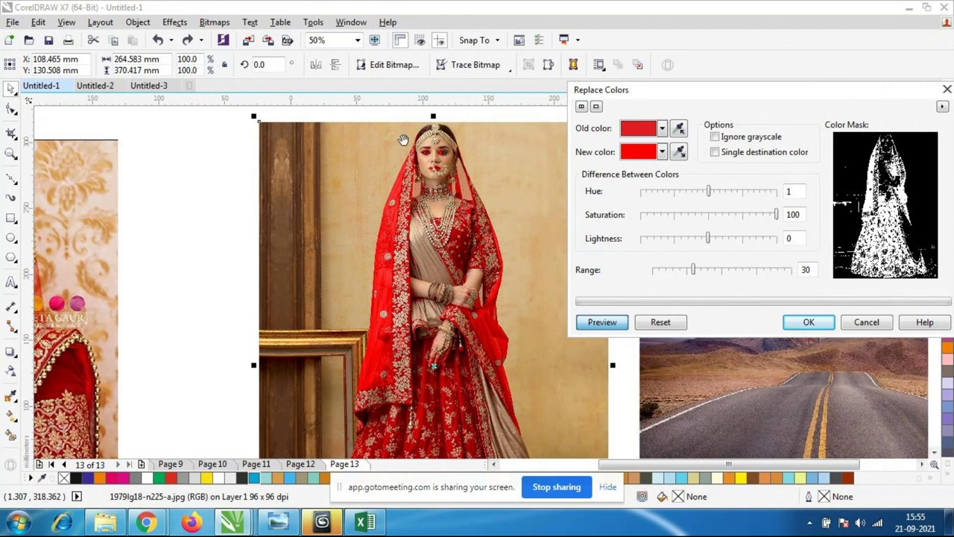
{"action": "left_click", "coordinate": [662, 152]}
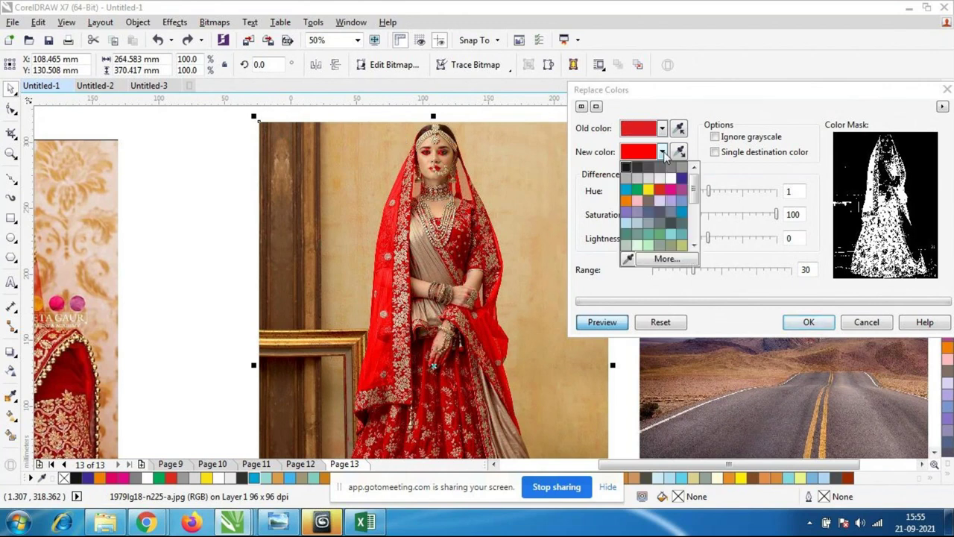
{"action": "left_click", "coordinate": [637, 224]}
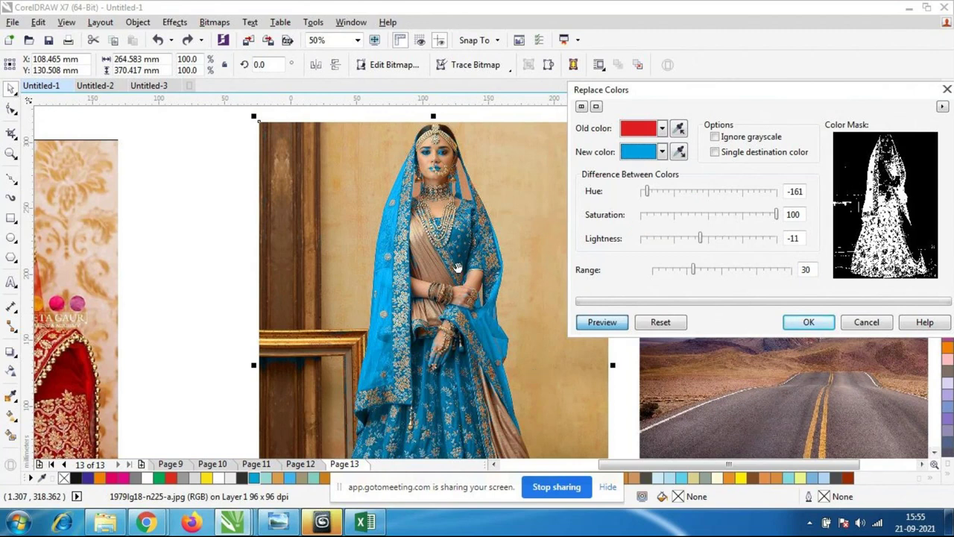
- Examine the blue recolor preview on the bride's face, jewellery and dress, and discard the adjustment
{"action": "left_click_drag", "start_coordinate": [458, 266], "coordinate": [432, 161]}
{"action": "scroll", "coordinate": [435, 186], "scroll_direction": "down", "scroll_amount": 2}
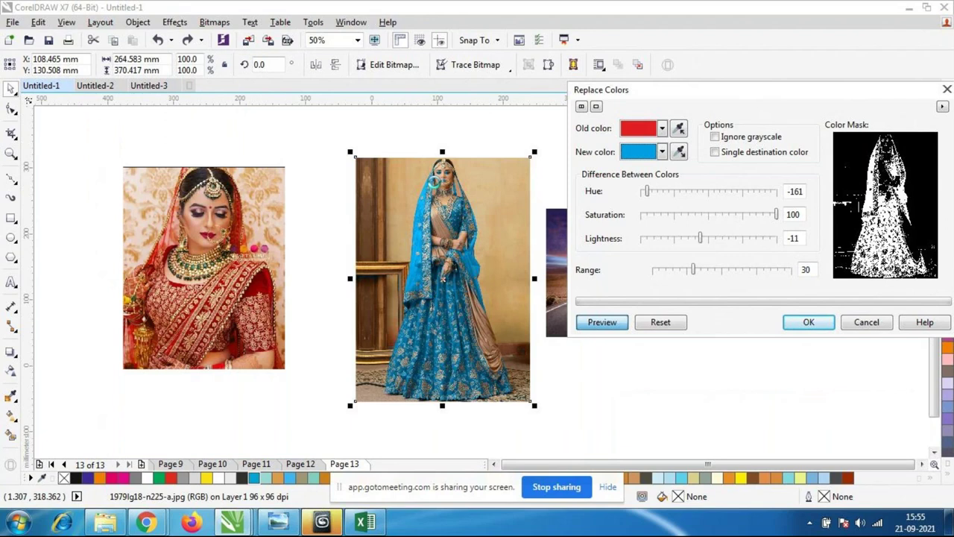
{"action": "scroll", "coordinate": [436, 182], "scroll_direction": "up", "scroll_amount": 2}
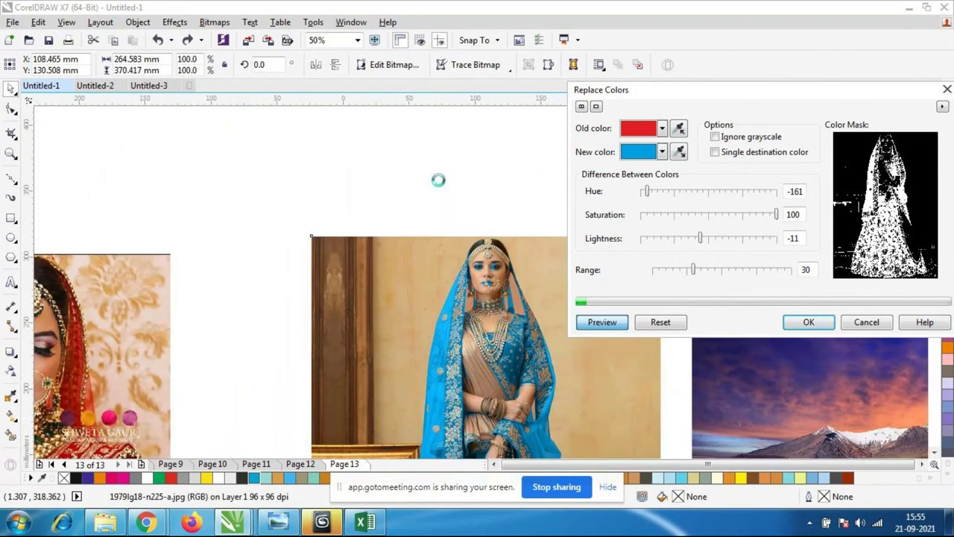
{"action": "scroll", "coordinate": [472, 281], "scroll_direction": "up", "scroll_amount": 3}
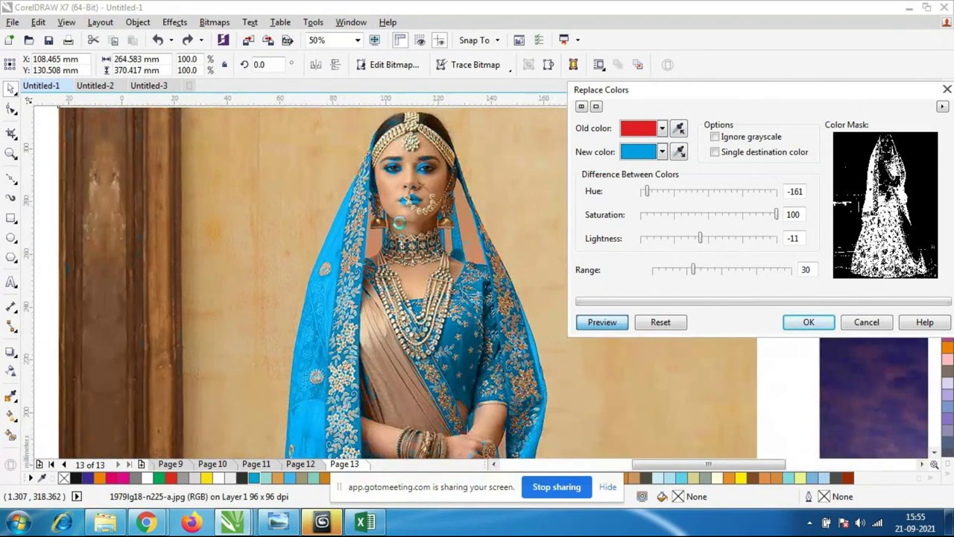
{"action": "scroll", "coordinate": [475, 237], "scroll_direction": "down", "scroll_amount": 2}
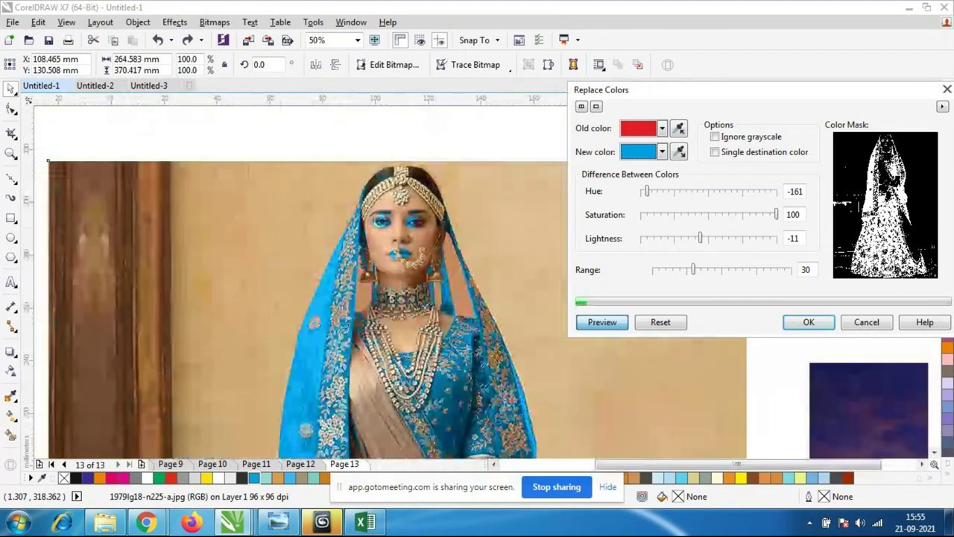
{"action": "scroll", "coordinate": [406, 348], "scroll_direction": "up", "scroll_amount": 3}
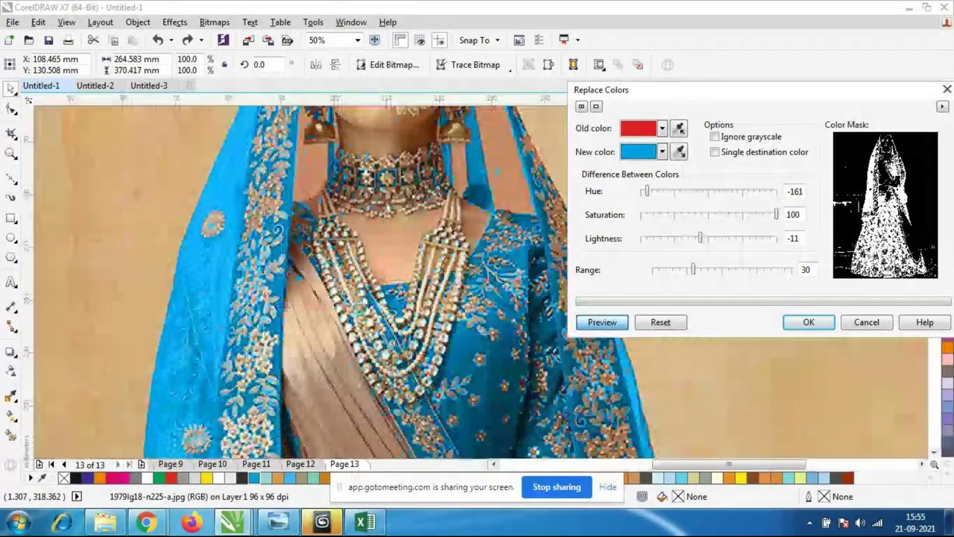
{"action": "scroll", "coordinate": [430, 298], "scroll_direction": "down", "scroll_amount": 3}
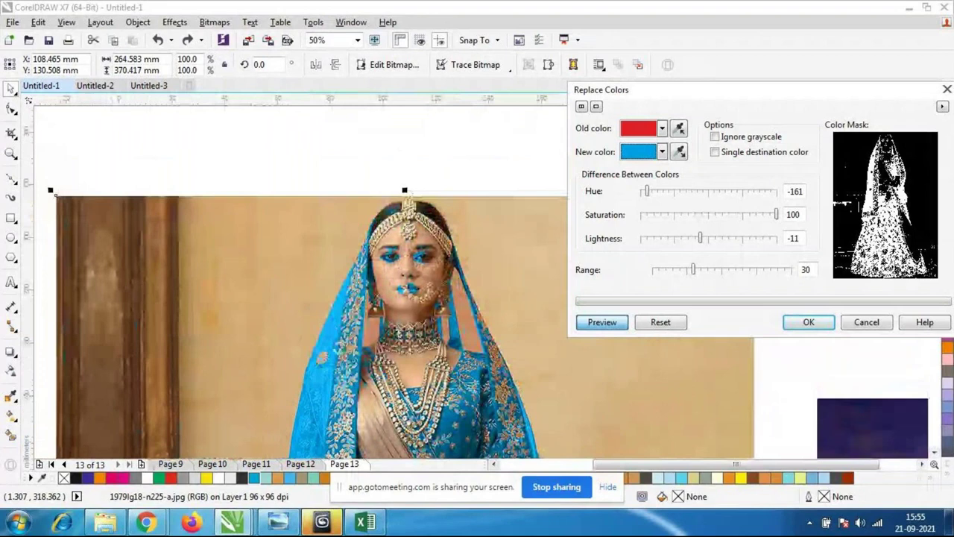
{"action": "scroll", "coordinate": [440, 313], "scroll_direction": "up", "scroll_amount": 4}
{"action": "scroll", "coordinate": [440, 313], "scroll_direction": "down", "scroll_amount": 3}
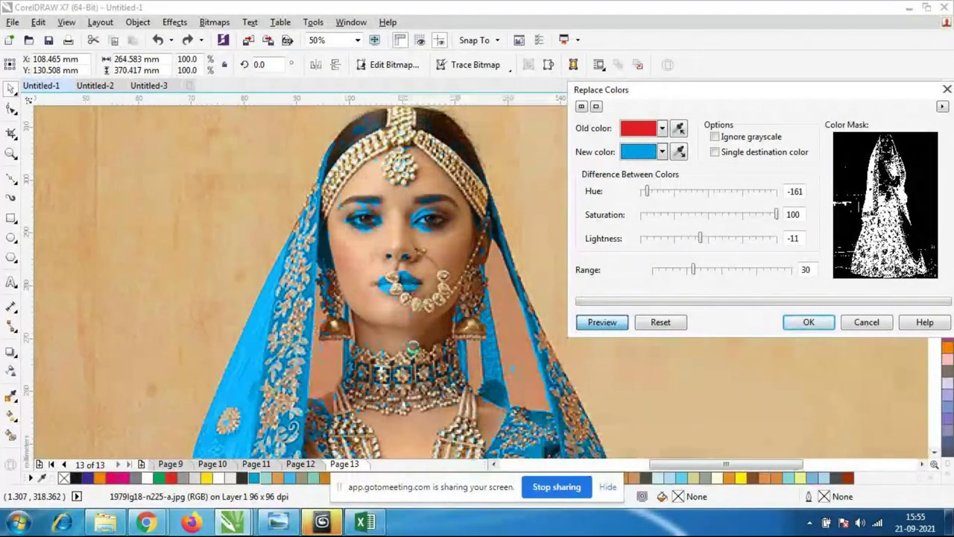
{"action": "scroll", "coordinate": [448, 297], "scroll_direction": "down", "scroll_amount": 4}
{"action": "scroll", "coordinate": [446, 276], "scroll_direction": "up", "scroll_amount": 2}
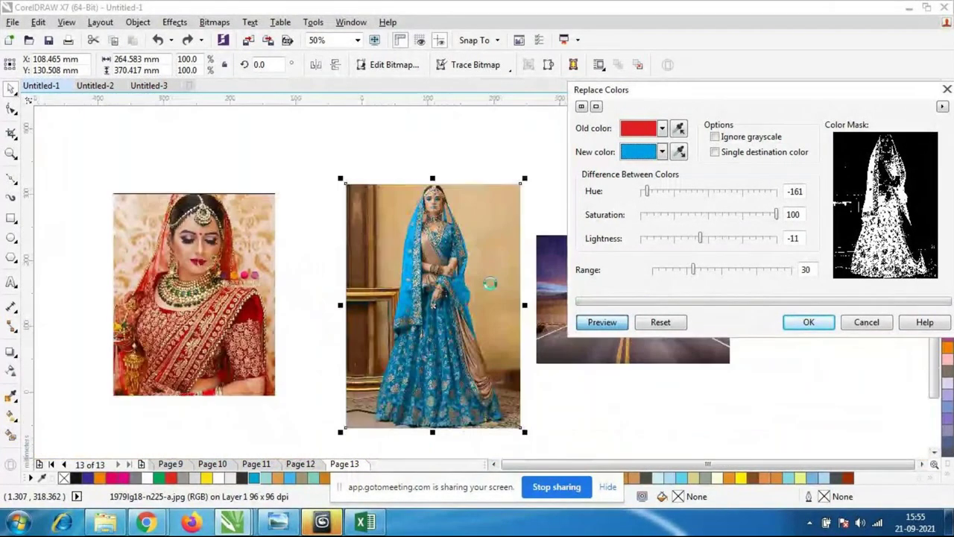
{"action": "left_click", "coordinate": [864, 322]}
- Reopen Replace Colors and sample the dark red of the close-up bride's sleeve as the old color
{"action": "scroll", "coordinate": [440, 312], "scroll_direction": "up", "scroll_amount": 2}
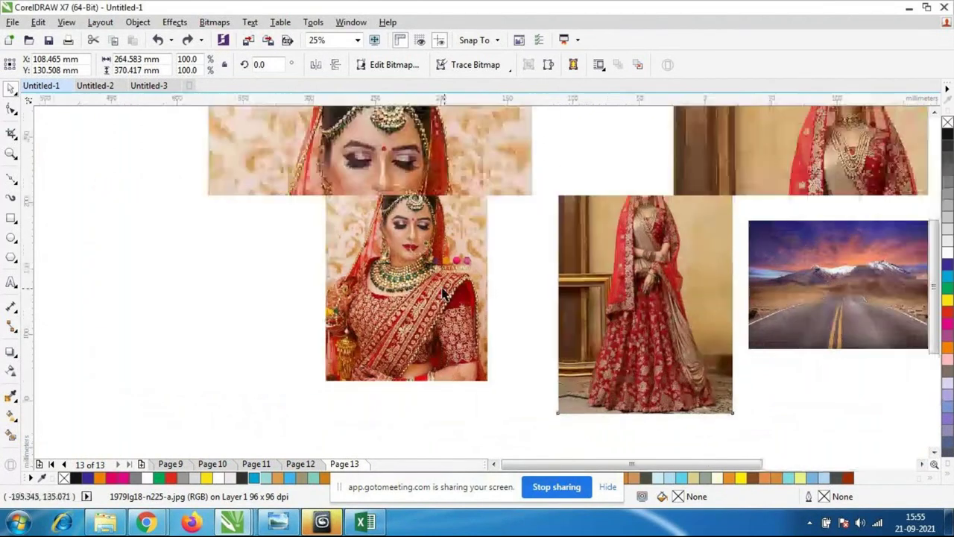
{"action": "scroll", "coordinate": [429, 315], "scroll_direction": "down", "scroll_amount": 1}
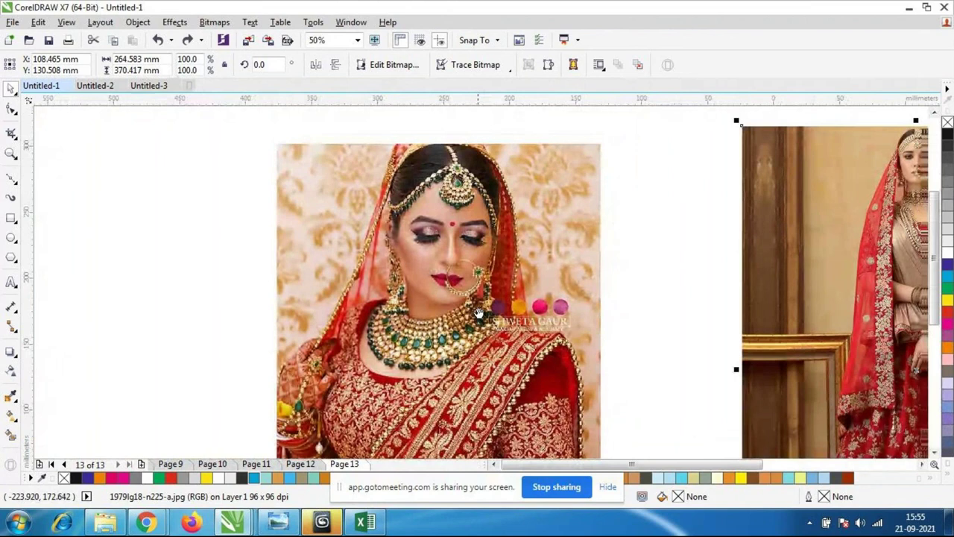
{"action": "left_click", "coordinate": [179, 21]}
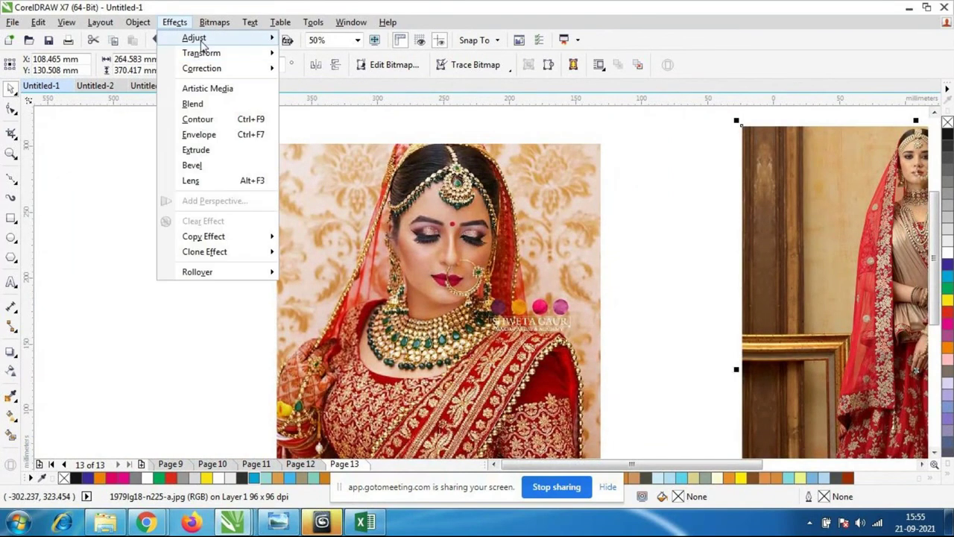
{"action": "mouse_move", "coordinate": [202, 43]}
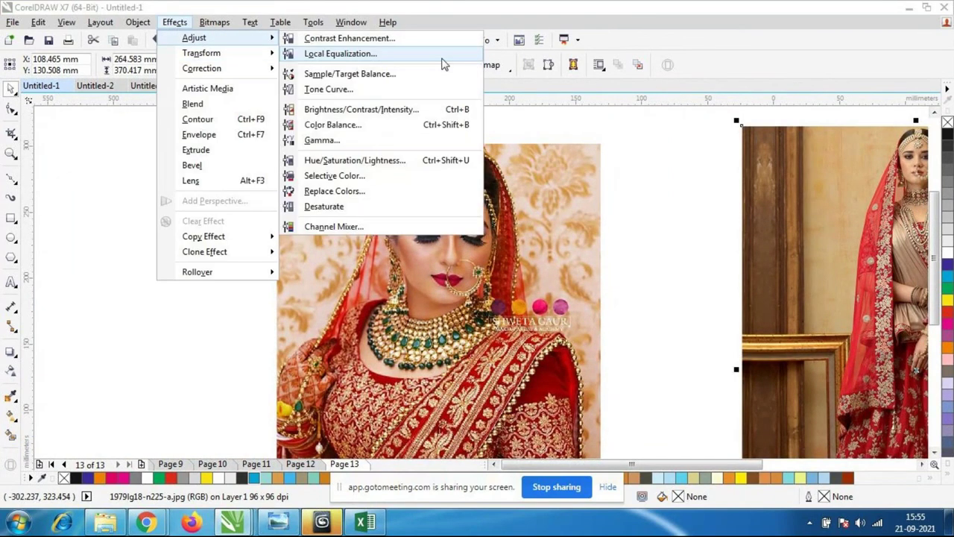
{"action": "left_click", "coordinate": [341, 192]}
{"action": "left_click_drag", "start_coordinate": [458, 138], "coordinate": [773, 128]}
{"action": "left_click", "coordinate": [707, 163]}
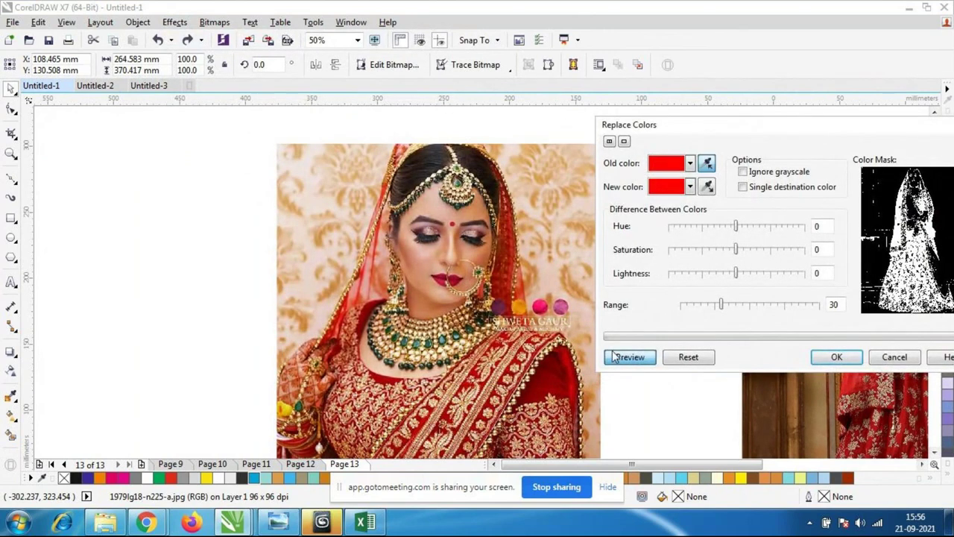
{"action": "left_click", "coordinate": [539, 385]}
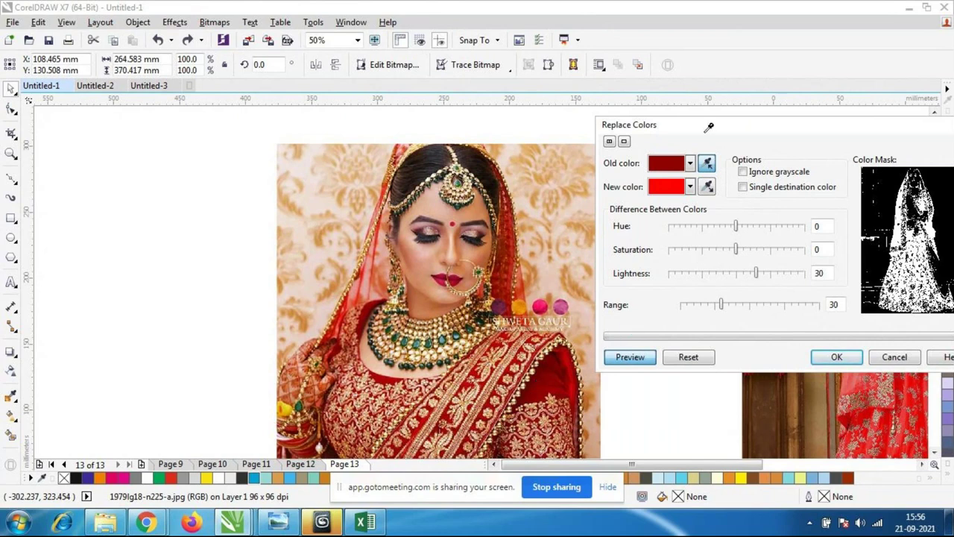
- Try yellow as the new color in Replace Colors, and cancel the adjustment
{"action": "left_click", "coordinate": [691, 186]}
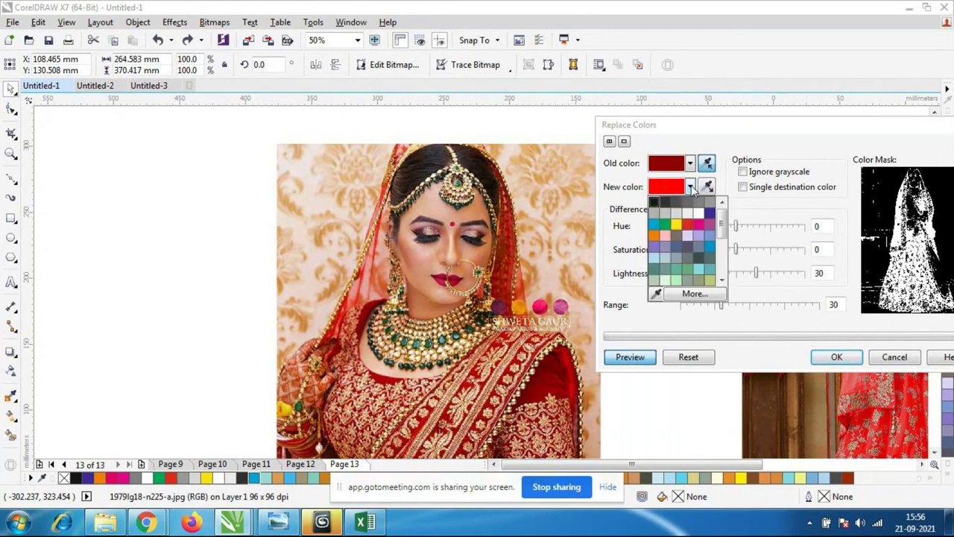
{"action": "left_click", "coordinate": [676, 226]}
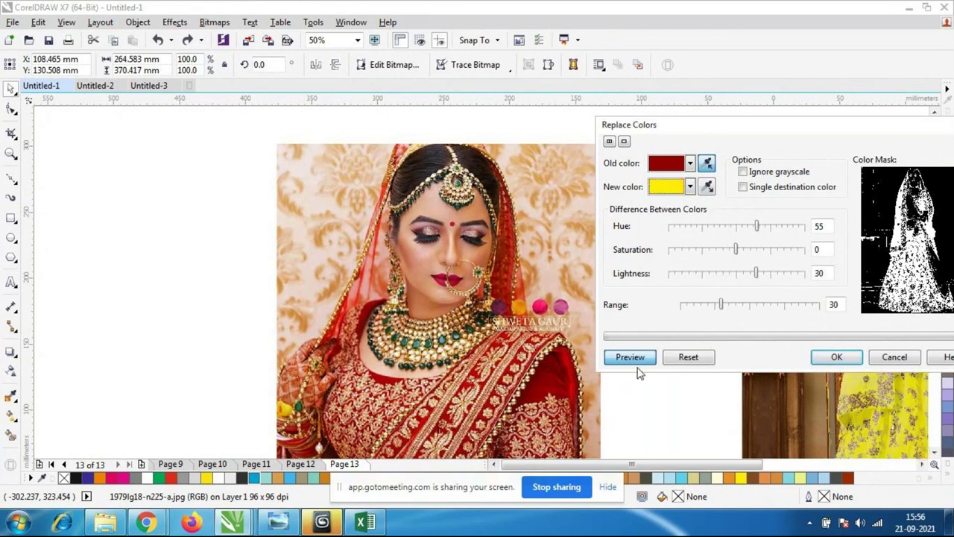
{"action": "left_click_drag", "start_coordinate": [743, 128], "coordinate": [632, 124]}
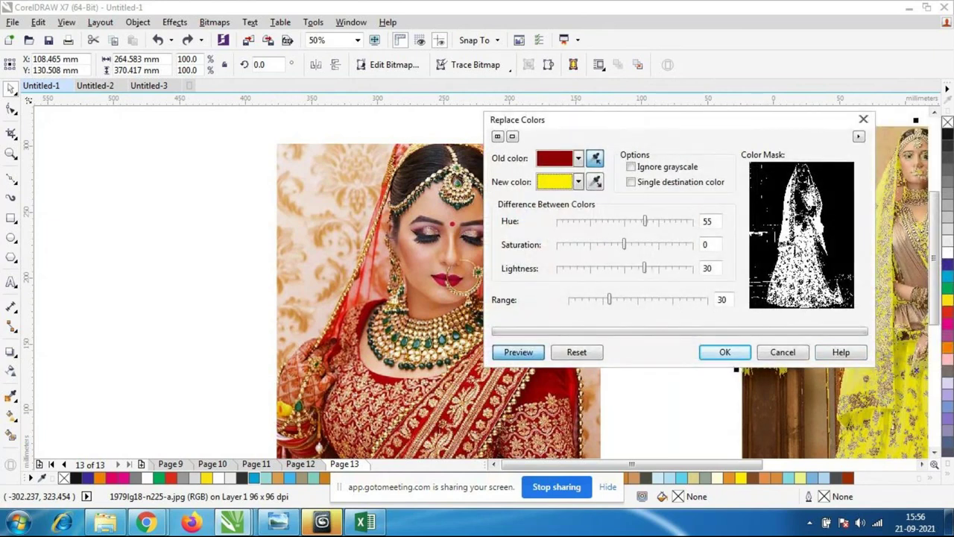
{"action": "left_click", "coordinate": [803, 354]}
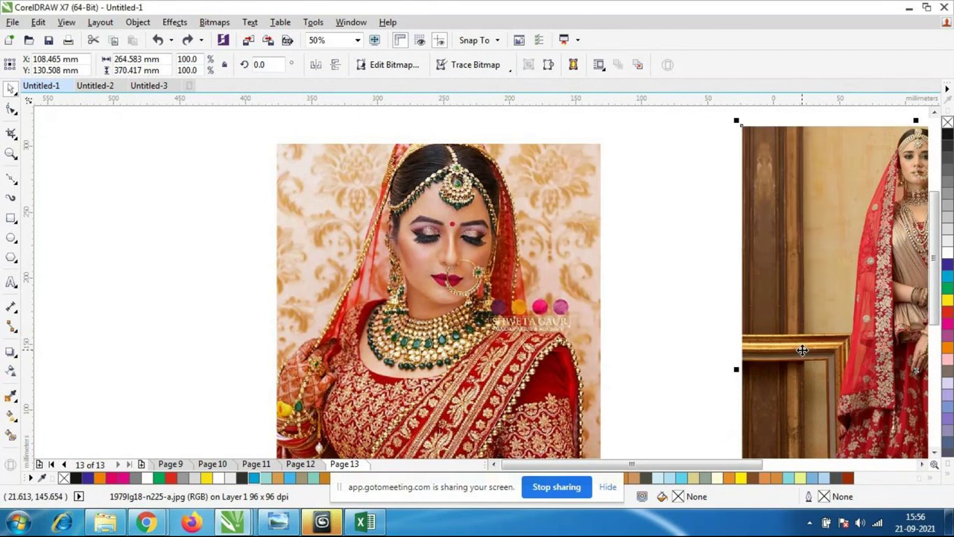
- Move the full-length bride photo to the far side of the close-up, and the close-up next to the road landscape
{"action": "left_click_drag", "start_coordinate": [637, 304], "coordinate": [468, 213]}
{"action": "scroll", "coordinate": [590, 222], "scroll_direction": "down", "scroll_amount": 4}
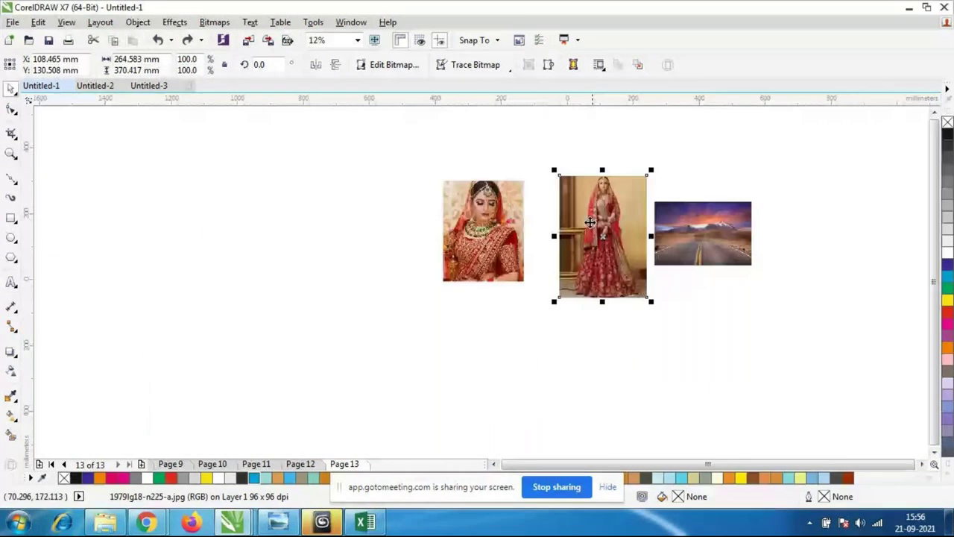
{"action": "scroll", "coordinate": [589, 222], "scroll_direction": "up", "scroll_amount": 2}
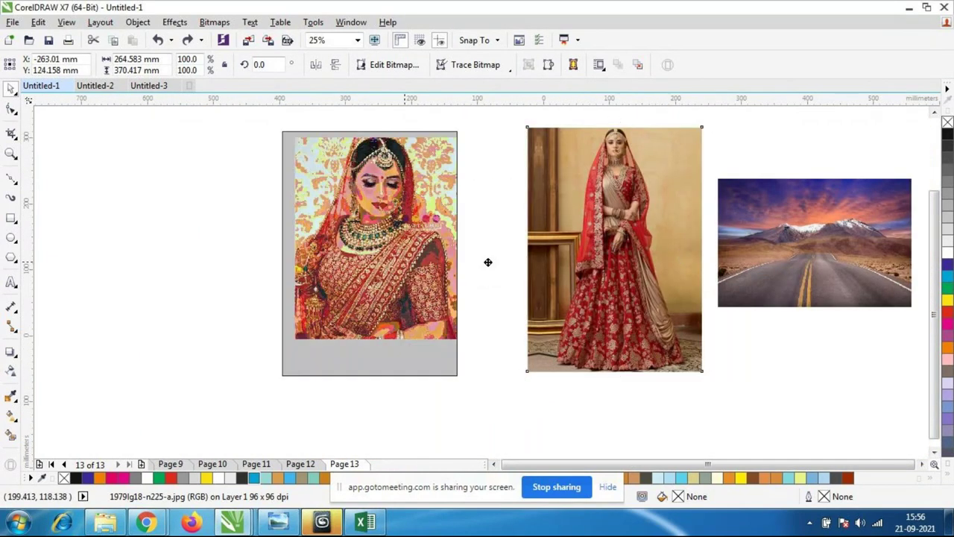
{"action": "key", "text": "ctrl+shift+z"}
{"action": "key", "text": "ctrl+shift+z"}
{"action": "key", "text": "ctrl+shift+z"}
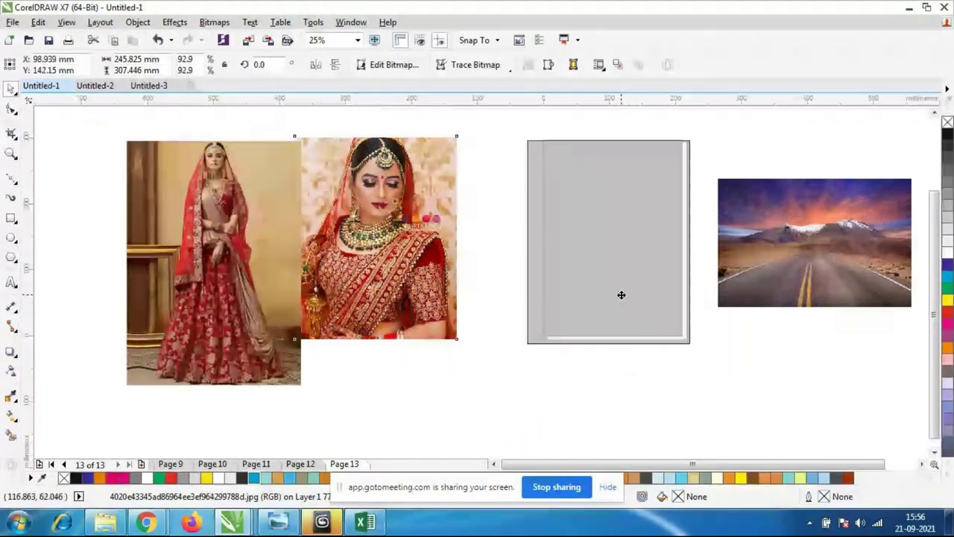
- Move the full-length bride photo closer to the close-up portrait, and select the close-up
{"action": "key", "text": "ctrl+z"}
{"action": "key", "text": "ctrl+z"}
{"action": "key", "text": "ctrl+z"}
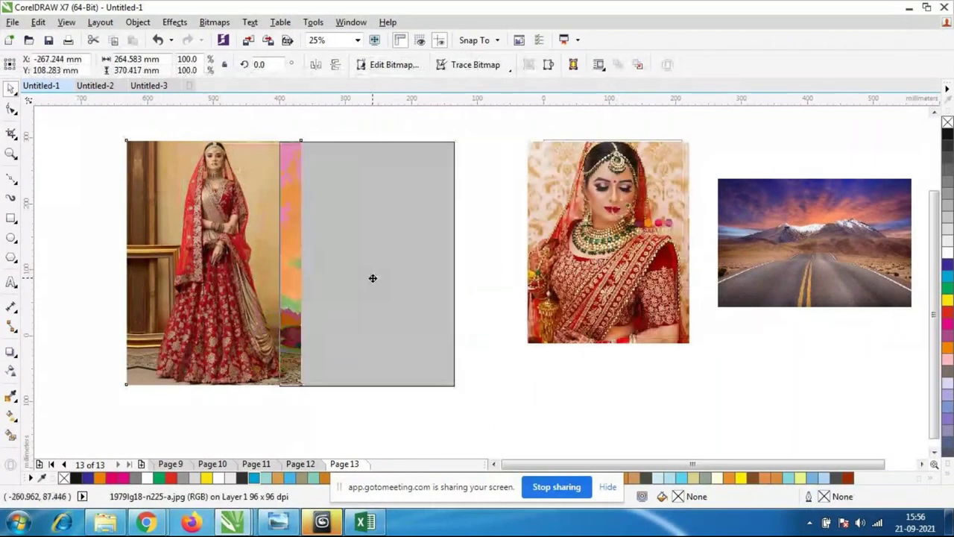
{"action": "key", "text": "ctrl+z"}
{"action": "scroll", "coordinate": [782, 242], "scroll_direction": "down", "scroll_amount": 2}
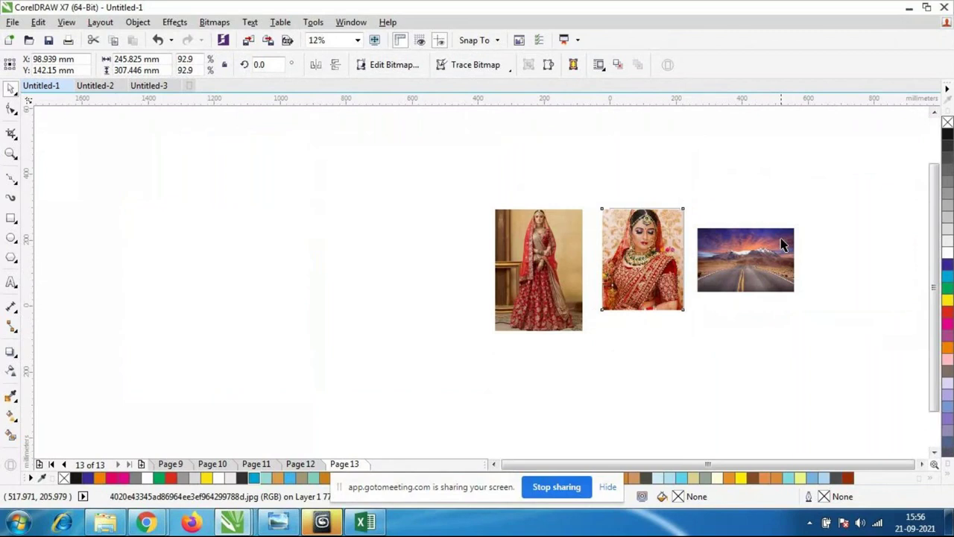
{"action": "scroll", "coordinate": [783, 242], "scroll_direction": "up", "scroll_amount": 2}
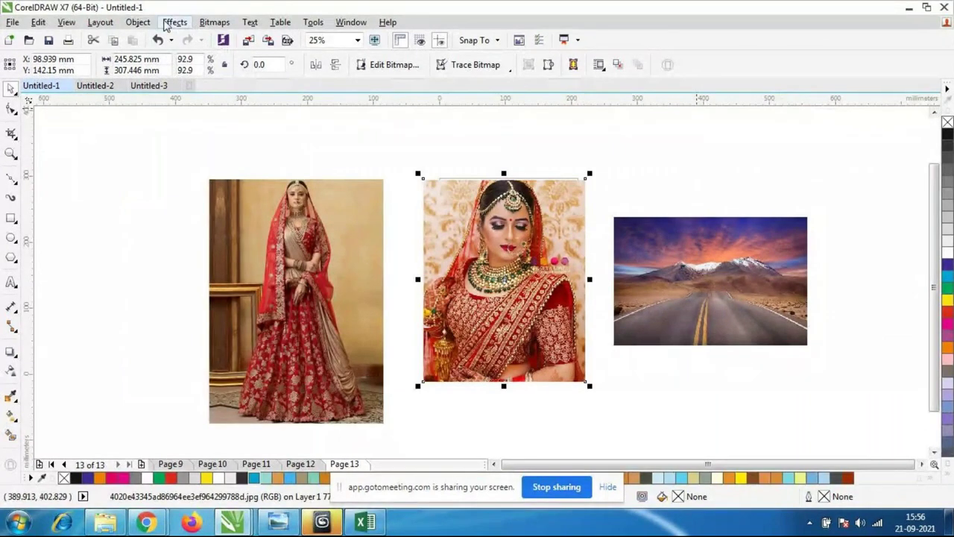
- Open Replace Colors for the close-up bride photo and sample the dark red of her sleeve as the old color
{"action": "left_click", "coordinate": [167, 25]}
{"action": "mouse_move", "coordinate": [192, 39]}
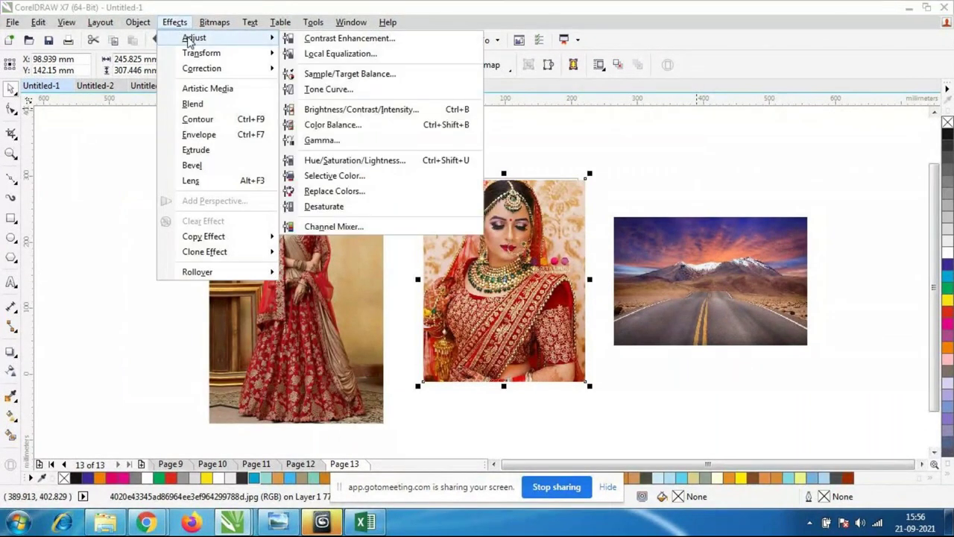
{"action": "left_click", "coordinate": [336, 191]}
{"action": "left_click_drag", "start_coordinate": [511, 145], "coordinate": [843, 98]}
{"action": "left_click", "coordinate": [726, 122]}
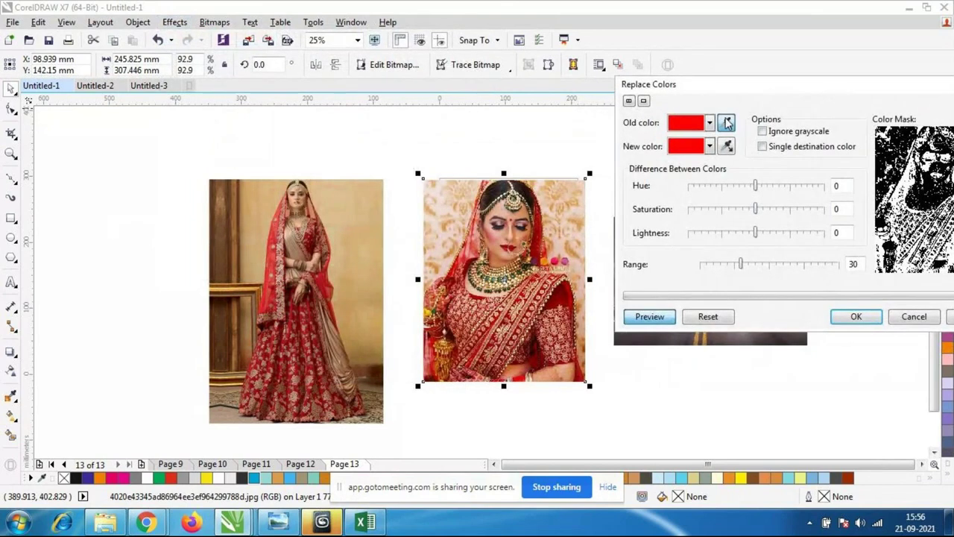
{"action": "left_click", "coordinate": [564, 293]}
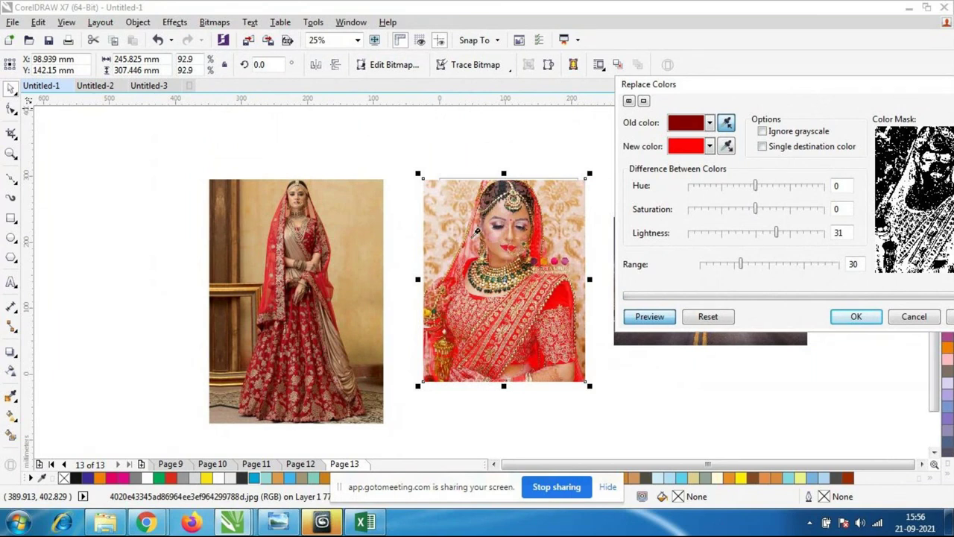
- Try bright blue and teal green as the new color for the sampled dark red
{"action": "left_click", "coordinate": [710, 147]}
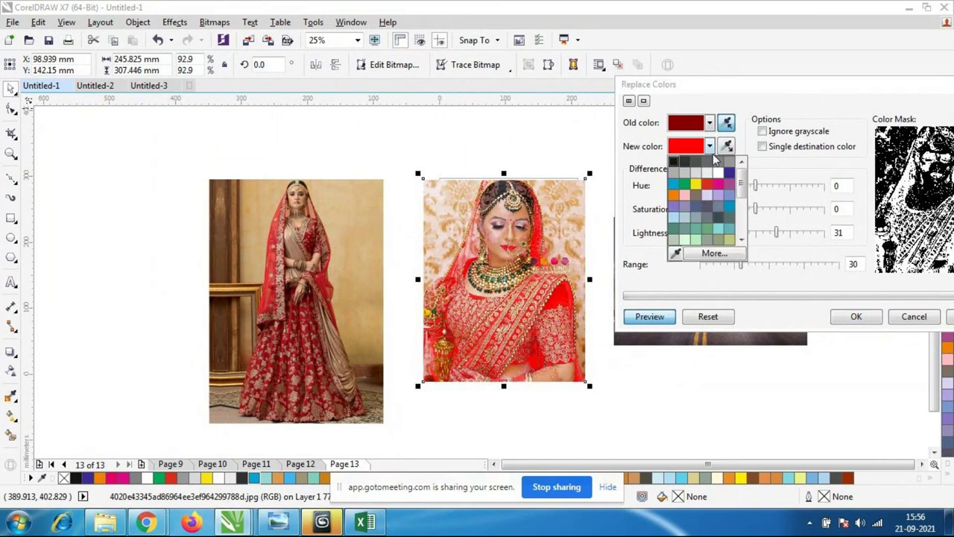
{"action": "left_click", "coordinate": [678, 184]}
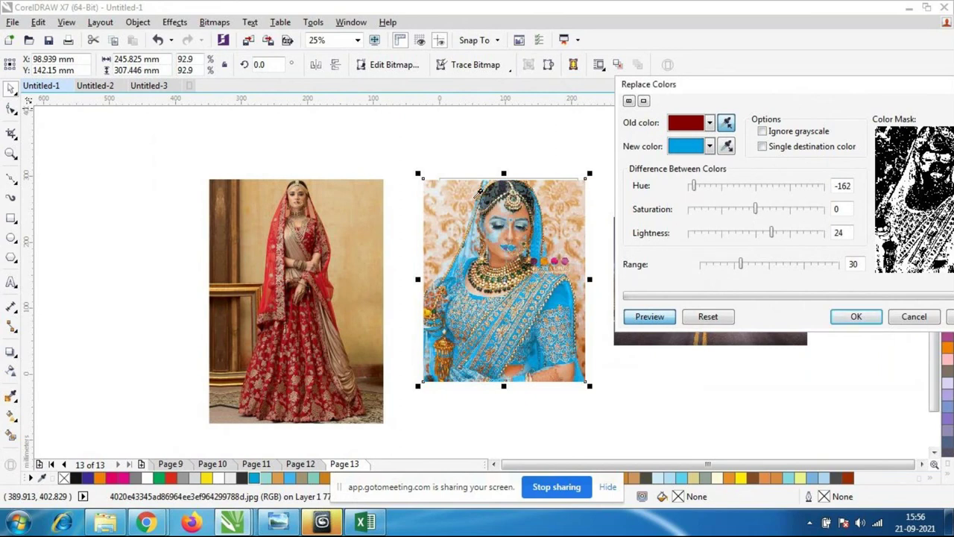
{"action": "left_click", "coordinate": [710, 146]}
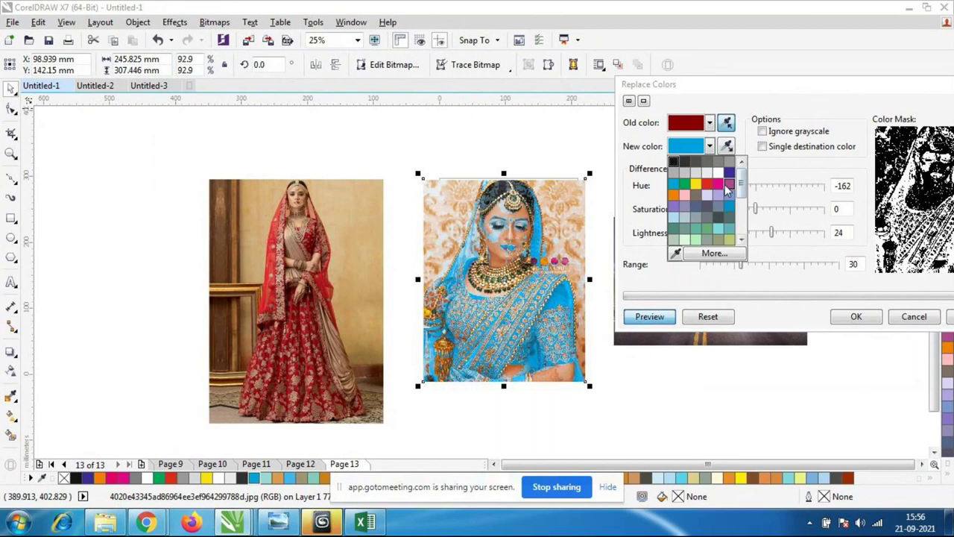
{"action": "left_click", "coordinate": [695, 233]}
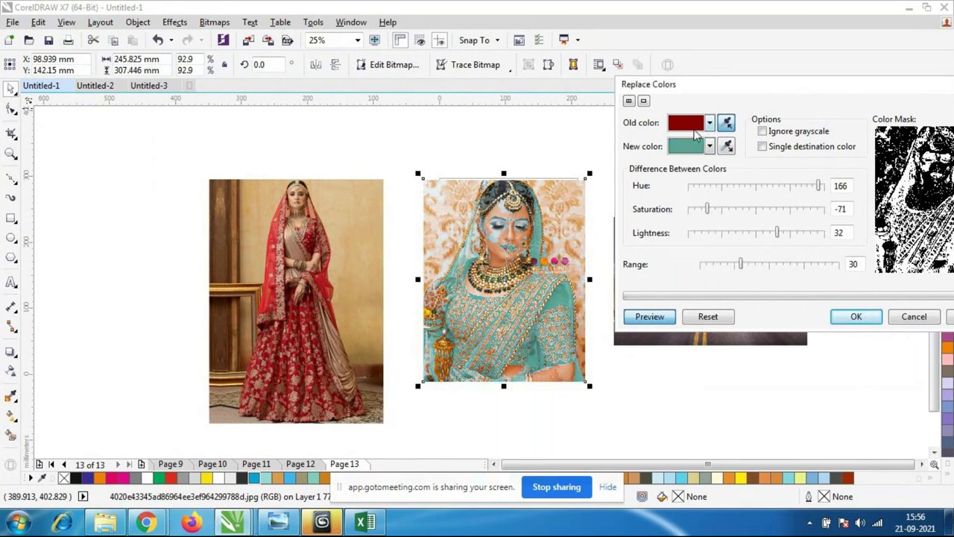
- Try orange as the new color and preview the replacement on the close-up photo
{"action": "left_click", "coordinate": [709, 147]}
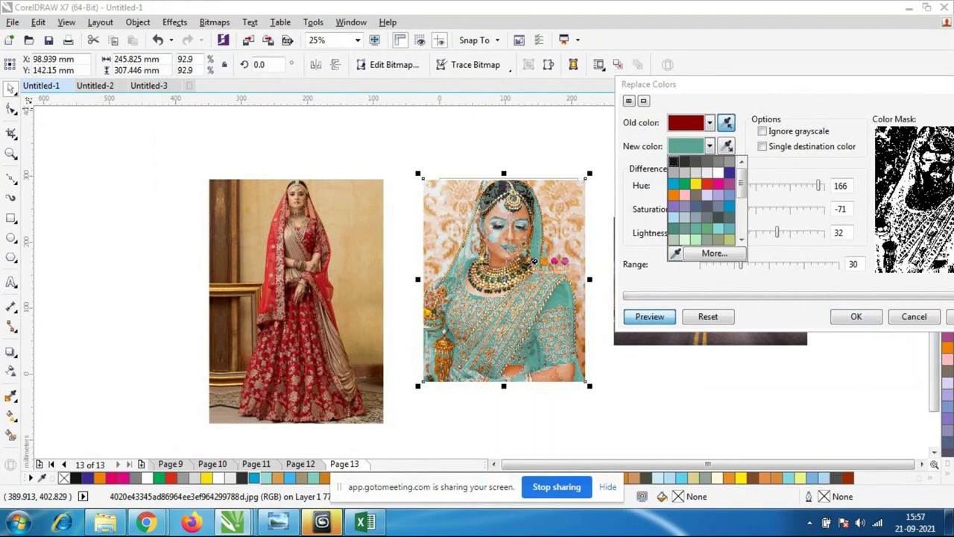
{"action": "left_click", "coordinate": [674, 195]}
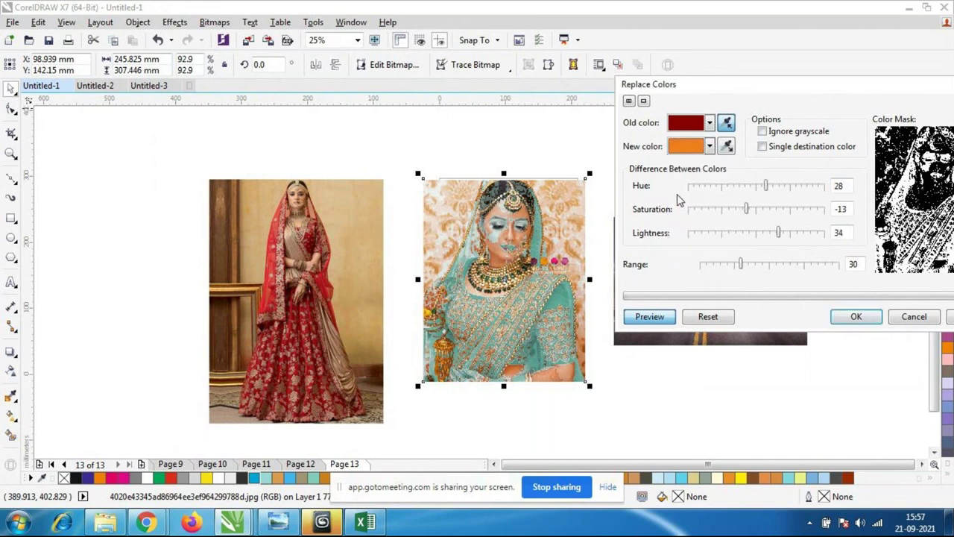
{"action": "left_click", "coordinate": [666, 316]}
{"action": "left_click", "coordinate": [666, 316]}
- Try skin tones sampled from the bride's face as the old color, and cancel the Replace Colors adjustment
{"action": "left_click", "coordinate": [505, 254]}
{"action": "left_click", "coordinate": [505, 253]}
{"action": "scroll", "coordinate": [504, 253], "scroll_direction": "up", "scroll_amount": 4}
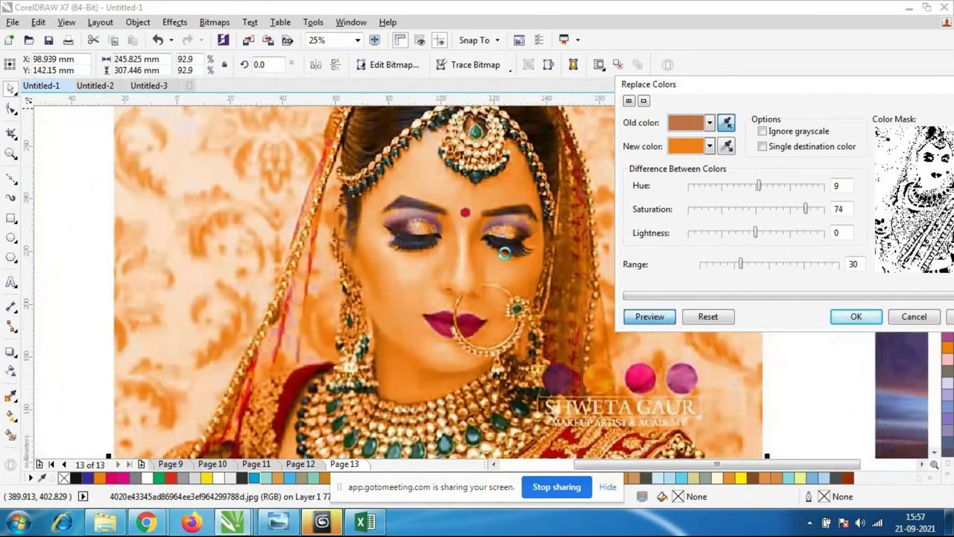
{"action": "left_click", "coordinate": [505, 253]}
{"action": "left_click", "coordinate": [481, 219]}
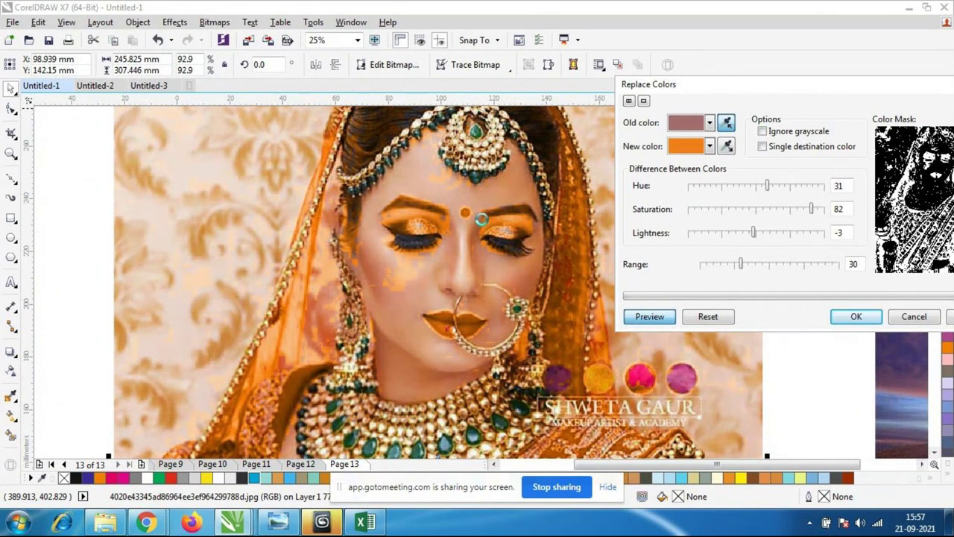
{"action": "scroll", "coordinate": [482, 218], "scroll_direction": "down", "scroll_amount": 3}
{"action": "scroll", "coordinate": [453, 214], "scroll_direction": "up", "scroll_amount": 3}
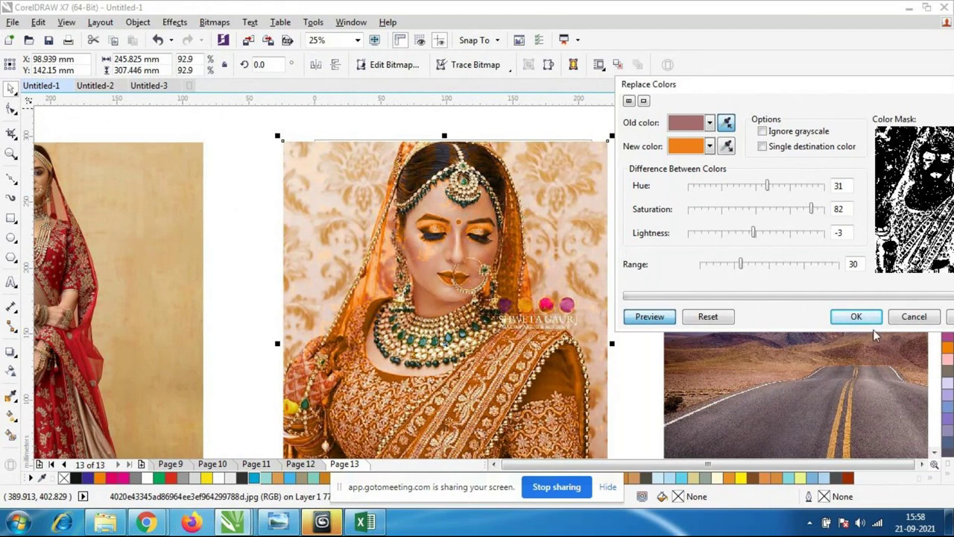
{"action": "key", "text": "Escape"}
{"action": "scroll", "coordinate": [873, 335], "scroll_direction": "up", "scroll_amount": 2}
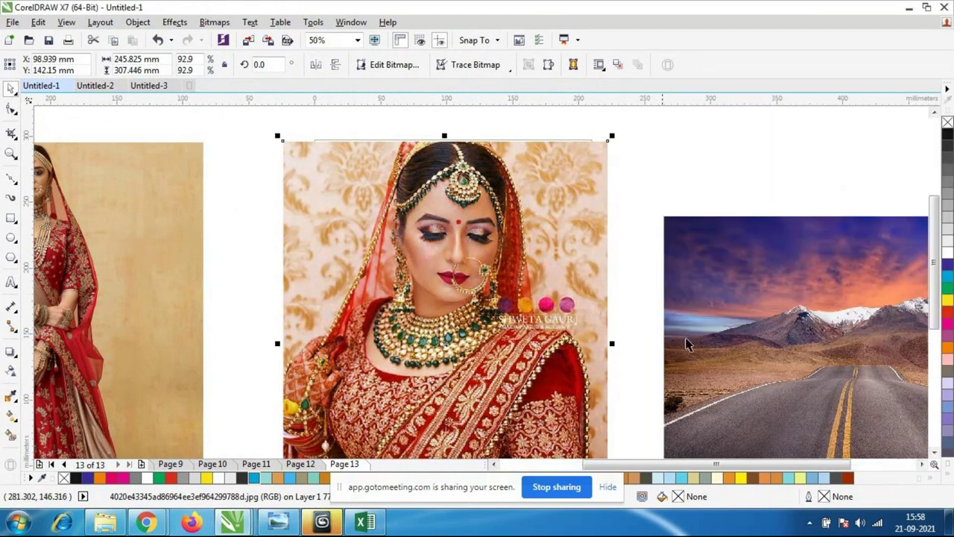
{"action": "scroll", "coordinate": [544, 258], "scroll_direction": "down", "scroll_amount": 2}
{"action": "scroll", "coordinate": [541, 267], "scroll_direction": "up", "scroll_amount": 4}
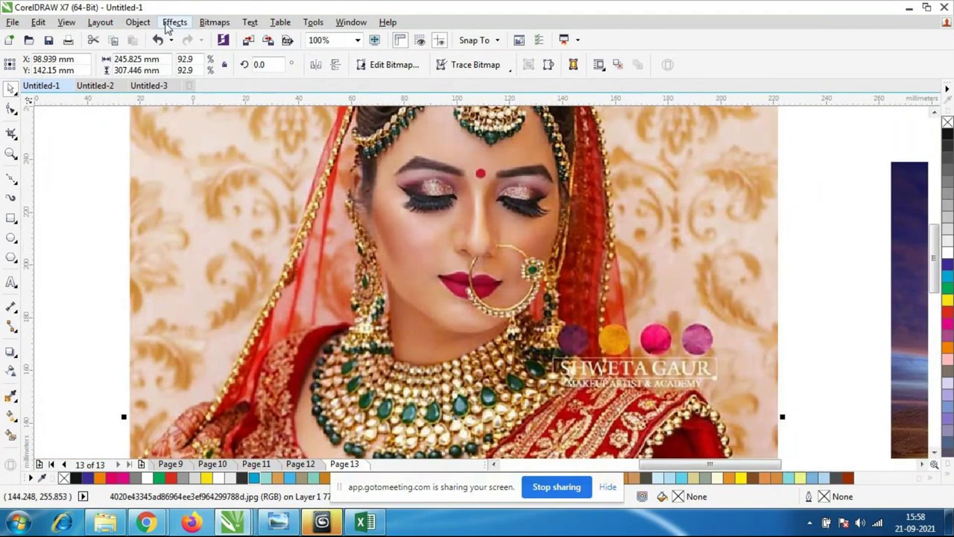
{"action": "left_click", "coordinate": [174, 22]}
{"action": "mouse_move", "coordinate": [221, 44]}
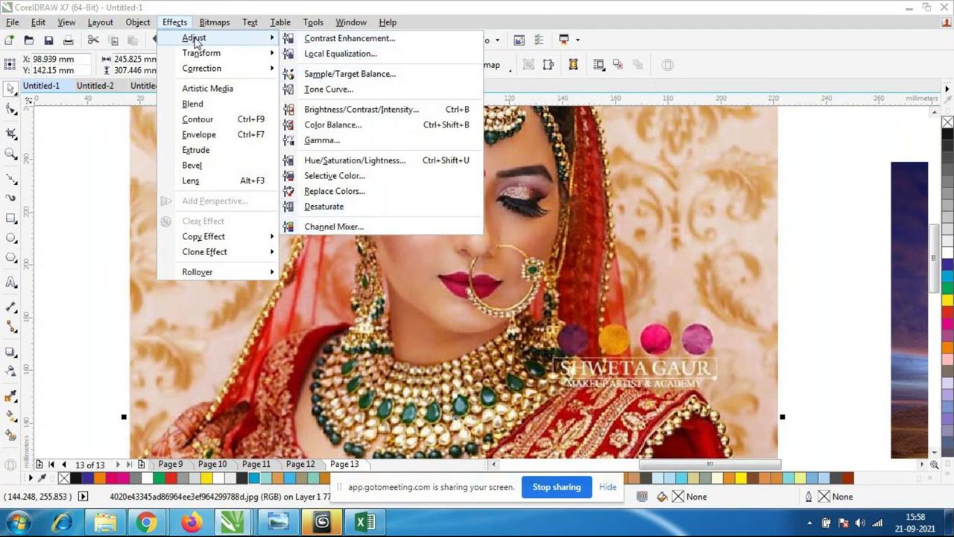
{"action": "key", "text": "Escape"}
{"action": "left_click", "coordinate": [710, 46]}
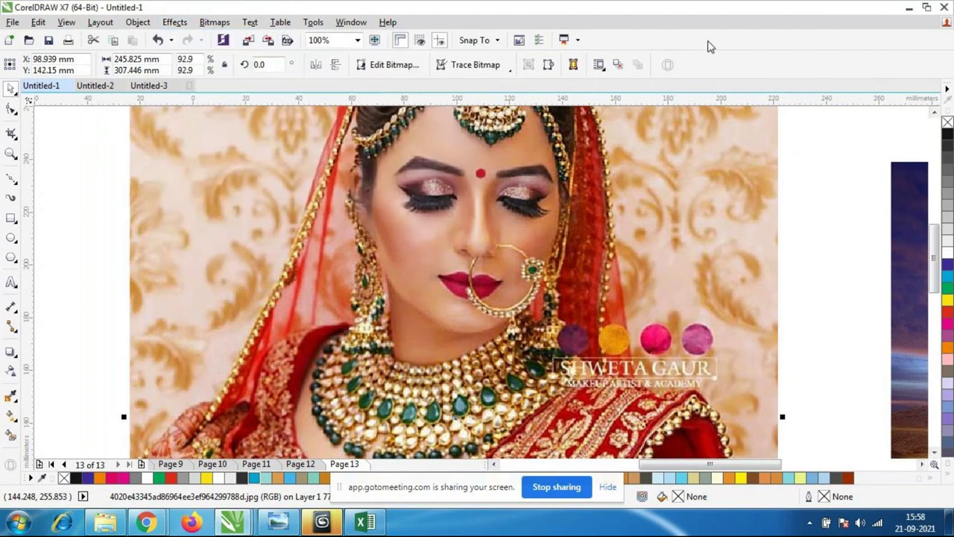
- Switch to the GoToMeeting session in Chrome and look through the participant list
{"action": "left_click", "coordinate": [146, 524]}
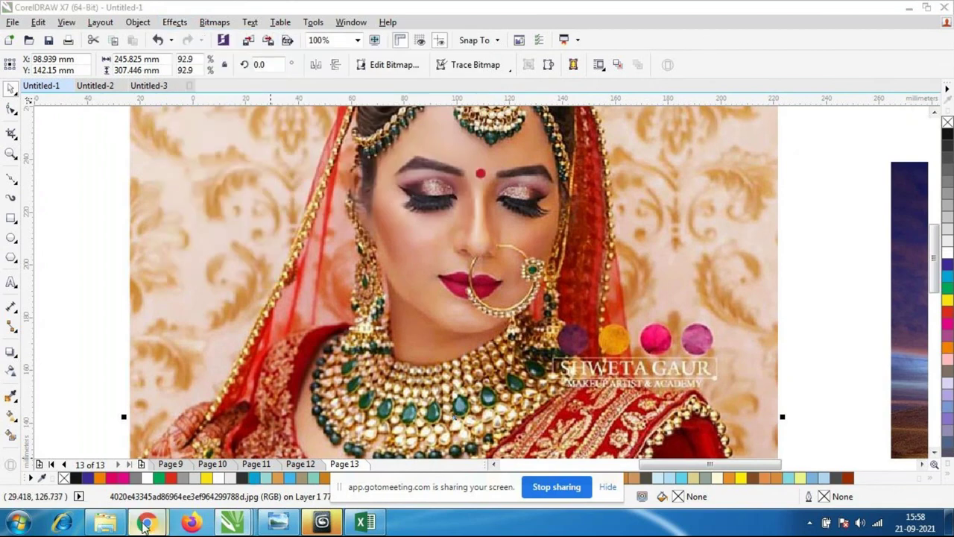
{"action": "left_click", "coordinate": [126, 441]}
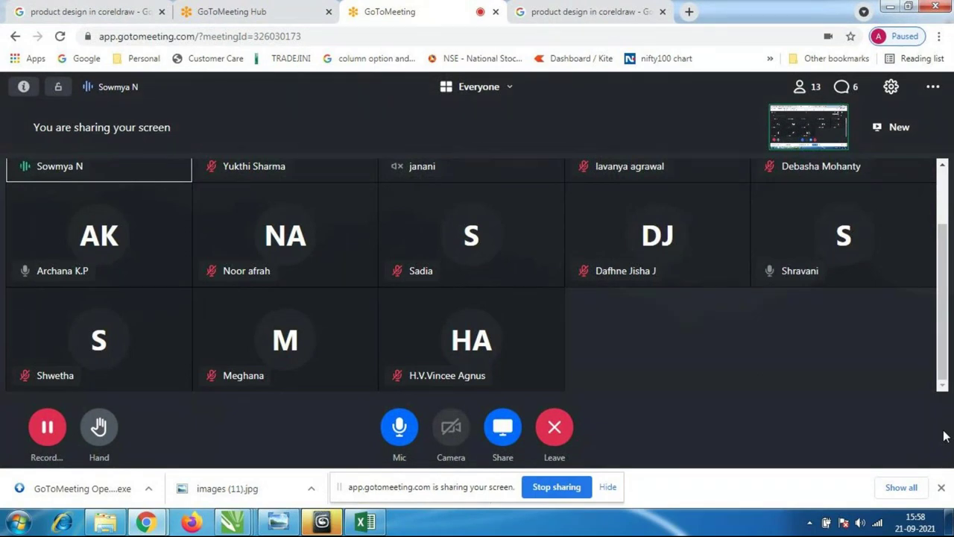
{"action": "scroll", "coordinate": [944, 216], "scroll_direction": "up", "scroll_amount": 2}
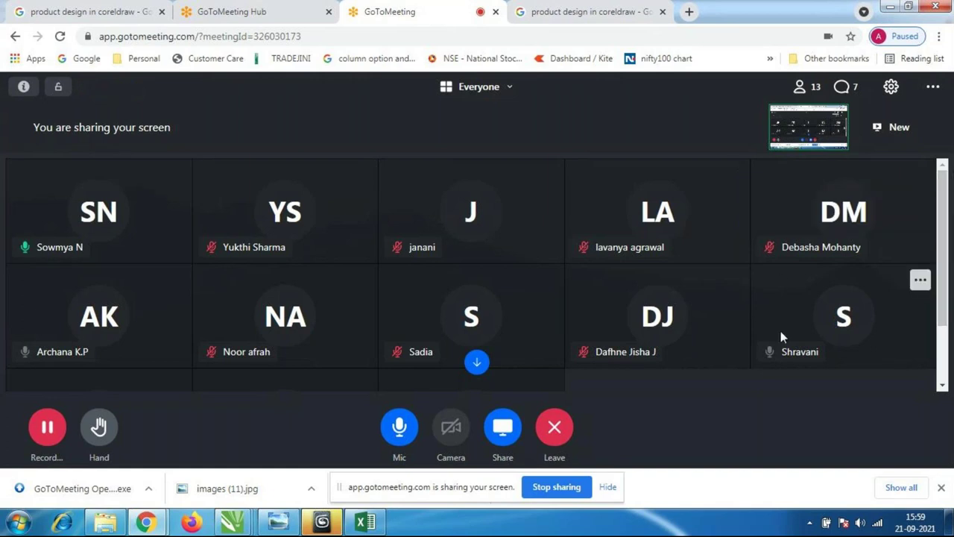
{"action": "scroll", "coordinate": [780, 330], "scroll_direction": "down", "scroll_amount": 2}
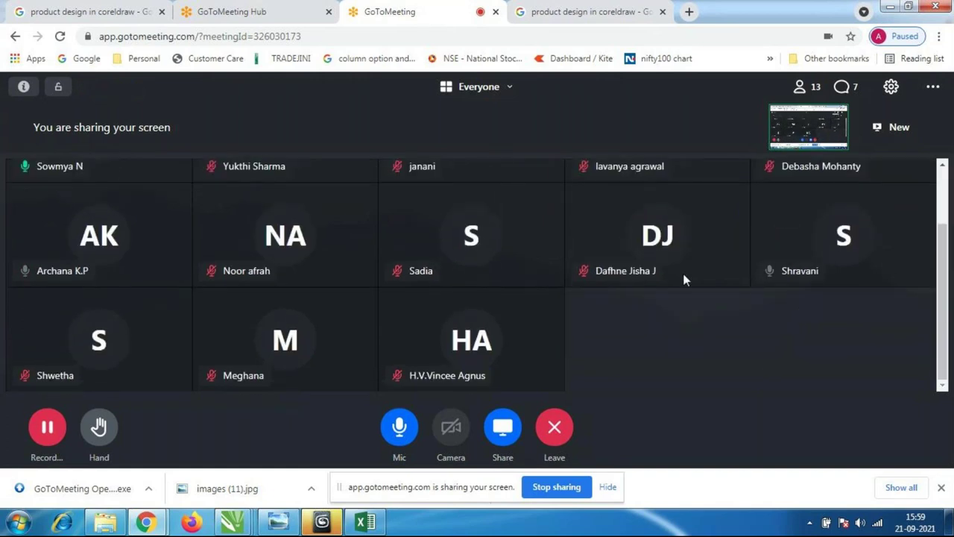
- Return to the Untitled-1 document in CorelDRAW with all three photos in view
{"action": "mouse_move", "coordinate": [232, 521]}
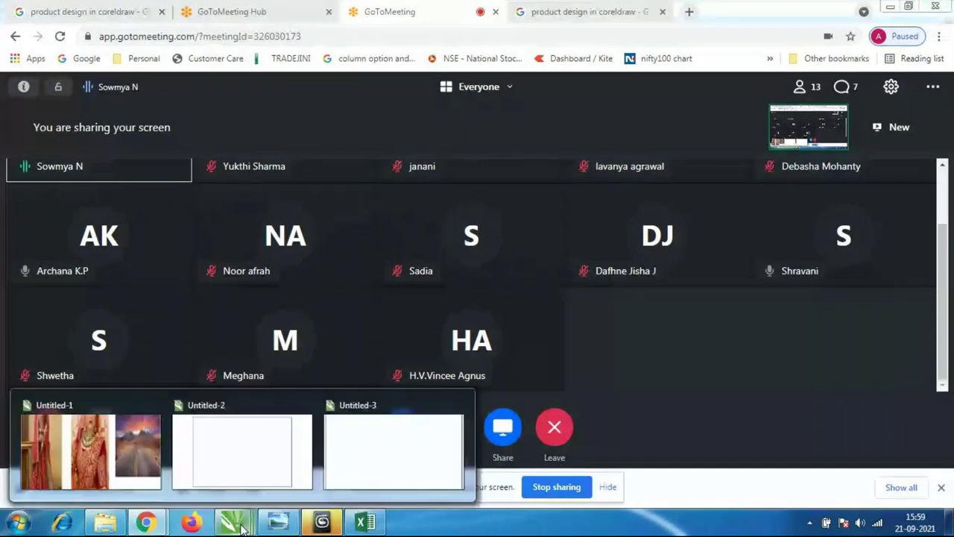
{"action": "left_click", "coordinate": [247, 475]}
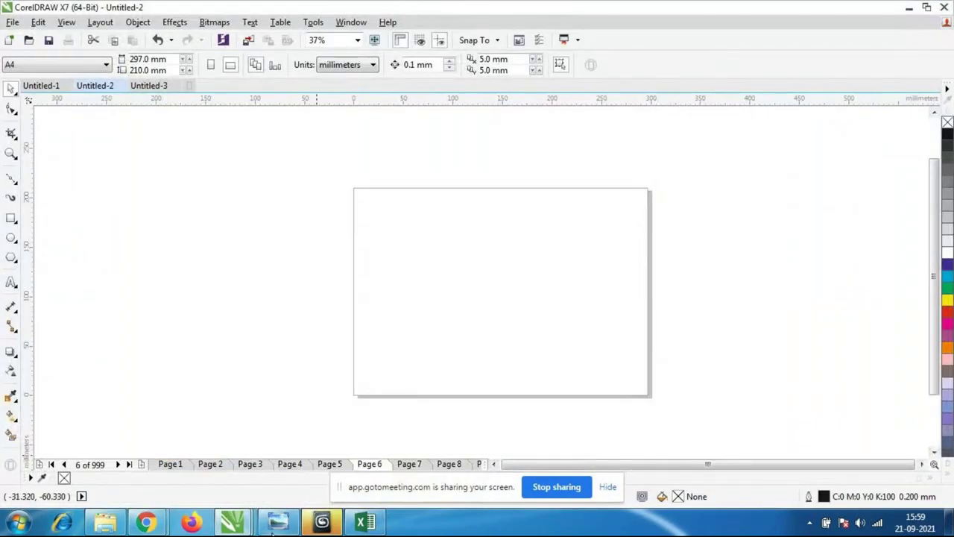
{"action": "mouse_move", "coordinate": [239, 522]}
{"action": "left_click", "coordinate": [94, 452]}
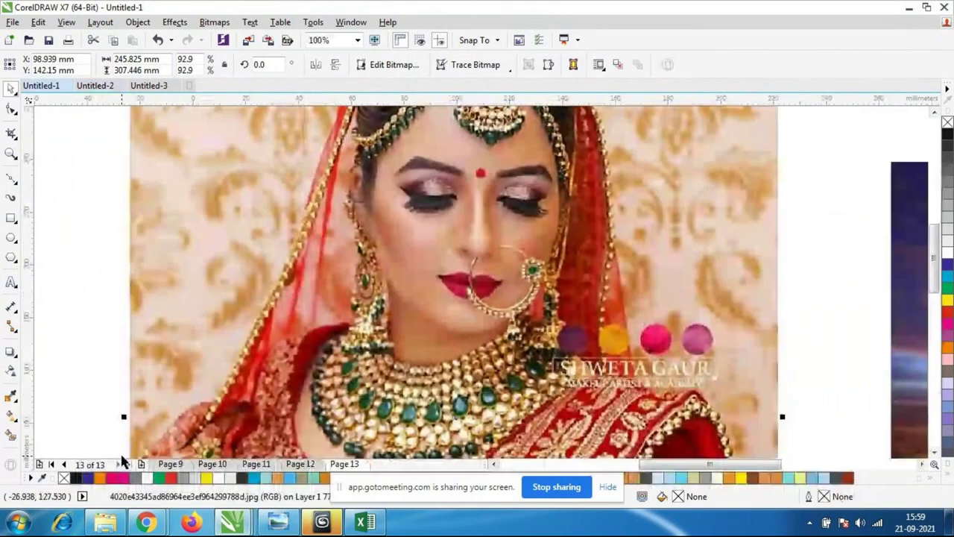
{"action": "scroll", "coordinate": [514, 304], "scroll_direction": "down", "scroll_amount": 4}
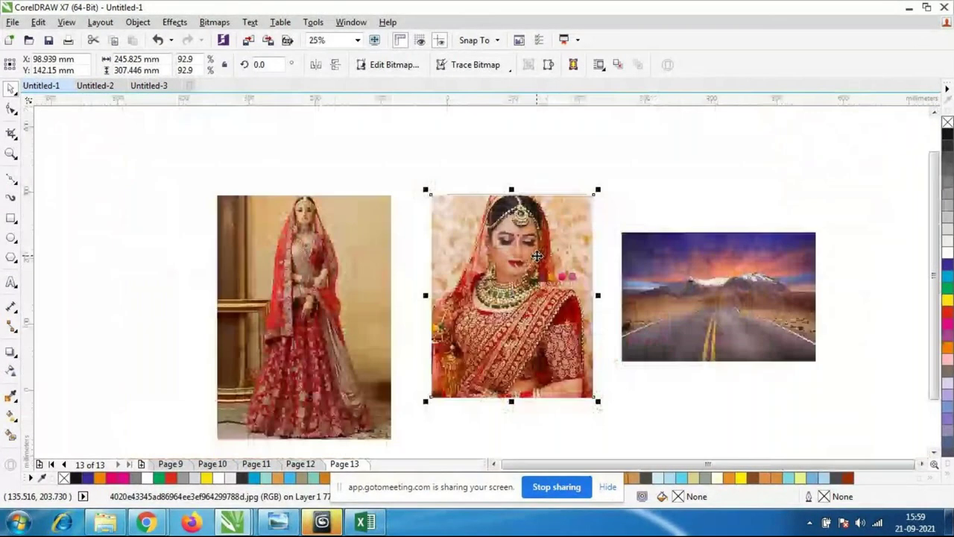
- Move the full-length bride photo farther from the close-up, shift the close-up slightly away from the road landscape, and clear the selection
{"action": "left_click_drag", "start_coordinate": [655, 274], "coordinate": [588, 272]}
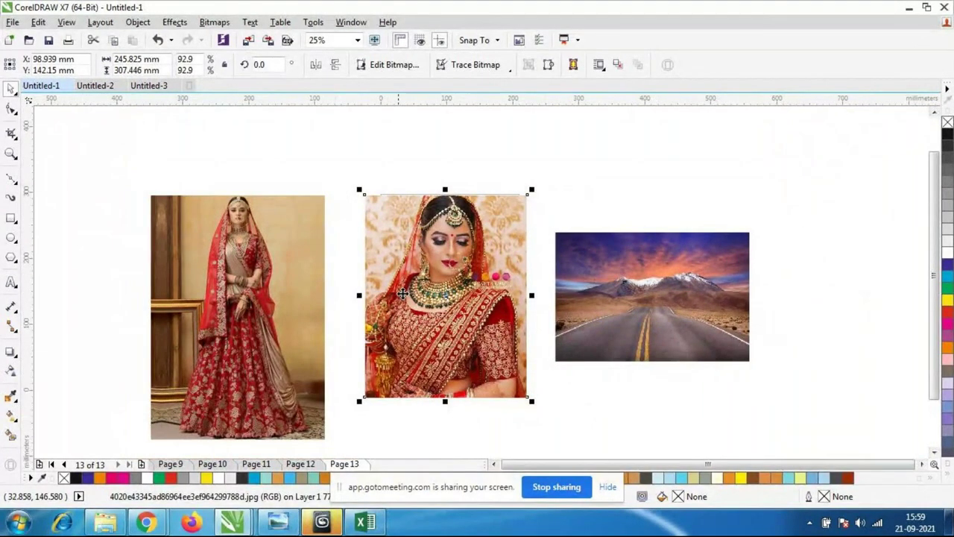
{"action": "left_click_drag", "start_coordinate": [280, 302], "coordinate": [163, 302]}
{"action": "mouse_move", "coordinate": [443, 312]}
{"action": "left_mouse_down"}
{"action": "mouse_move", "coordinate": [311, 276]}
{"action": "mouse_move", "coordinate": [437, 316]}
{"action": "left_mouse_up"}
{"action": "left_click", "coordinate": [564, 401]}
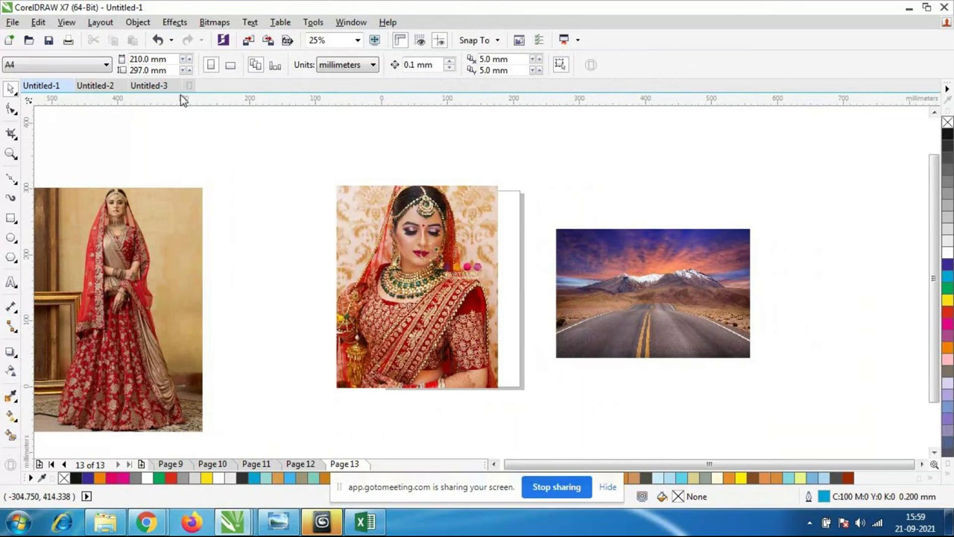
- Apply the Invert Colors transform to the close-up bride photo
{"action": "left_click", "coordinate": [175, 22]}
{"action": "mouse_move", "coordinate": [189, 58]}
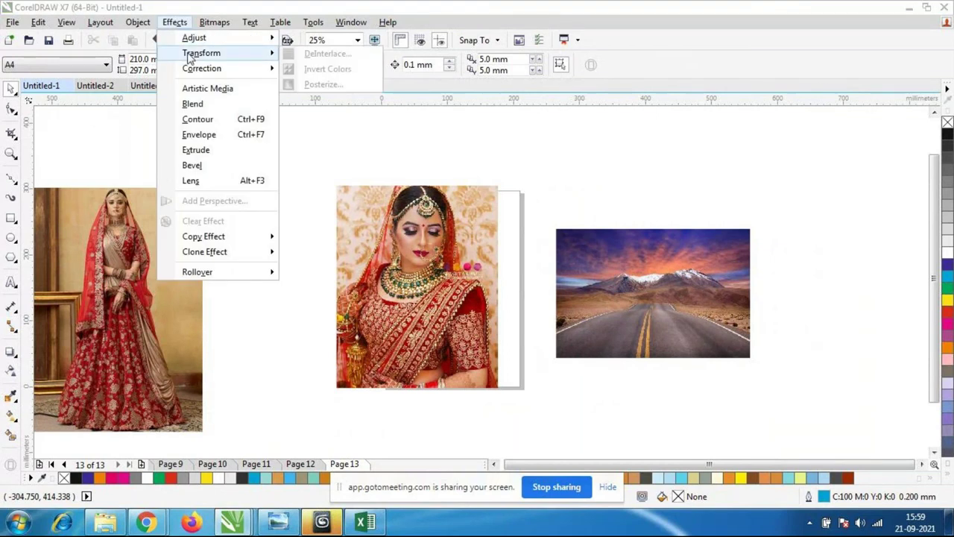
{"action": "left_click", "coordinate": [416, 320]}
{"action": "left_click", "coordinate": [402, 320]}
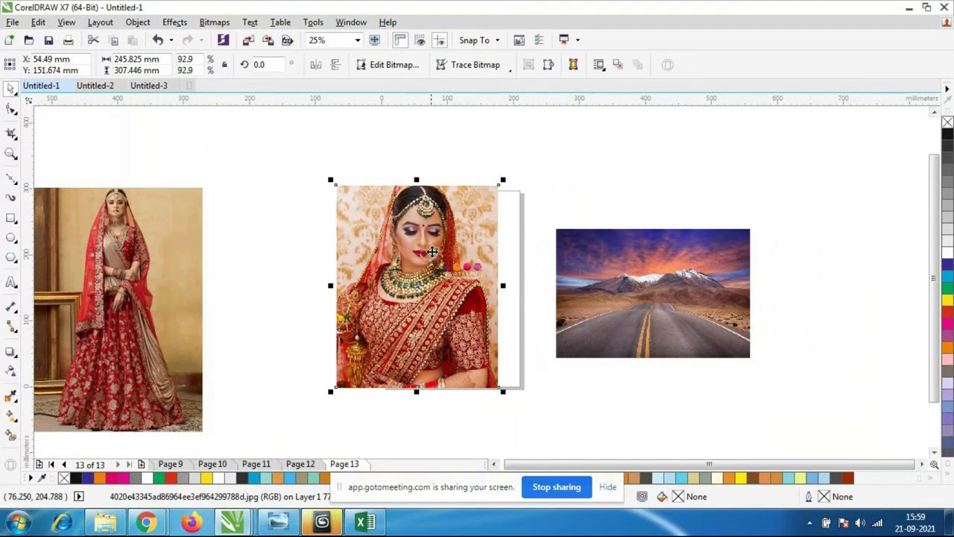
{"action": "left_click", "coordinate": [174, 22]}
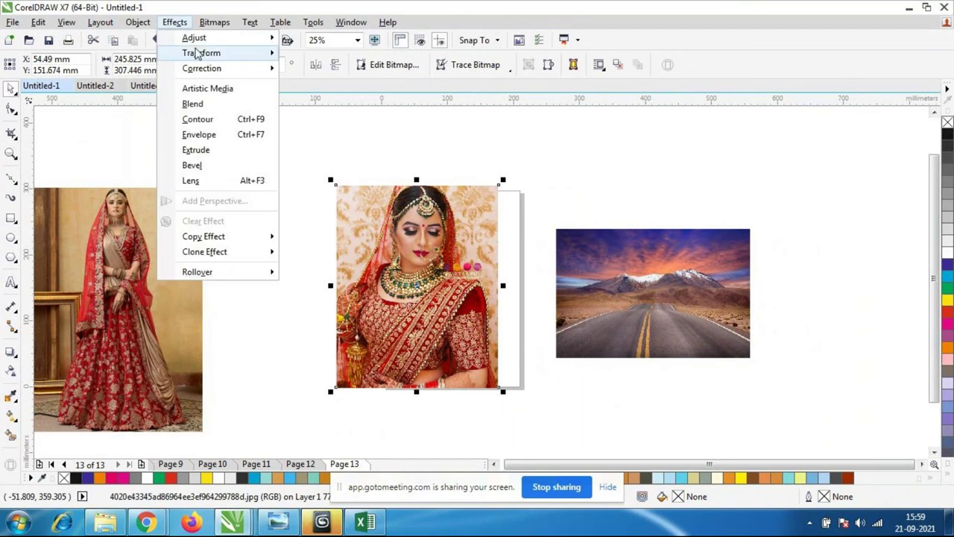
{"action": "mouse_move", "coordinate": [205, 58]}
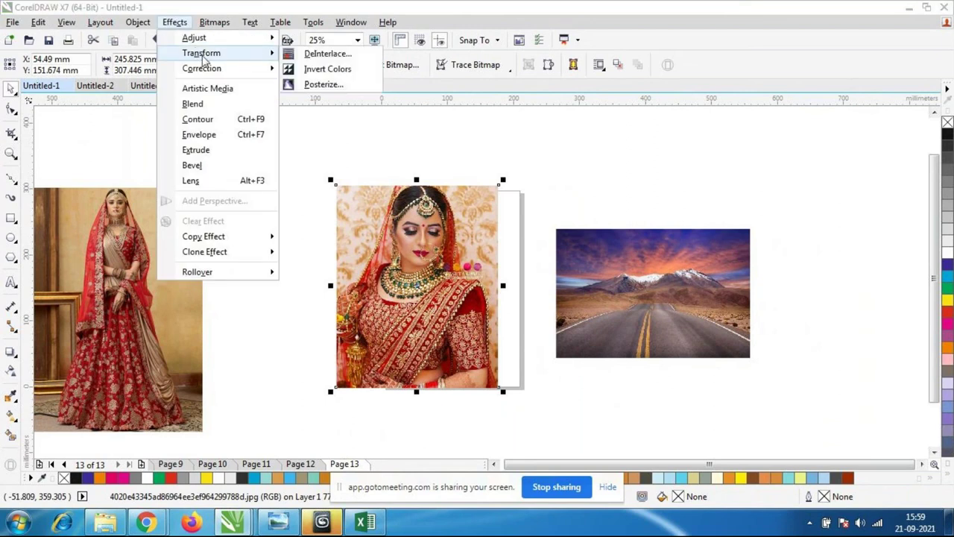
{"action": "left_click", "coordinate": [353, 72]}
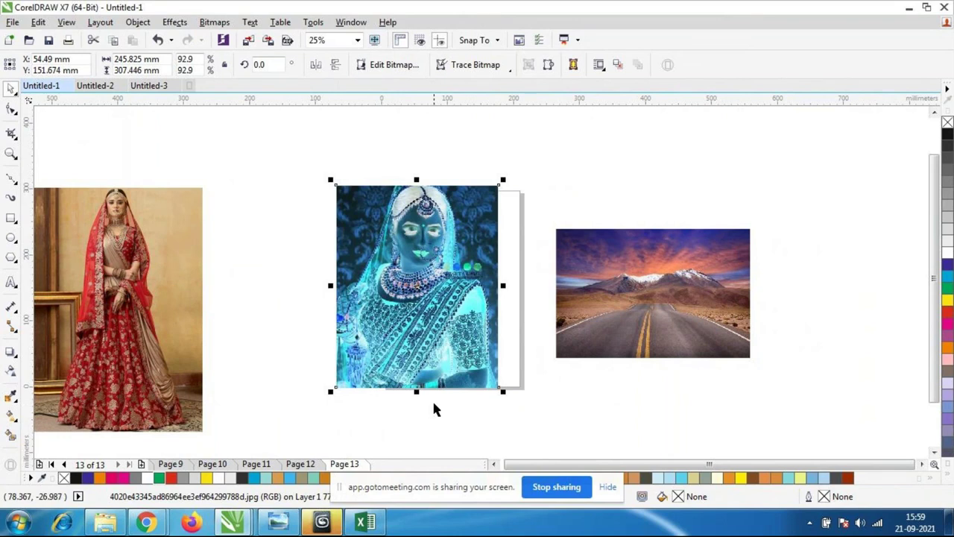
- Inspect the inverted close-up photo in detail, and undo the color inversion
{"action": "left_click", "coordinate": [536, 418]}
{"action": "scroll", "coordinate": [416, 282], "scroll_direction": "up", "scroll_amount": 2}
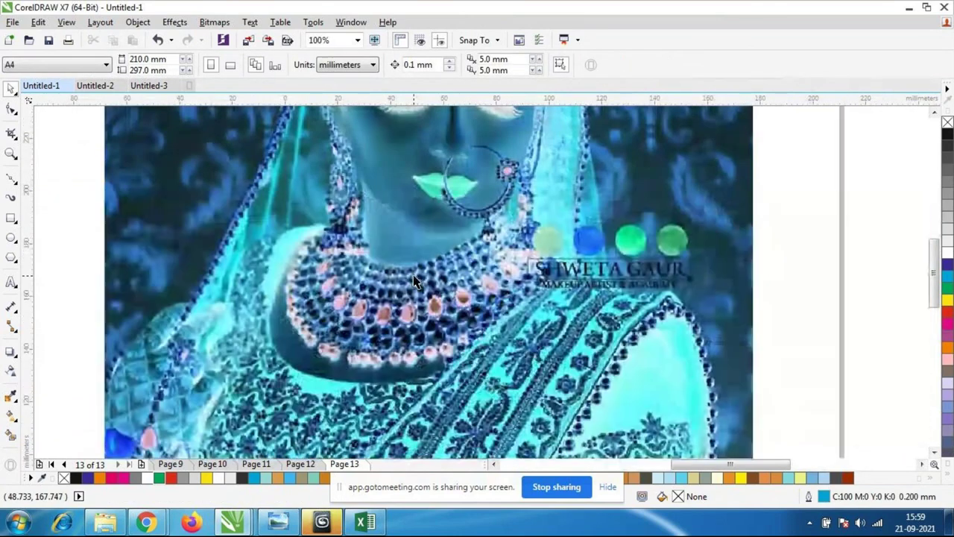
{"action": "scroll", "coordinate": [416, 272], "scroll_direction": "down", "scroll_amount": 1}
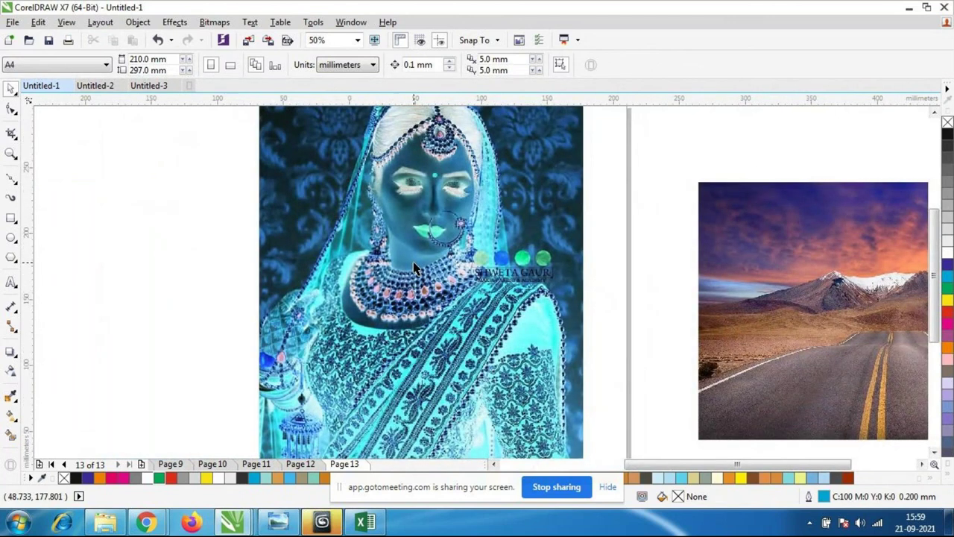
{"action": "key", "text": "ctrl+z"}
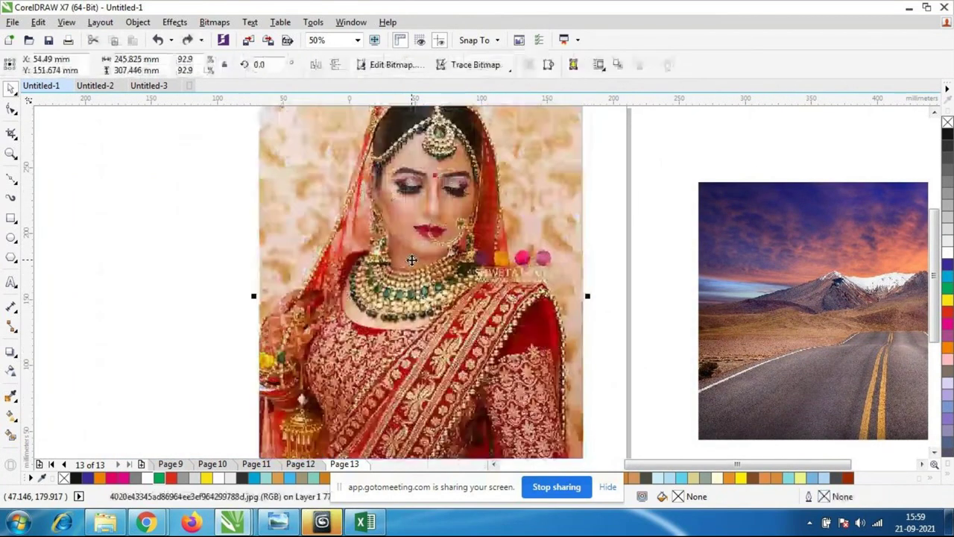
{"action": "scroll", "coordinate": [415, 262], "scroll_direction": "down", "scroll_amount": 1}
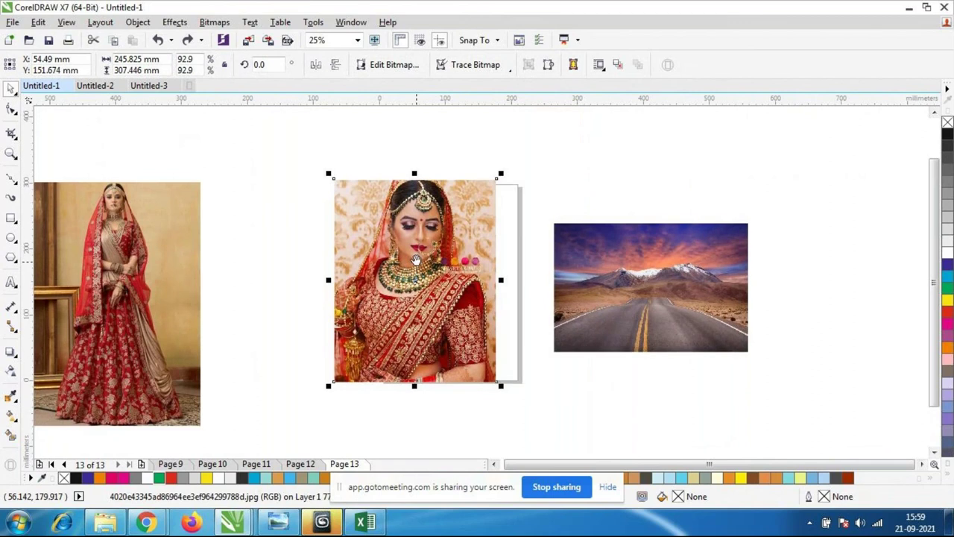
- Open the Posterize transform for the close-up bride photo and compare its level 4 preview with the original
{"action": "scroll", "coordinate": [416, 261], "scroll_direction": "up", "scroll_amount": 1}
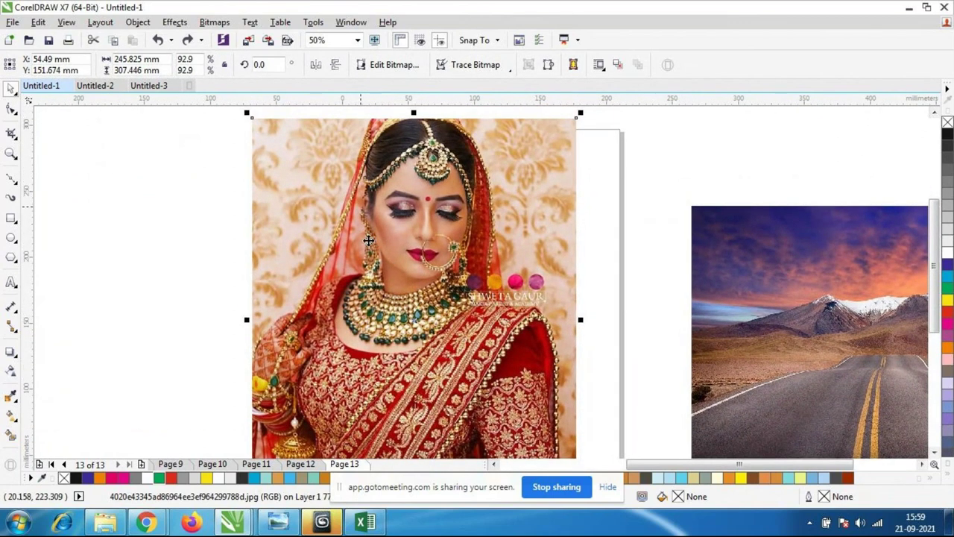
{"action": "left_click", "coordinate": [174, 22]}
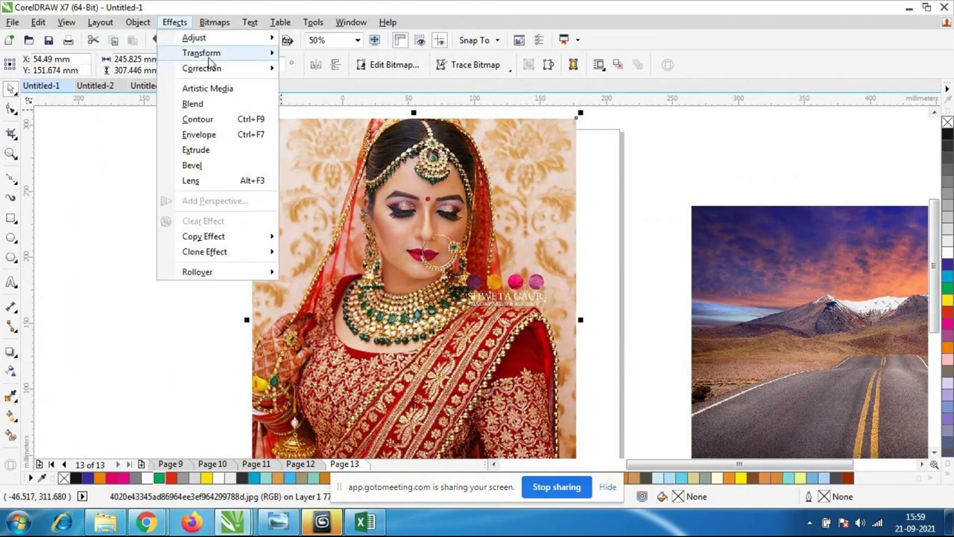
{"action": "mouse_move", "coordinate": [211, 65]}
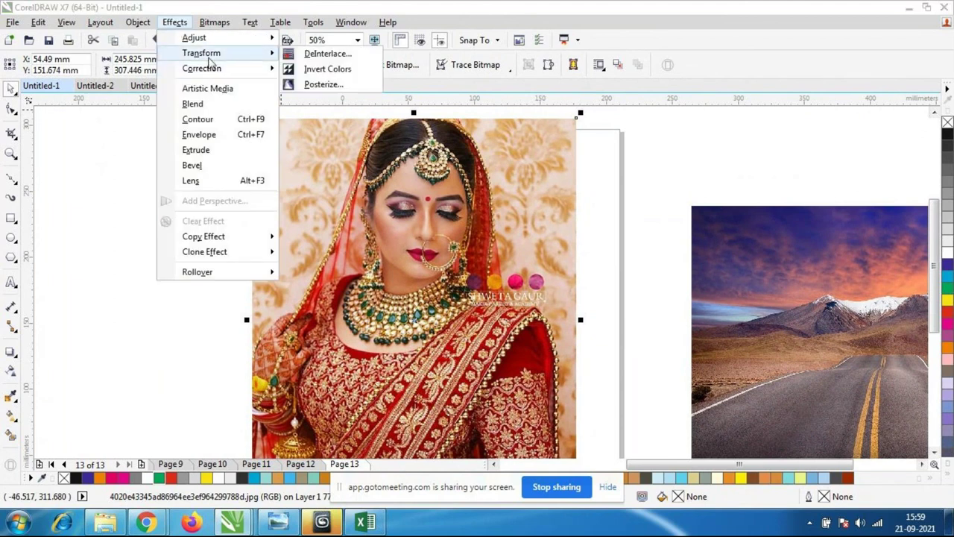
{"action": "left_click", "coordinate": [325, 84]}
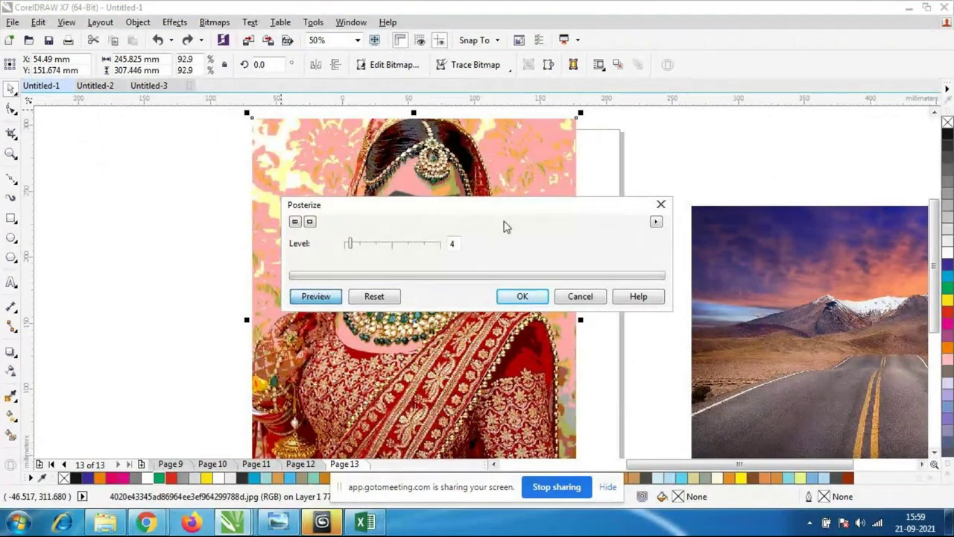
{"action": "left_click_drag", "start_coordinate": [575, 206], "coordinate": [844, 125]}
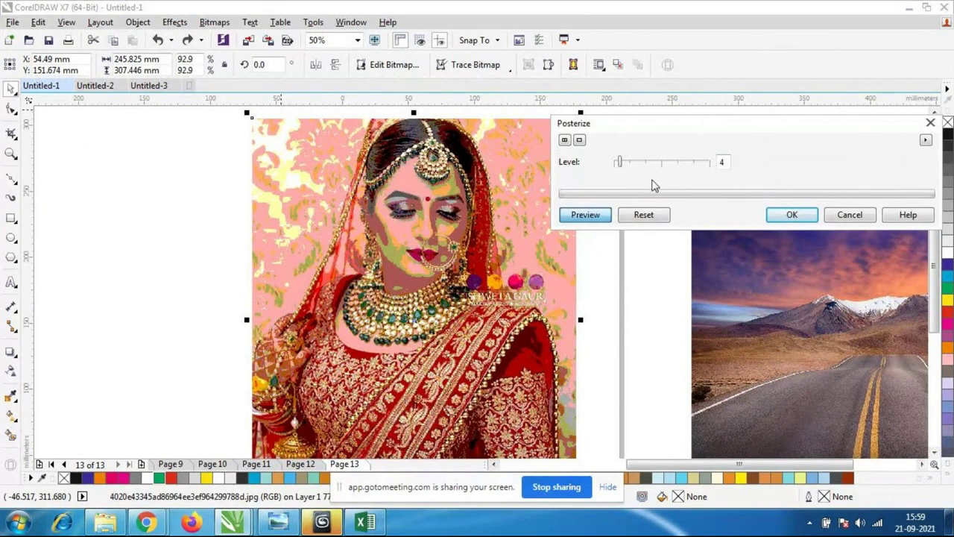
{"action": "left_click", "coordinate": [587, 219]}
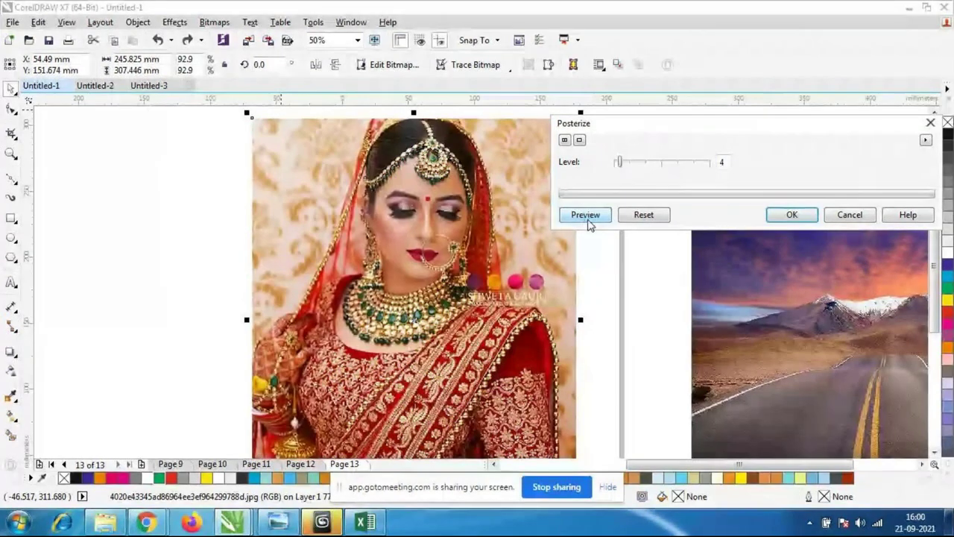
{"action": "left_click", "coordinate": [585, 215]}
- Preview the Posterize effect at higher levels up to 22, and return the level to 4
{"action": "left_click_drag", "start_coordinate": [617, 159], "coordinate": [646, 166]}
{"action": "left_click", "coordinate": [586, 215]}
{"action": "left_click_drag", "start_coordinate": [645, 162], "coordinate": [676, 162]}
{"action": "left_click", "coordinate": [586, 215]}
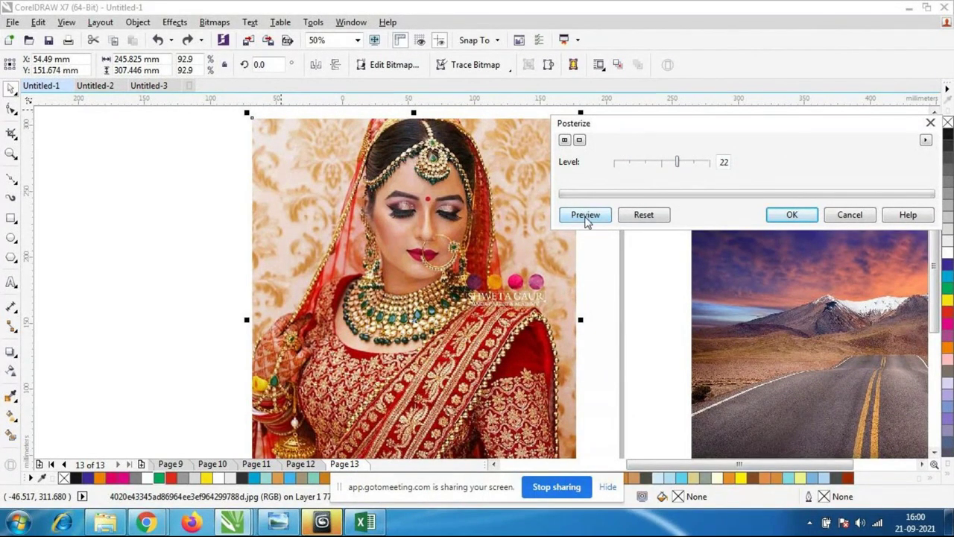
{"action": "left_click", "coordinate": [629, 162]}
{"action": "left_click_drag", "start_coordinate": [628, 162], "coordinate": [623, 170]}
{"action": "left_click", "coordinate": [587, 215]}
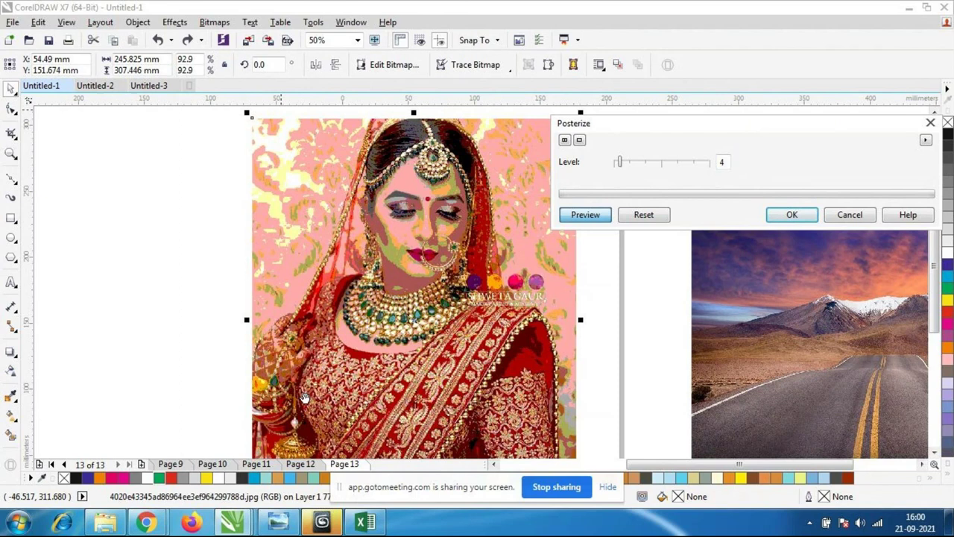
- Lower the Posterize level to 2 and compare the preview with the original photo
{"action": "left_click", "coordinate": [621, 164]}
{"action": "left_click_drag", "start_coordinate": [620, 164], "coordinate": [615, 185]}
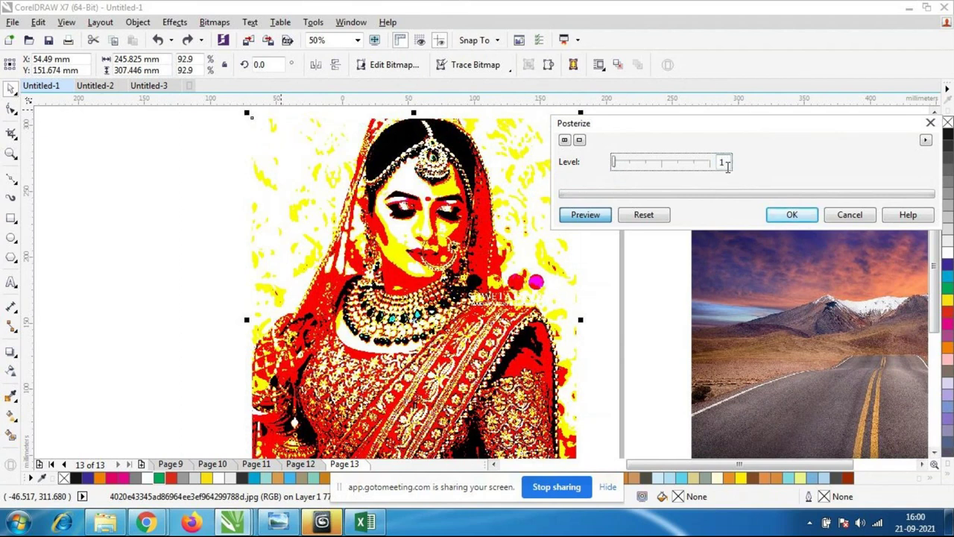
{"action": "left_click", "coordinate": [582, 224]}
{"action": "left_click", "coordinate": [584, 220]}
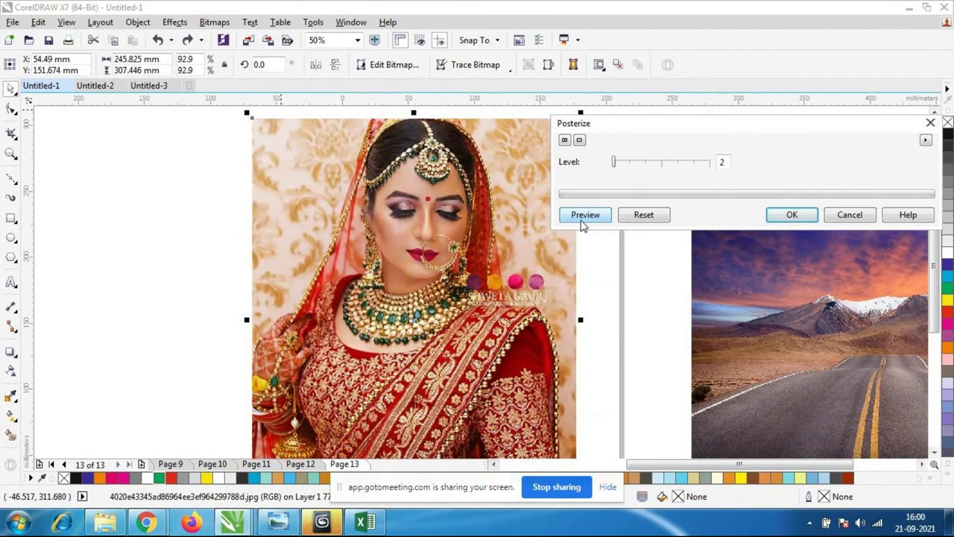
{"action": "left_click", "coordinate": [587, 218]}
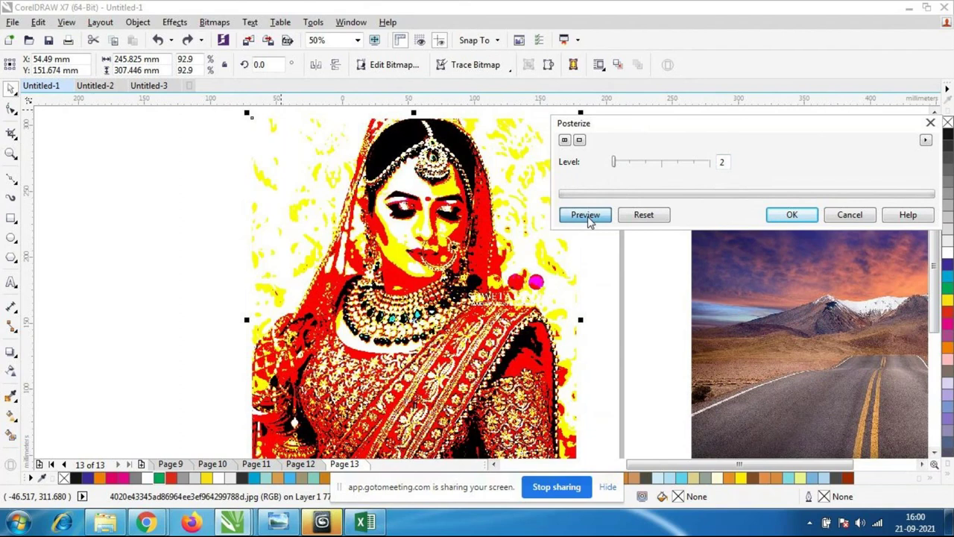
- Set the Posterize level to 5, preview the result, and cancel the effect
{"action": "double_click", "coordinate": [723, 162]}
{"action": "type", "text": "5"}
{"action": "left_click", "coordinate": [605, 215]}
{"action": "left_click", "coordinate": [588, 214]}
{"action": "left_click", "coordinate": [580, 217]}
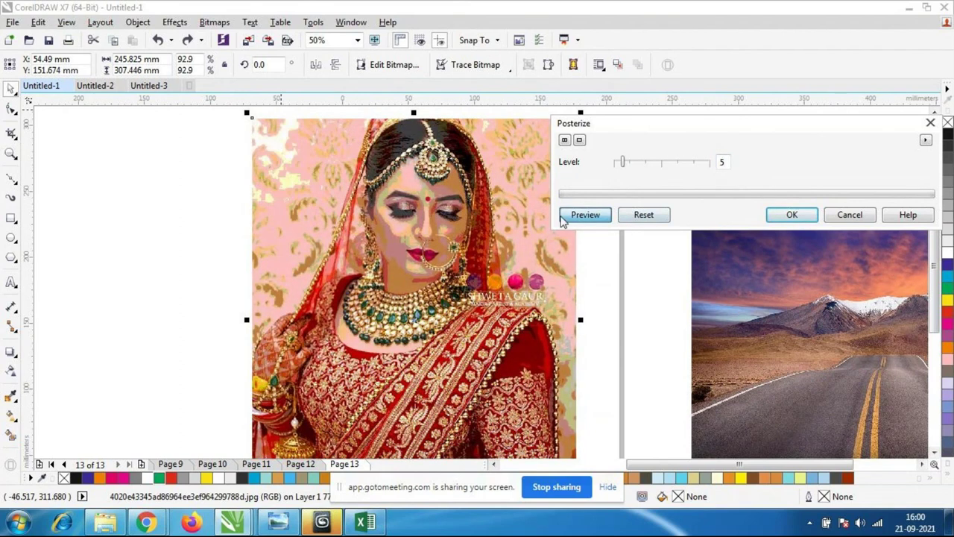
{"action": "left_click", "coordinate": [854, 218]}
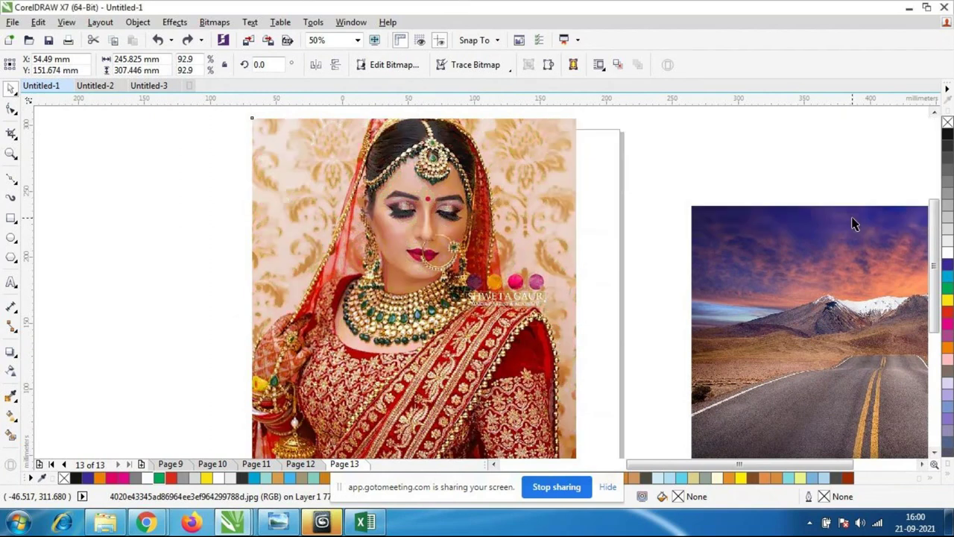
- Open the Dust and Scratch correction for the close-up photo and try thresholds of 113 and 6
{"action": "left_click", "coordinate": [174, 22]}
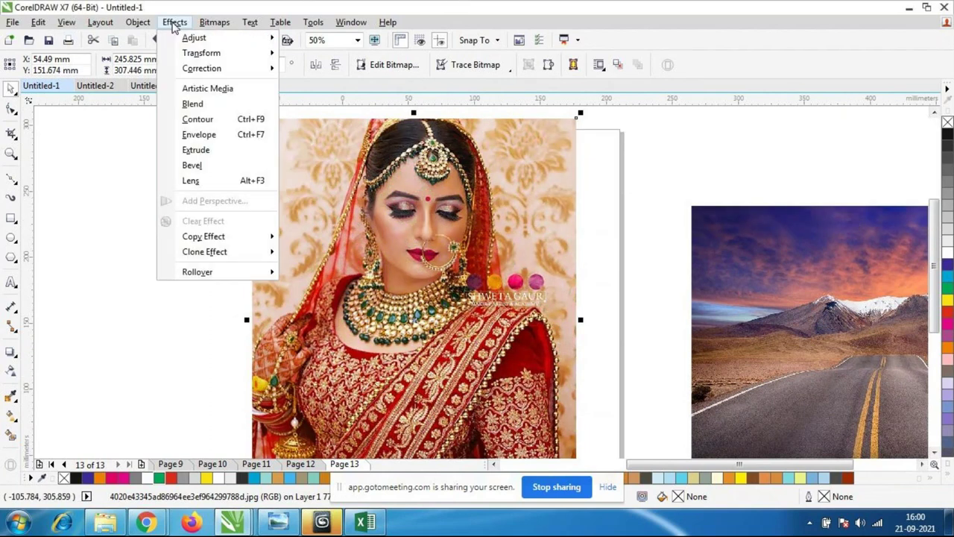
{"action": "mouse_move", "coordinate": [186, 55]}
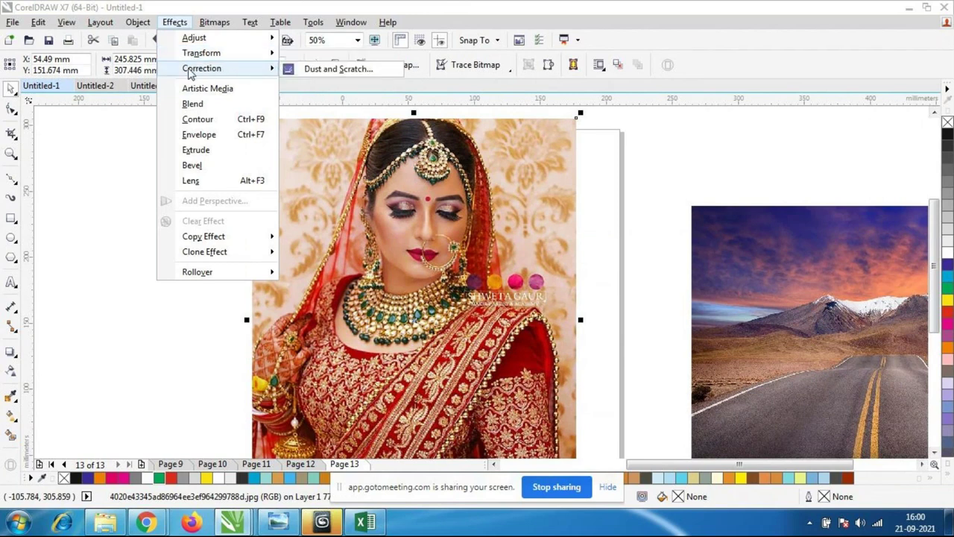
{"action": "left_click", "coordinate": [368, 71]}
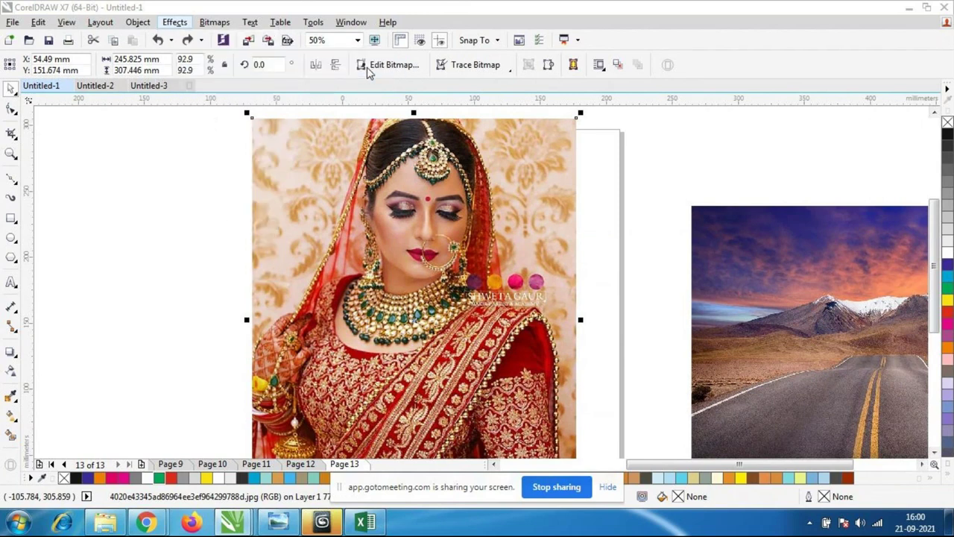
{"action": "left_click_drag", "start_coordinate": [530, 216], "coordinate": [782, 153]}
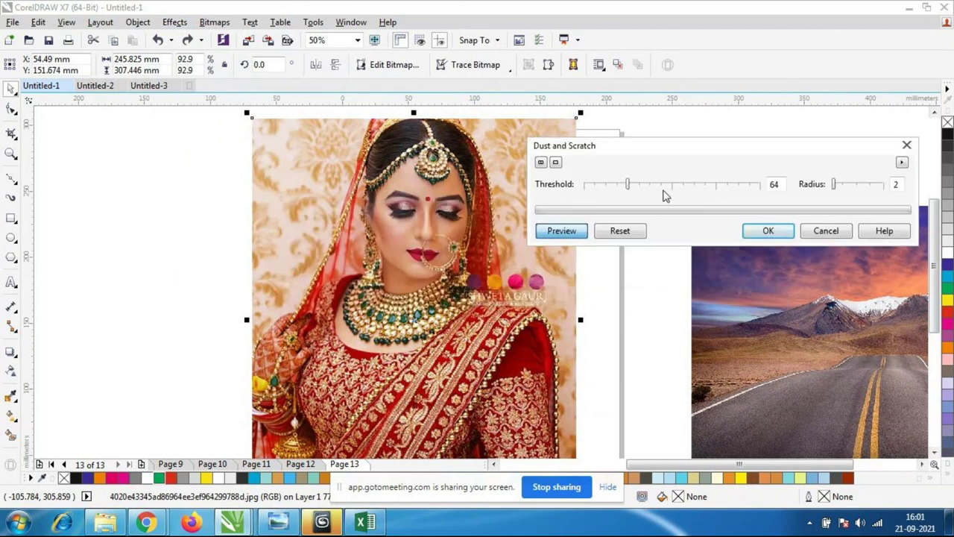
{"action": "left_click", "coordinate": [662, 186]}
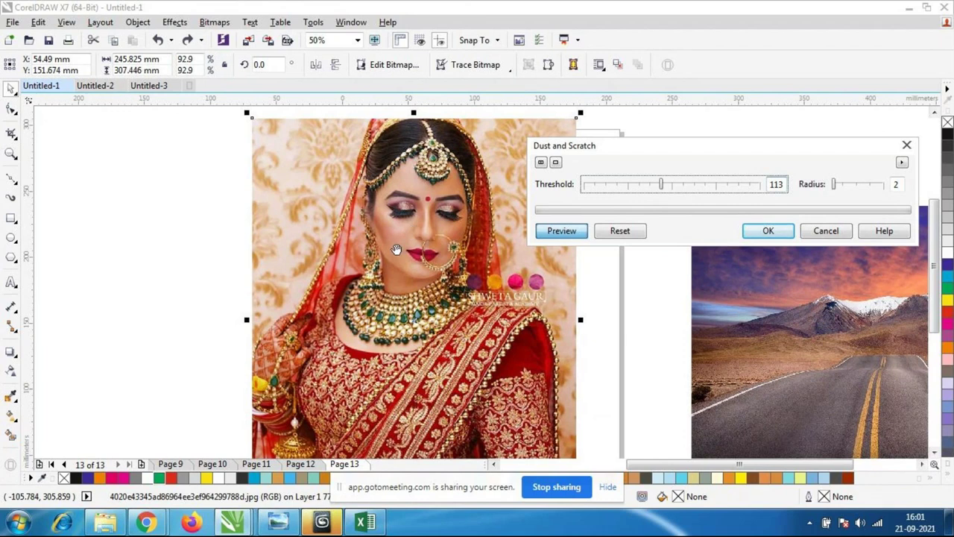
{"action": "left_click", "coordinate": [588, 185]}
{"action": "left_click", "coordinate": [560, 231]}
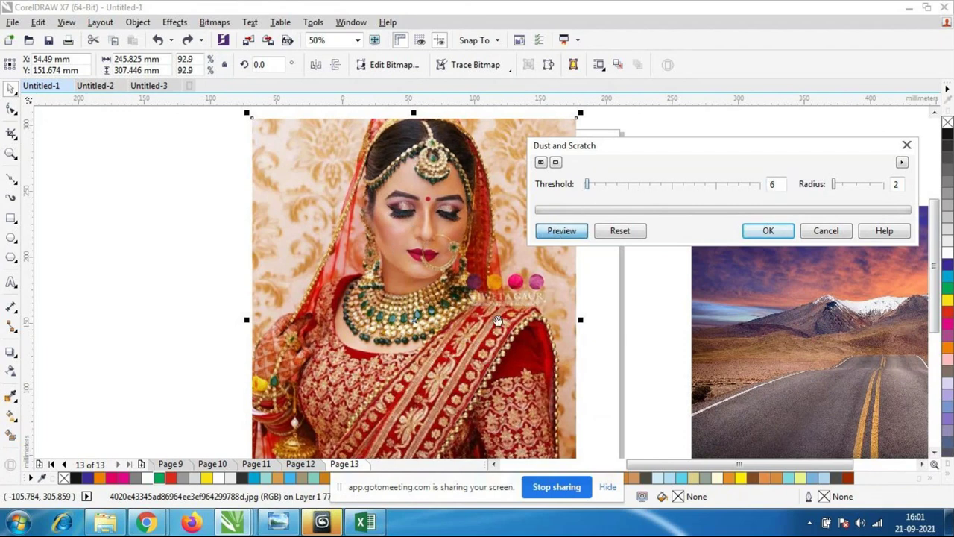
- Inspect the face in the Dust and Scratch preview and set the radius to 10
{"action": "scroll", "coordinate": [362, 264], "scroll_direction": "up", "scroll_amount": 5}
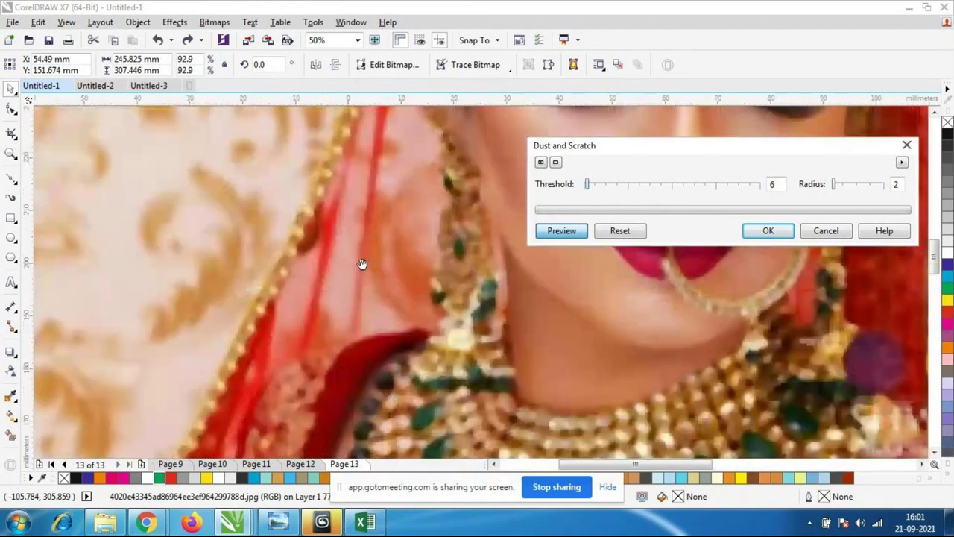
{"action": "scroll", "coordinate": [492, 268], "scroll_direction": "down", "scroll_amount": 3}
{"action": "left_click_drag", "start_coordinate": [704, 296], "coordinate": [514, 337]}
{"action": "scroll", "coordinate": [430, 289], "scroll_direction": "up", "scroll_amount": 2}
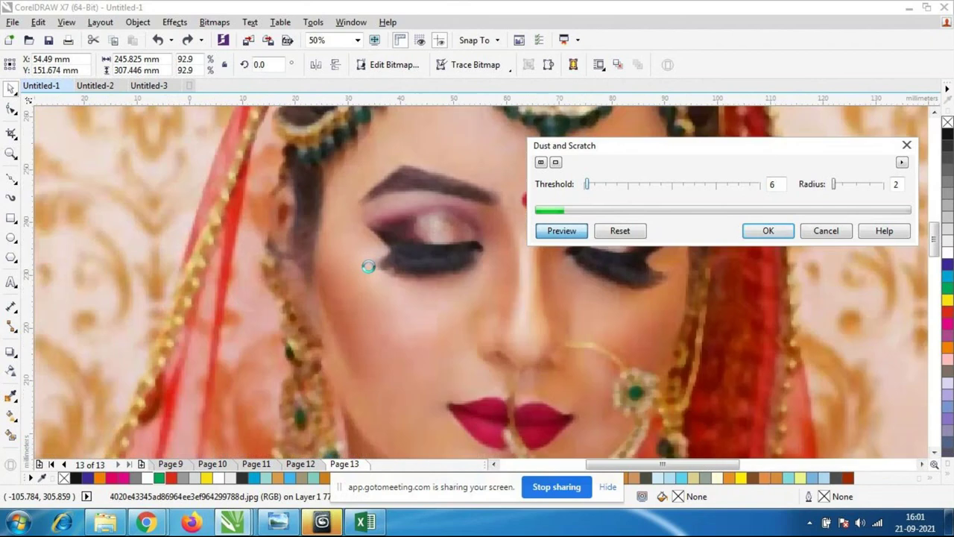
{"action": "scroll", "coordinate": [430, 289], "scroll_direction": "down", "scroll_amount": 2}
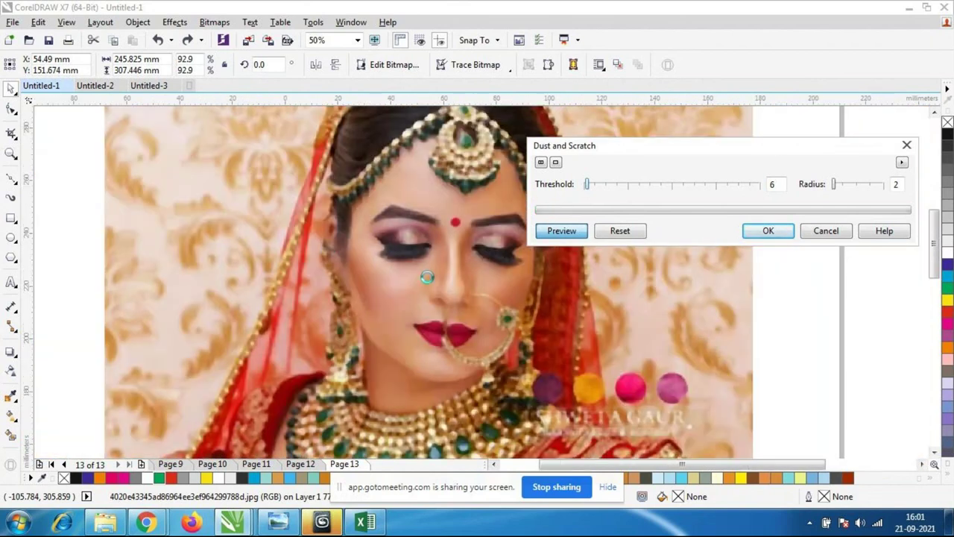
{"action": "left_click", "coordinate": [856, 184]}
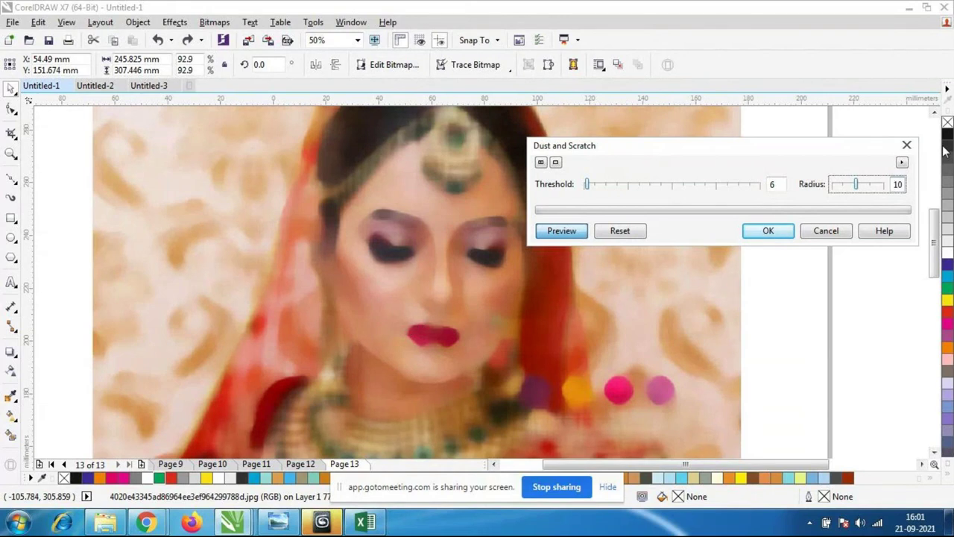
{"action": "scroll", "coordinate": [558, 375], "scroll_direction": "down", "scroll_amount": 3}
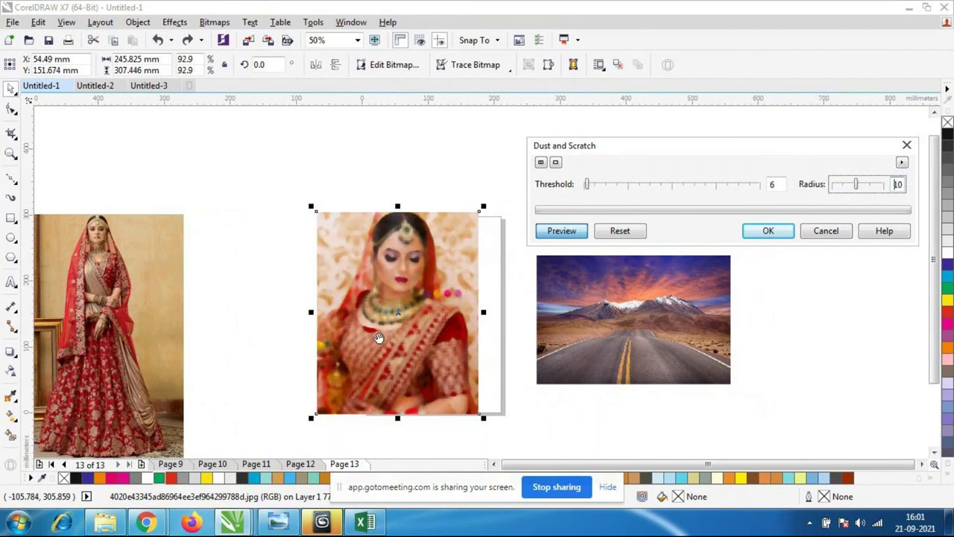
- Try Dust and Scratch radius values of 6 and 10, and reduce the radius to 3
{"action": "left_click", "coordinate": [846, 187]}
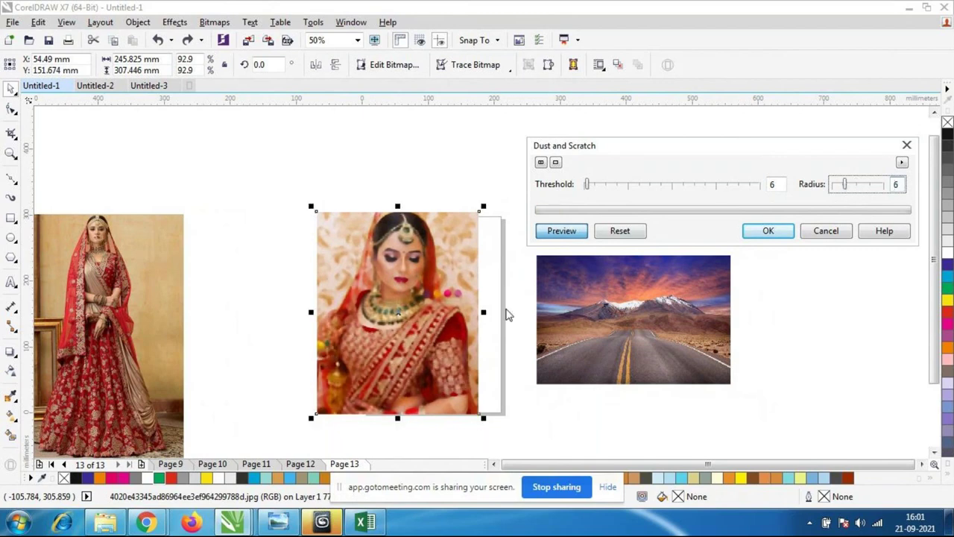
{"action": "left_click", "coordinate": [848, 186]}
{"action": "left_click", "coordinate": [857, 184]}
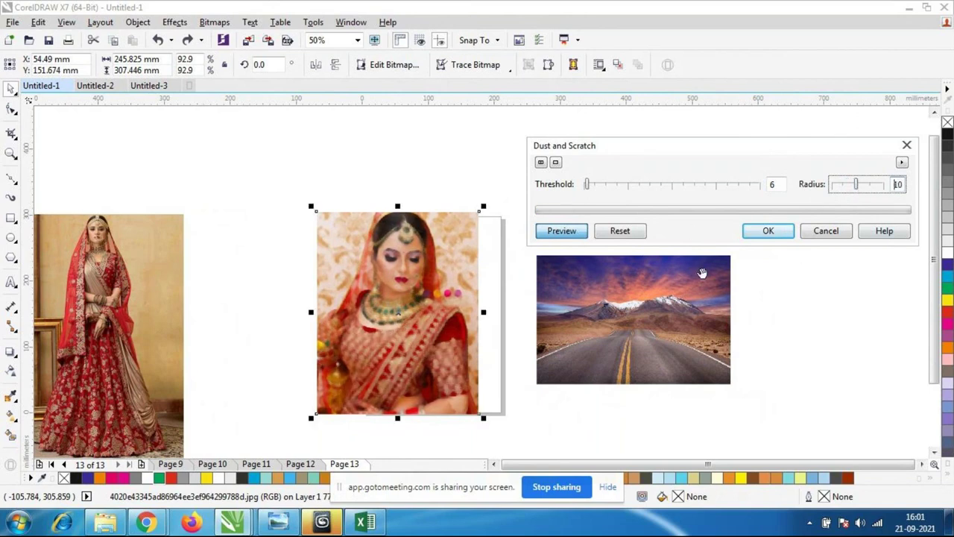
{"action": "left_click", "coordinate": [846, 186]}
{"action": "left_click_drag", "start_coordinate": [846, 187], "coordinate": [837, 186]}
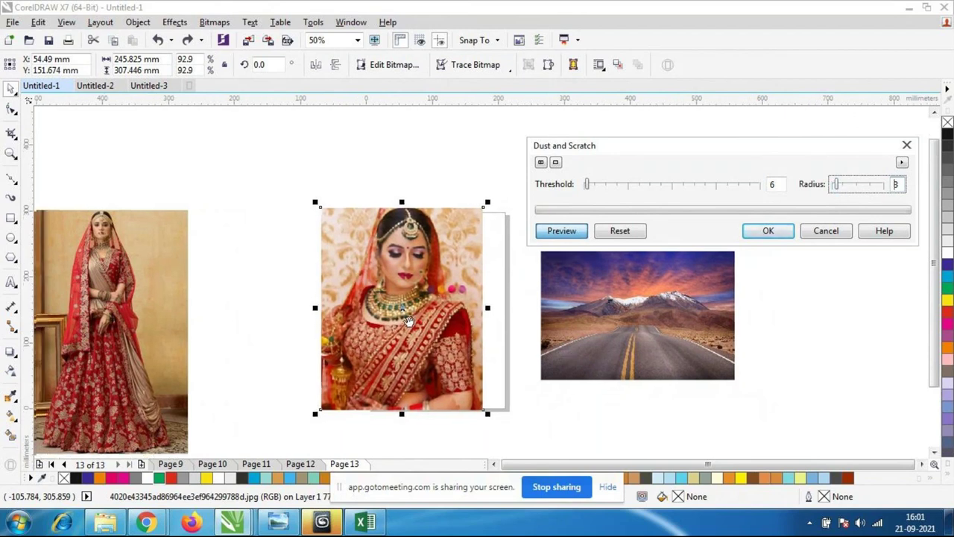
- Inspect the Dust and Scratch preview at radius 3 in detail, and cancel the correction
{"action": "scroll", "coordinate": [408, 321], "scroll_direction": "up", "scroll_amount": 2}
{"action": "scroll", "coordinate": [401, 293], "scroll_direction": "up", "scroll_amount": 2}
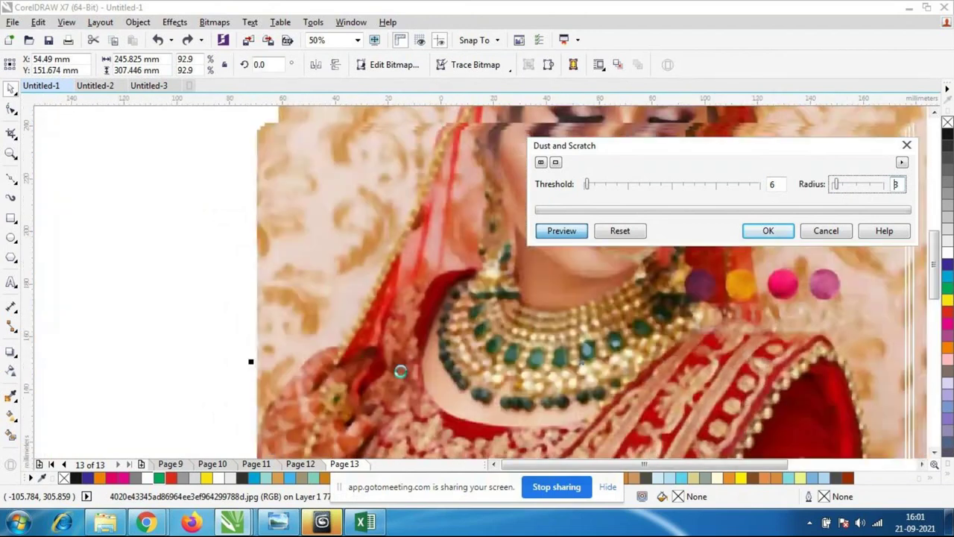
{"action": "scroll", "coordinate": [401, 371], "scroll_direction": "down", "scroll_amount": 4}
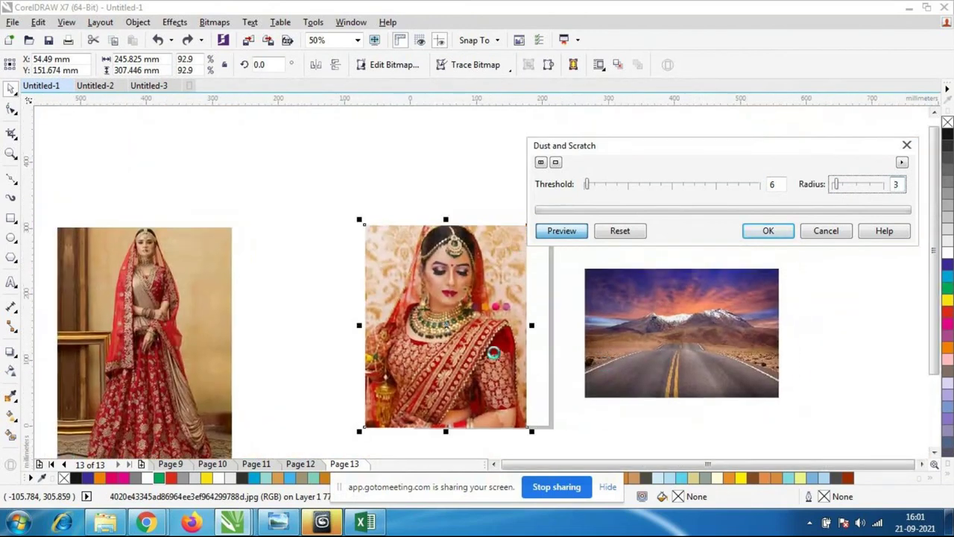
{"action": "scroll", "coordinate": [492, 354], "scroll_direction": "up", "scroll_amount": 4}
{"action": "scroll", "coordinate": [378, 285], "scroll_direction": "down", "scroll_amount": 3}
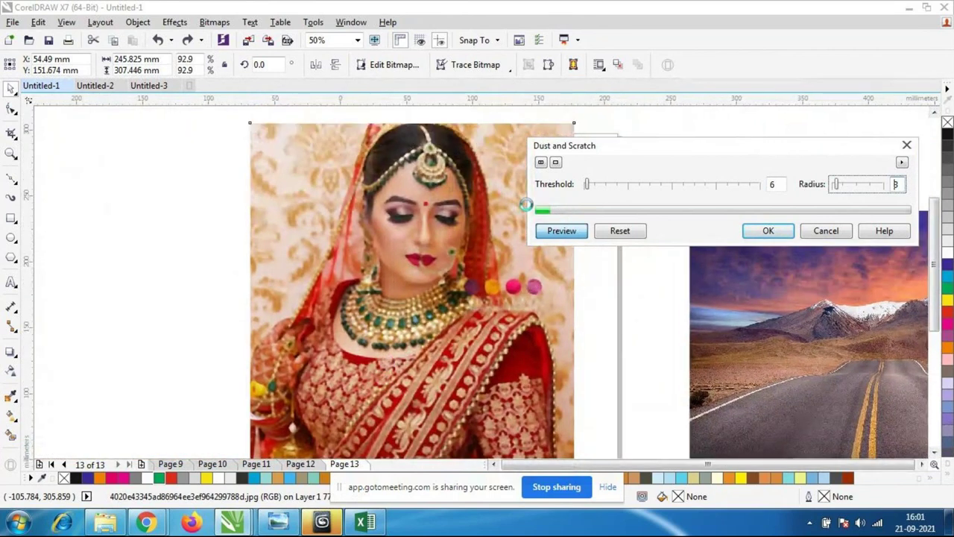
{"action": "left_click", "coordinate": [843, 234]}
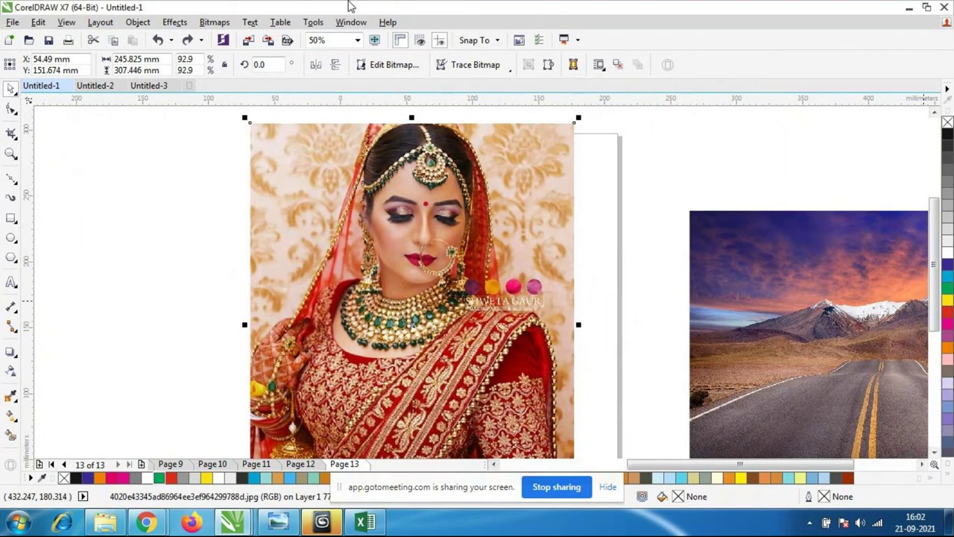
{"action": "scroll", "coordinate": [384, 199], "scroll_direction": "down", "scroll_amount": 2}
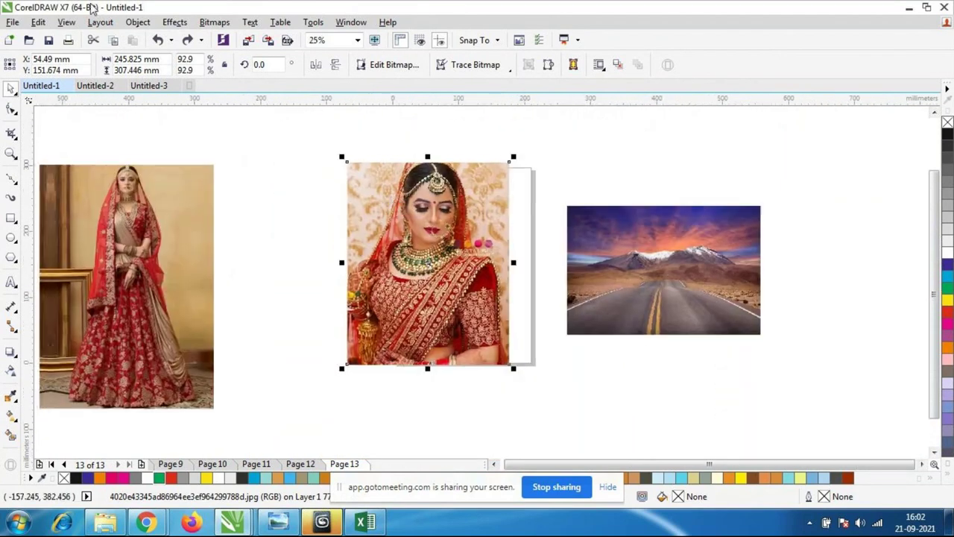
{"action": "left_click", "coordinate": [184, 23]}
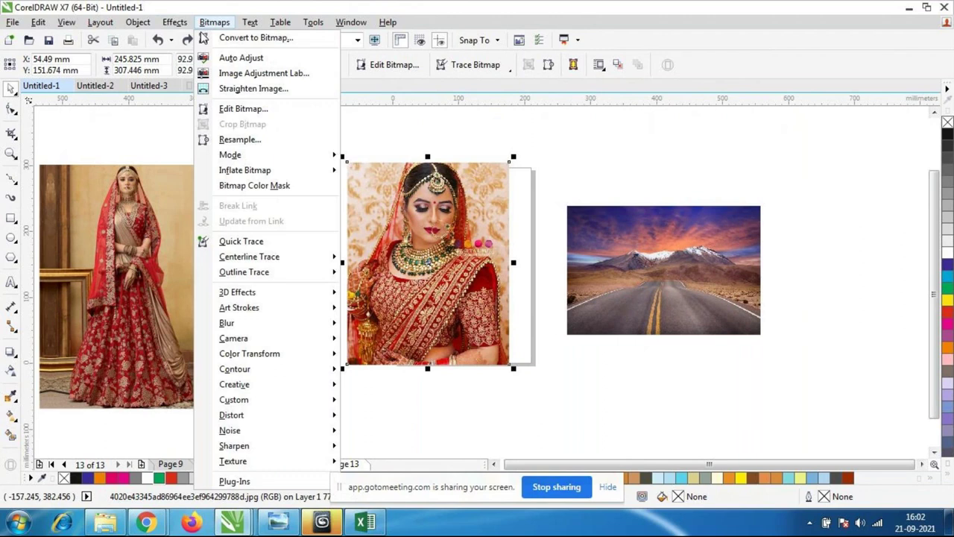
{"action": "mouse_move", "coordinate": [178, 58]}
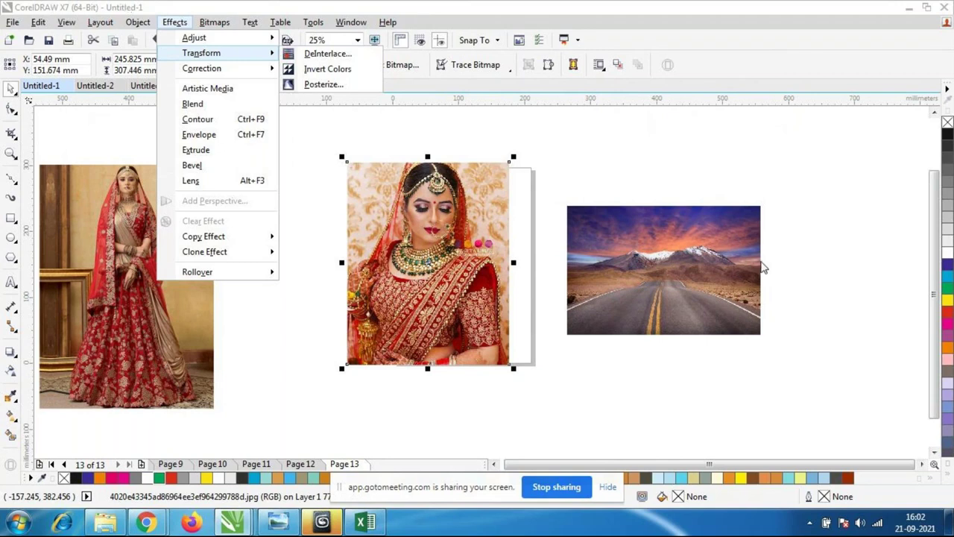
- Enlarge the close-up bride photo slightly and move it off the page to the right
{"action": "left_click", "coordinate": [686, 141]}
{"action": "left_click_drag", "start_coordinate": [494, 222], "coordinate": [544, 400]}
{"action": "left_click_drag", "start_coordinate": [450, 308], "coordinate": [777, 317]}
- Pull the road landscape photo back toward the page and delete it
{"action": "left_click", "coordinate": [694, 302]}
{"action": "left_click_drag", "start_coordinate": [693, 302], "coordinate": [542, 304]}
{"action": "key", "text": "Delete"}
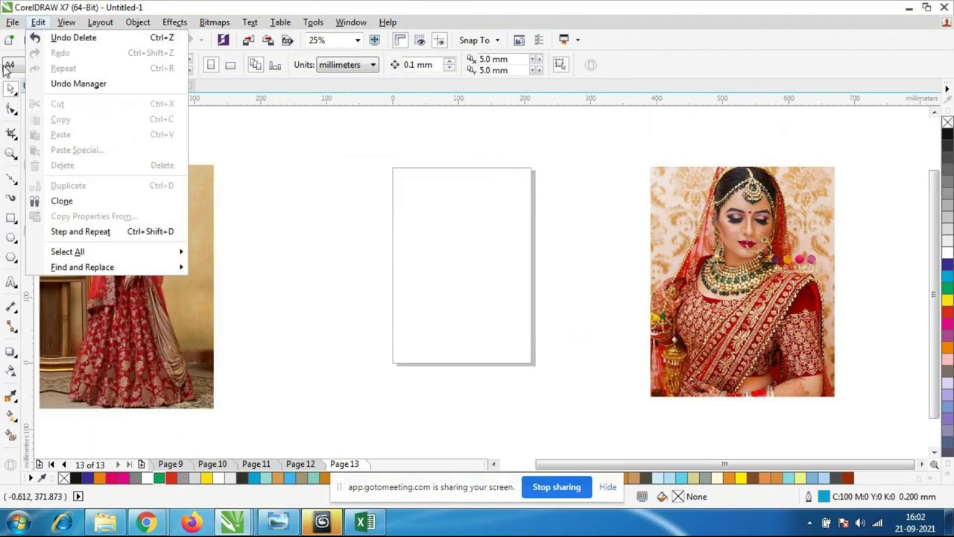
{"action": "mouse_move", "coordinate": [13, 21]}
{"action": "left_click", "coordinate": [64, 239]}
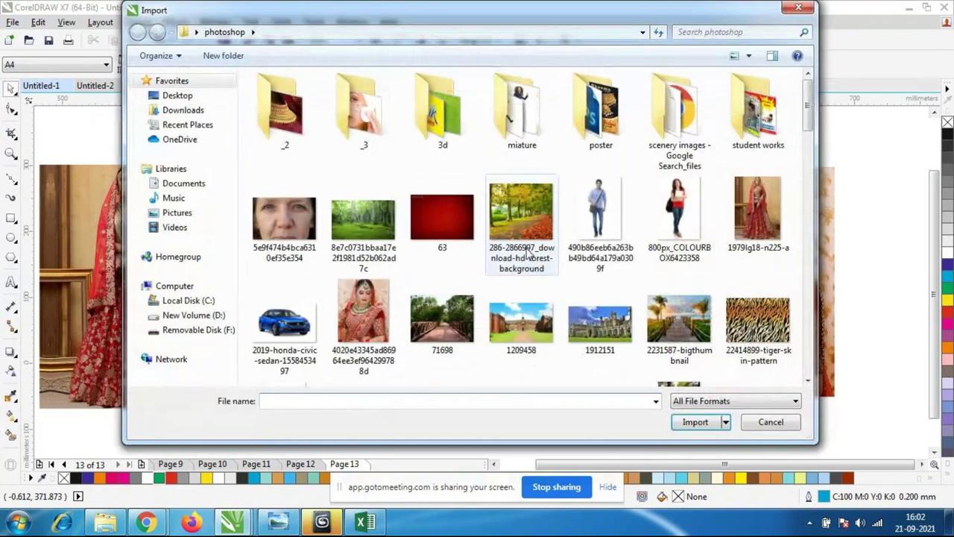
{"action": "left_click", "coordinate": [528, 255]}
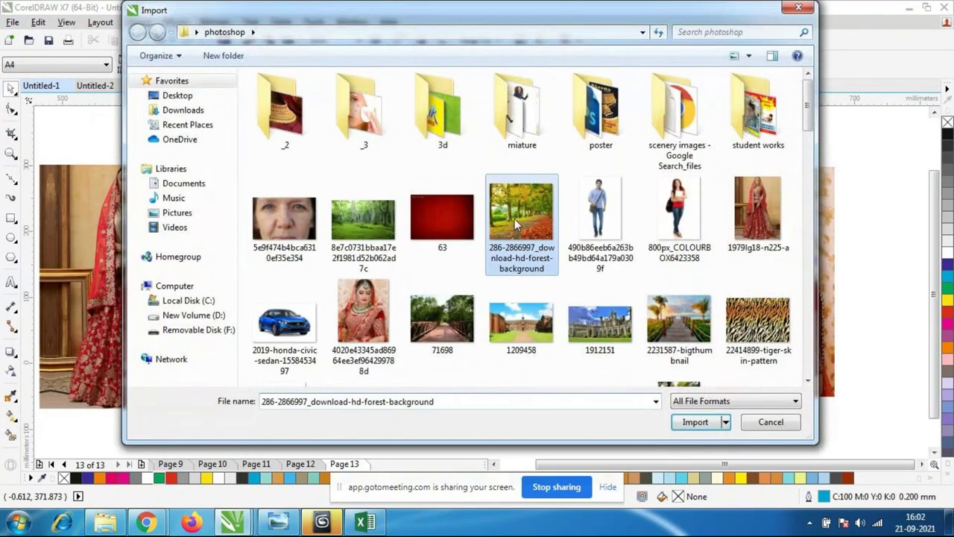
{"action": "left_click", "coordinate": [696, 422]}
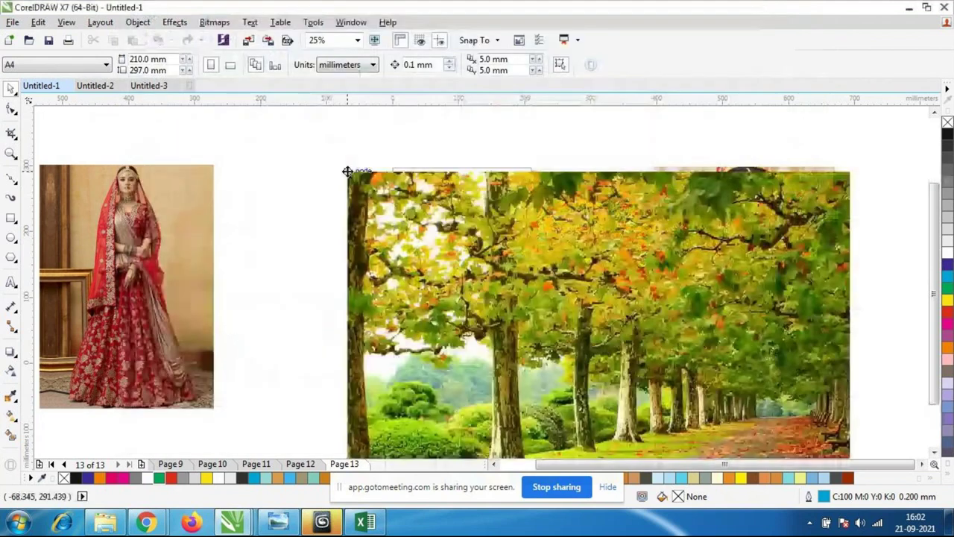
{"action": "left_click", "coordinate": [348, 171]}
{"action": "key", "text": "F3"}
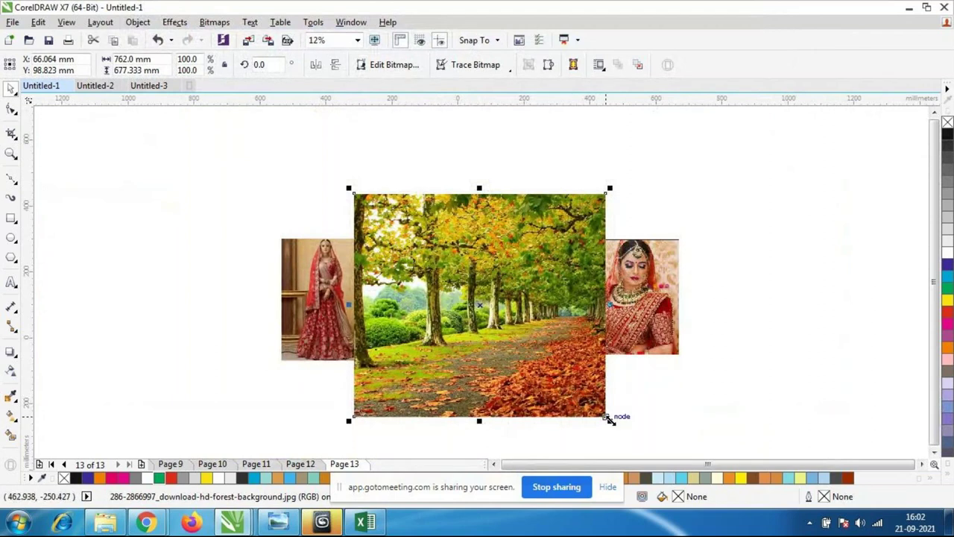
- Scale the forest photo down proportionally to about 550 mm wide and position it between the two bride photos
{"action": "left_click_drag", "start_coordinate": [605, 415], "coordinate": [548, 359]}
{"action": "left_click_drag", "start_coordinate": [432, 300], "coordinate": [494, 308]}
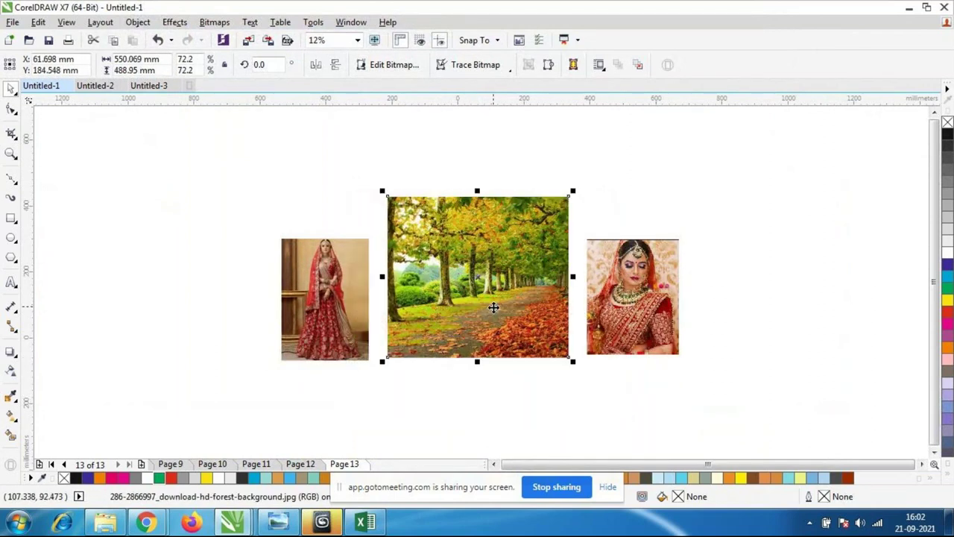
{"action": "scroll", "coordinate": [495, 309], "scroll_direction": "up", "scroll_amount": 1}
{"action": "scroll", "coordinate": [513, 300], "scroll_direction": "down", "scroll_amount": 2}
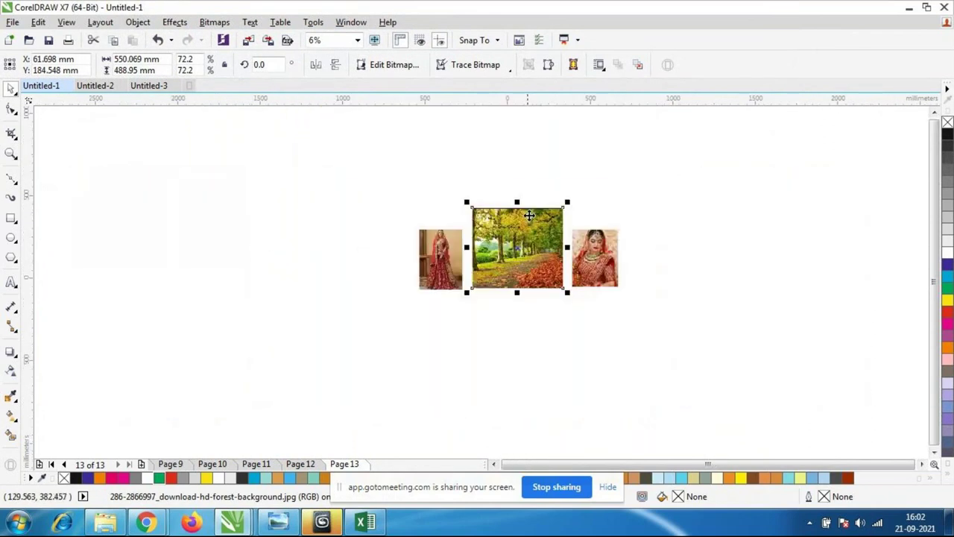
{"action": "scroll", "coordinate": [529, 215], "scroll_direction": "up", "scroll_amount": 1}
{"action": "scroll", "coordinate": [551, 281], "scroll_direction": "up", "scroll_amount": 1}
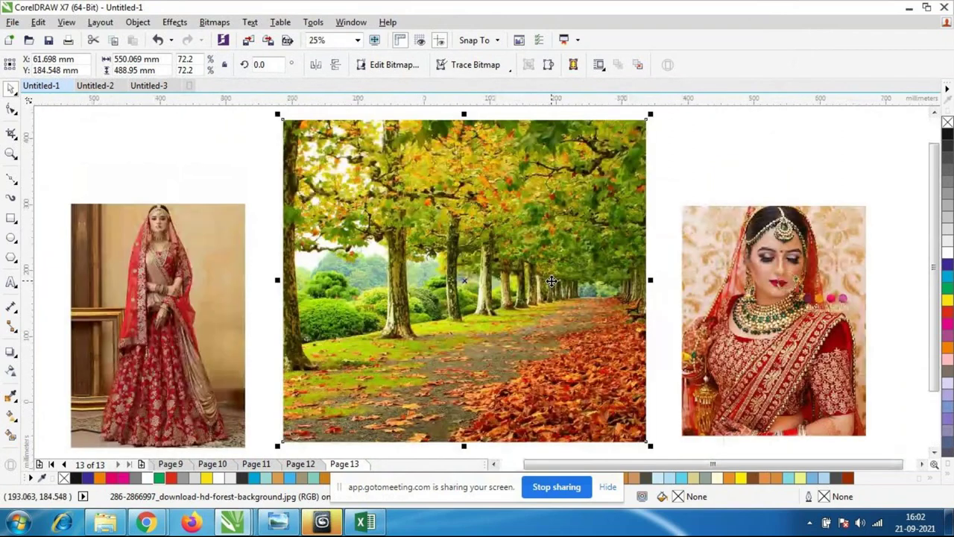
{"action": "left_click", "coordinate": [175, 21]}
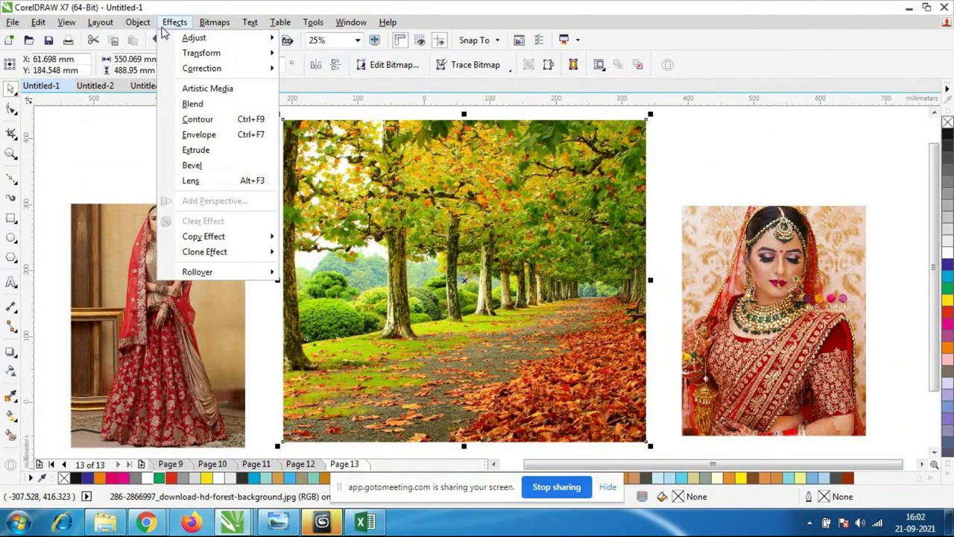
{"action": "mouse_move", "coordinate": [216, 25]}
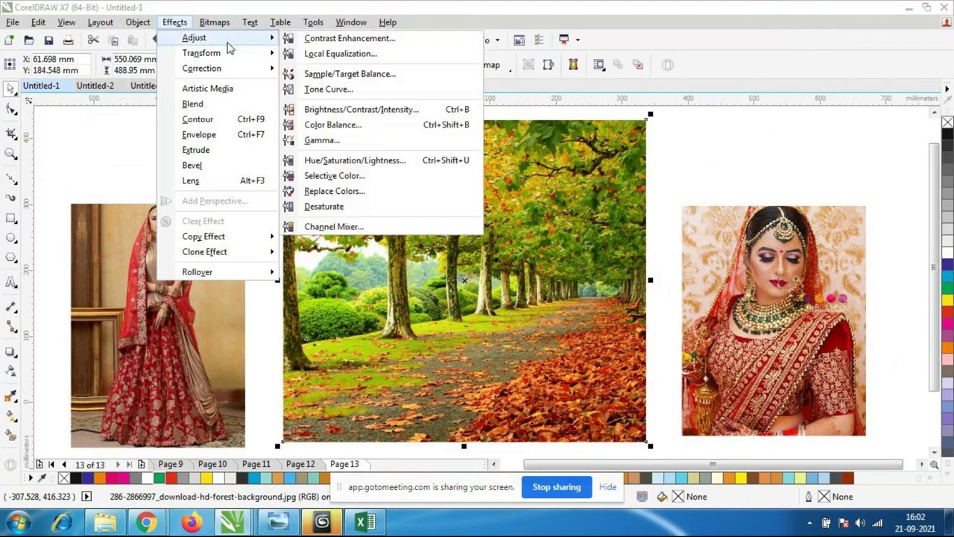
{"action": "mouse_move", "coordinate": [224, 53]}
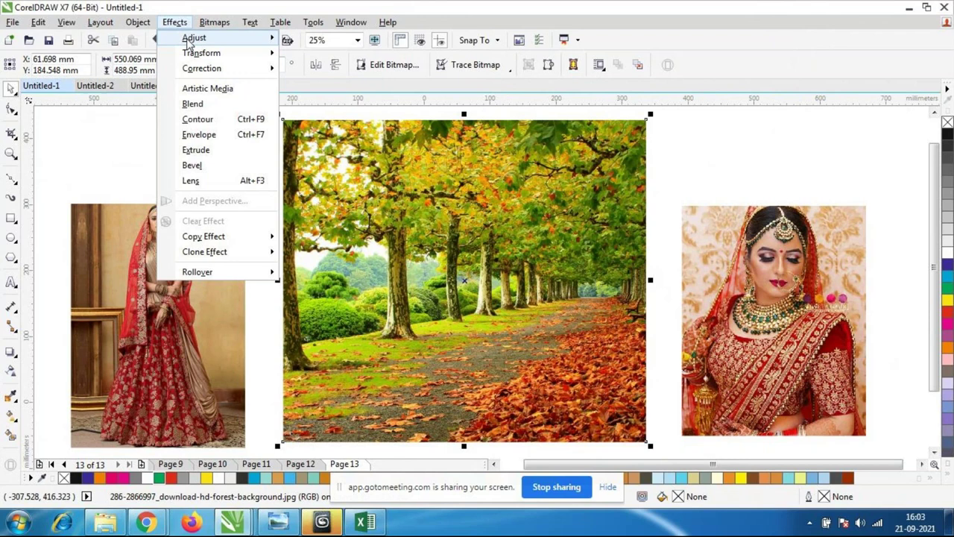
{"action": "mouse_move", "coordinate": [188, 44]}
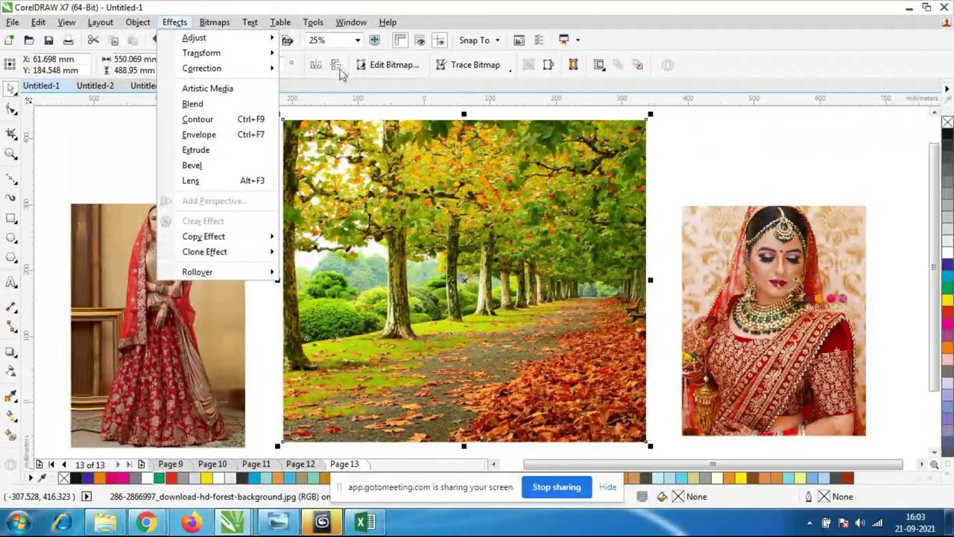
{"action": "key", "text": "Escape"}
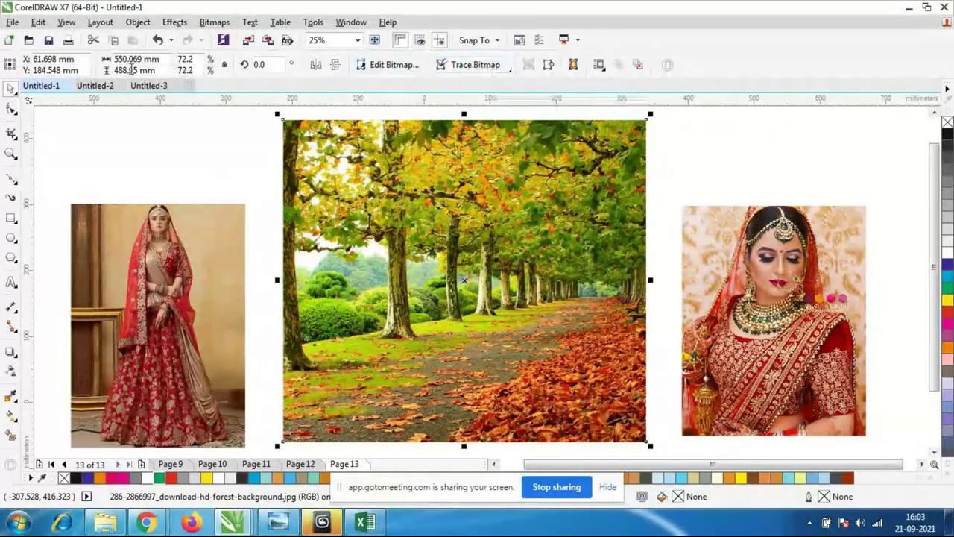
{"action": "left_click", "coordinate": [215, 23]}
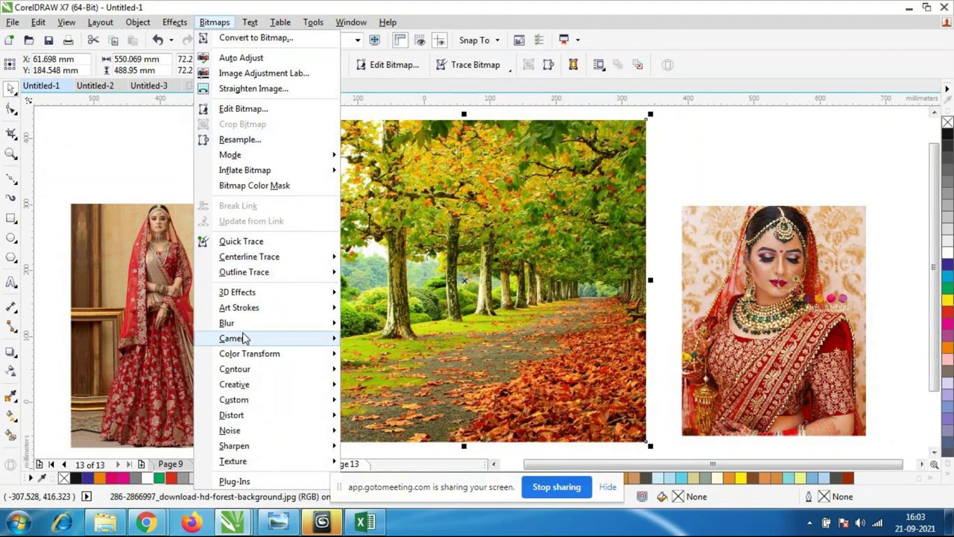
{"action": "mouse_move", "coordinate": [244, 338]}
{"action": "key", "text": "Escape"}
{"action": "left_click", "coordinate": [220, 24]}
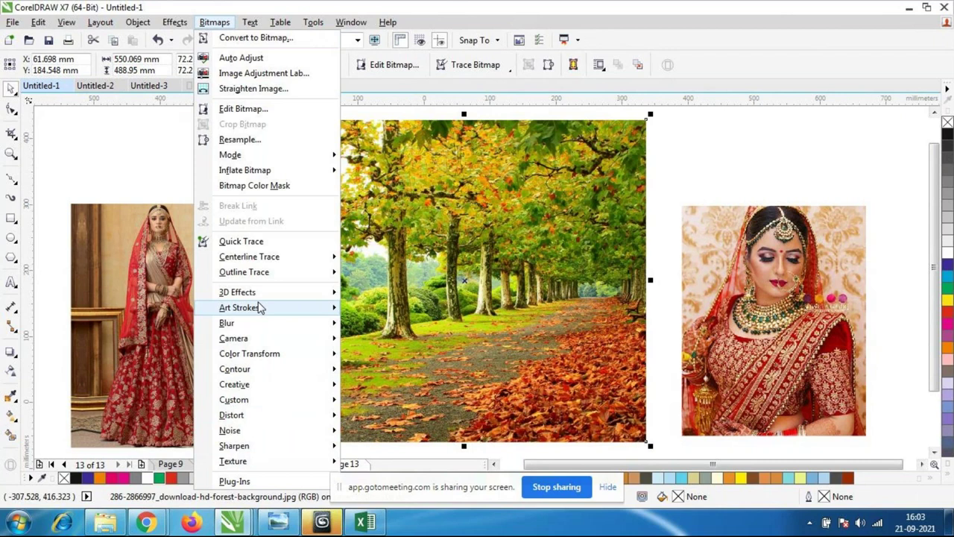
{"action": "mouse_move", "coordinate": [256, 291]}
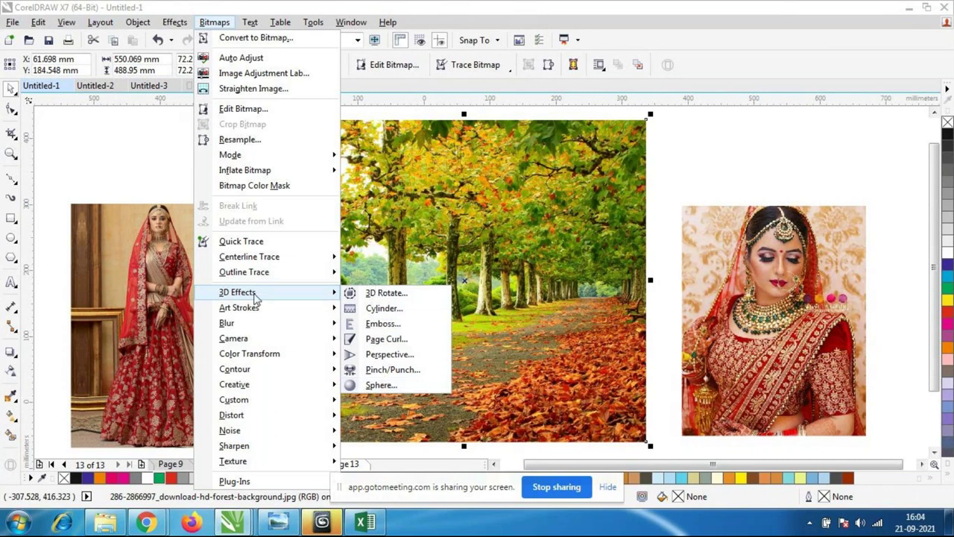
{"action": "left_click", "coordinate": [409, 300]}
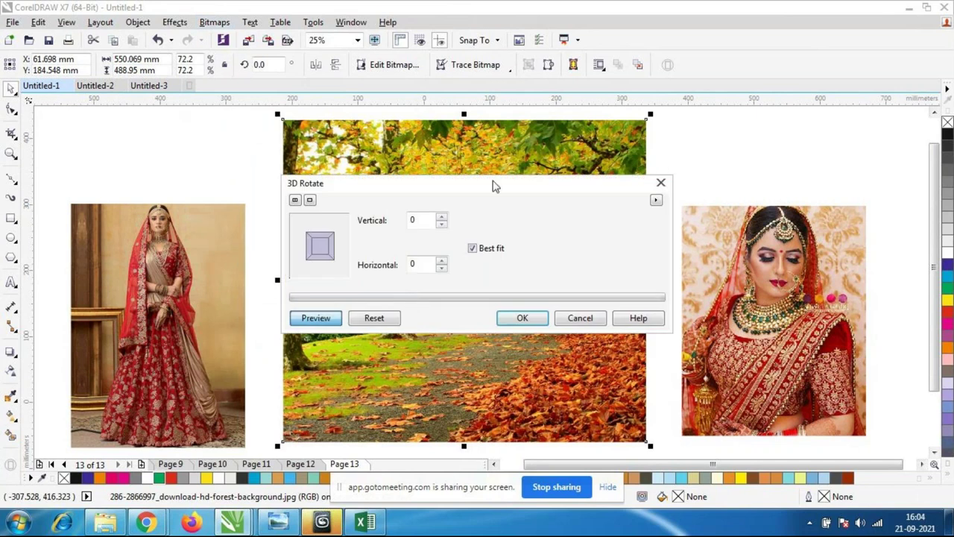
{"action": "left_click_drag", "start_coordinate": [494, 185], "coordinate": [767, 177]}
{"action": "left_click", "coordinate": [933, 175]}
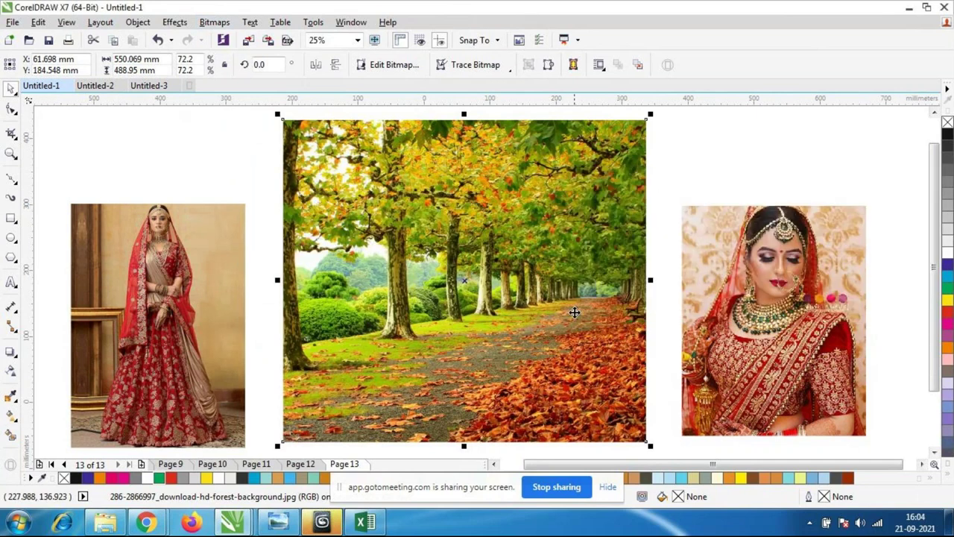
{"action": "left_click_drag", "start_coordinate": [592, 295], "coordinate": [488, 290]}
{"action": "left_click", "coordinate": [735, 317]}
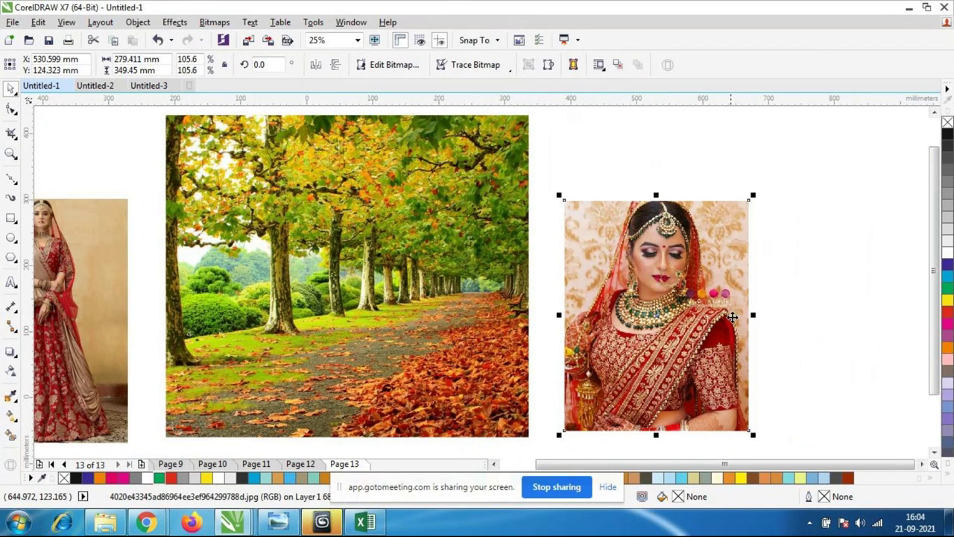
{"action": "key", "text": "Delete"}
{"action": "left_click", "coordinate": [36, 308]}
{"action": "key", "text": "Delete"}
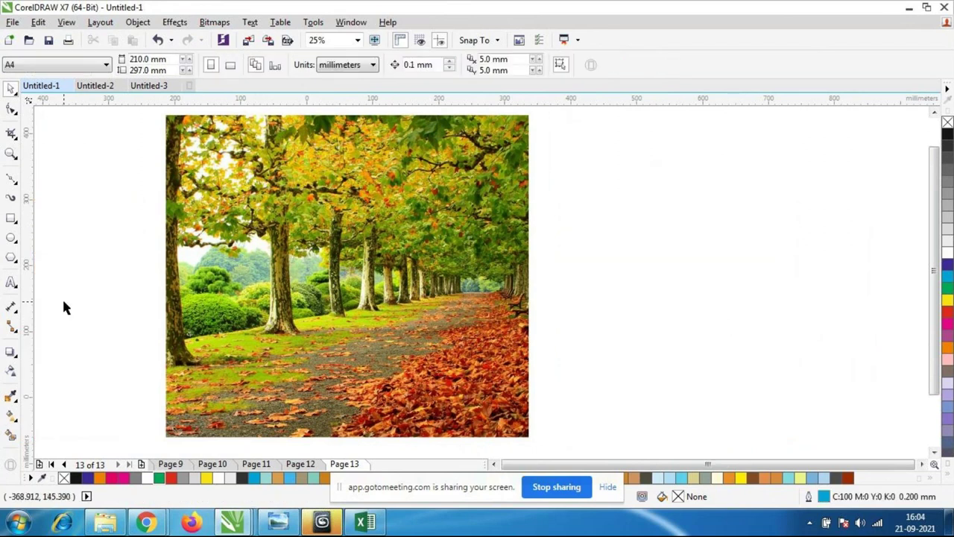
{"action": "key", "text": "ctrl+z"}
{"action": "key", "text": "ctrl+z"}
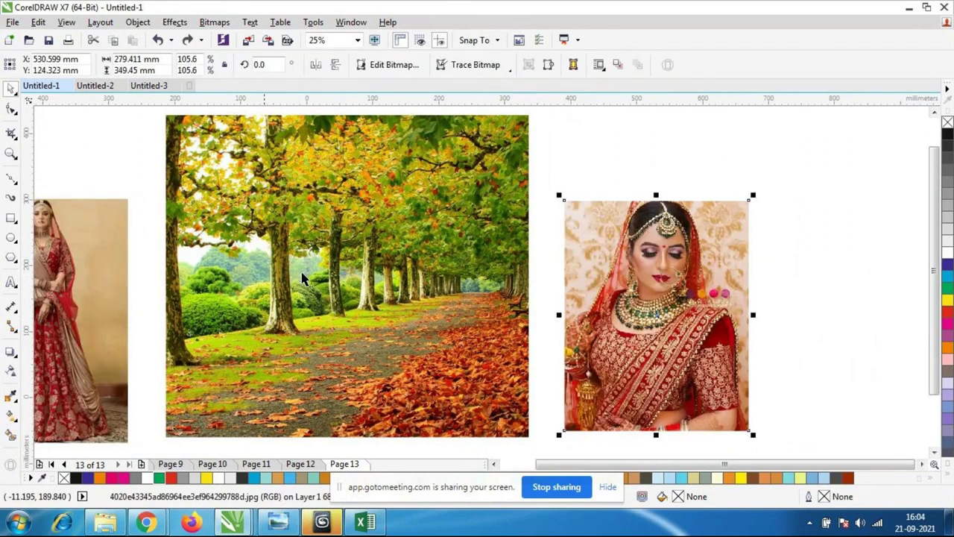
- Delete the full-length bride photo and move the close-up bride photo to the opposite side of the forest photo
{"action": "left_click", "coordinate": [96, 266]}
{"action": "key", "text": "Delete"}
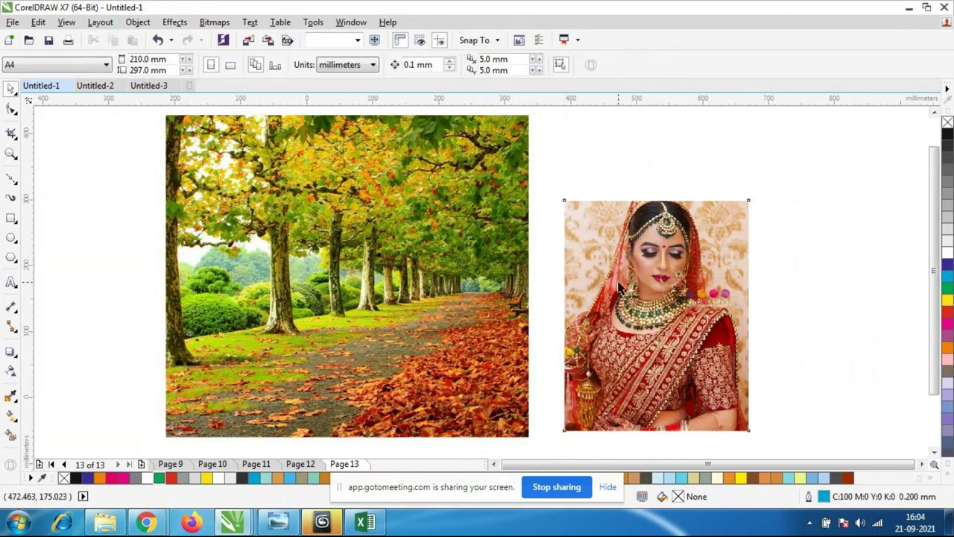
{"action": "left_click_drag", "start_coordinate": [619, 287], "coordinate": [79, 309]}
{"action": "left_click", "coordinate": [443, 298]}
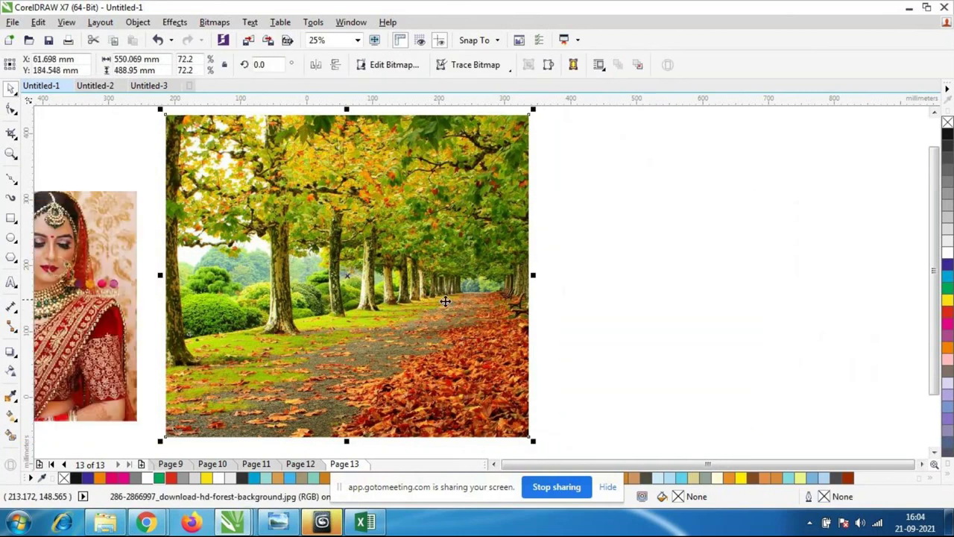
{"action": "scroll", "coordinate": [450, 283], "scroll_direction": "down", "scroll_amount": 3}
{"action": "scroll", "coordinate": [451, 283], "scroll_direction": "up", "scroll_amount": 3}
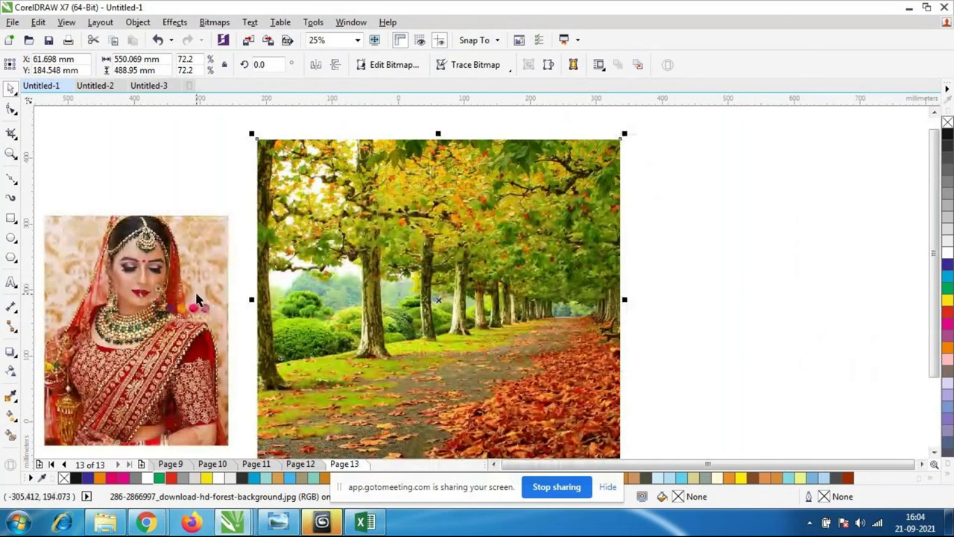
- Move the close-up bride photo farther away from the forest photo and shrink the forest photo to about 429 mm wide
{"action": "key", "text": "ctrl+z"}
{"action": "key", "text": "ctrl+z"}
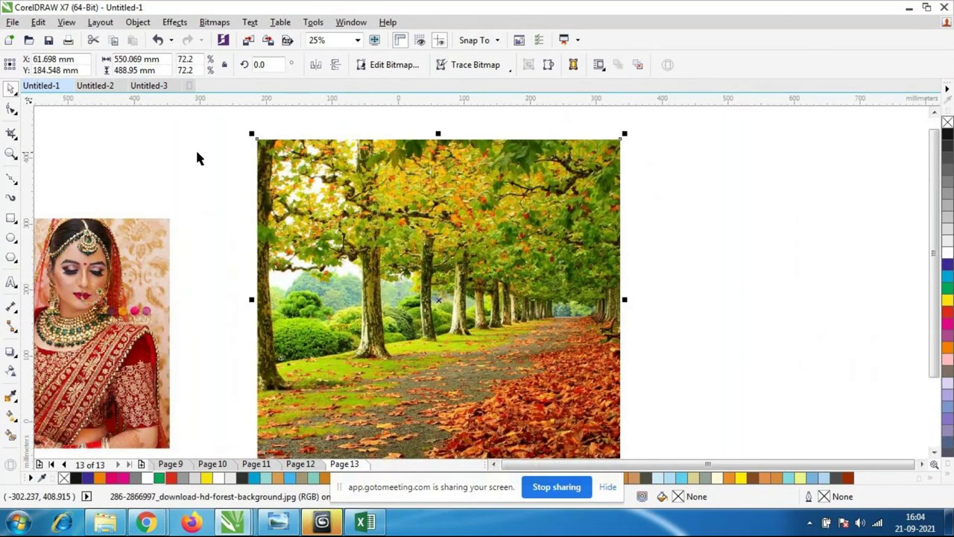
{"action": "left_click_drag", "start_coordinate": [252, 135], "coordinate": [336, 209]}
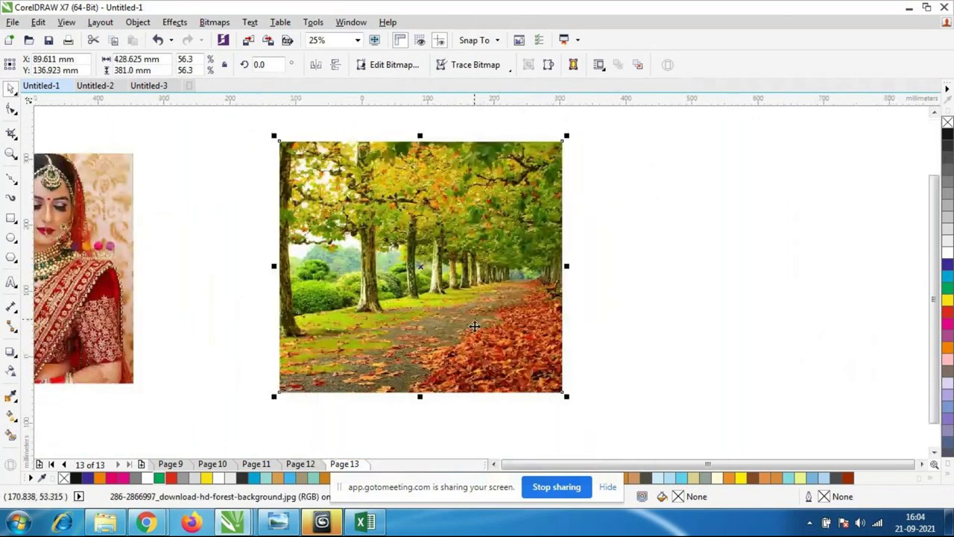
- Start the 3D Rotate effect on the forest photo and preview it at vertical -11 and horizontal 30
{"action": "left_click", "coordinate": [214, 22]}
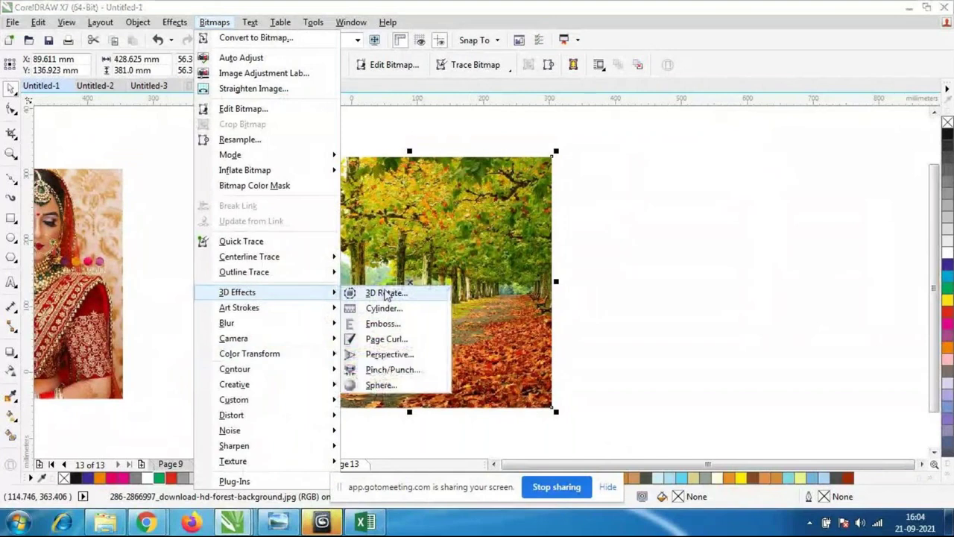
{"action": "left_click", "coordinate": [386, 294]}
{"action": "left_click_drag", "start_coordinate": [452, 186], "coordinate": [719, 187]}
{"action": "left_click_drag", "start_coordinate": [585, 249], "coordinate": [594, 262]}
{"action": "left_click", "coordinate": [586, 319]}
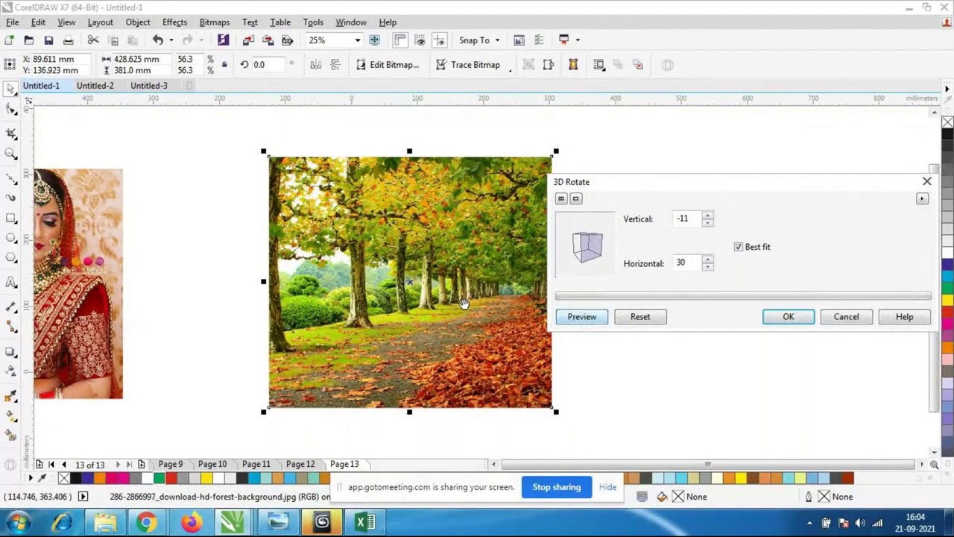
{"action": "left_click", "coordinate": [600, 321]}
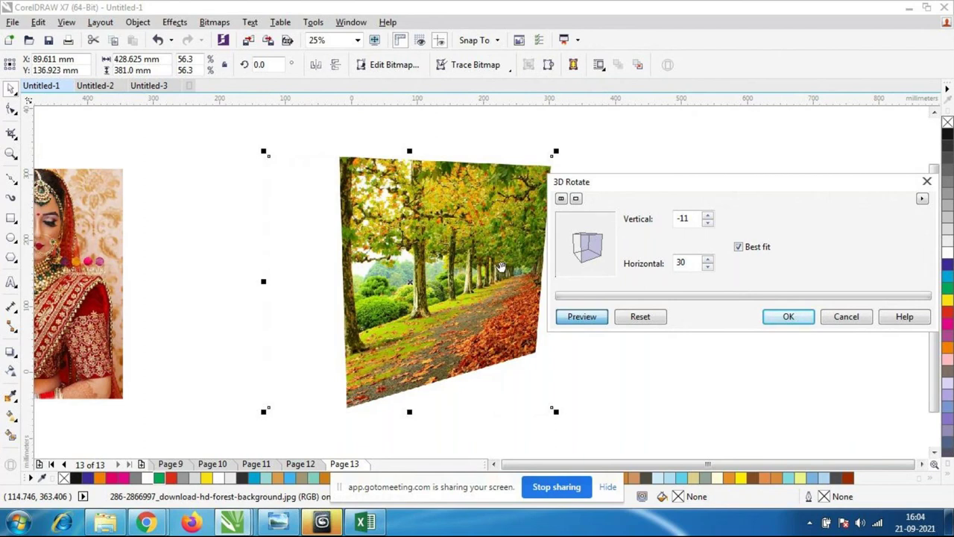
- Try 3D rotations of vertical -17 with horizontal -46, and vertical 34 with horizontal -43, previewing each on the forest photo
{"action": "left_click_drag", "start_coordinate": [603, 255], "coordinate": [568, 255]}
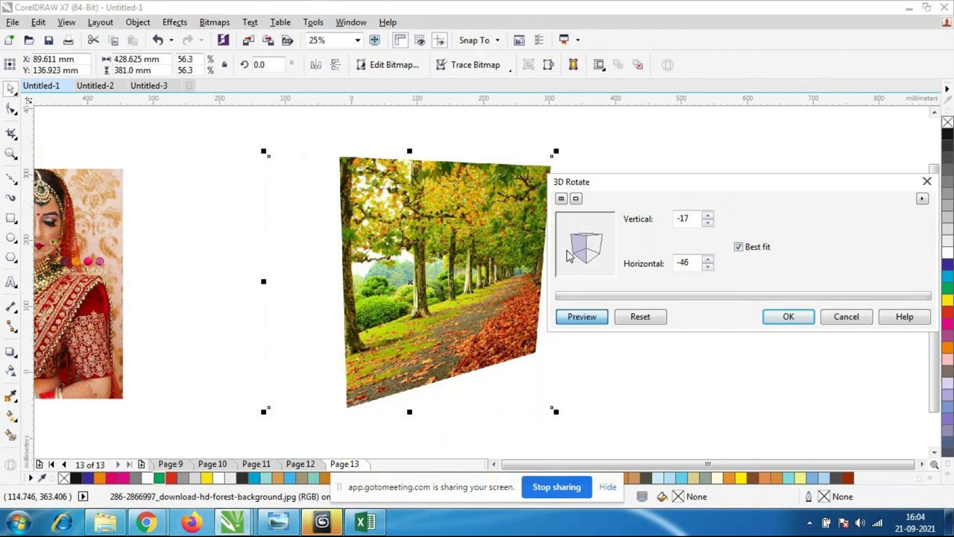
{"action": "left_click", "coordinate": [574, 317]}
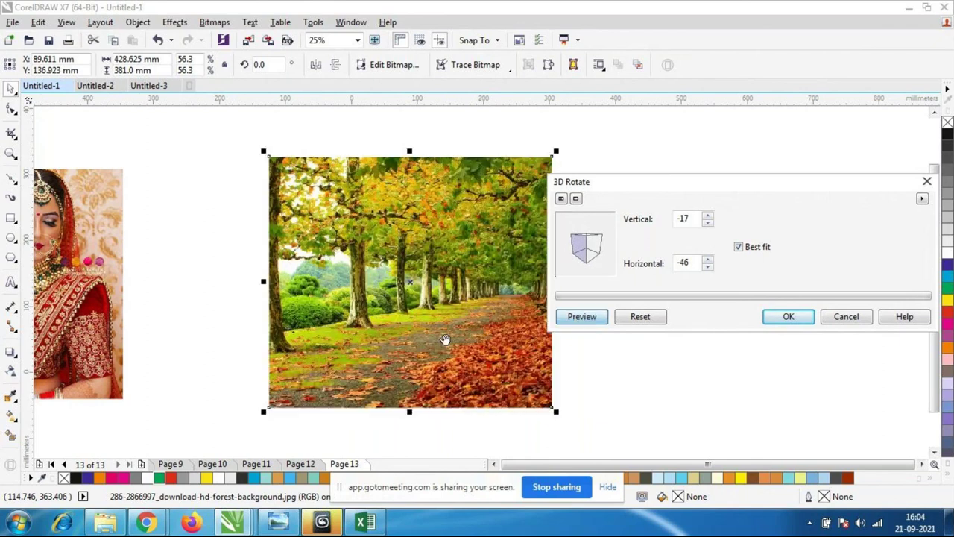
{"action": "left_click", "coordinate": [581, 316]}
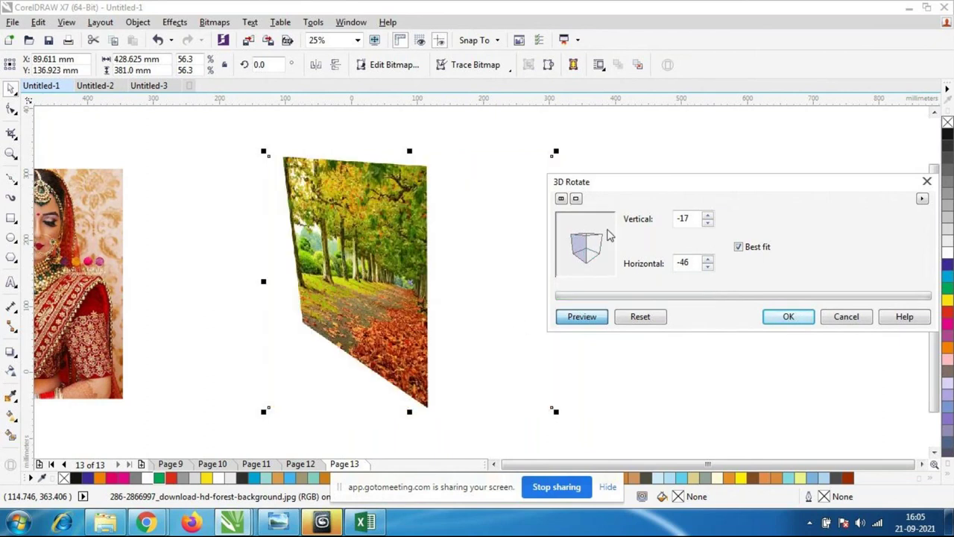
{"action": "mouse_move", "coordinate": [583, 256]}
{"action": "left_mouse_down"}
{"action": "mouse_move", "coordinate": [580, 241]}
{"action": "mouse_move", "coordinate": [583, 265]}
{"action": "left_mouse_up"}
{"action": "left_click", "coordinate": [582, 317]}
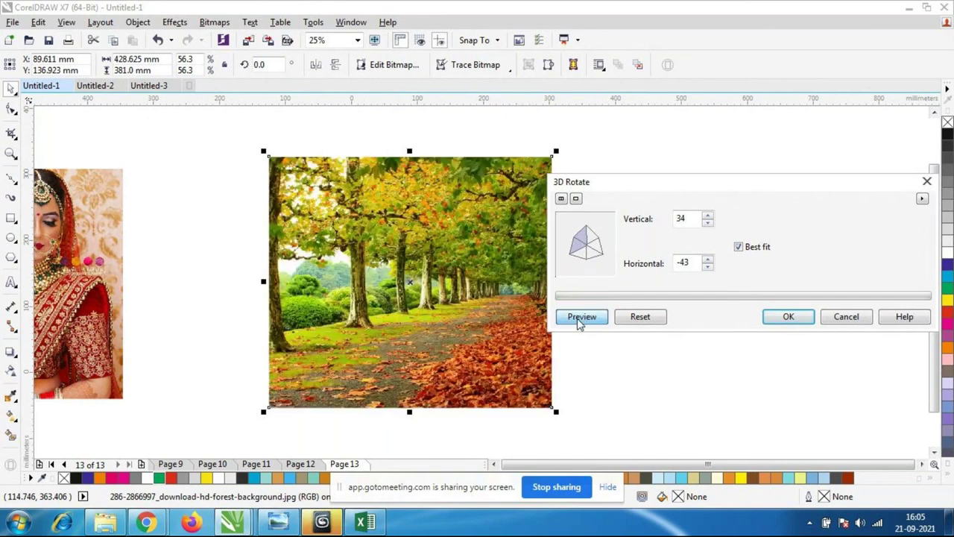
{"action": "left_click", "coordinate": [581, 317]}
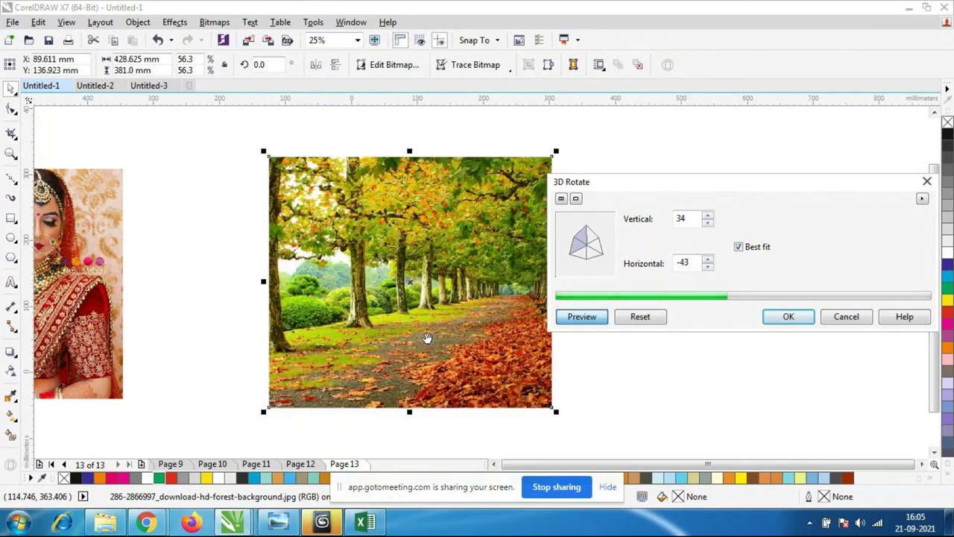
- Set the 3D rotation to vertical -36 and horizontal -18 and preview it on the forest photo
{"action": "left_click_drag", "start_coordinate": [586, 250], "coordinate": [598, 277]}
{"action": "left_click", "coordinate": [583, 317]}
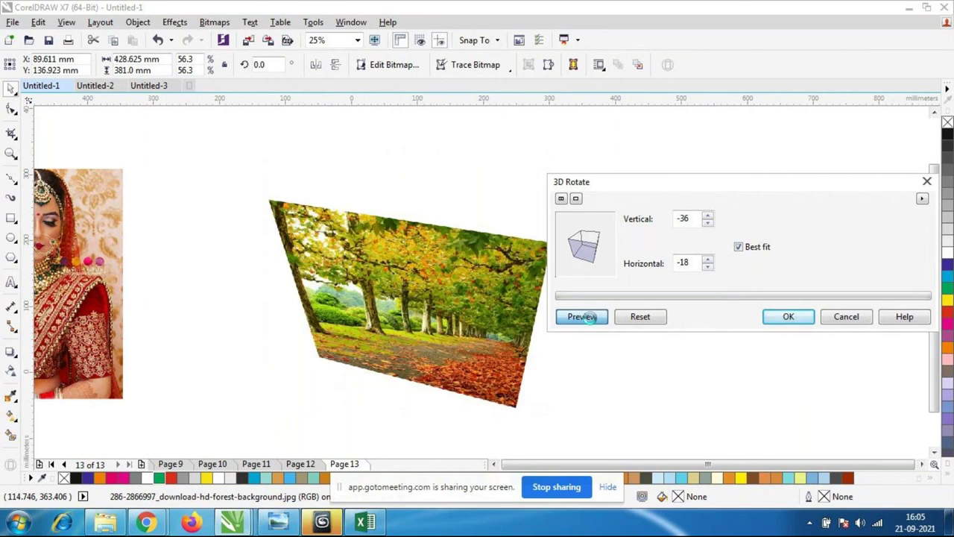
{"action": "left_click", "coordinate": [590, 320]}
{"action": "left_click", "coordinate": [591, 320]}
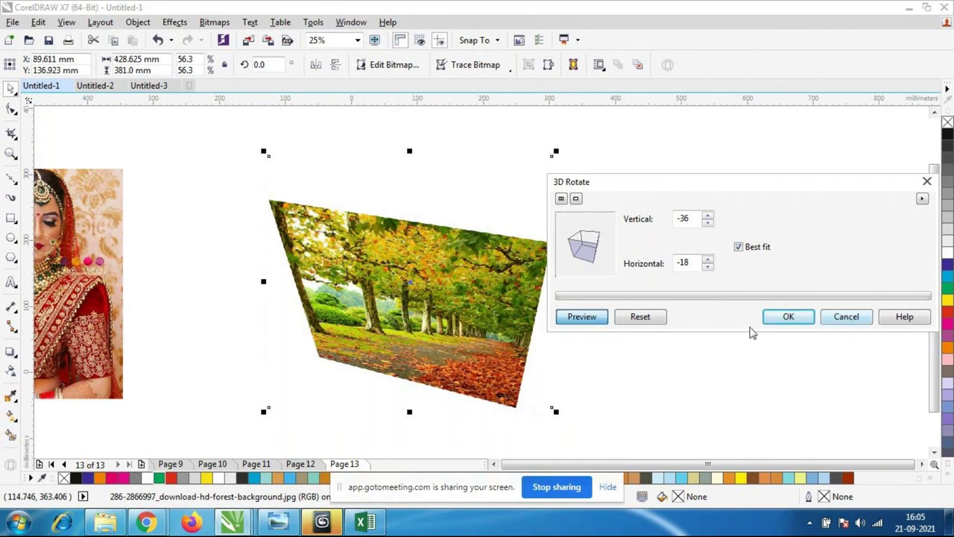
- Cancel the 3D rotation, start the Cylinder effect on the forest photo, and preview it in horizontal mode at 50 percent
{"action": "left_click", "coordinate": [844, 318]}
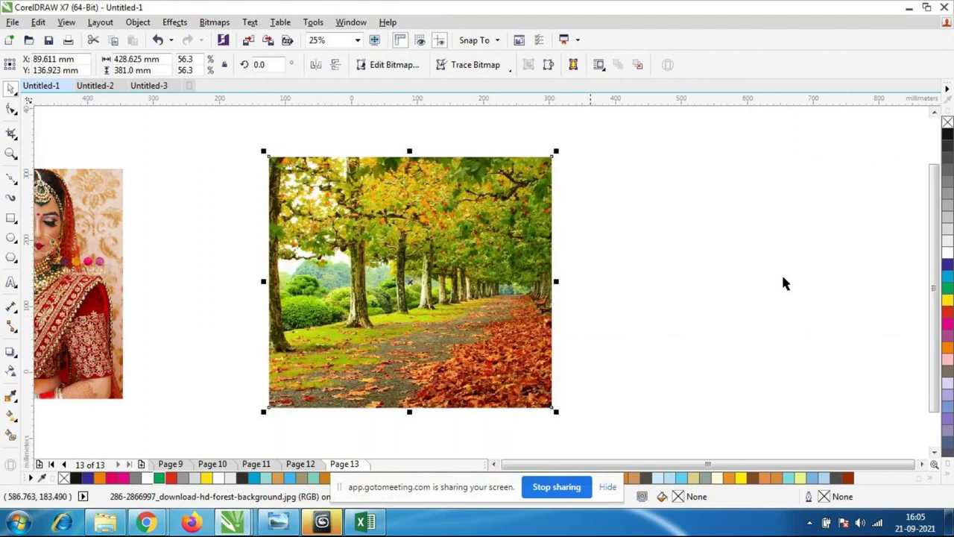
{"action": "left_click", "coordinate": [217, 24]}
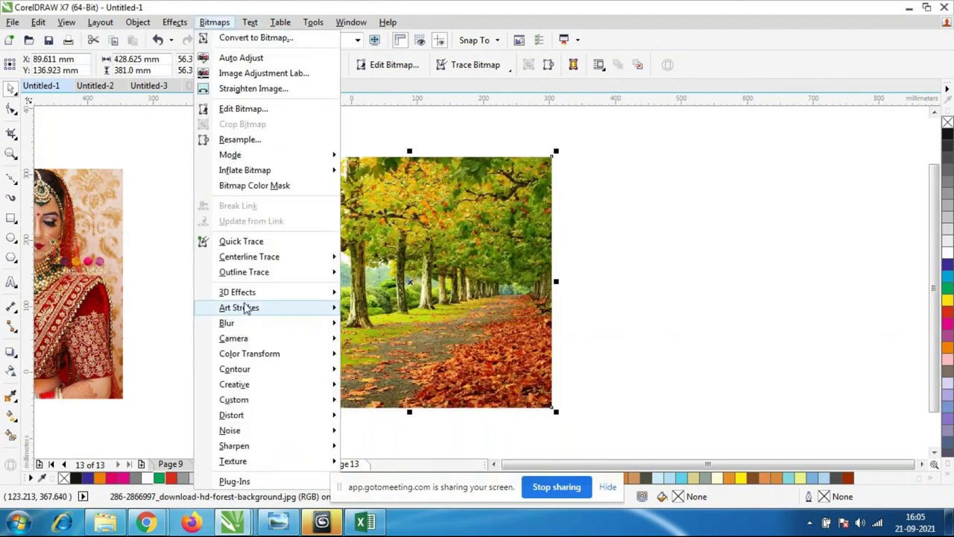
{"action": "mouse_move", "coordinate": [250, 296]}
{"action": "left_click", "coordinate": [381, 308]}
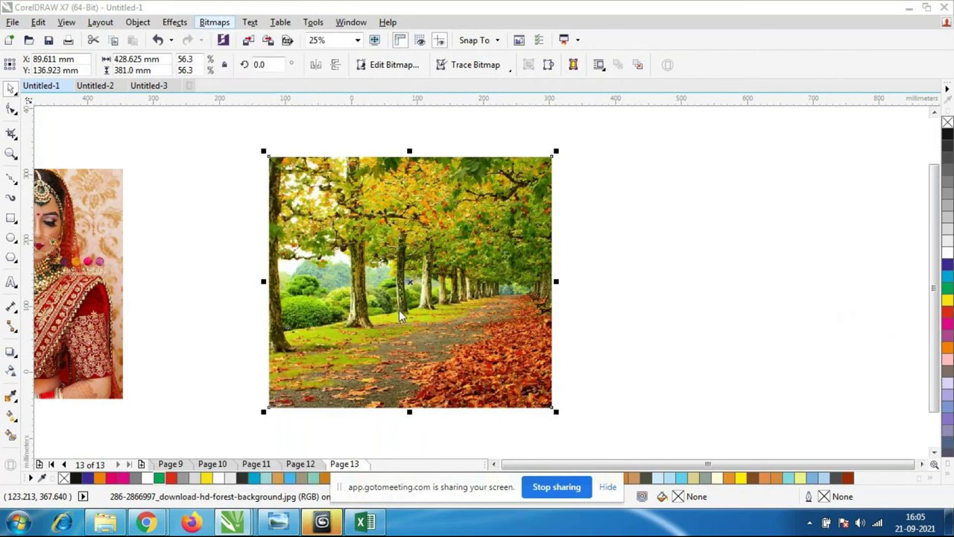
{"action": "left_click_drag", "start_coordinate": [494, 181], "coordinate": [748, 162]}
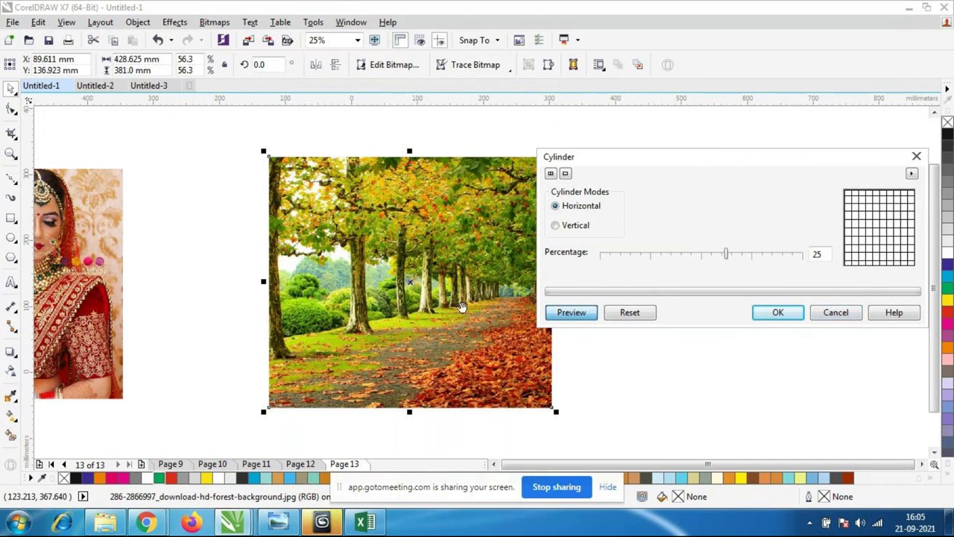
{"action": "left_click_drag", "start_coordinate": [748, 219], "coordinate": [771, 218]}
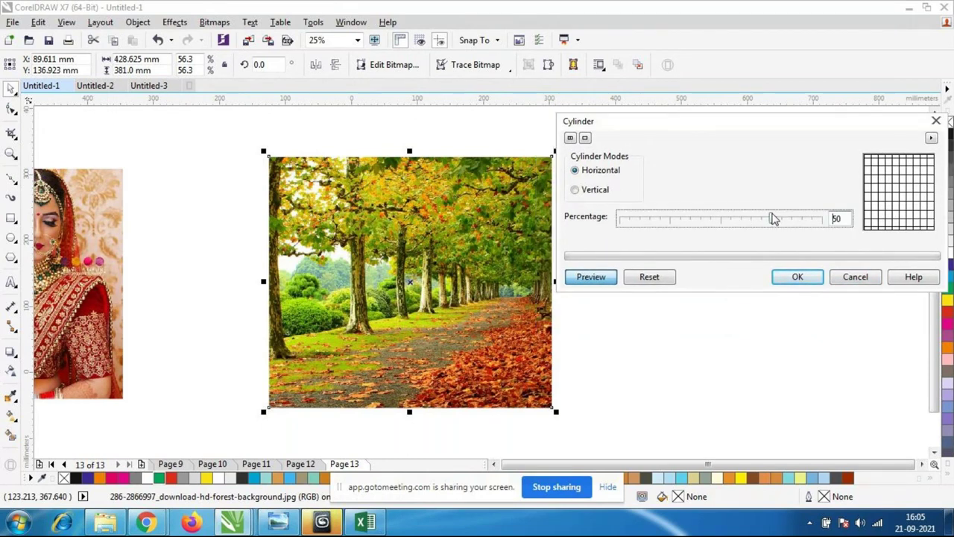
{"action": "left_click", "coordinate": [594, 283]}
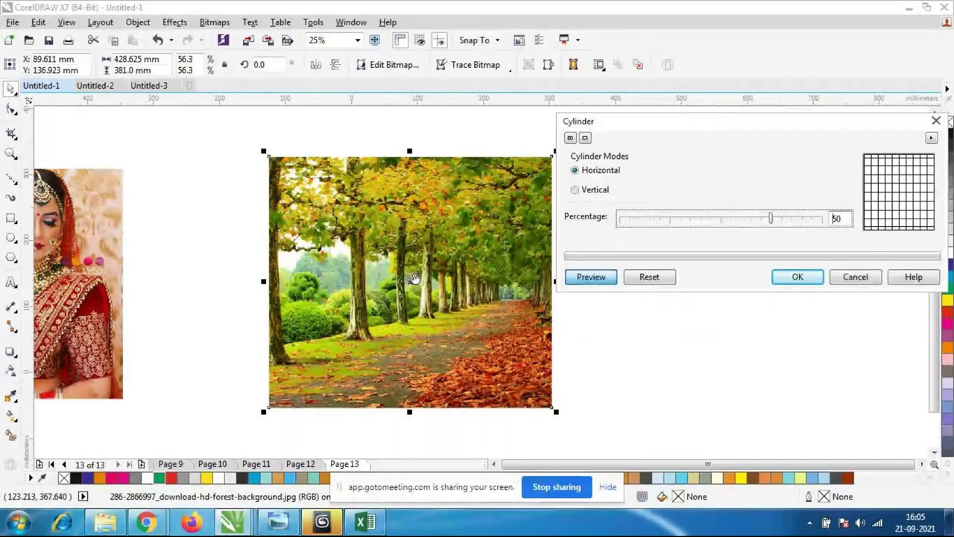
- Preview horizontal Cylinder percentages of 88 and -61 on the forest photo and close the effect
{"action": "left_click", "coordinate": [807, 220]}
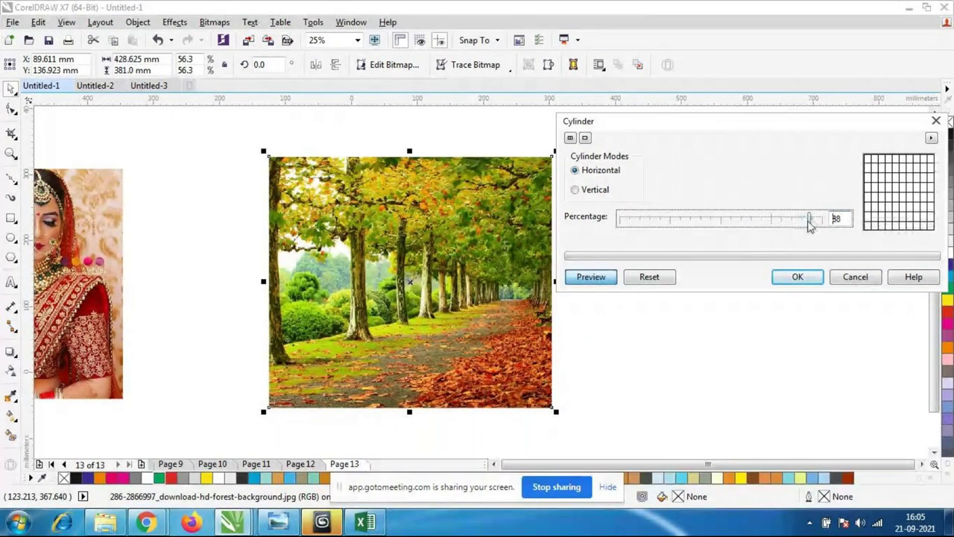
{"action": "left_click", "coordinate": [602, 280]}
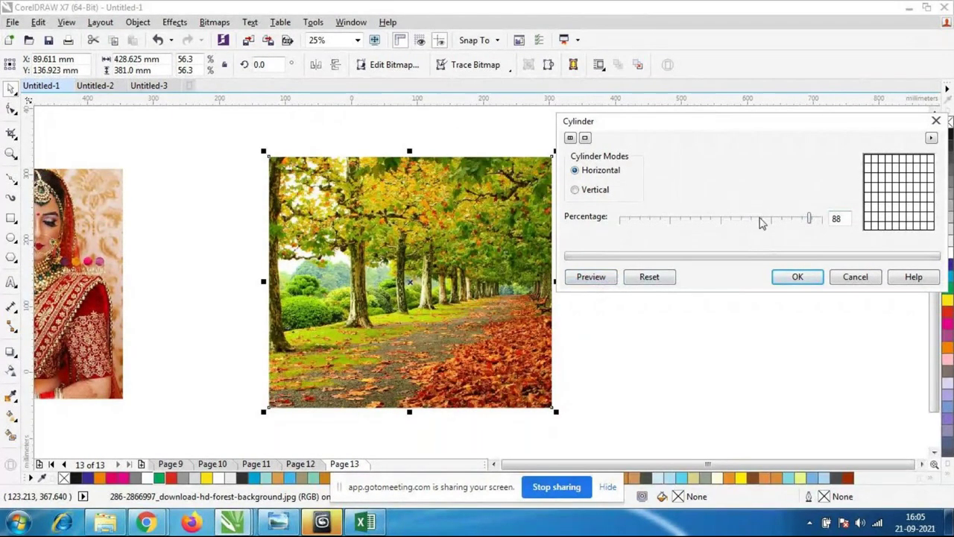
{"action": "left_click", "coordinate": [658, 219]}
{"action": "left_click", "coordinate": [583, 277]}
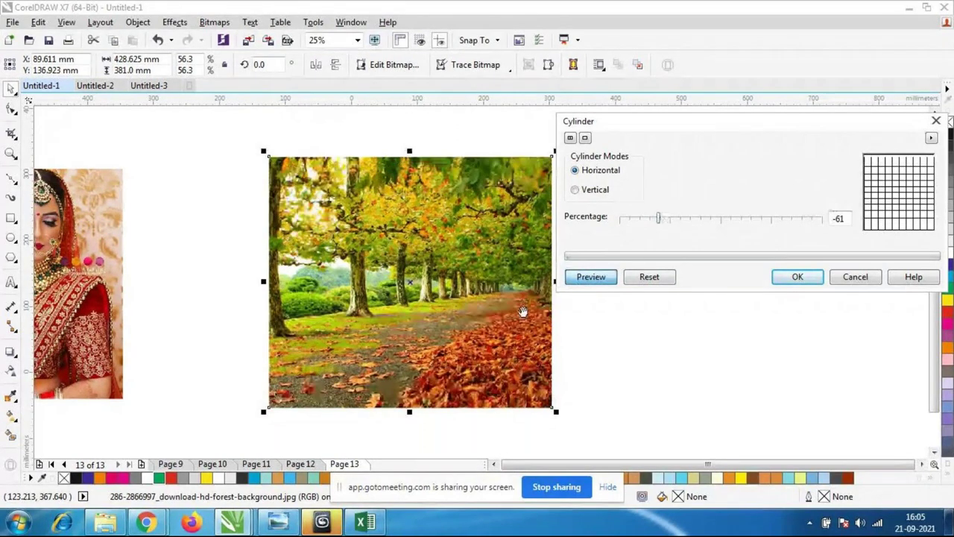
{"action": "left_click", "coordinate": [798, 277]}
- Start the Cylinder effect on the bride photo and preview it in horizontal mode at 59 percent
{"action": "scroll", "coordinate": [594, 258], "scroll_direction": "down", "scroll_amount": 4}
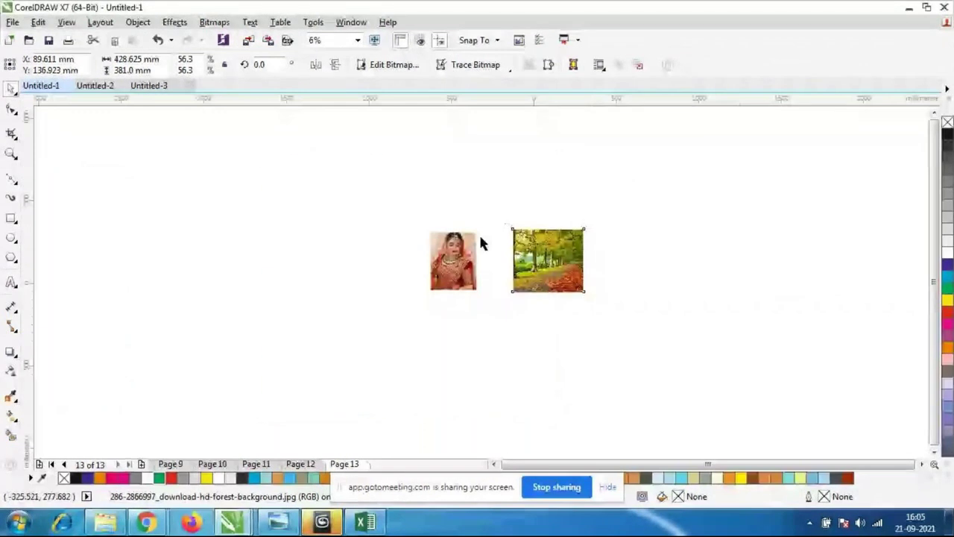
{"action": "scroll", "coordinate": [479, 241], "scroll_direction": "up", "scroll_amount": 4}
{"action": "left_click", "coordinate": [475, 243]}
{"action": "scroll", "coordinate": [408, 288], "scroll_direction": "down", "scroll_amount": 2}
{"action": "scroll", "coordinate": [409, 288], "scroll_direction": "up", "scroll_amount": 2}
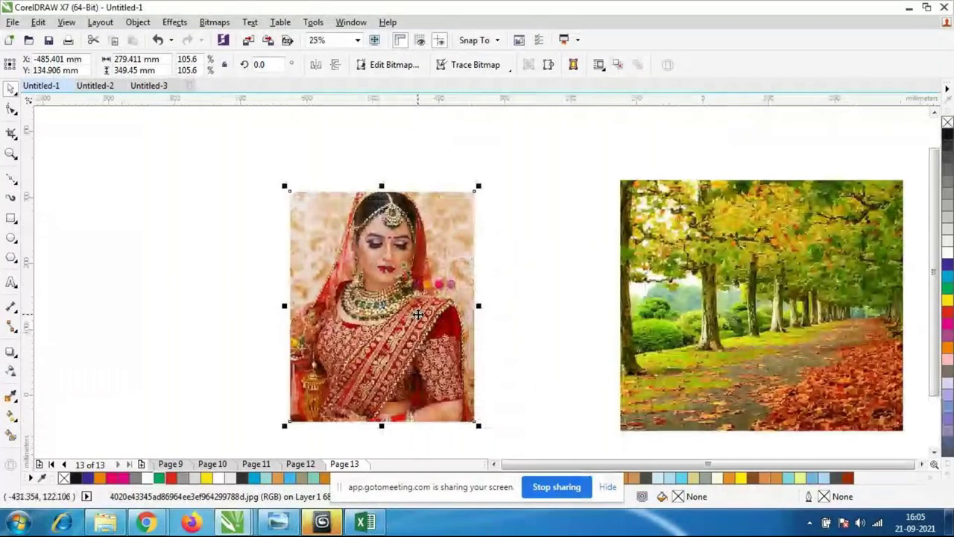
{"action": "left_click", "coordinate": [214, 22]}
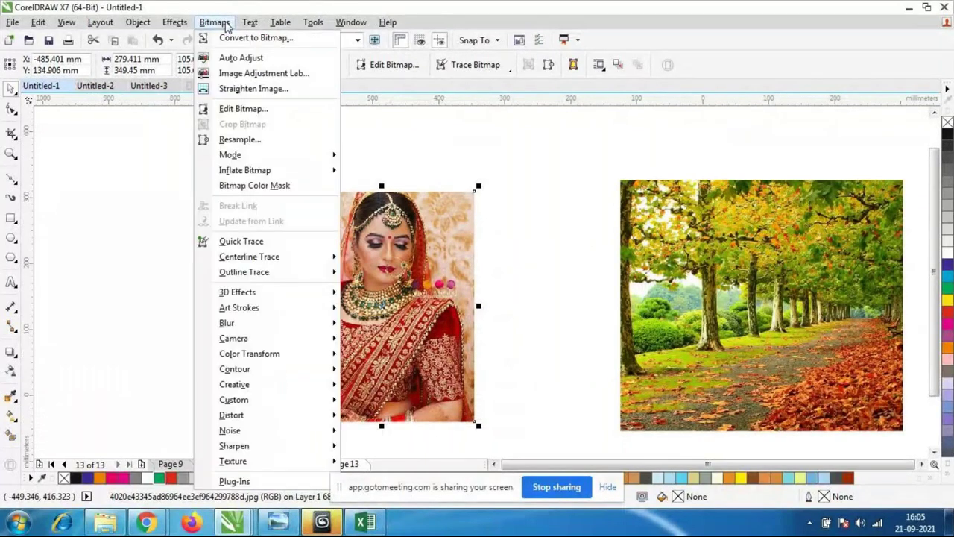
{"action": "mouse_move", "coordinate": [238, 291]}
{"action": "left_click", "coordinate": [390, 308]}
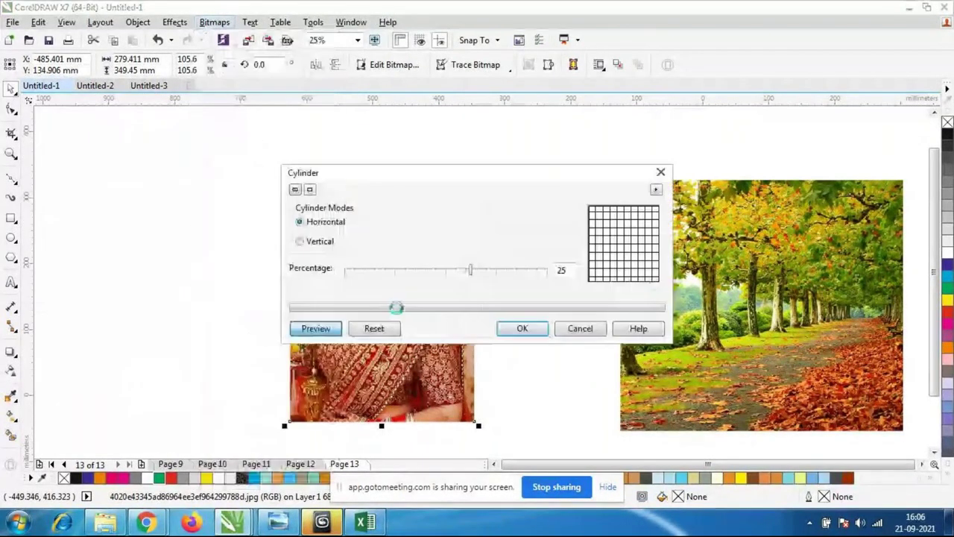
{"action": "left_click_drag", "start_coordinate": [490, 170], "coordinate": [718, 115]}
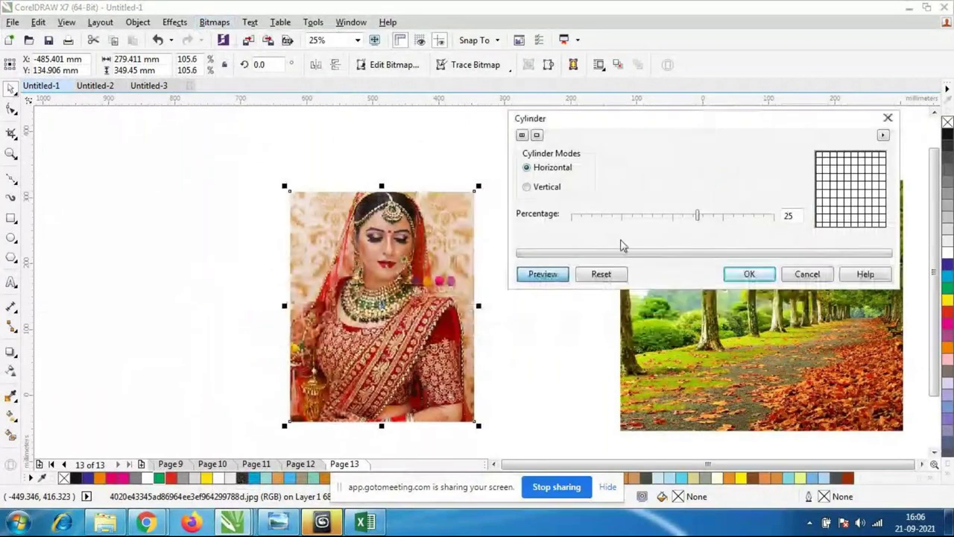
{"action": "left_click", "coordinate": [732, 216]}
{"action": "left_click", "coordinate": [543, 275]}
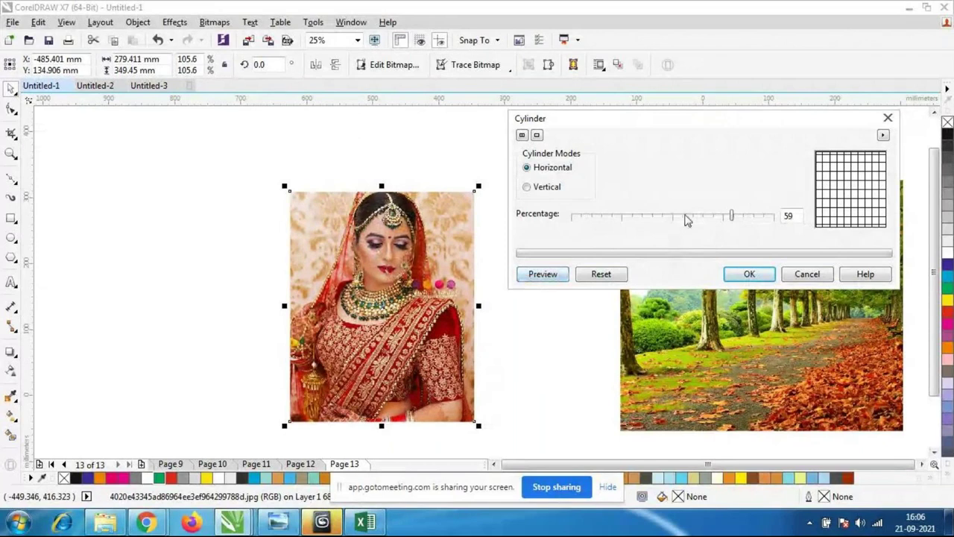
- Try Cylinder percentages of -46, -74 and 83 on the bride photo, previewing each, and cancel the effect
{"action": "left_click", "coordinate": [626, 221]}
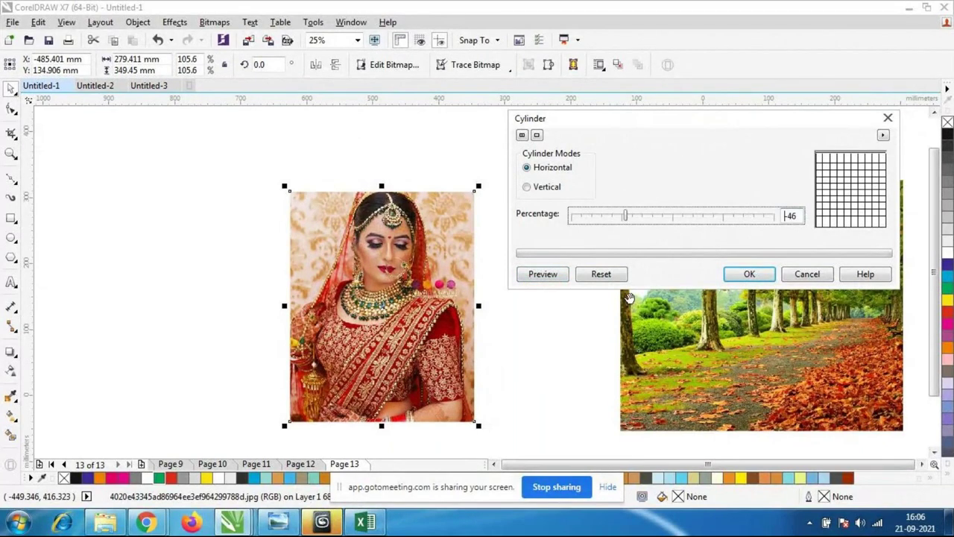
{"action": "left_click", "coordinate": [543, 274]}
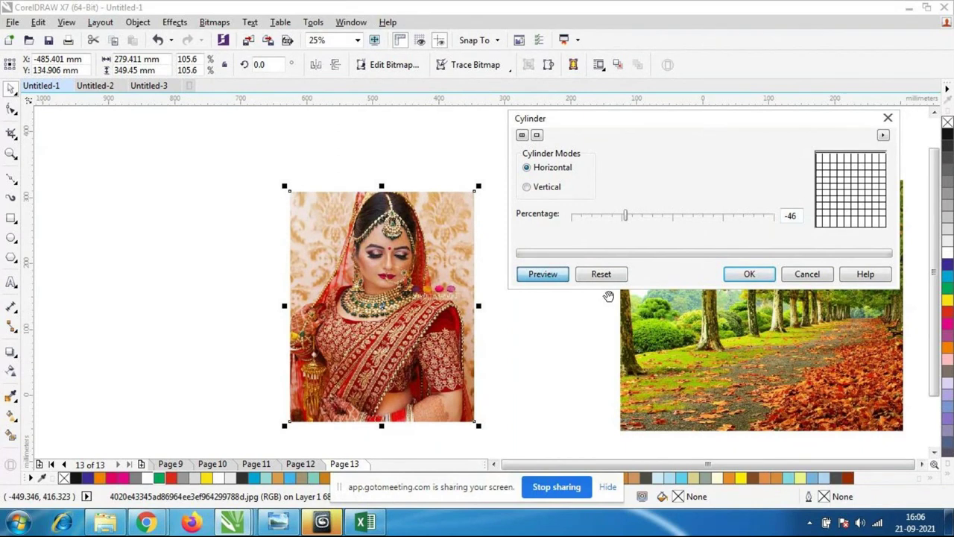
{"action": "left_click", "coordinate": [597, 216]}
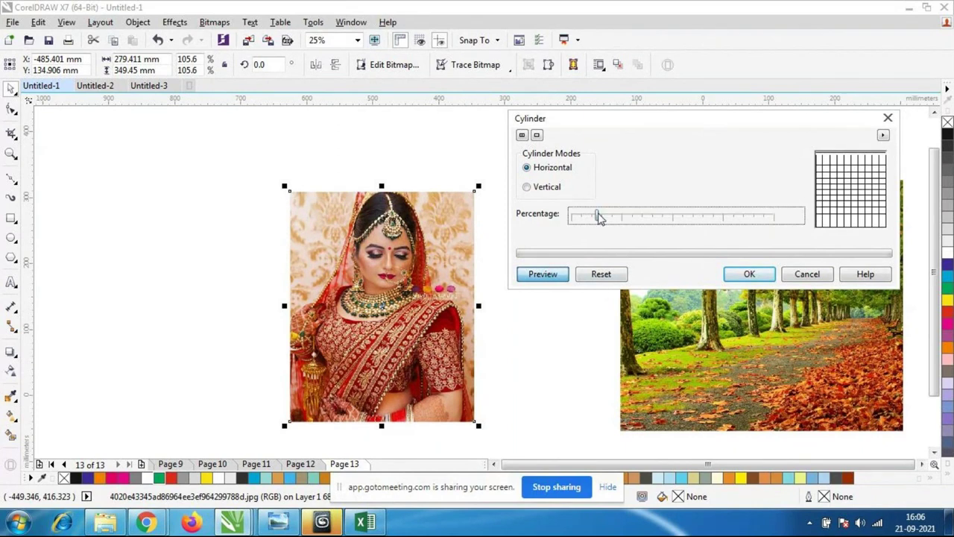
{"action": "left_click", "coordinate": [555, 280]}
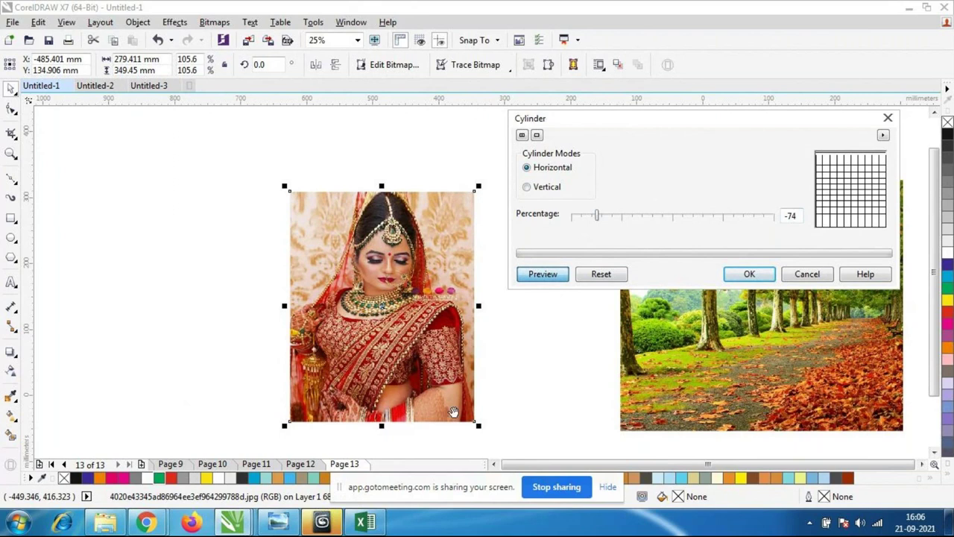
{"action": "left_click", "coordinate": [759, 217]}
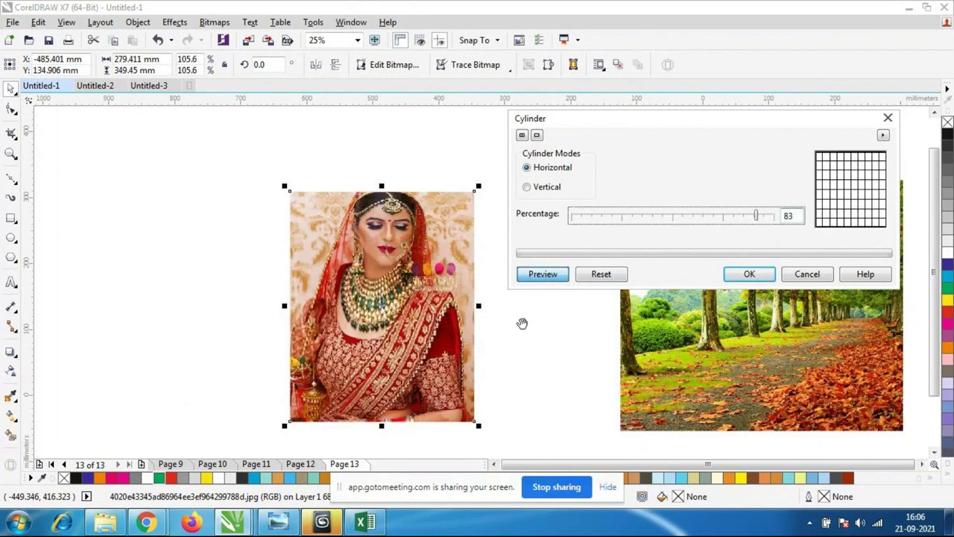
{"action": "left_click", "coordinate": [807, 273]}
- Start the Emboss effect on the bride photo and preview it in gray with depth 2, level 100 and direction 45
{"action": "scroll", "coordinate": [145, 261], "scroll_direction": "down", "scroll_amount": 2}
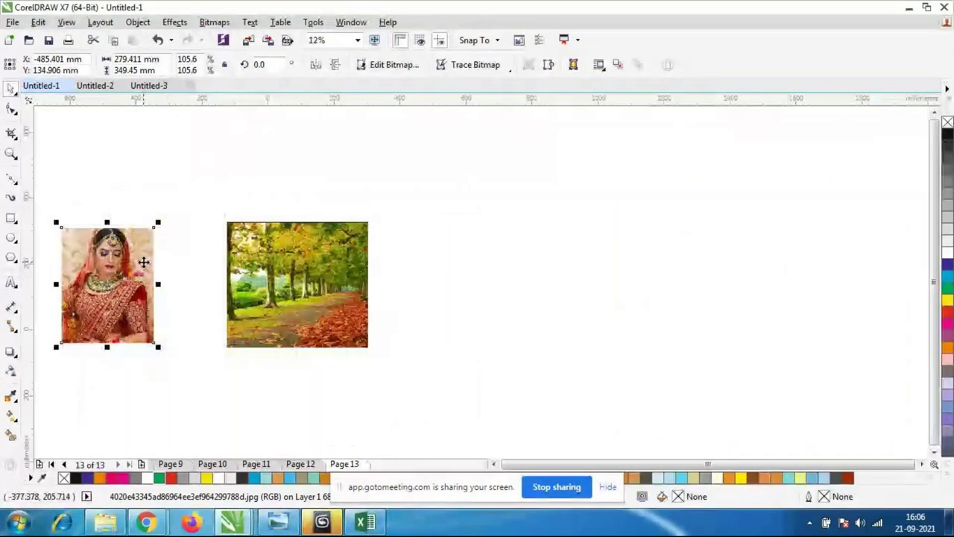
{"action": "scroll", "coordinate": [144, 260], "scroll_direction": "up", "scroll_amount": 2}
{"action": "scroll", "coordinate": [146, 256], "scroll_direction": "down", "scroll_amount": 1}
{"action": "scroll", "coordinate": [239, 253], "scroll_direction": "up", "scroll_amount": 1}
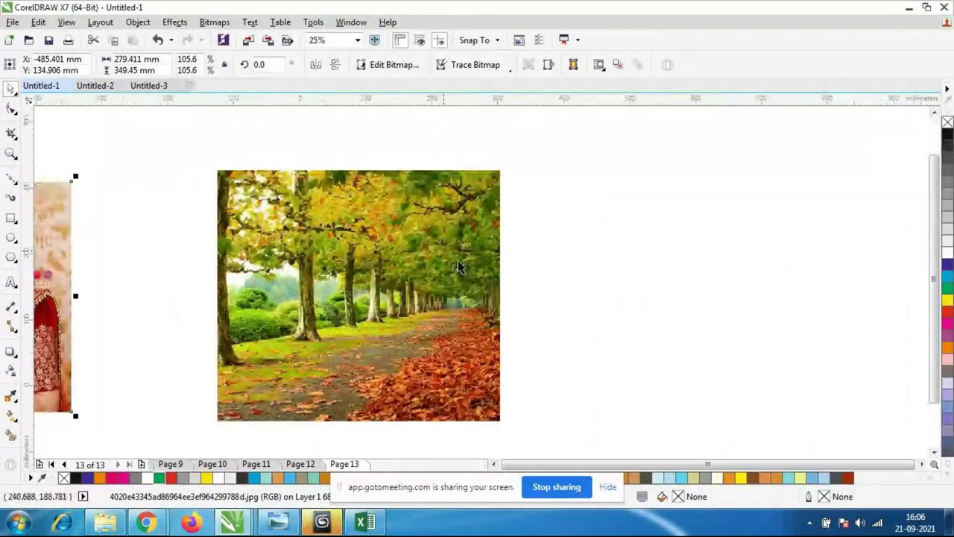
{"action": "scroll", "coordinate": [430, 246], "scroll_direction": "down", "scroll_amount": 1}
{"action": "scroll", "coordinate": [425, 246], "scroll_direction": "up", "scroll_amount": 1}
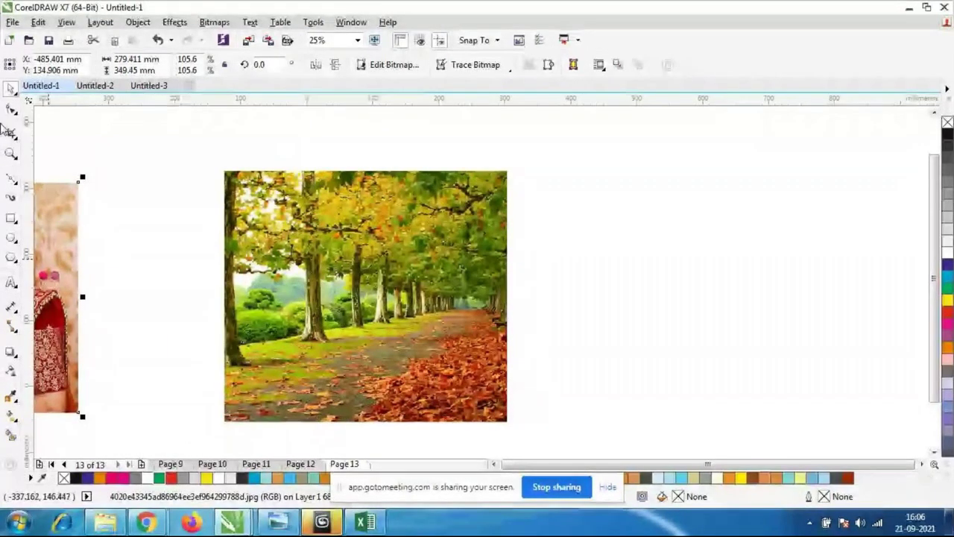
{"action": "left_click", "coordinate": [214, 22]}
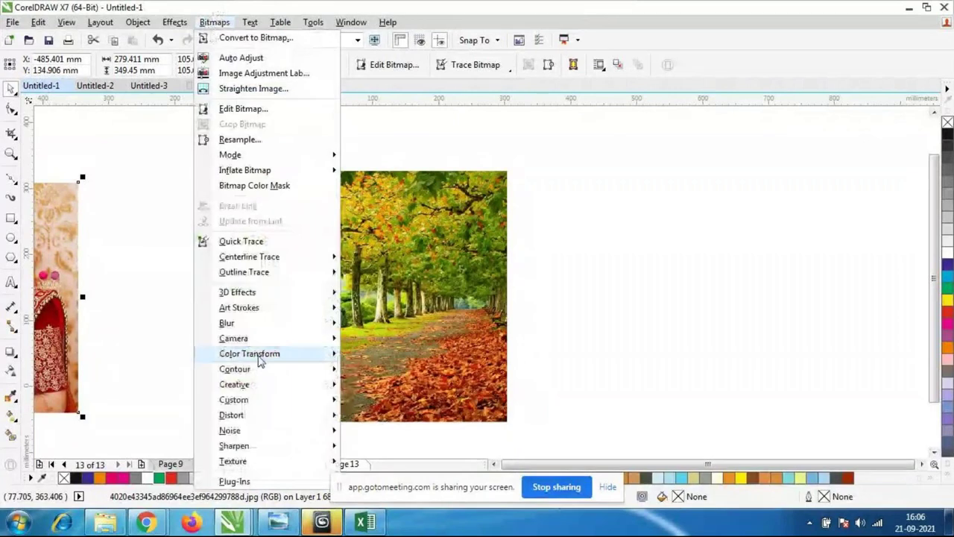
{"action": "mouse_move", "coordinate": [271, 296]}
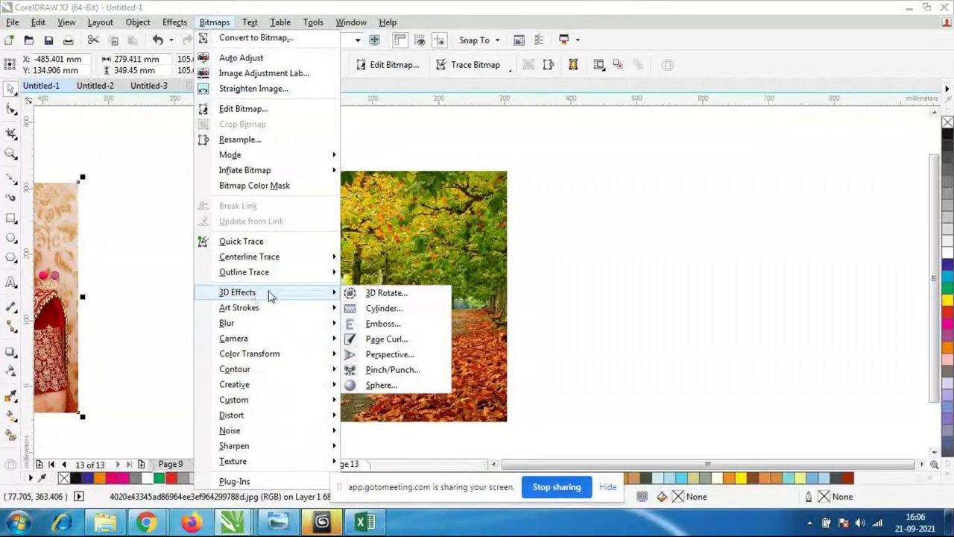
{"action": "left_click", "coordinate": [409, 324]}
{"action": "left_click_drag", "start_coordinate": [461, 175], "coordinate": [760, 117]}
{"action": "left_click", "coordinate": [614, 270]}
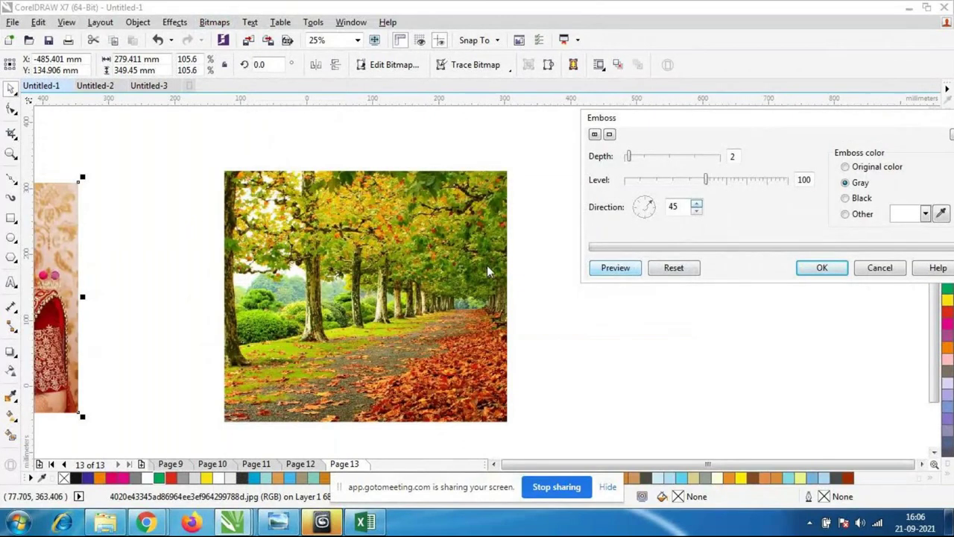
{"action": "left_click_drag", "start_coordinate": [186, 281], "coordinate": [438, 265]}
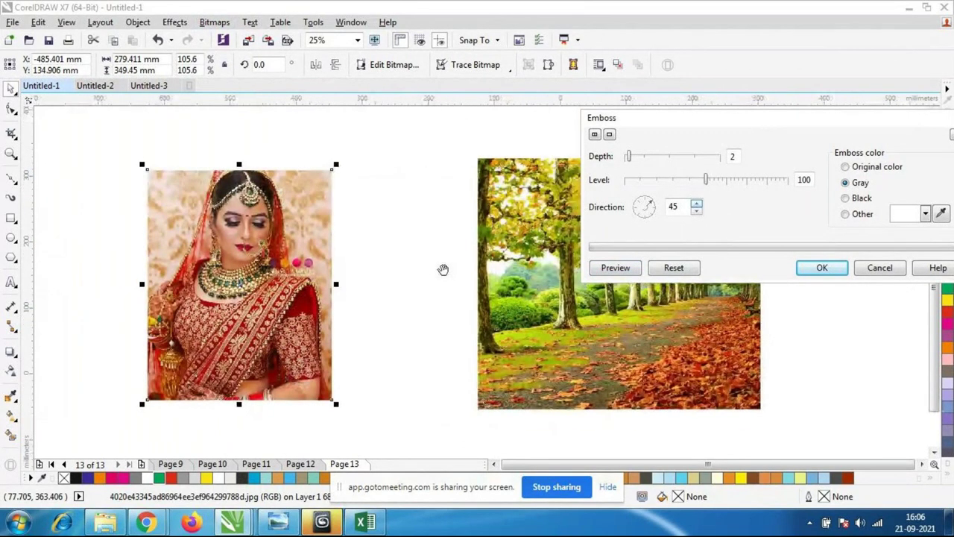
{"action": "left_click", "coordinate": [615, 267]}
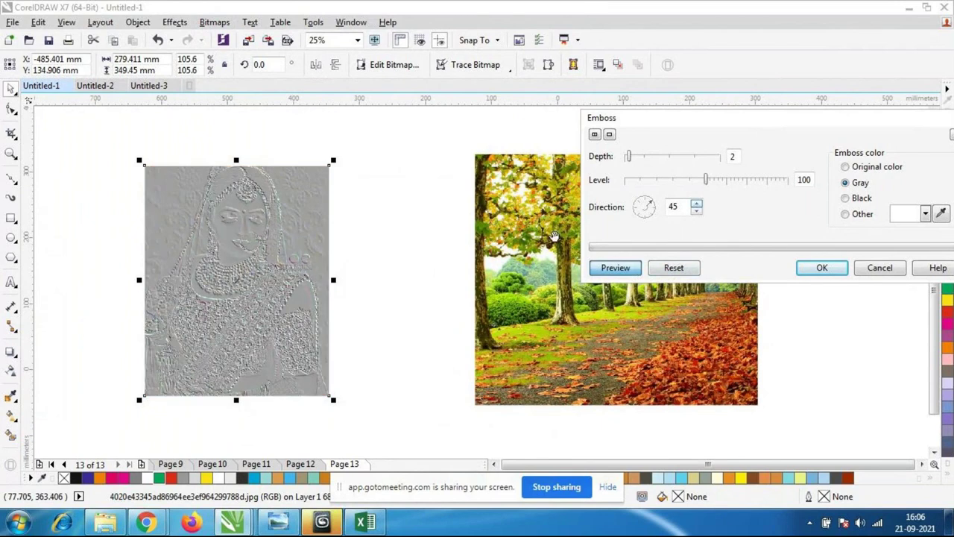
- Raise the emboss level to 298 and preview the gray emboss on the bride photo
{"action": "left_click_drag", "start_coordinate": [706, 180], "coordinate": [745, 180]}
{"action": "left_click", "coordinate": [602, 269]}
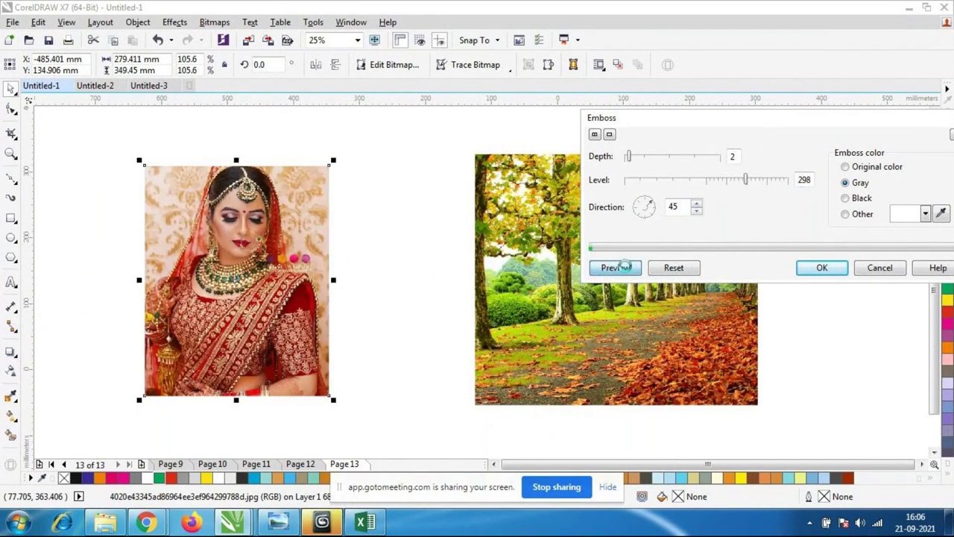
{"action": "left_click", "coordinate": [617, 268]}
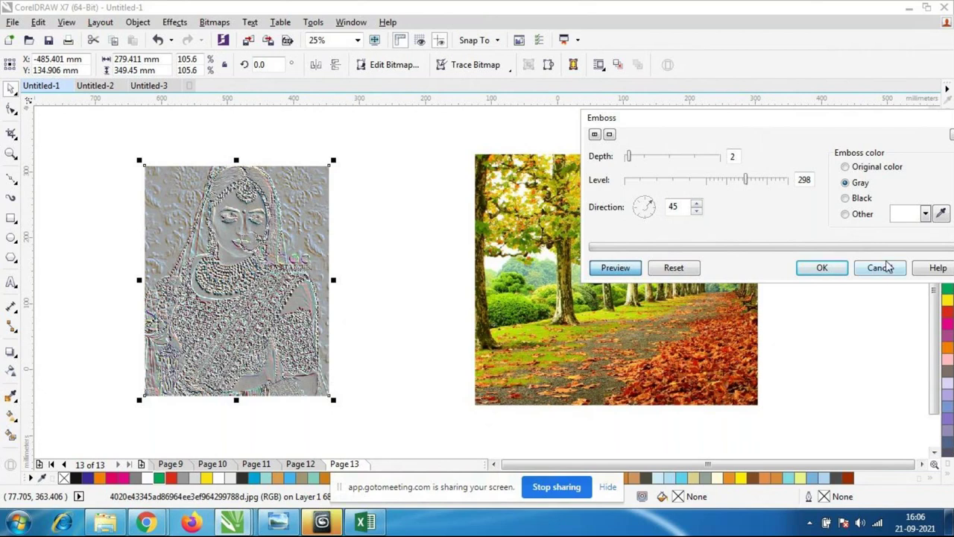
- Set the emboss color to Black, try Other, and return to Black, viewing the previews on the bride photo
{"action": "left_click", "coordinate": [863, 198]}
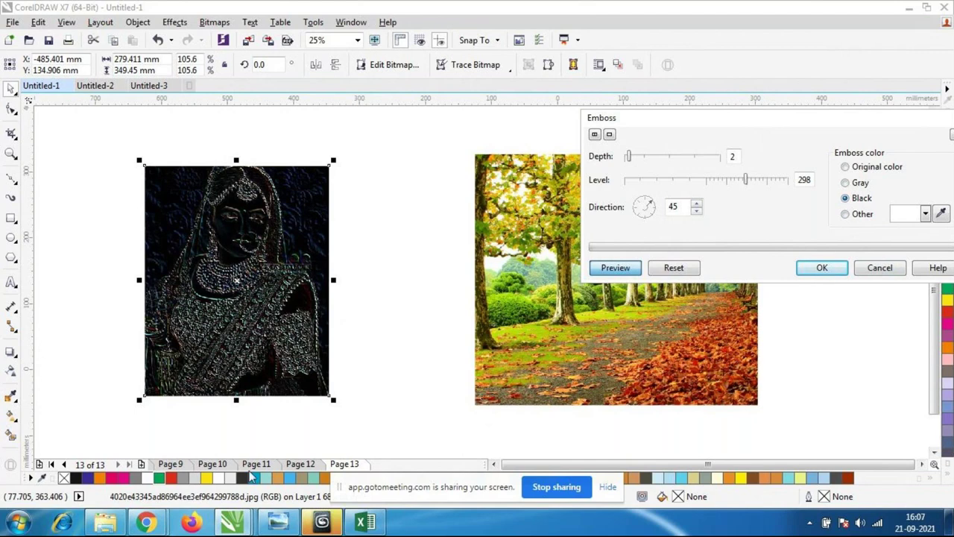
{"action": "left_click", "coordinate": [867, 217]}
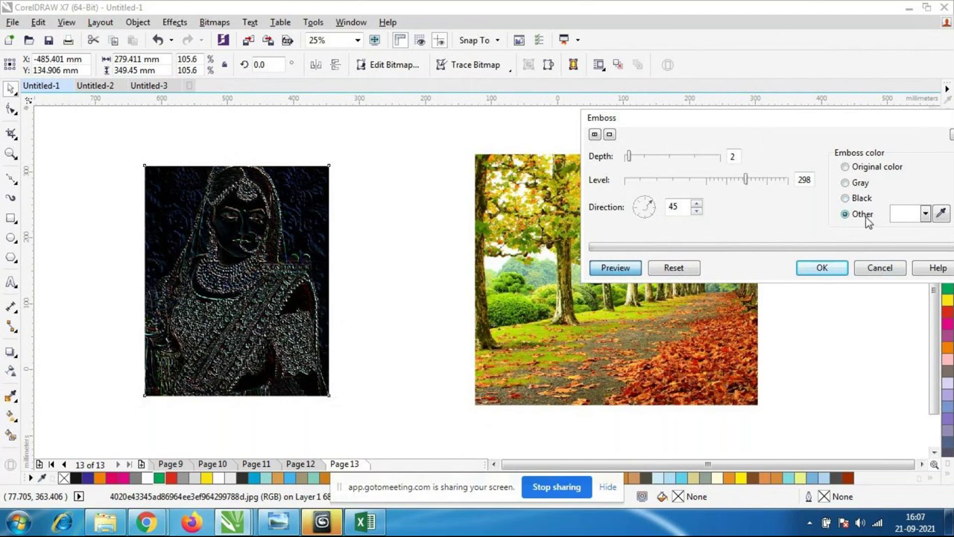
{"action": "left_click", "coordinate": [852, 198]}
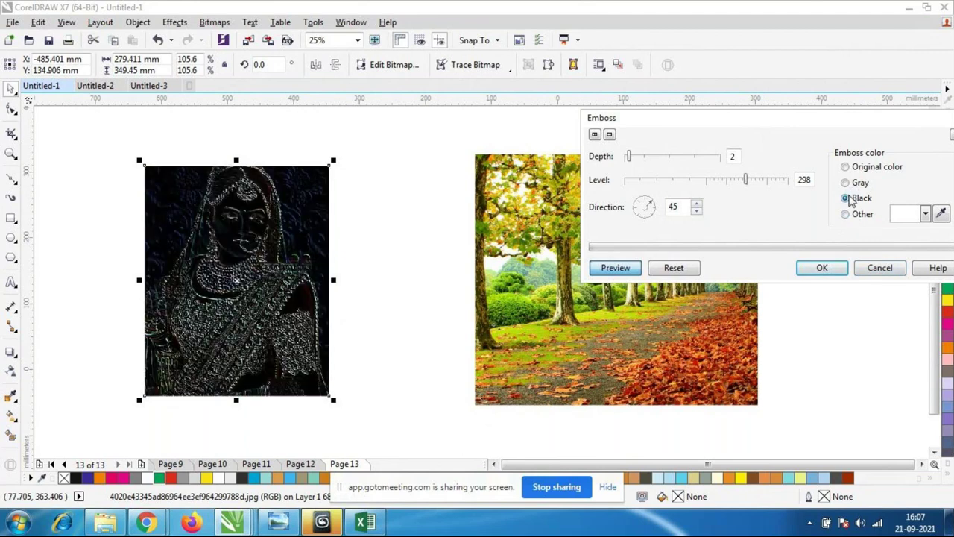
{"action": "left_click_drag", "start_coordinate": [196, 260], "coordinate": [280, 255]}
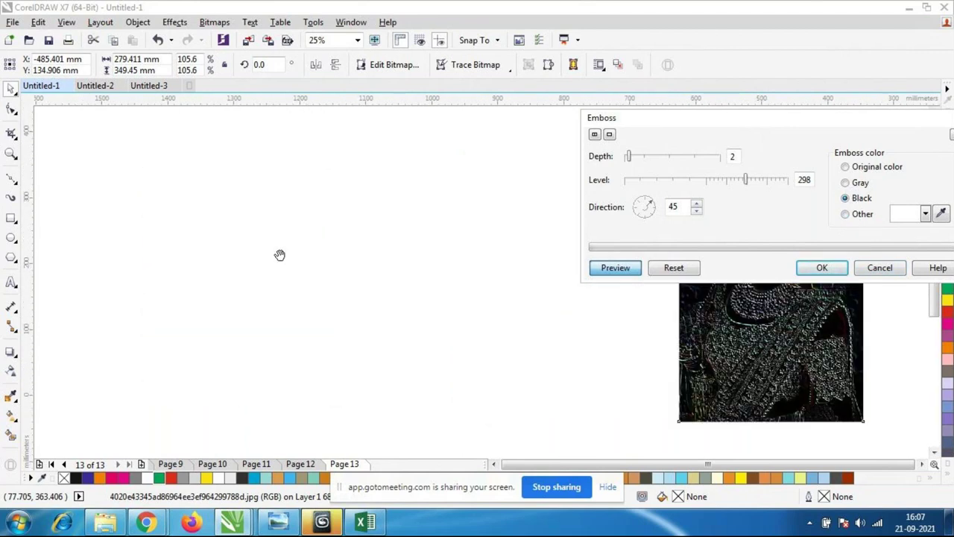
{"action": "scroll", "coordinate": [534, 358], "scroll_direction": "down", "scroll_amount": 3}
{"action": "scroll", "coordinate": [677, 336], "scroll_direction": "up", "scroll_amount": 2}
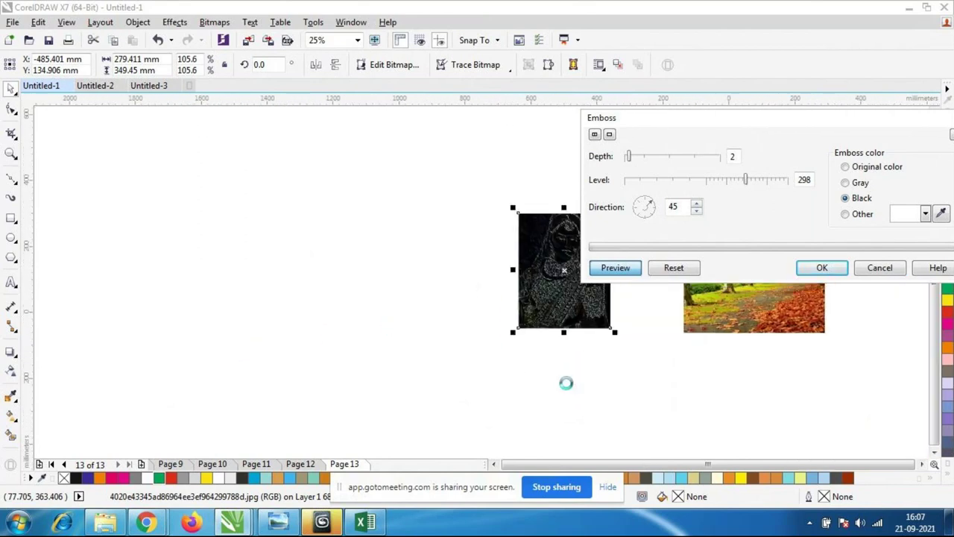
- Zoom in on the bride photo and try emboss depths of 13 and 3, previewing each
{"action": "left_click_drag", "start_coordinate": [566, 382], "coordinate": [405, 394]}
{"action": "scroll", "coordinate": [484, 252], "scroll_direction": "up", "scroll_amount": 4}
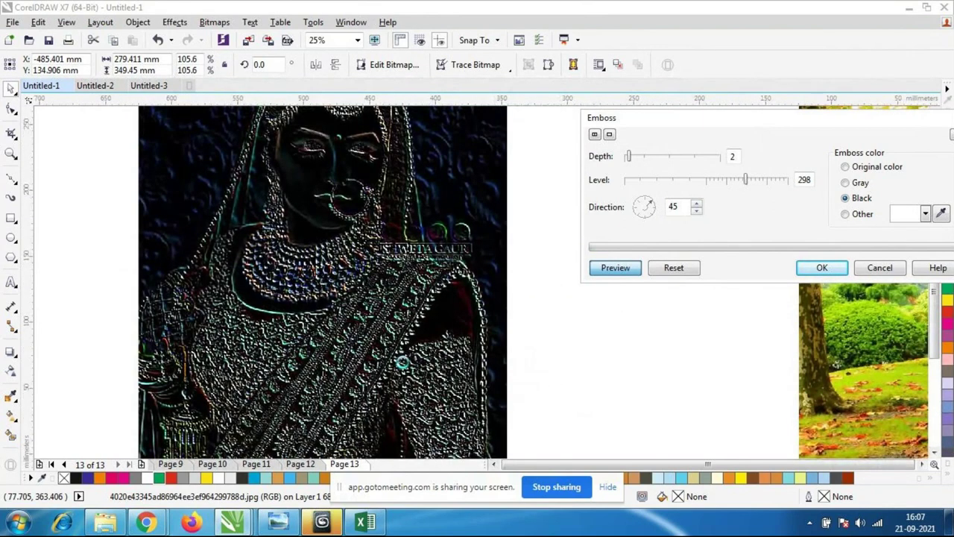
{"action": "left_click_drag", "start_coordinate": [705, 159], "coordinate": [687, 166]}
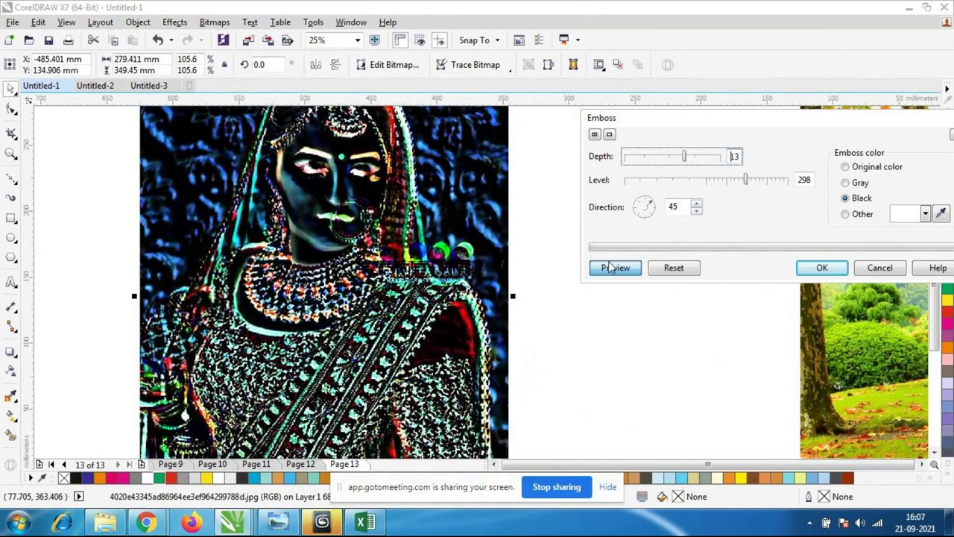
{"action": "left_click", "coordinate": [610, 268]}
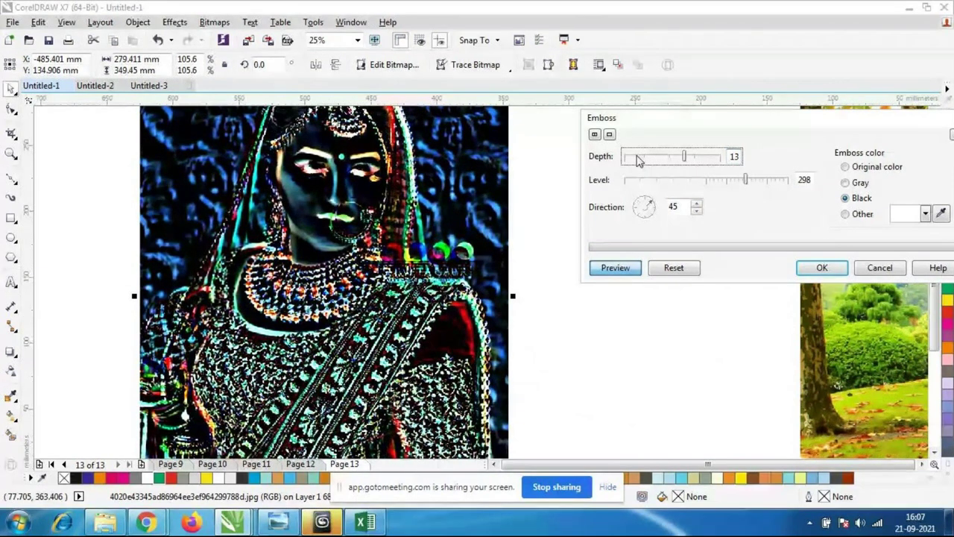
{"action": "left_click", "coordinate": [634, 159]}
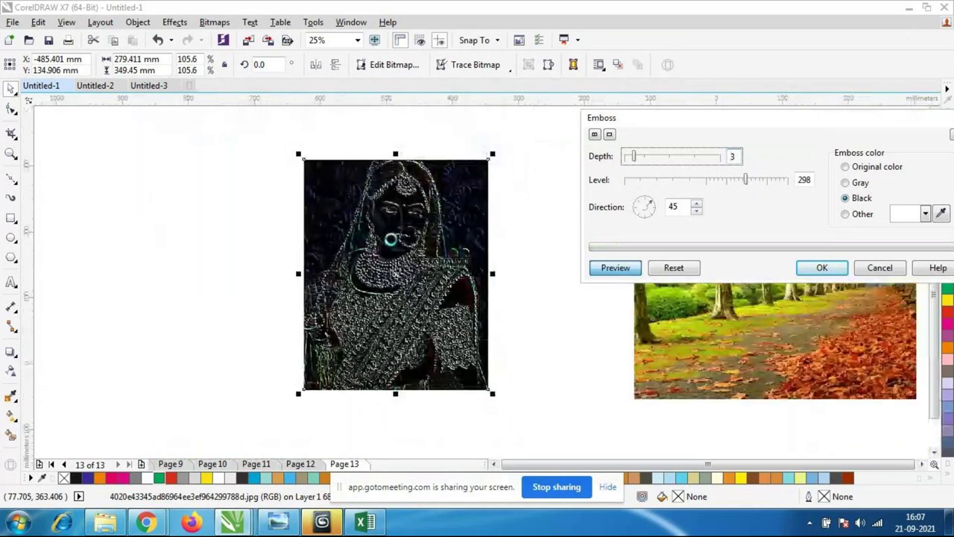
- Try the emboss colors Other and Gray on the bride photo, then return to Black
{"action": "left_click", "coordinate": [862, 214]}
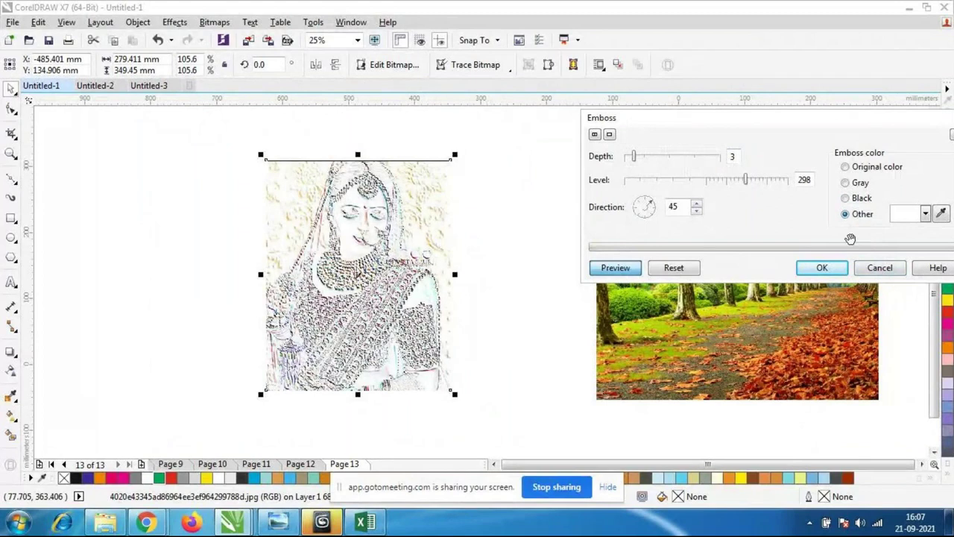
{"action": "left_click", "coordinate": [857, 184]}
{"action": "left_click", "coordinate": [849, 197]}
- Set the emboss direction to 90, preview it on the bride photo, and cancel the effect
{"action": "double_click", "coordinate": [674, 207]}
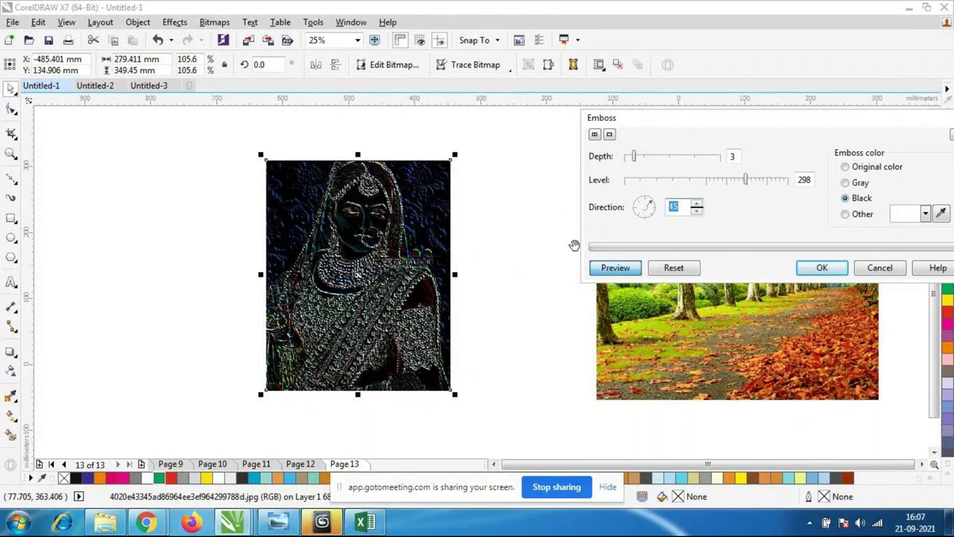
{"action": "type", "text": "90"}
{"action": "left_click", "coordinate": [630, 269]}
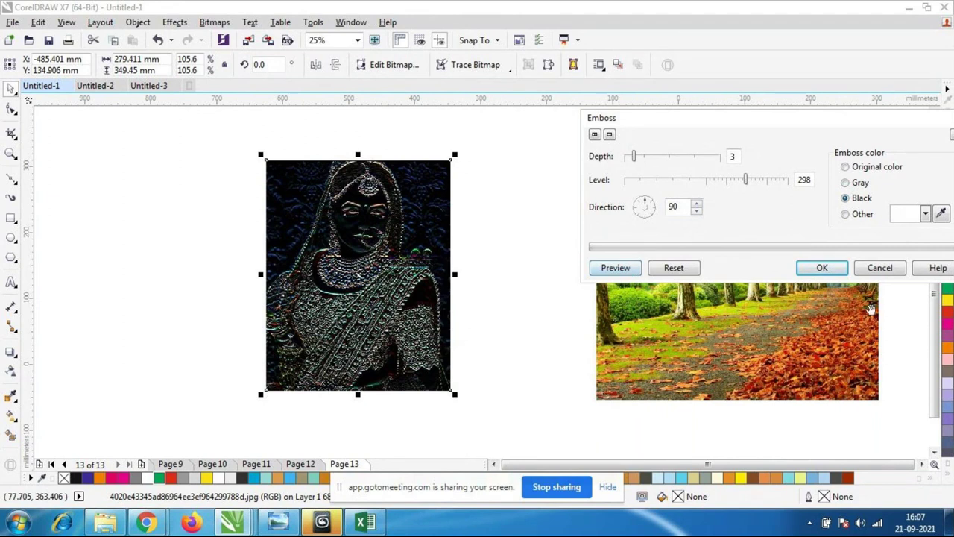
{"action": "left_click", "coordinate": [880, 267]}
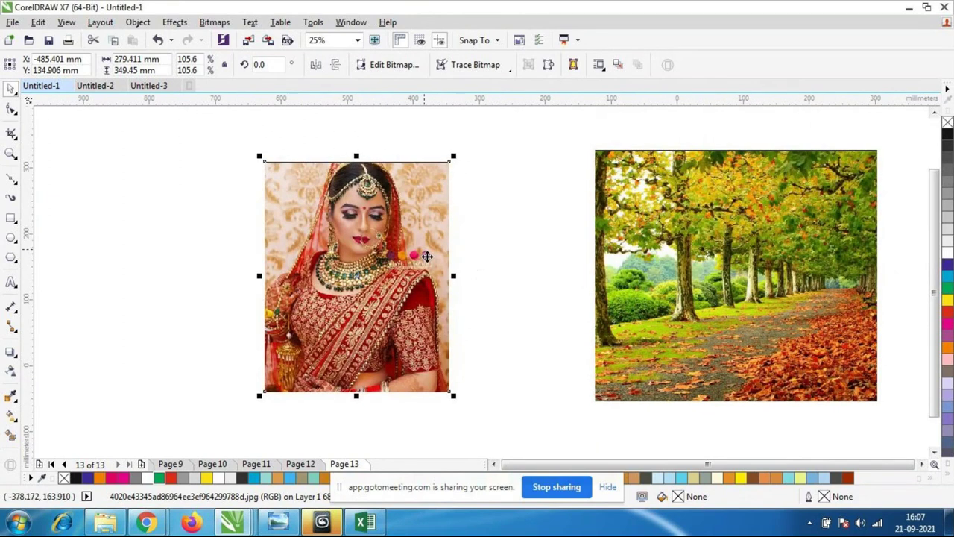
{"action": "left_click", "coordinate": [215, 22]}
{"action": "mouse_move", "coordinate": [278, 292]}
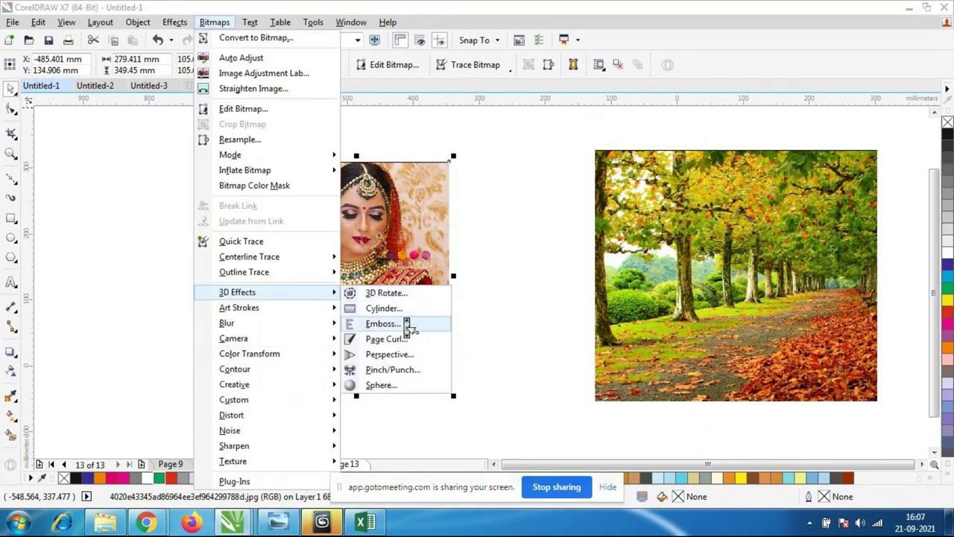
{"action": "left_click", "coordinate": [704, 340]}
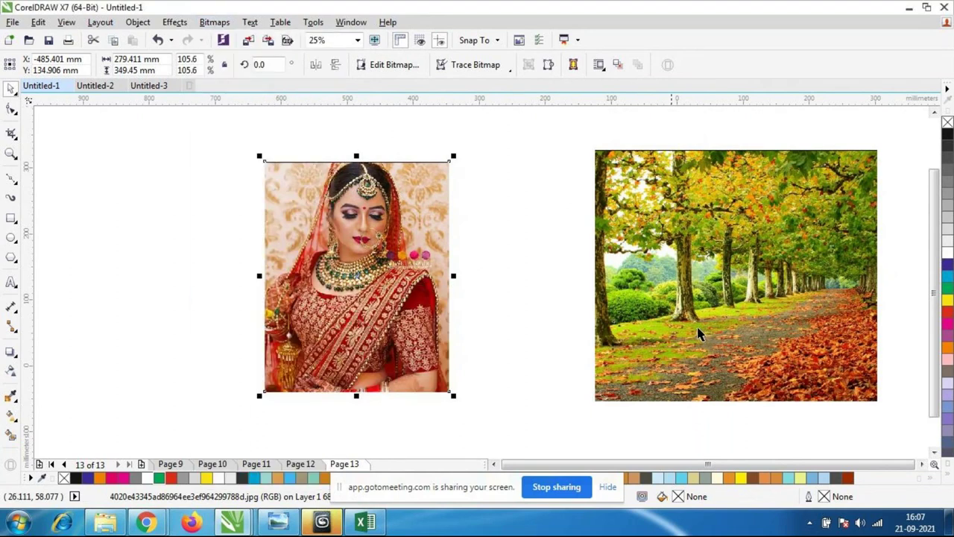
- Start the Page Curl effect on the forest photo and preview a vertical, transparent curl at the upper-right corner with width and height 50
{"action": "scroll", "coordinate": [699, 330], "scroll_direction": "down", "scroll_amount": 2}
{"action": "scroll", "coordinate": [458, 275], "scroll_direction": "up", "scroll_amount": 2}
{"action": "left_click", "coordinate": [427, 275]}
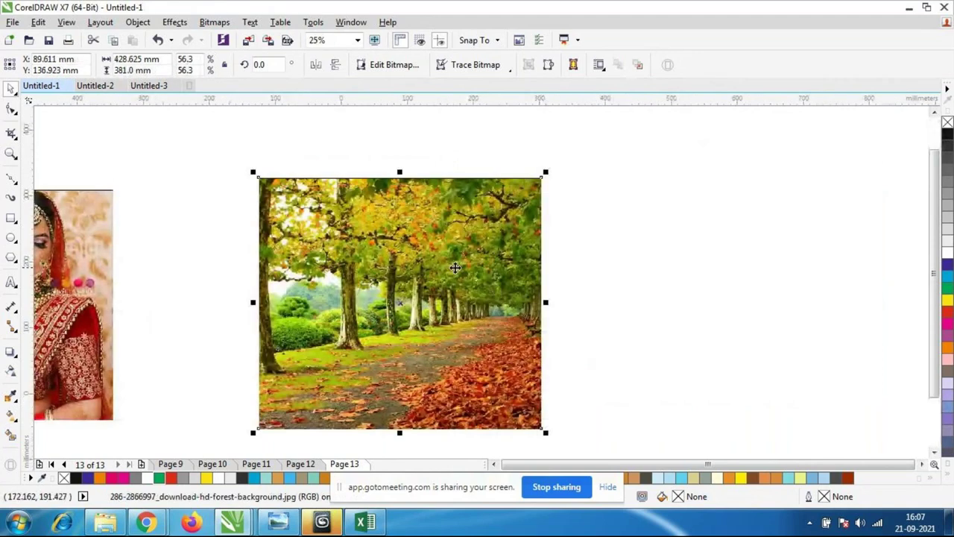
{"action": "left_click", "coordinate": [206, 24]}
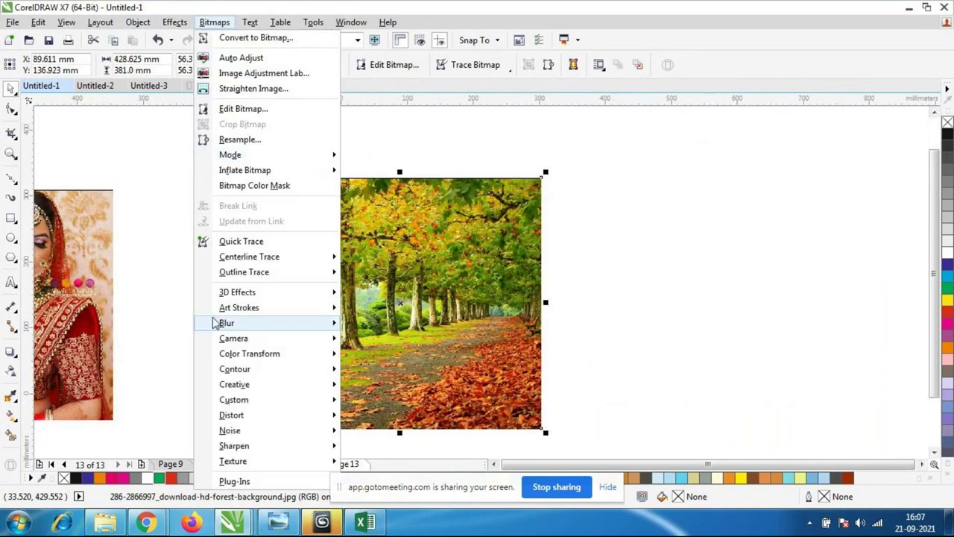
{"action": "mouse_move", "coordinate": [273, 292]}
{"action": "left_click", "coordinate": [384, 339]}
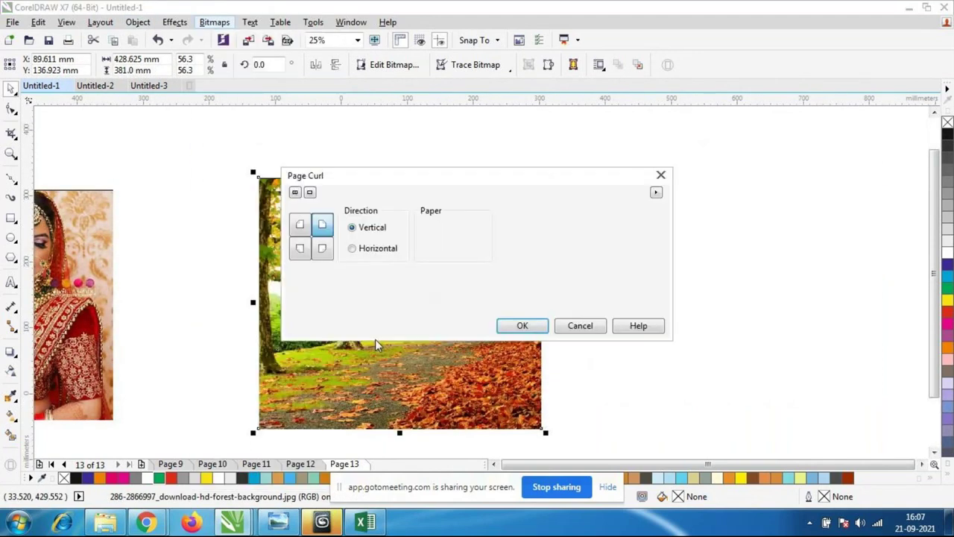
{"action": "left_click_drag", "start_coordinate": [496, 180], "coordinate": [817, 90]}
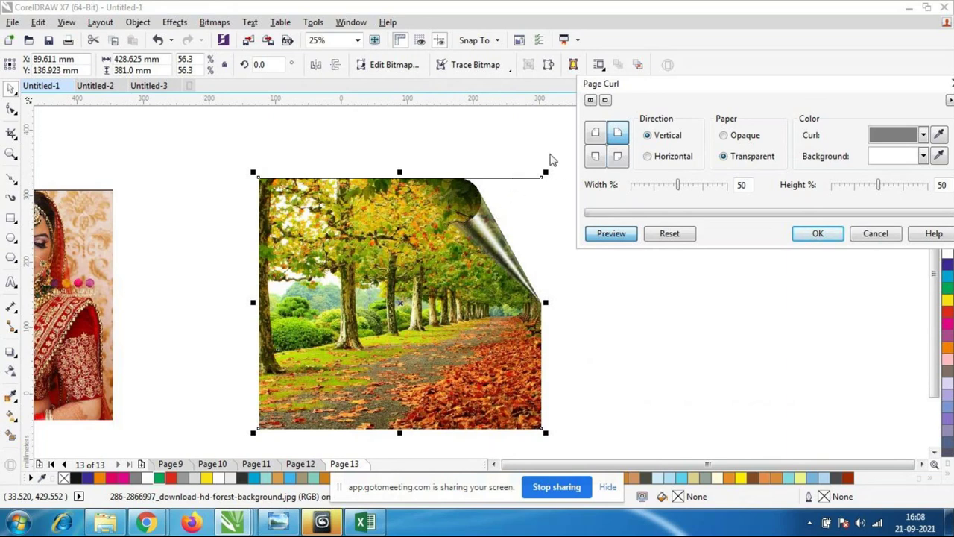
- Try page curl widths of 37, 17, 12 and 90 percent on the forest photo
{"action": "left_click", "coordinate": [660, 192]}
{"action": "left_click", "coordinate": [659, 186]}
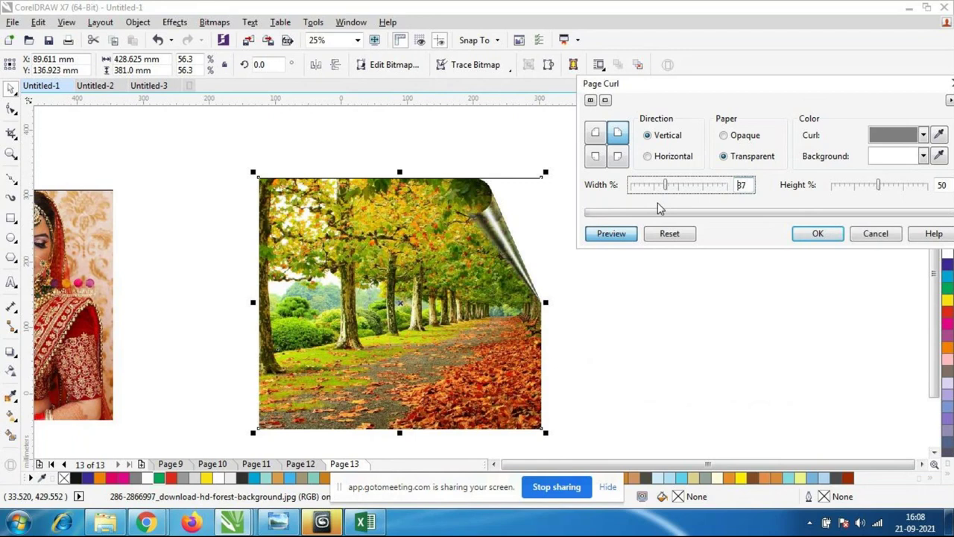
{"action": "left_click_drag", "start_coordinate": [664, 186], "coordinate": [647, 190]}
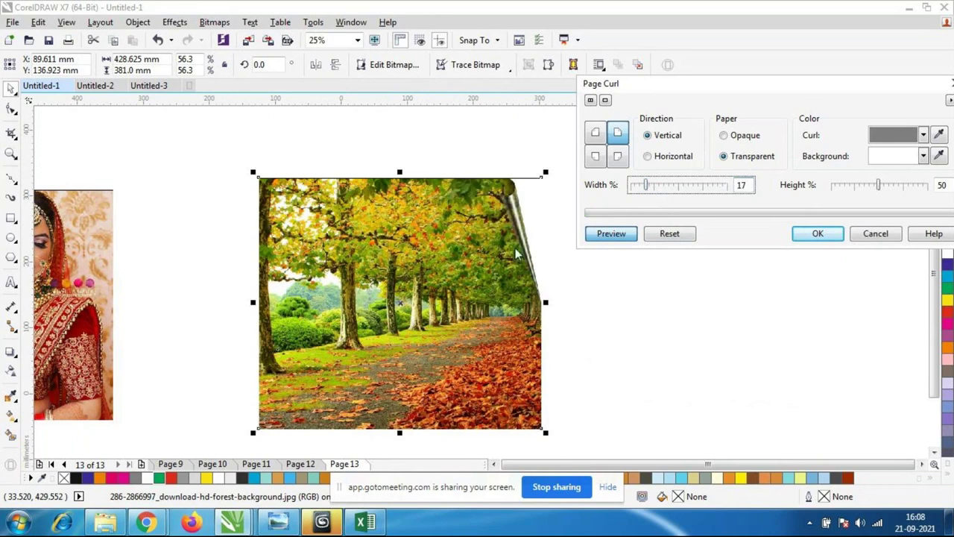
{"action": "left_click_drag", "start_coordinate": [647, 186], "coordinate": [639, 188]}
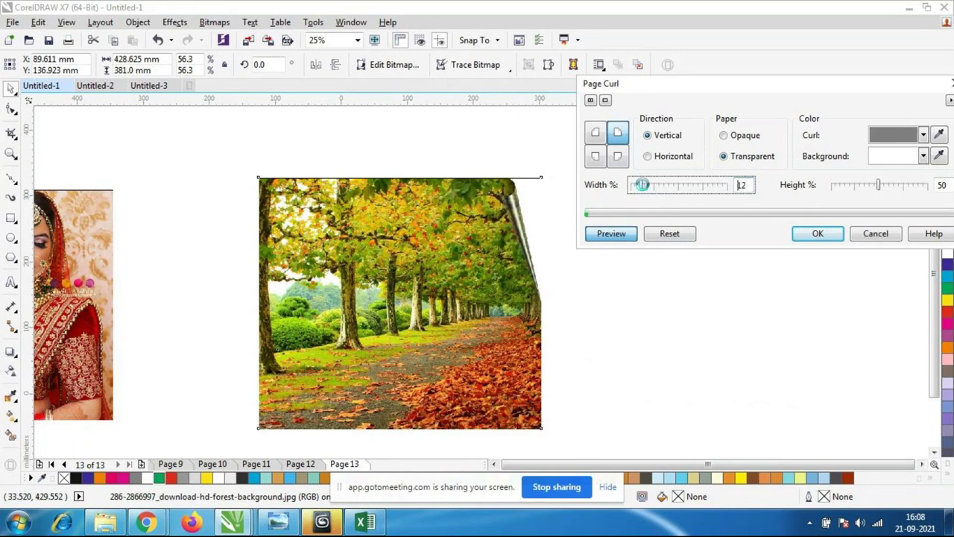
{"action": "left_click", "coordinate": [717, 188]}
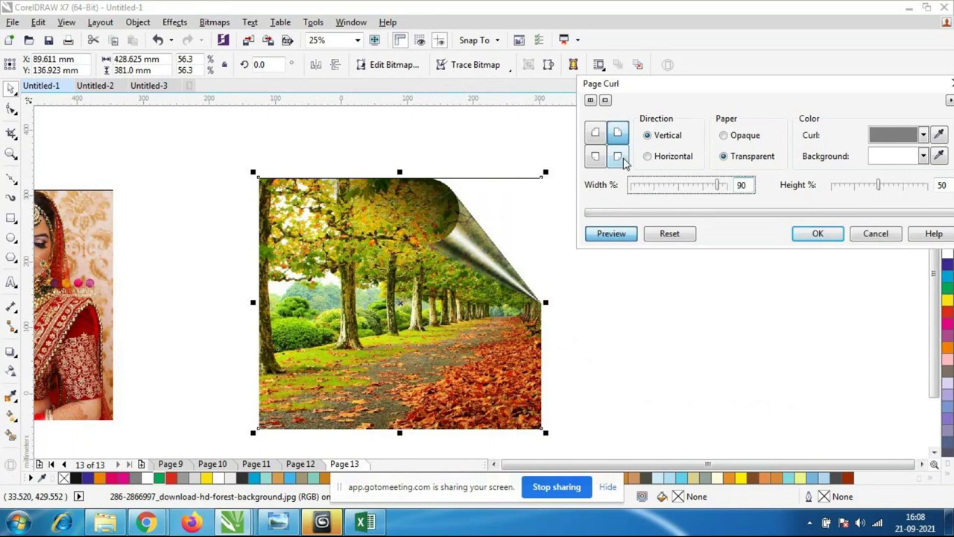
- Try the page curl at the photo's lower-left, lower-right and upper-left corners, previewing each
{"action": "left_click", "coordinate": [602, 158]}
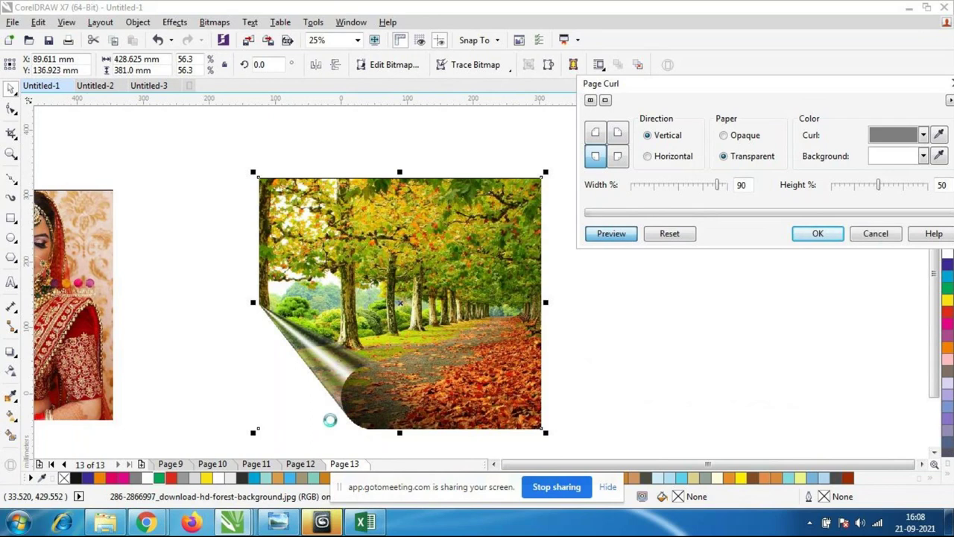
{"action": "left_click", "coordinate": [618, 157]}
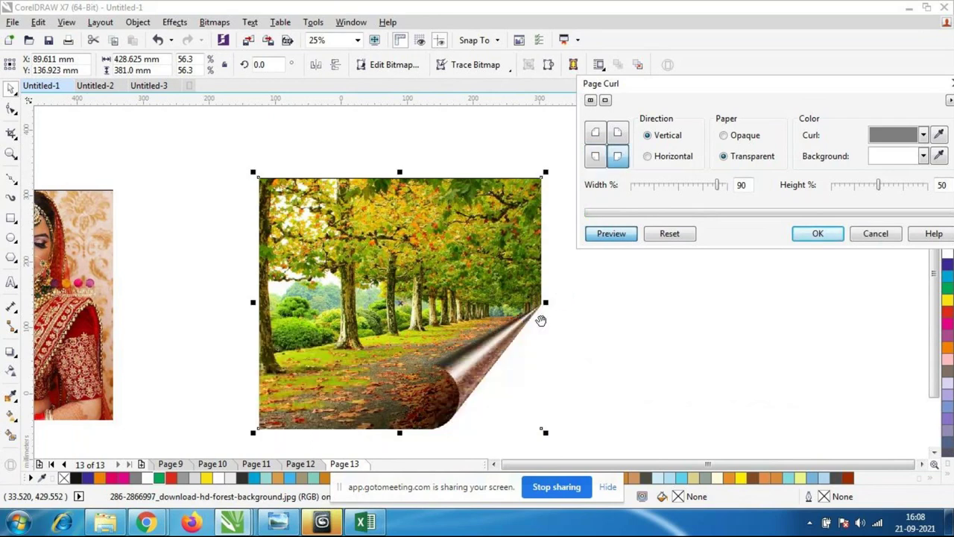
{"action": "left_click", "coordinate": [595, 133]}
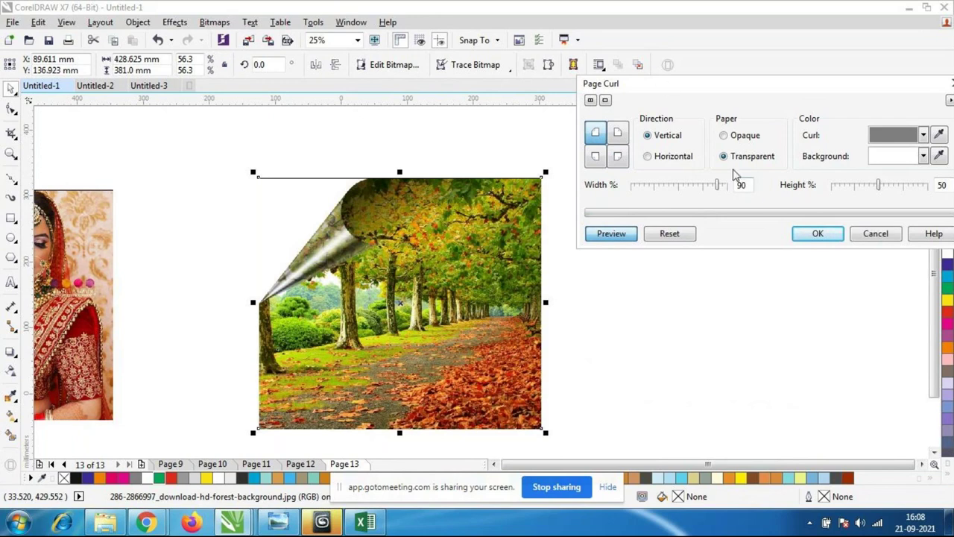
- Set the page curl color to blue and its background color to orange
{"action": "left_click", "coordinate": [924, 135]}
{"action": "left_click", "coordinate": [875, 172]}
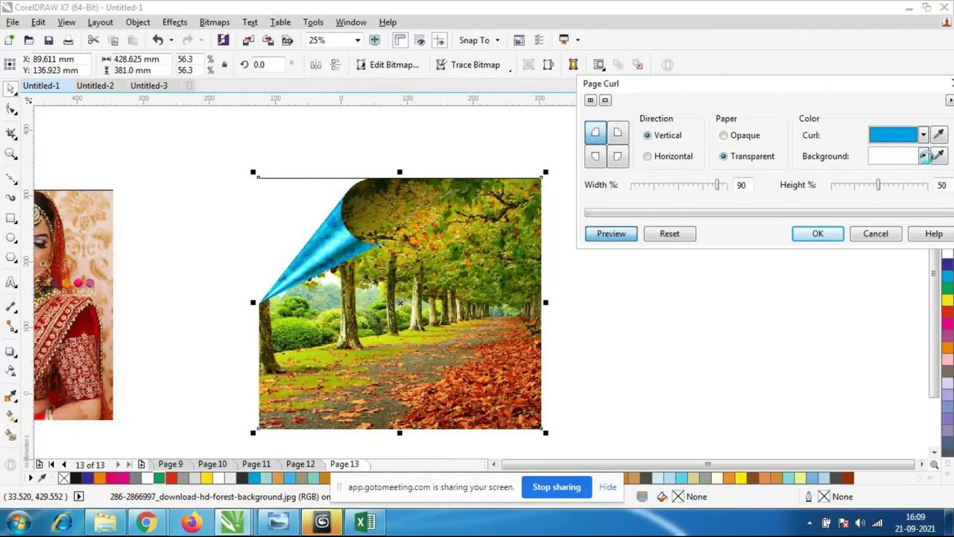
{"action": "left_click", "coordinate": [924, 156]}
{"action": "left_click", "coordinate": [886, 230]}
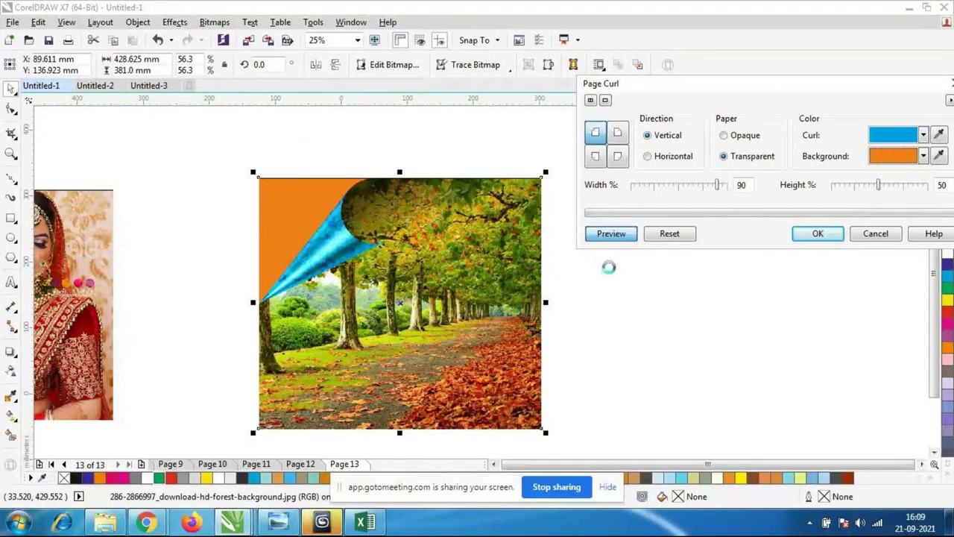
- Set the page curl width to 23 percent and try heights of 73 and 14 percent
{"action": "left_click", "coordinate": [654, 188]}
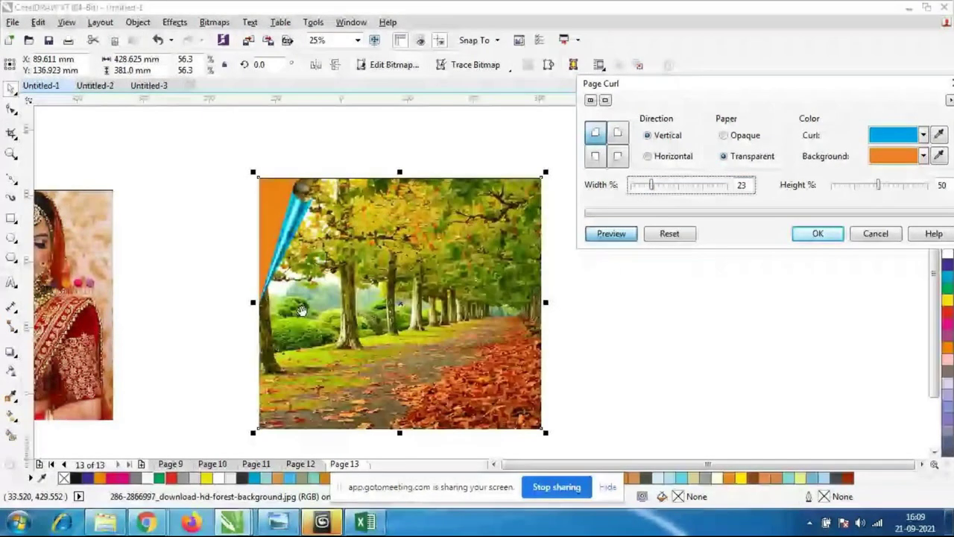
{"action": "left_click", "coordinate": [901, 185]}
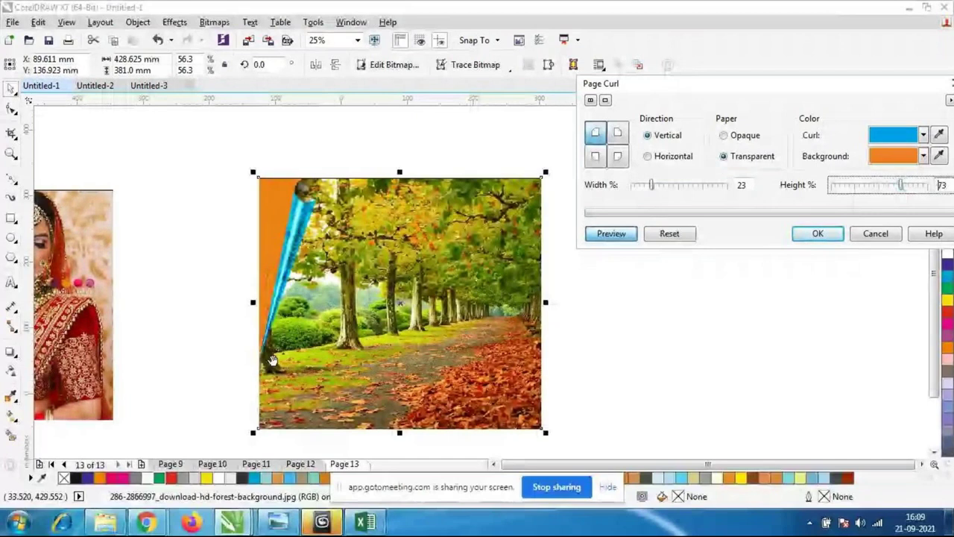
{"action": "left_click", "coordinate": [846, 188]}
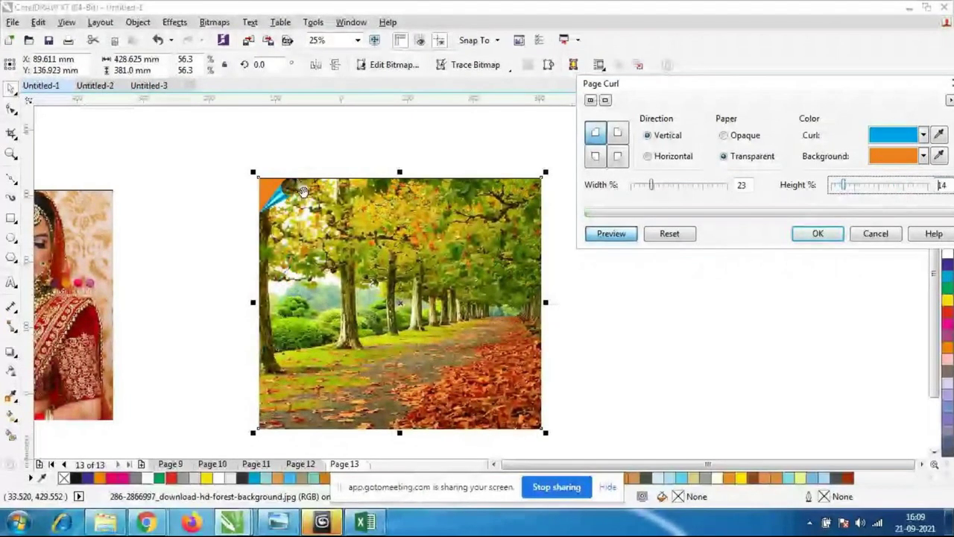
- Preview the page curl with height 38 percent and Horizontal direction, then cancel the effect
{"action": "left_click", "coordinate": [871, 186]}
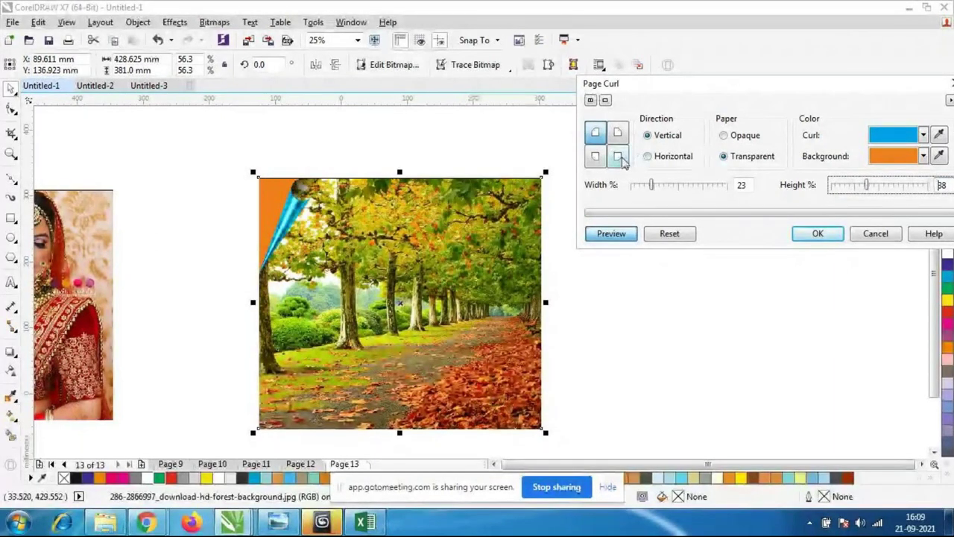
{"action": "left_click", "coordinate": [648, 156]}
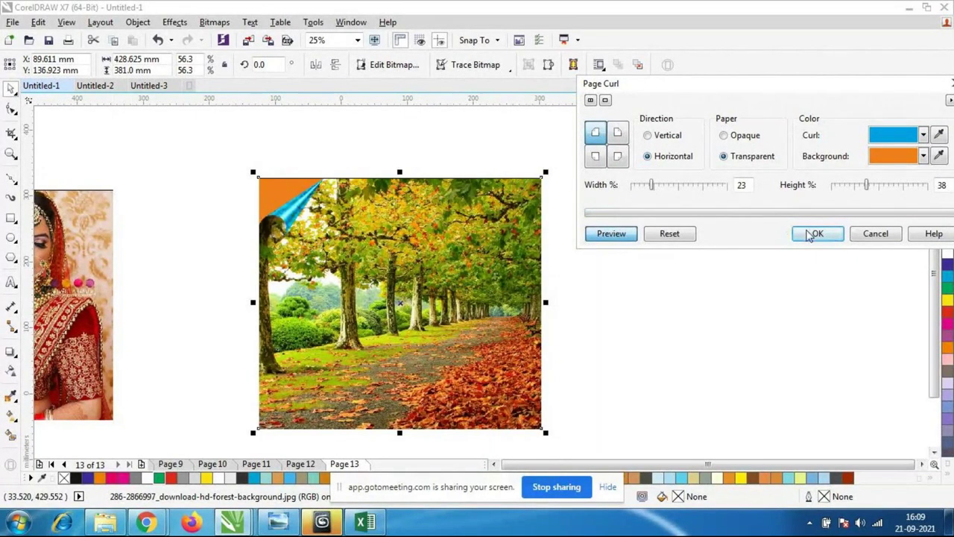
{"action": "left_click", "coordinate": [897, 233]}
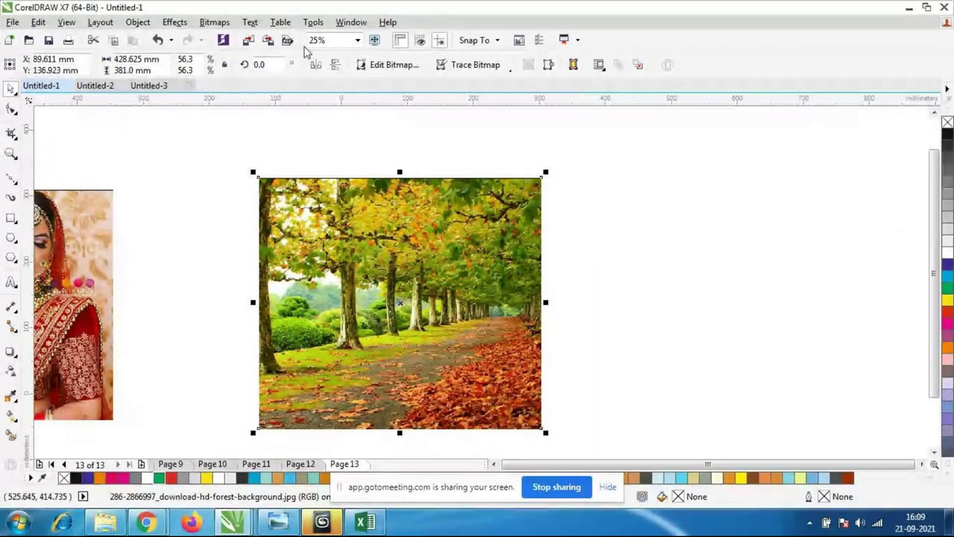
- Start the Perspective effect on the forest photo with Best fit and preview it narrowing toward the photo's right side
{"action": "left_click", "coordinate": [214, 22]}
{"action": "mouse_move", "coordinate": [256, 297]}
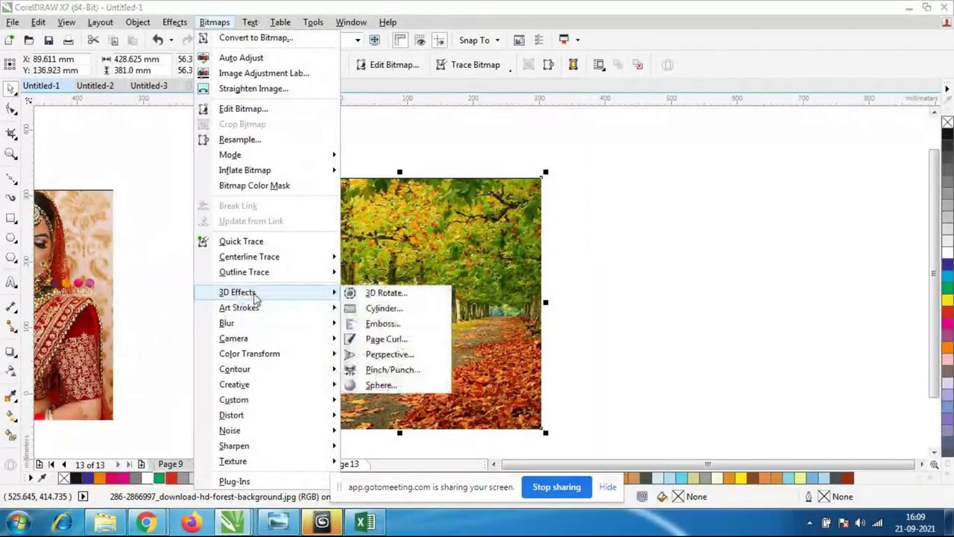
{"action": "left_click", "coordinate": [407, 357]}
{"action": "left_click_drag", "start_coordinate": [443, 184], "coordinate": [692, 170]}
{"action": "left_click_drag", "start_coordinate": [594, 215], "coordinate": [593, 232]}
{"action": "left_click", "coordinate": [570, 300]}
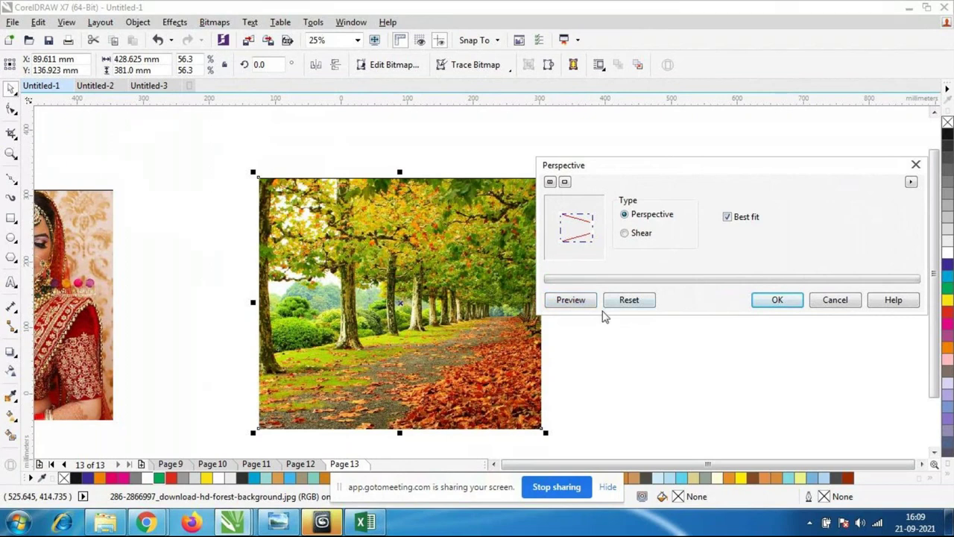
{"action": "left_click", "coordinate": [571, 301]}
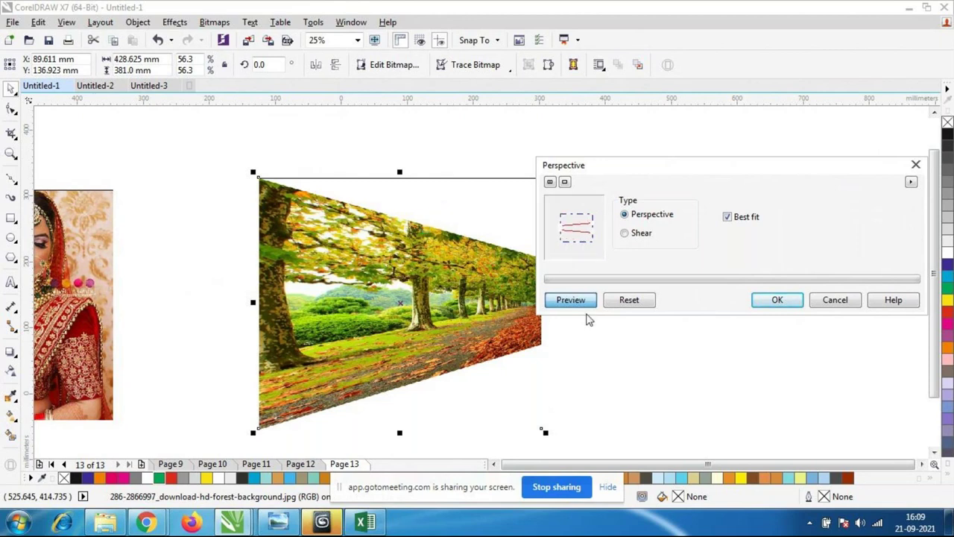
- Preview perspective shapes that narrow toward the forest photo's left side, first slightly and then strongly, and cancel the effect
{"action": "left_click", "coordinate": [561, 301]}
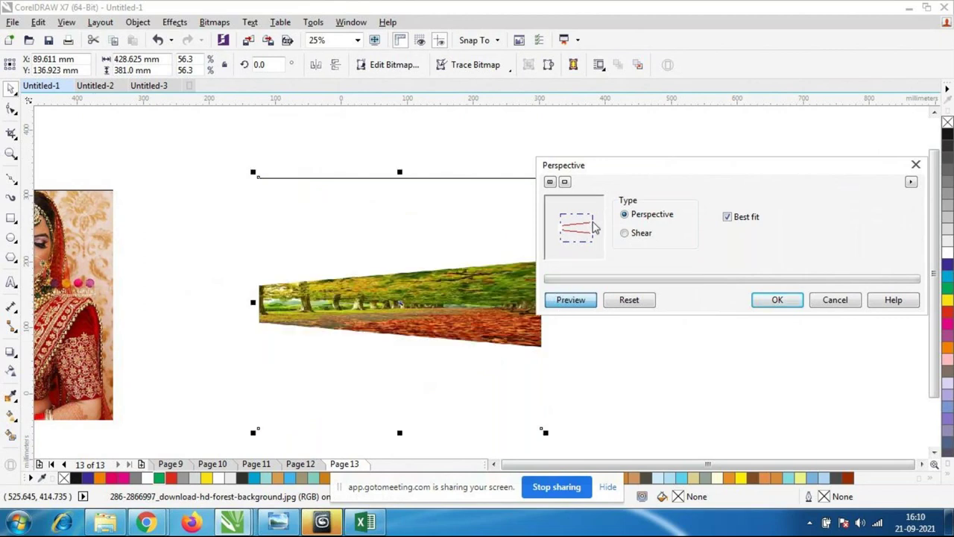
{"action": "left_click", "coordinate": [566, 298]}
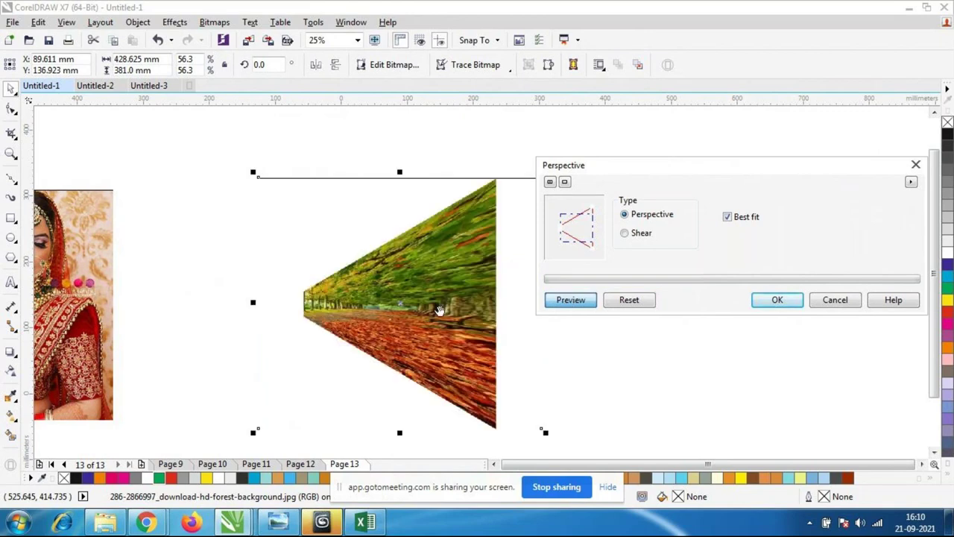
{"action": "left_click", "coordinate": [835, 302]}
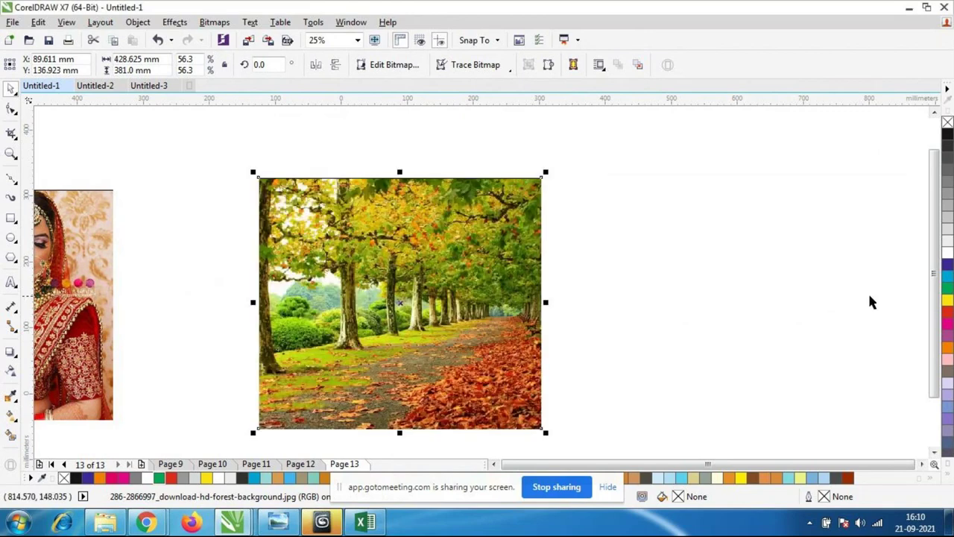
- Preview Pinch/Punch on the forest photo at 100 and at 4, then cancel the effect
{"action": "left_click", "coordinate": [214, 22]}
{"action": "mouse_move", "coordinate": [234, 292]}
{"action": "left_click", "coordinate": [391, 370]}
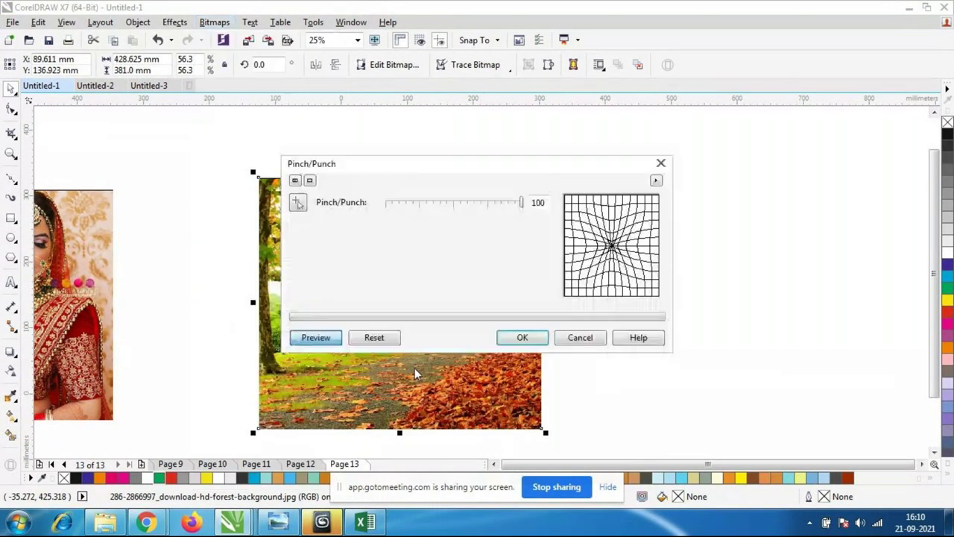
{"action": "left_click_drag", "start_coordinate": [494, 167], "coordinate": [744, 122]}
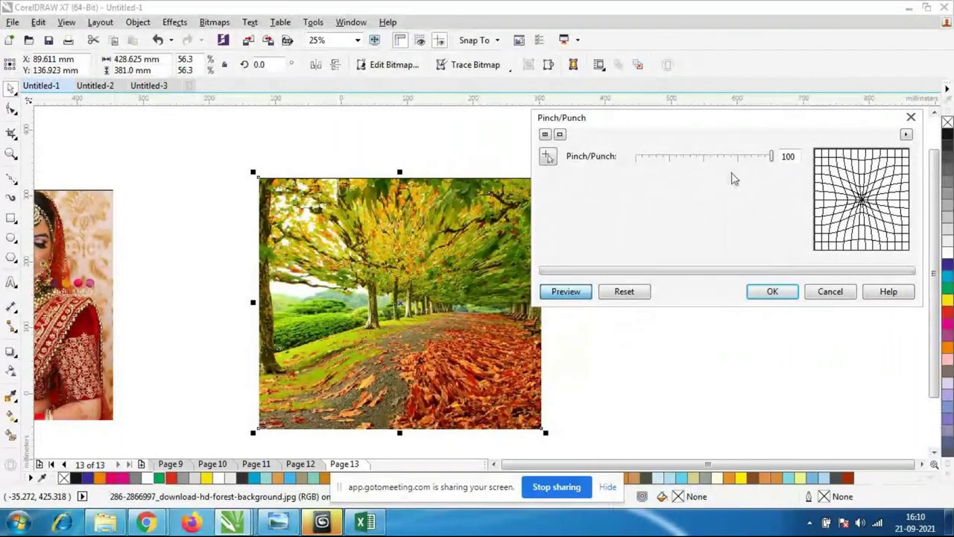
{"action": "left_click", "coordinate": [708, 162]}
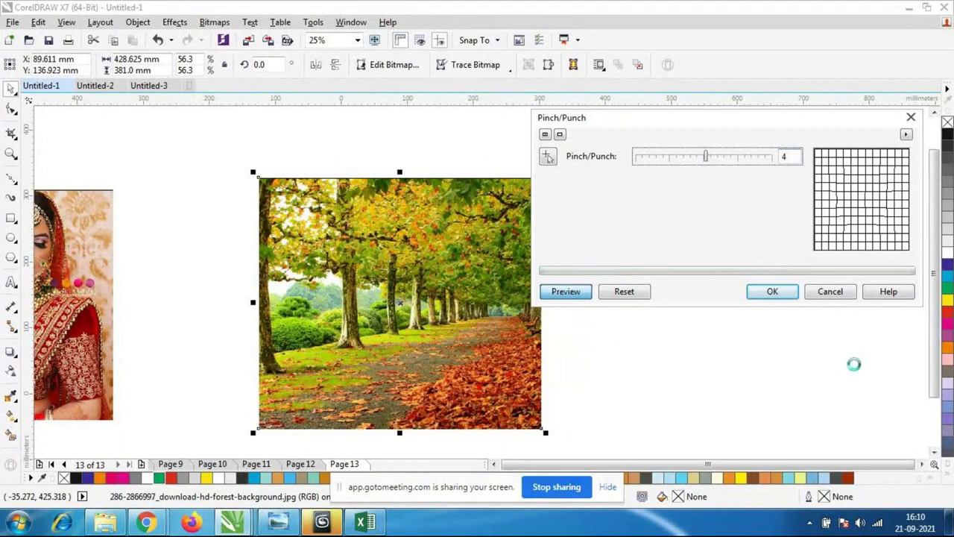
{"action": "left_click", "coordinate": [835, 296]}
- Start Pinch/Punch on the bride photo and preview it at 100 and at 4
{"action": "scroll", "coordinate": [534, 236], "scroll_direction": "left", "scroll_amount": 5}
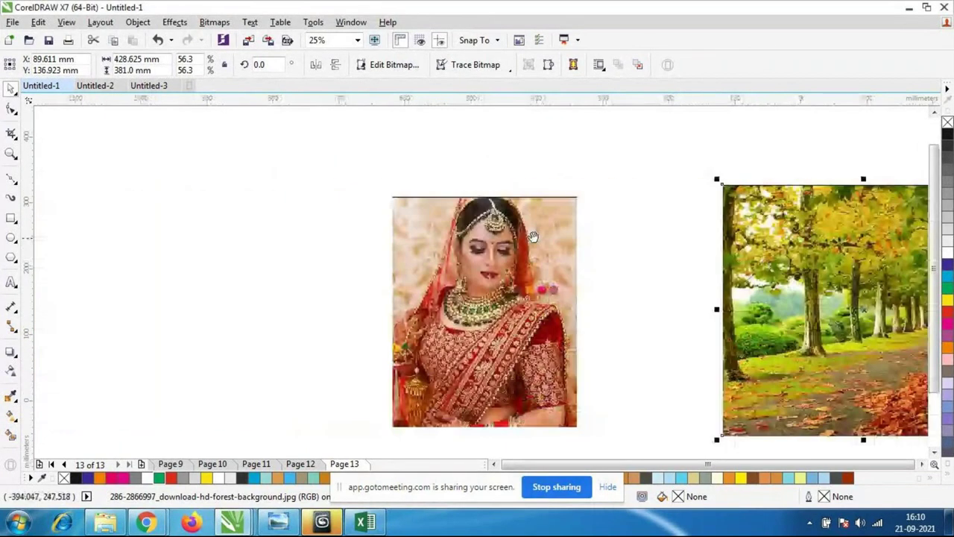
{"action": "scroll", "coordinate": [534, 236], "scroll_direction": "up", "scroll_amount": 2}
{"action": "left_click", "coordinate": [562, 211]}
{"action": "left_click", "coordinate": [210, 23]}
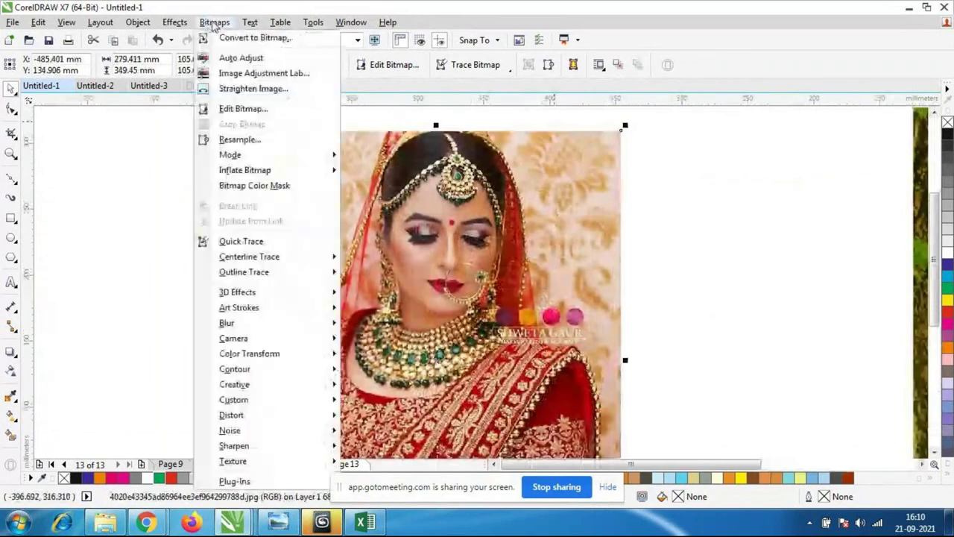
{"action": "mouse_move", "coordinate": [257, 292]}
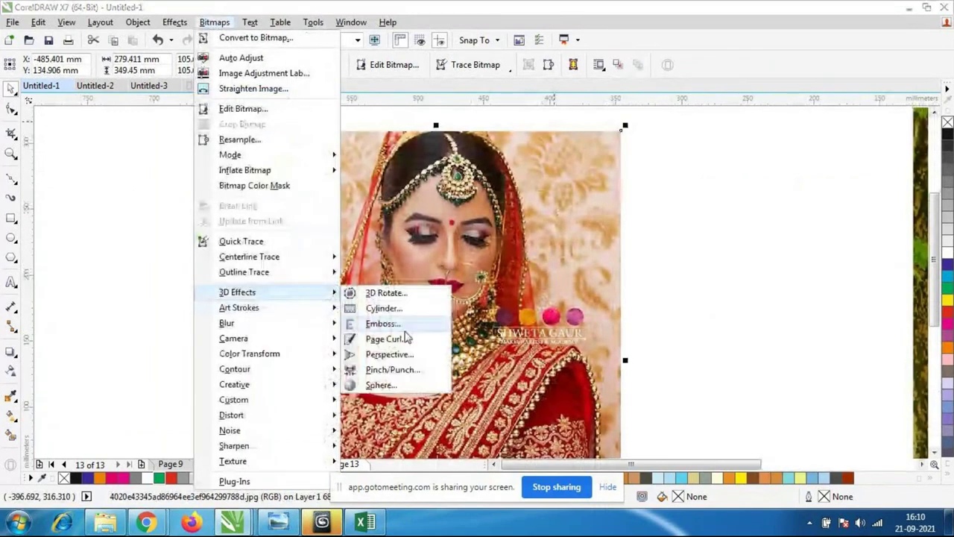
{"action": "left_click", "coordinate": [406, 373]}
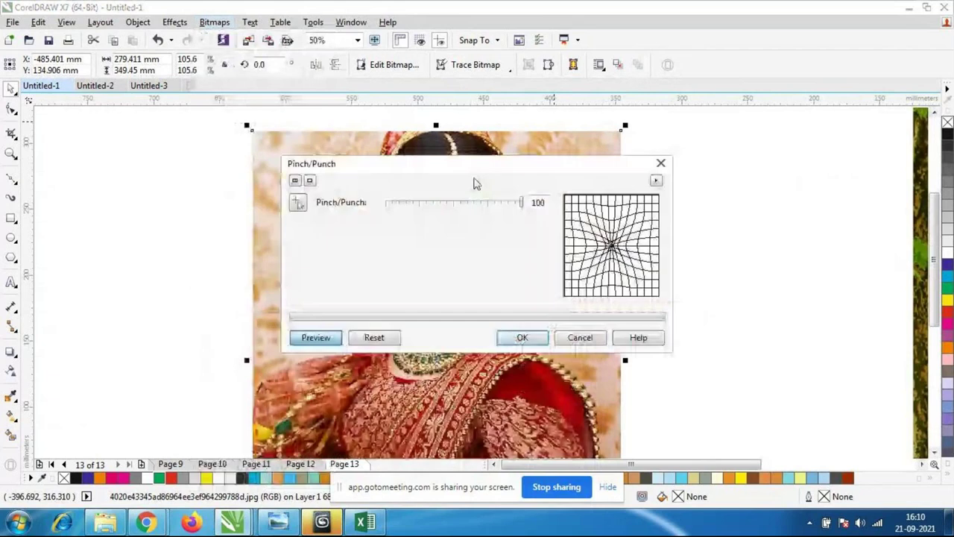
{"action": "left_click_drag", "start_coordinate": [457, 167], "coordinate": [779, 127]}
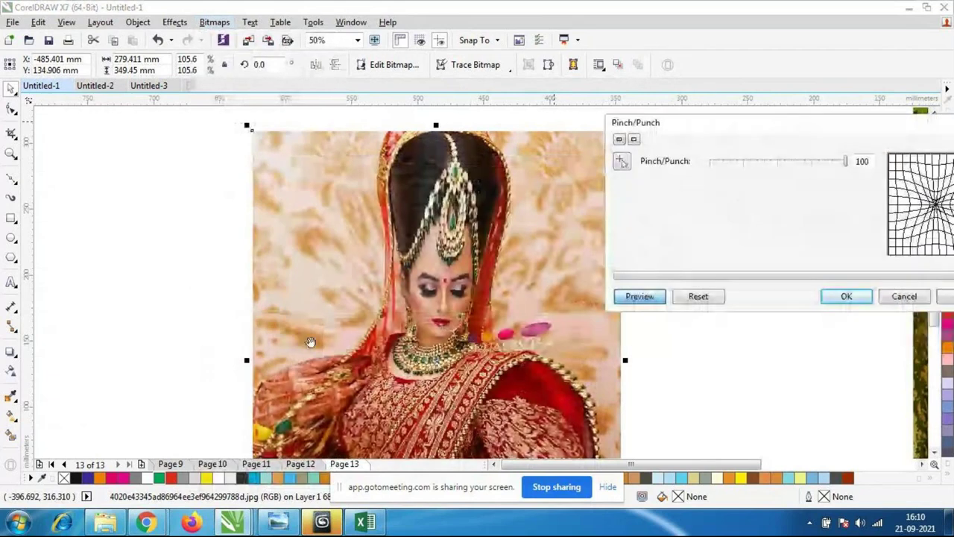
{"action": "left_click", "coordinate": [780, 164]}
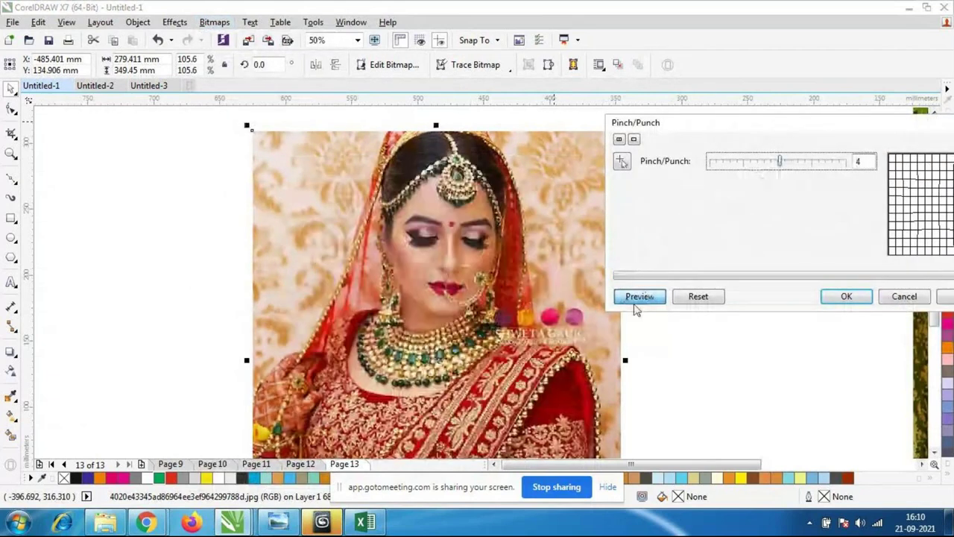
- Preview the bride photo's Pinch/Punch at -58, -75 and -36
{"action": "left_click", "coordinate": [737, 161]}
{"action": "left_click", "coordinate": [637, 296]}
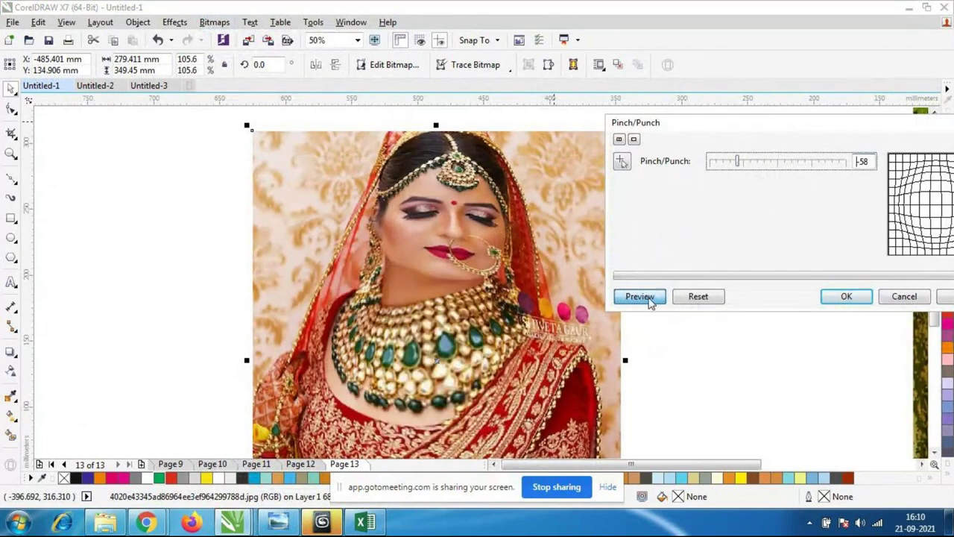
{"action": "left_click", "coordinate": [726, 162]}
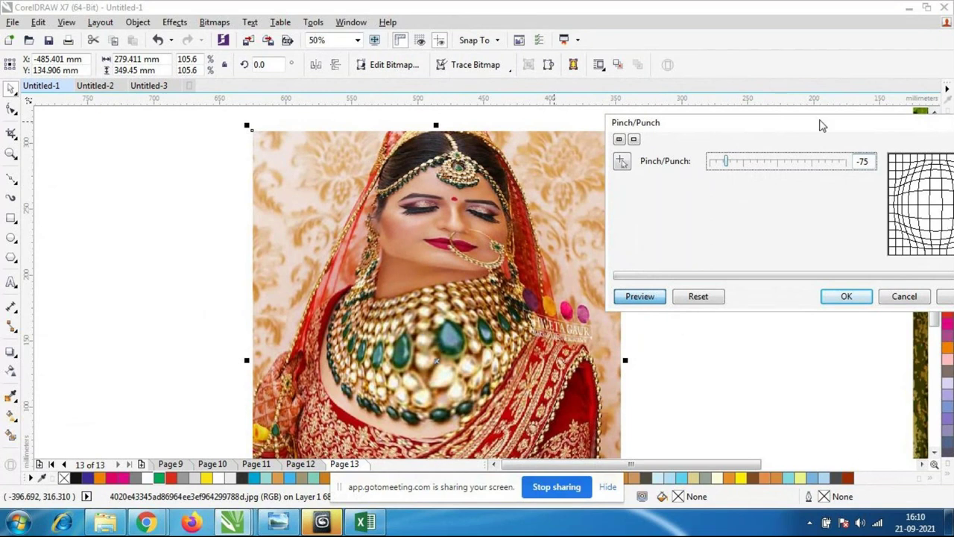
{"action": "left_click_drag", "start_coordinate": [820, 124], "coordinate": [666, 126]}
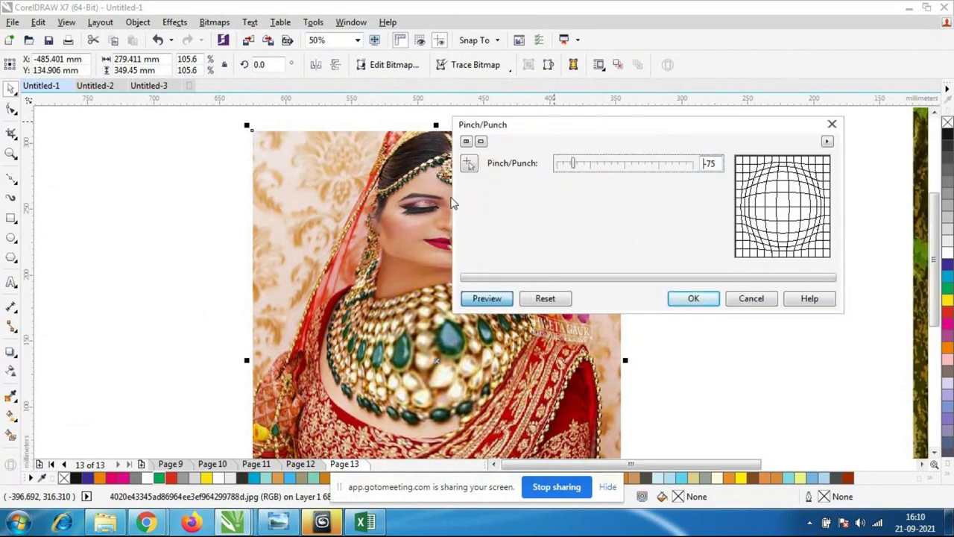
{"action": "left_click", "coordinate": [470, 163]}
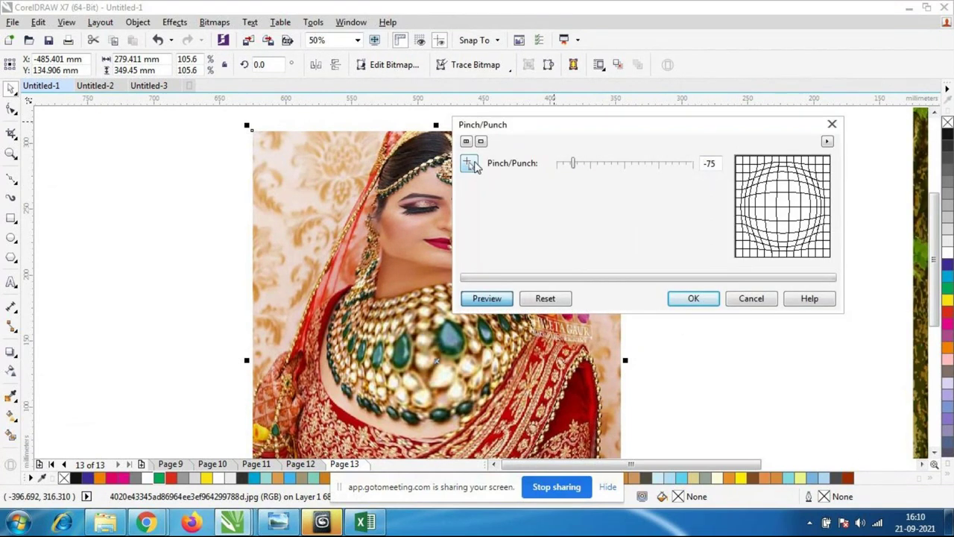
{"action": "left_click_drag", "start_coordinate": [573, 164], "coordinate": [602, 166]}
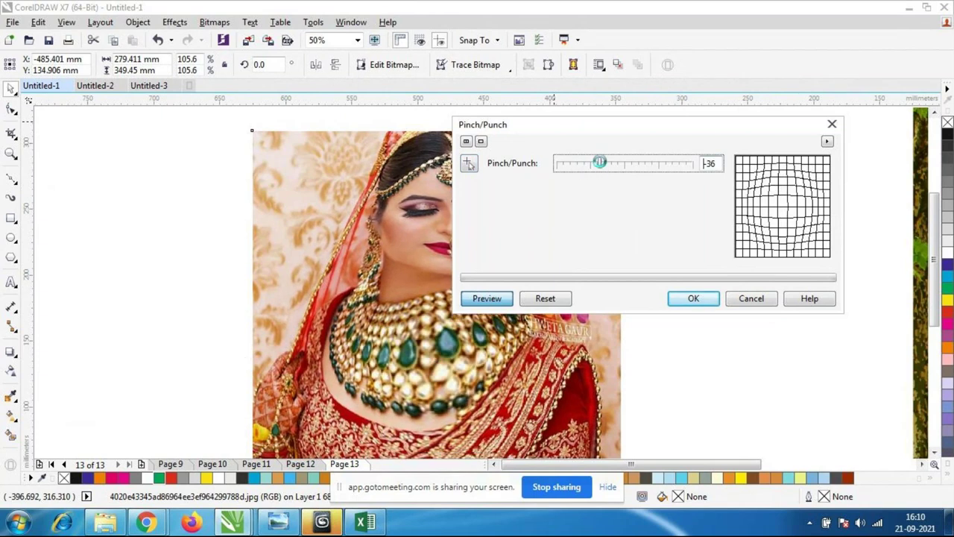
- View the Pinch/Punch result in the dialog's single preview pane, return to previewing on the page, and cancel the effect
{"action": "left_click", "coordinate": [482, 142]}
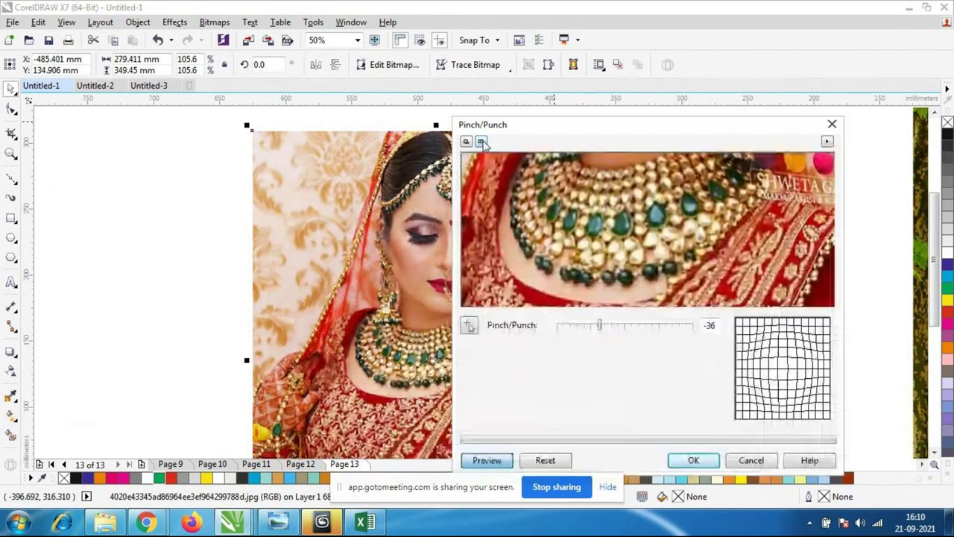
{"action": "left_click", "coordinate": [466, 142]}
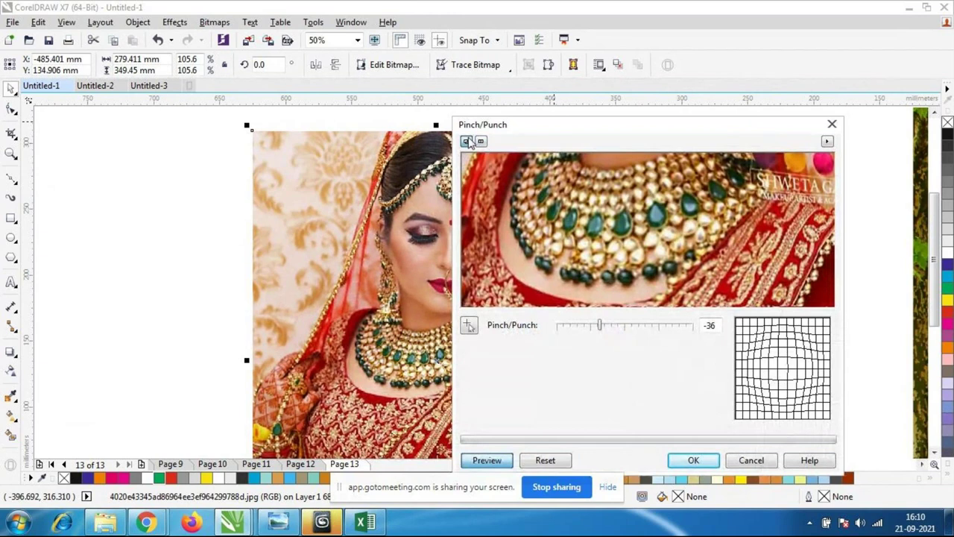
{"action": "left_click_drag", "start_coordinate": [554, 127], "coordinate": [682, 125]}
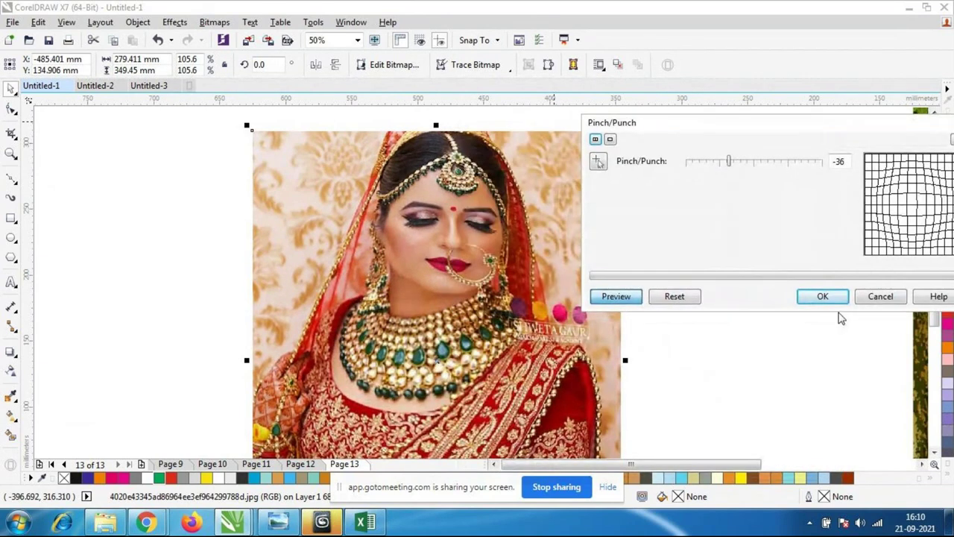
{"action": "left_click", "coordinate": [872, 297]}
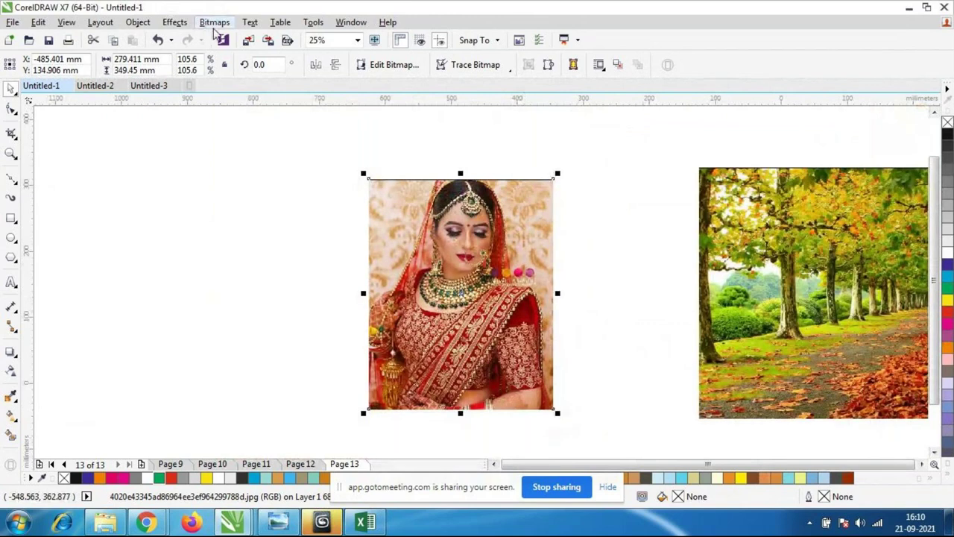
- Preview the Crayon art stroke on the bride photo with size 12 and outline 25, then cancel it
{"action": "left_click", "coordinate": [214, 22]}
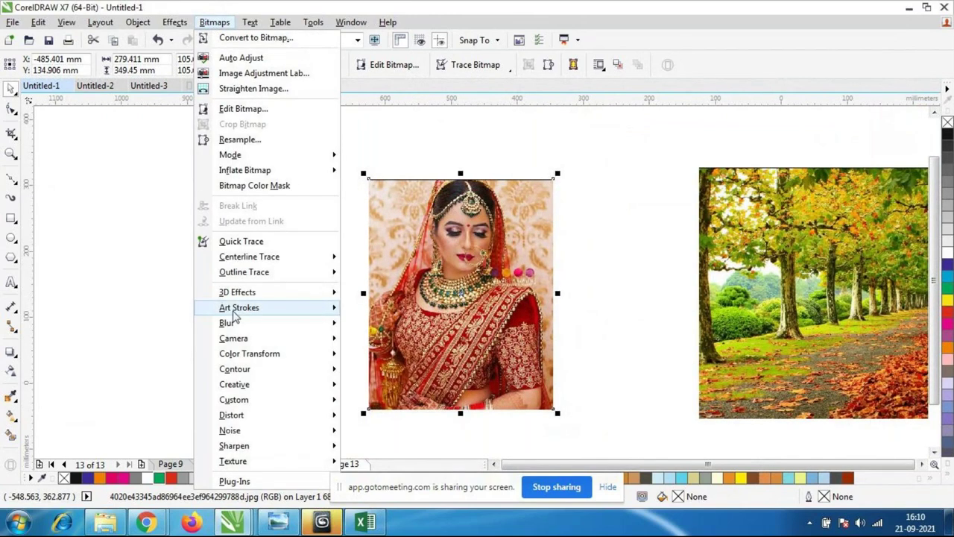
{"action": "mouse_move", "coordinate": [237, 292]}
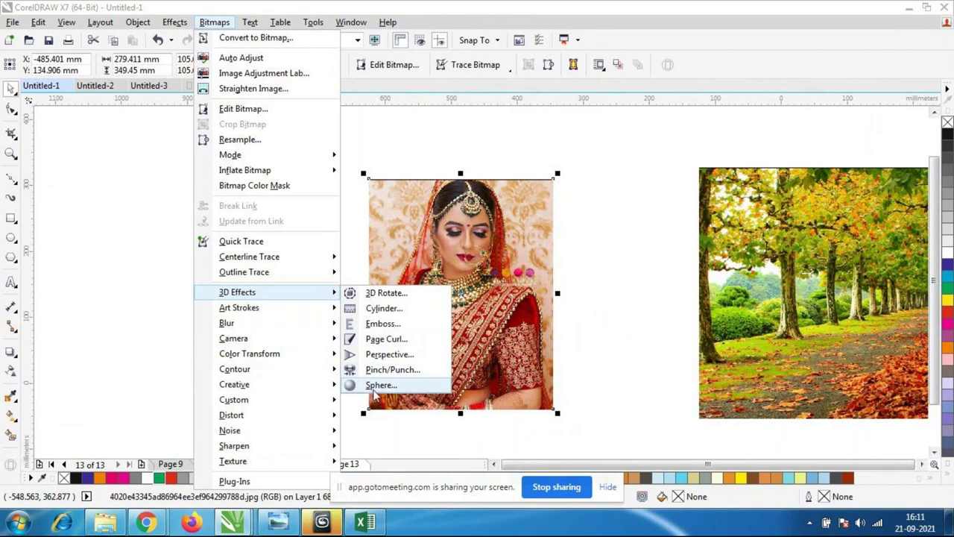
{"action": "mouse_move", "coordinate": [240, 313]}
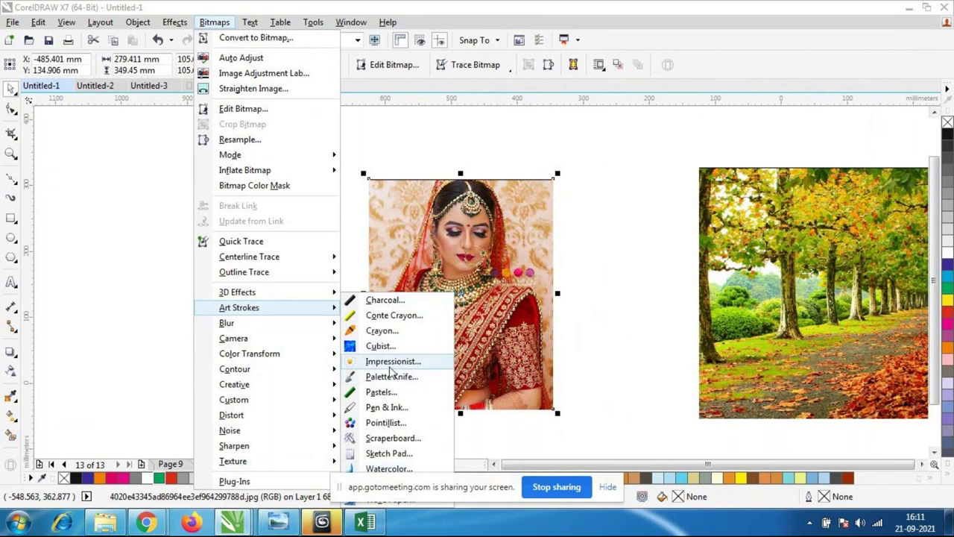
{"action": "left_click", "coordinate": [386, 332]}
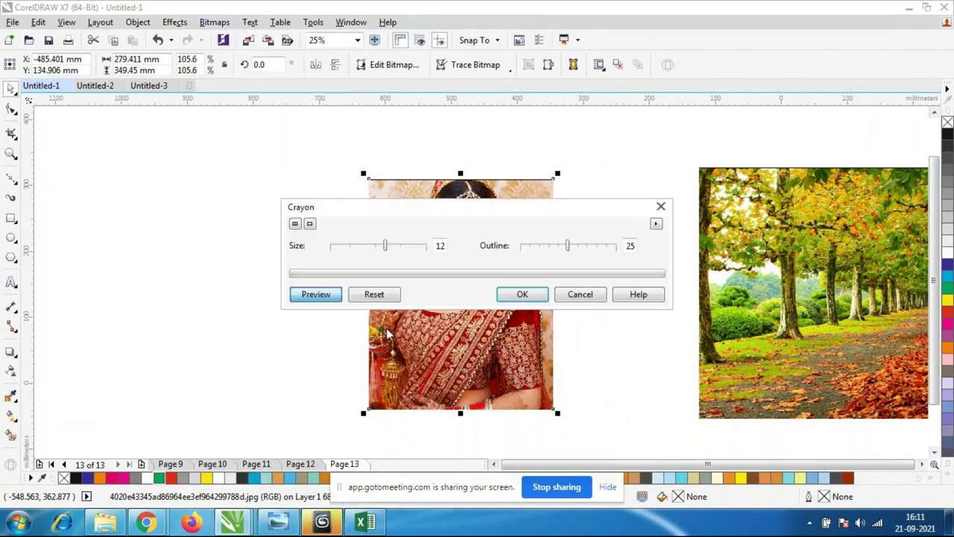
{"action": "left_click_drag", "start_coordinate": [489, 212], "coordinate": [759, 133]}
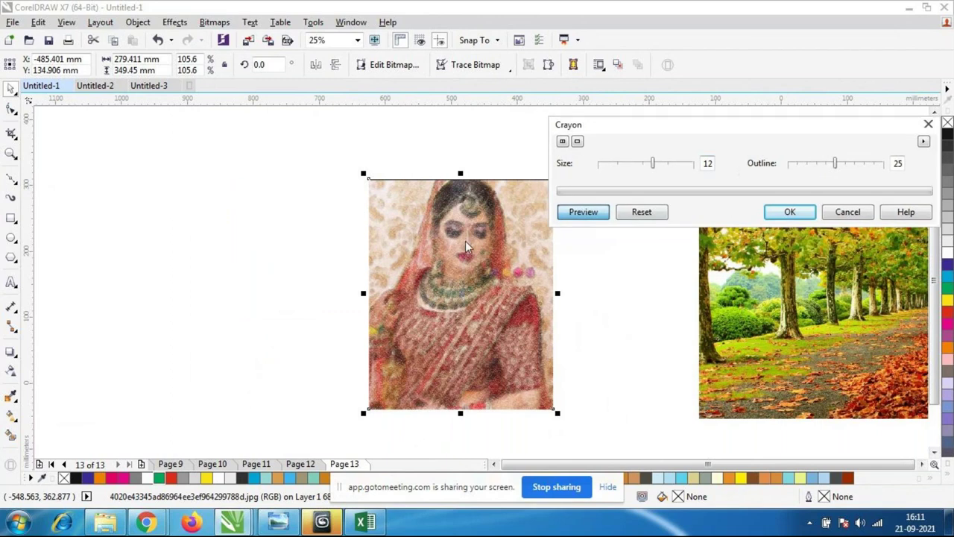
{"action": "left_click", "coordinate": [849, 212]}
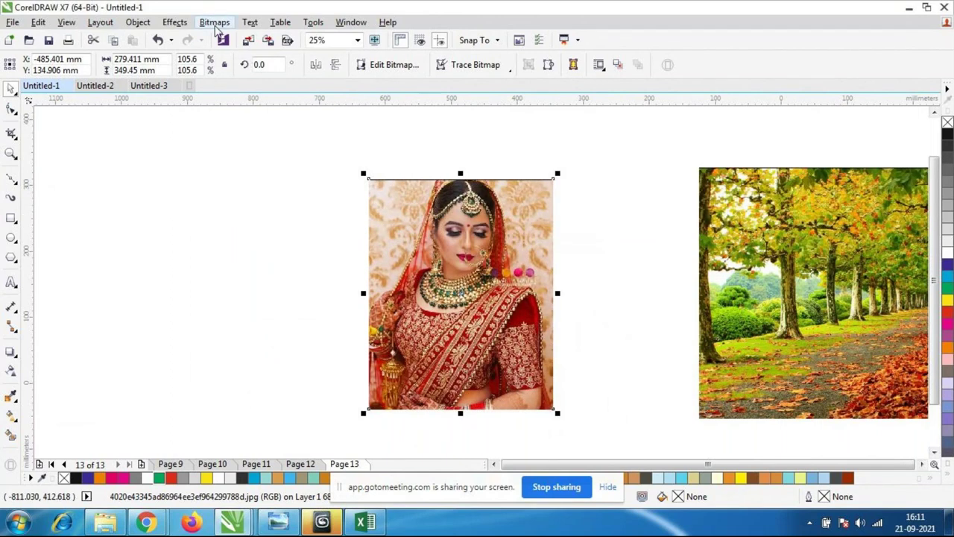
- Preview a Gaussian Blur with a radius of 70 pixels on the bride photo, then cancel it
{"action": "left_click", "coordinate": [214, 22]}
{"action": "mouse_move", "coordinate": [271, 324]}
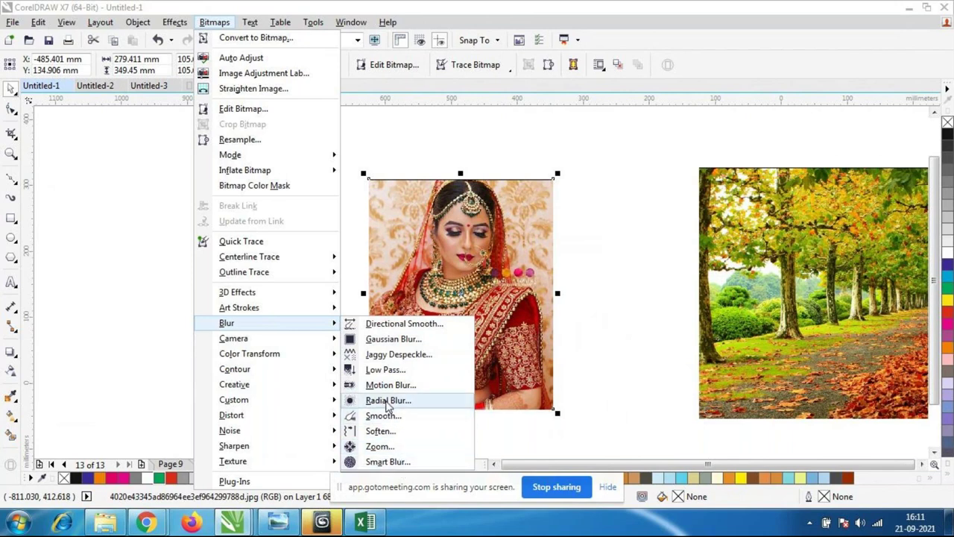
{"action": "left_click", "coordinate": [393, 339]}
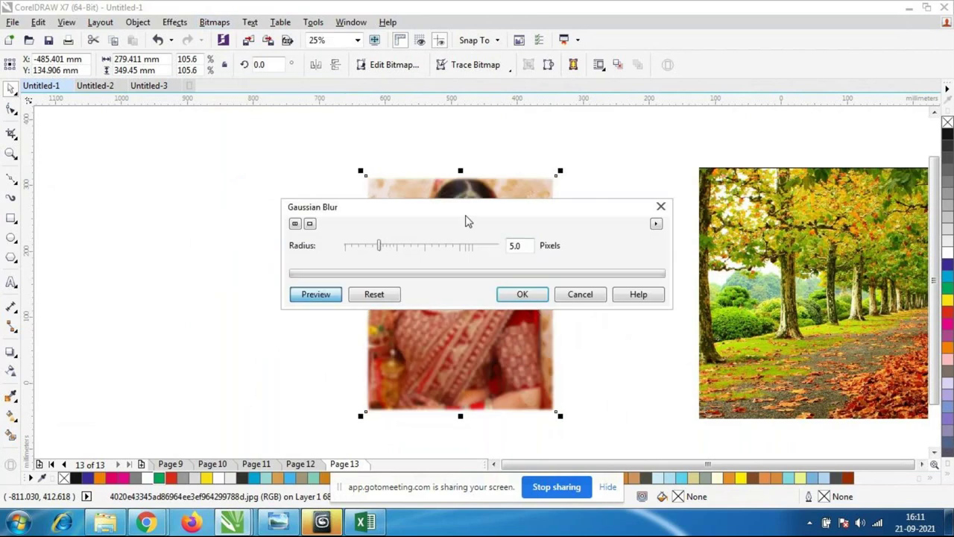
{"action": "left_click_drag", "start_coordinate": [466, 220], "coordinate": [734, 174]}
{"action": "left_click_drag", "start_coordinate": [644, 199], "coordinate": [708, 202]}
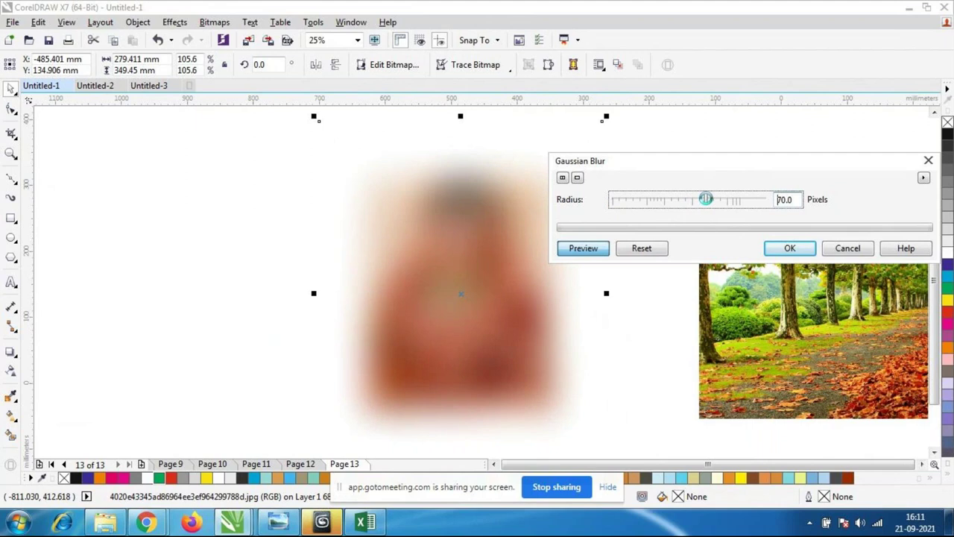
{"action": "key", "text": "Escape"}
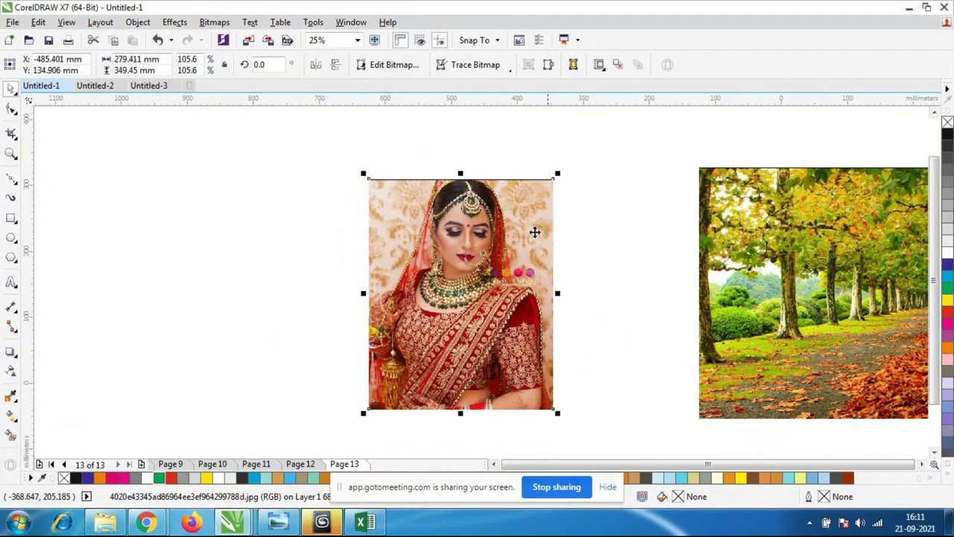
- Start Jaggy Despeckle on the bride photo and set its symmetric width and height to 4
{"action": "scroll", "coordinate": [552, 270], "scroll_direction": "right", "scroll_amount": 1}
{"action": "scroll", "coordinate": [543, 272], "scroll_direction": "up", "scroll_amount": 2}
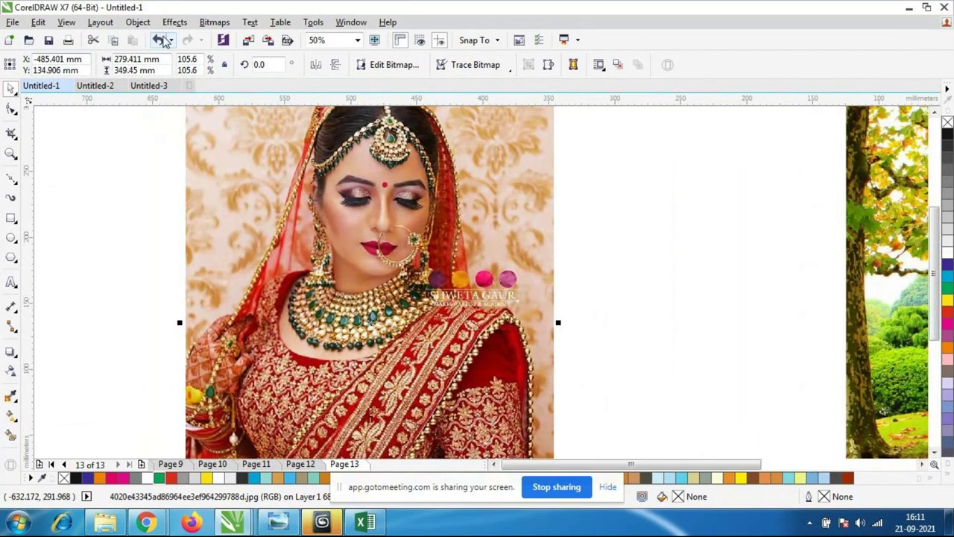
{"action": "left_click", "coordinate": [215, 22]}
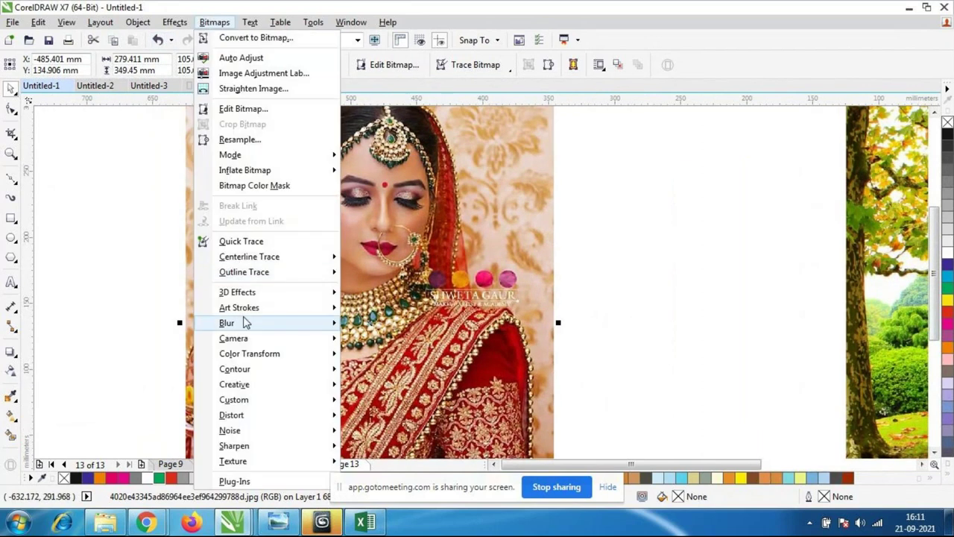
{"action": "left_click", "coordinate": [399, 356]}
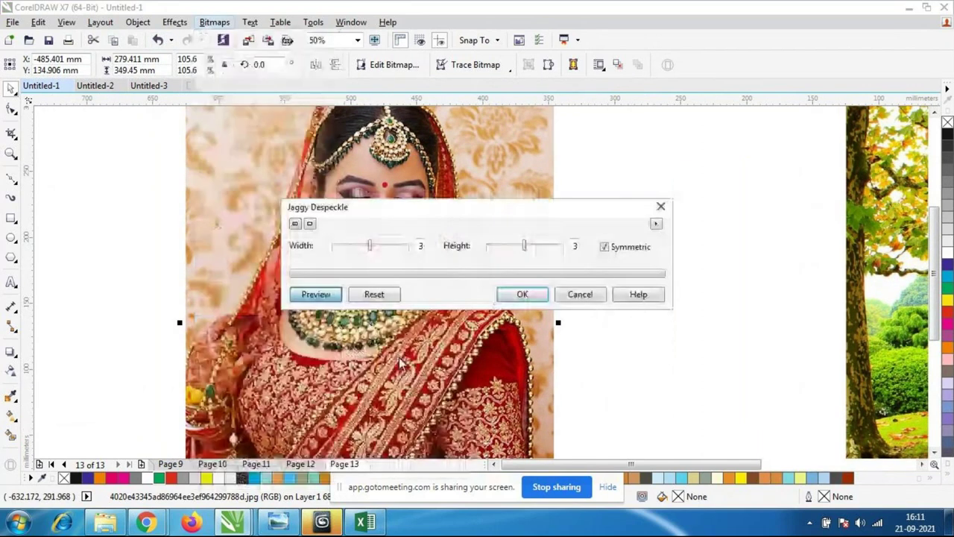
{"action": "left_click_drag", "start_coordinate": [432, 206], "coordinate": [726, 169]}
{"action": "left_click_drag", "start_coordinate": [668, 208], "coordinate": [688, 208]}
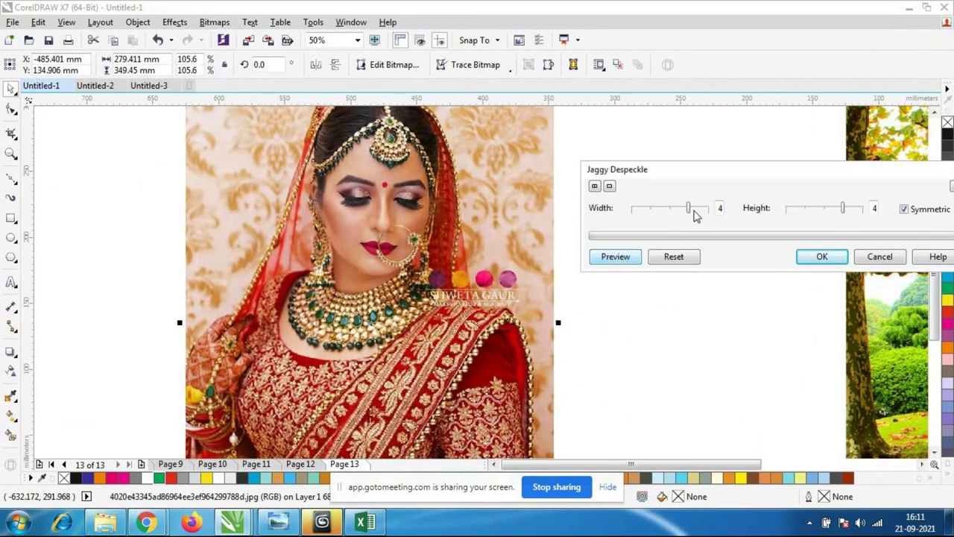
- Preview Jaggy Despeckle with symmetric width and height of 3, raise both to 4, and cancel the effect
{"action": "left_click_drag", "start_coordinate": [843, 208], "coordinate": [822, 208]}
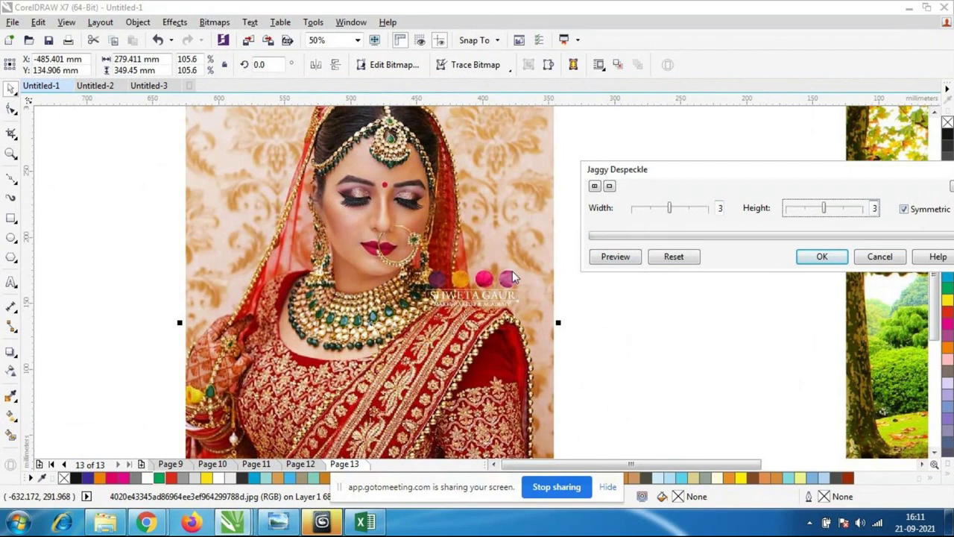
{"action": "left_click", "coordinate": [608, 261]}
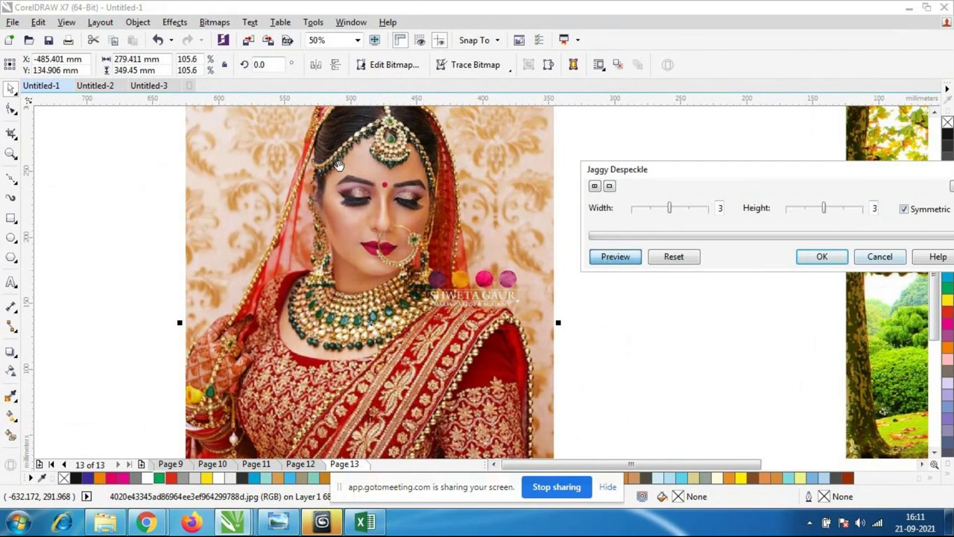
{"action": "mouse_move", "coordinate": [669, 208]}
{"action": "left_mouse_down"}
{"action": "mouse_move", "coordinate": [707, 209]}
{"action": "mouse_move", "coordinate": [688, 208]}
{"action": "left_mouse_up"}
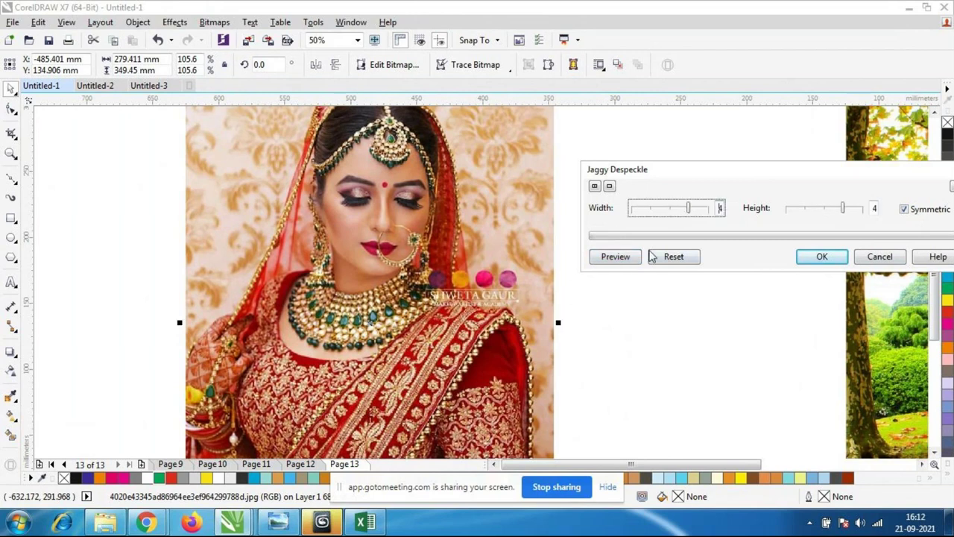
{"action": "left_click", "coordinate": [879, 257]}
- Start Radial Blur on the bride photo and preview it on the page with amounts of 29 and 67
{"action": "left_click", "coordinate": [214, 22]}
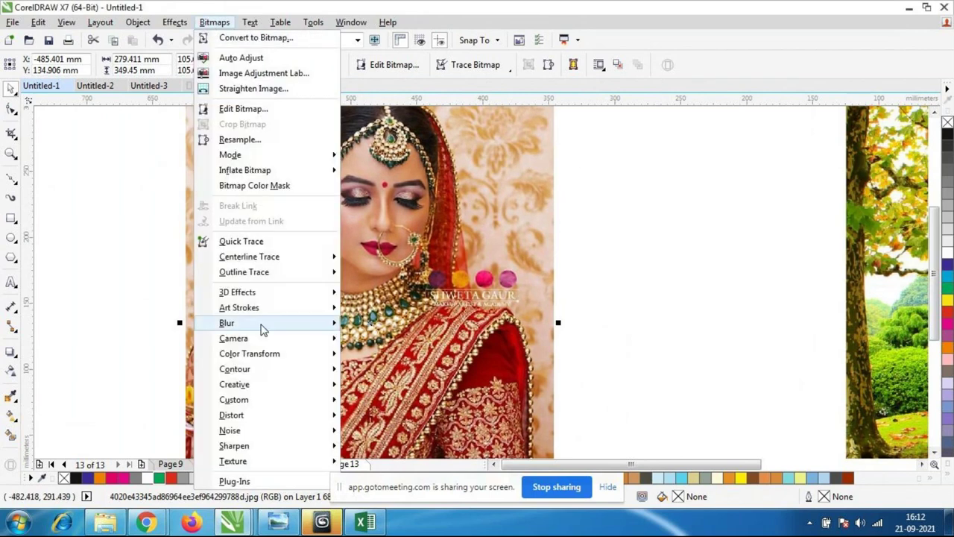
{"action": "mouse_move", "coordinate": [262, 330]}
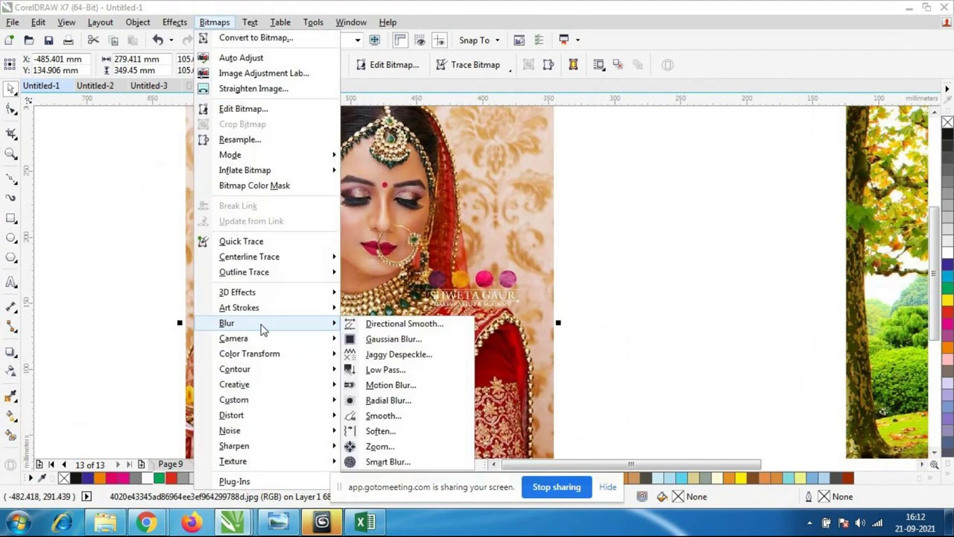
{"action": "left_click", "coordinate": [415, 404]}
{"action": "left_click_drag", "start_coordinate": [456, 219], "coordinate": [711, 204]}
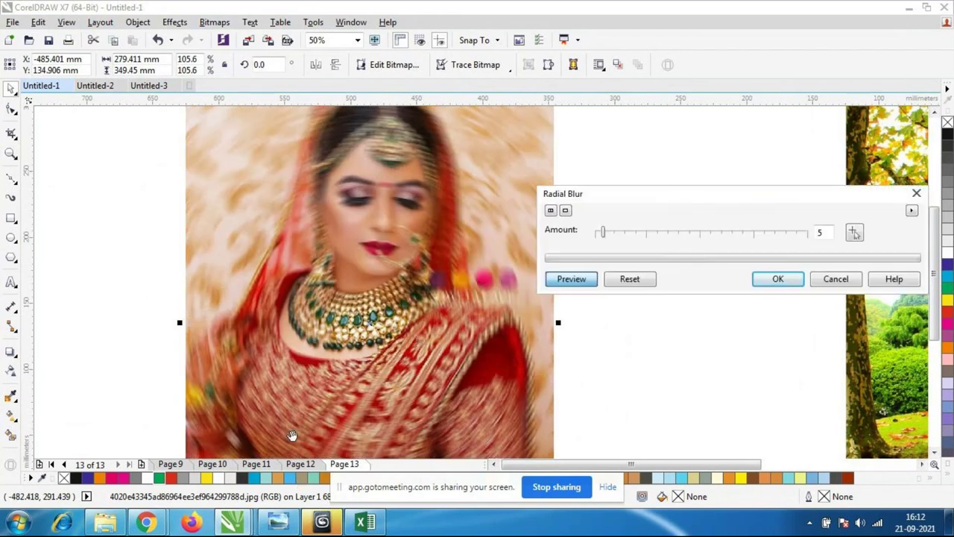
{"action": "left_click_drag", "start_coordinate": [602, 231], "coordinate": [654, 233]}
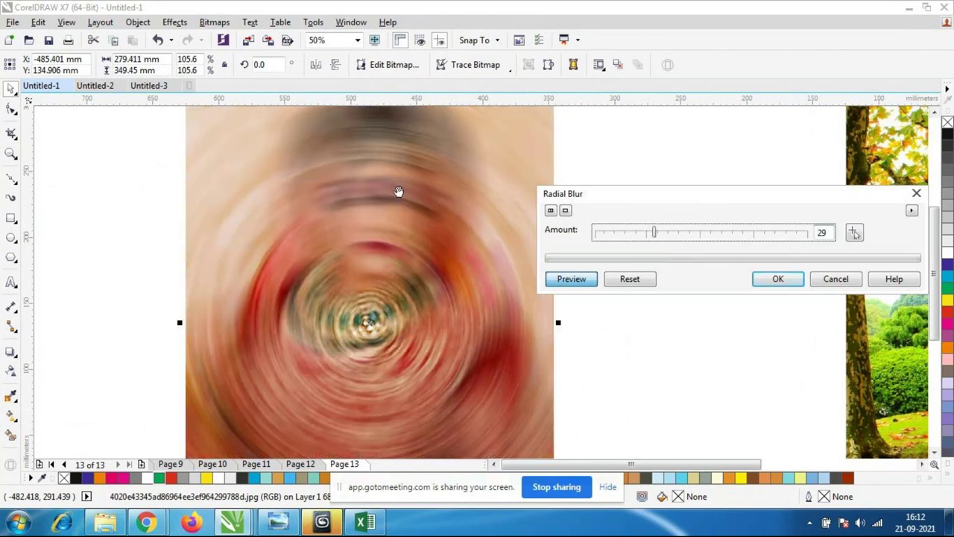
{"action": "left_click", "coordinate": [744, 233]}
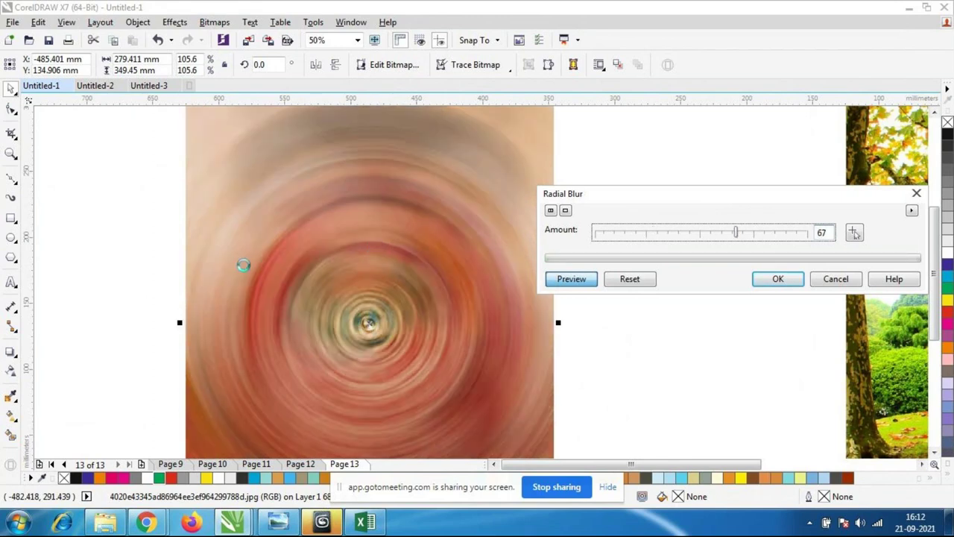
- Apply the Radial Blur to the bride photo with an amount of 5, then undo it
{"action": "left_click", "coordinate": [617, 233]}
{"action": "left_click_drag", "start_coordinate": [613, 234], "coordinate": [602, 234]}
{"action": "left_click", "coordinate": [572, 279]}
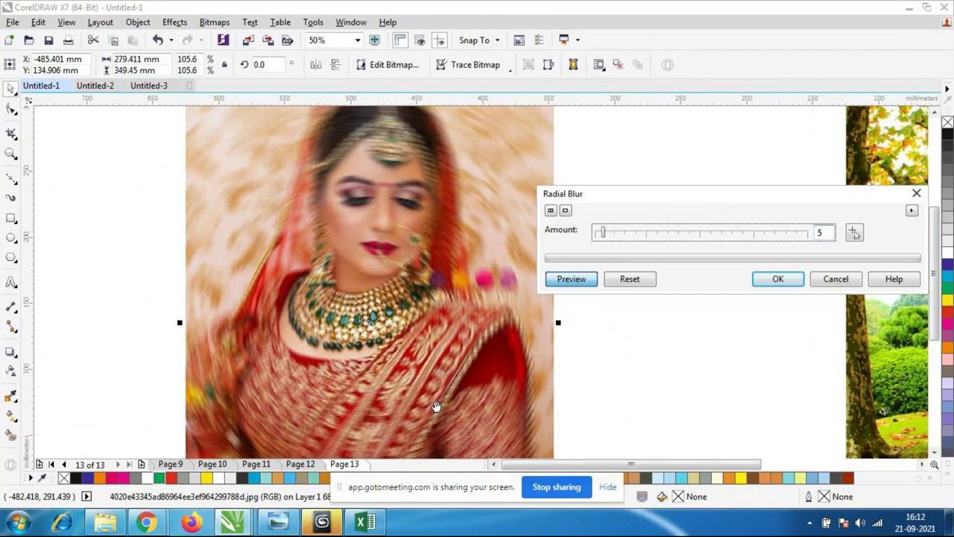
{"action": "key", "text": "Return"}
{"action": "key", "text": "ctrl+z"}
- Start the Diffuse camera effect on the bride photo and preview it at level 59
{"action": "left_click", "coordinate": [214, 22]}
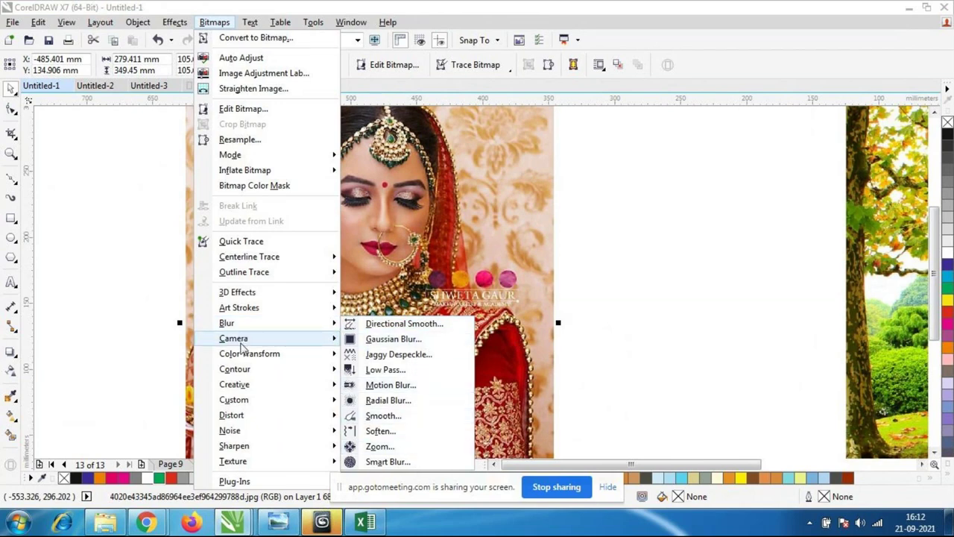
{"action": "mouse_move", "coordinate": [240, 344]}
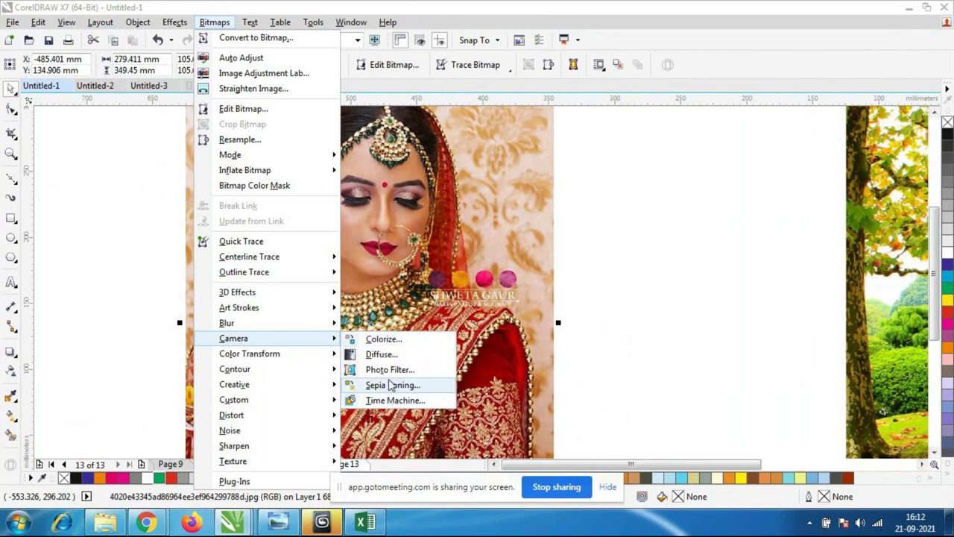
{"action": "left_click", "coordinate": [389, 355]}
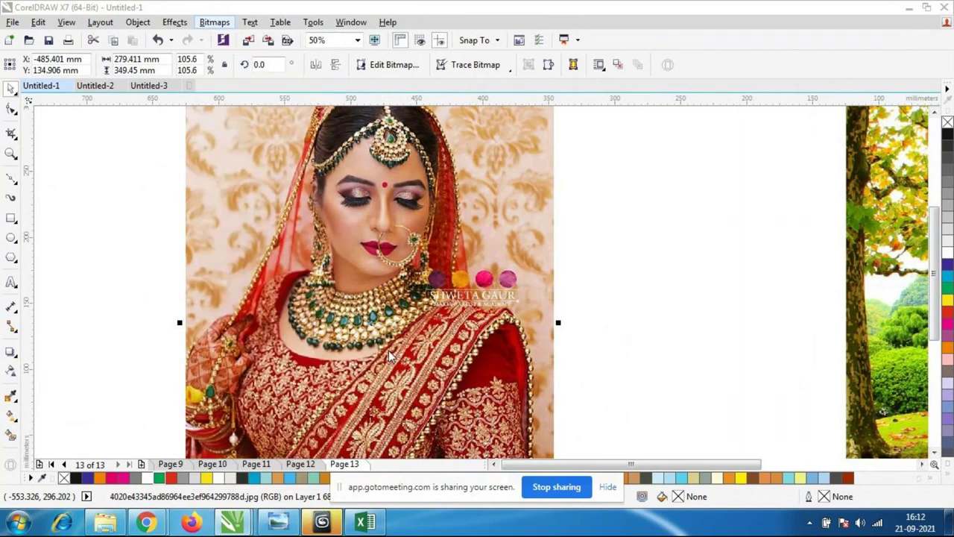
{"action": "left_click_drag", "start_coordinate": [447, 214], "coordinate": [714, 145]}
{"action": "left_click", "coordinate": [594, 224]}
{"action": "left_click", "coordinate": [696, 176]}
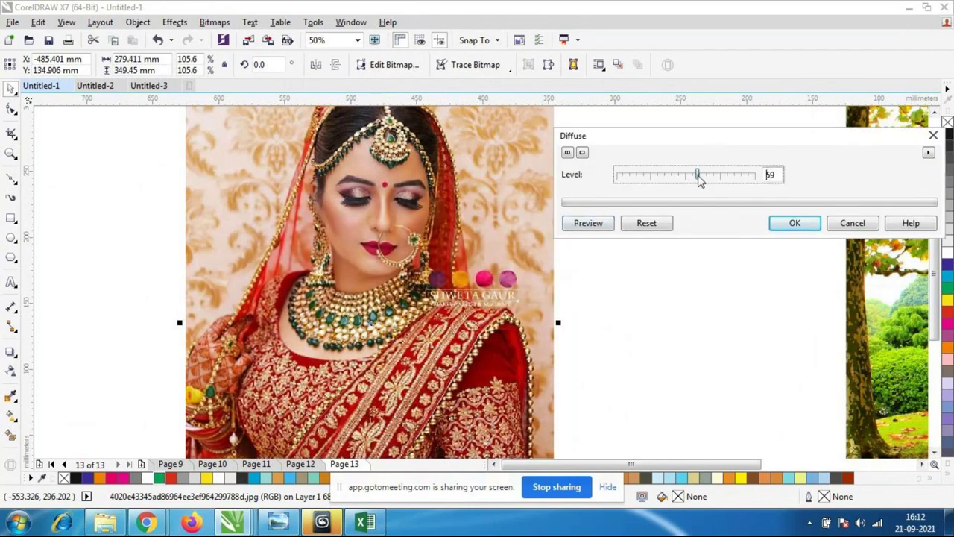
{"action": "left_click", "coordinate": [602, 225]}
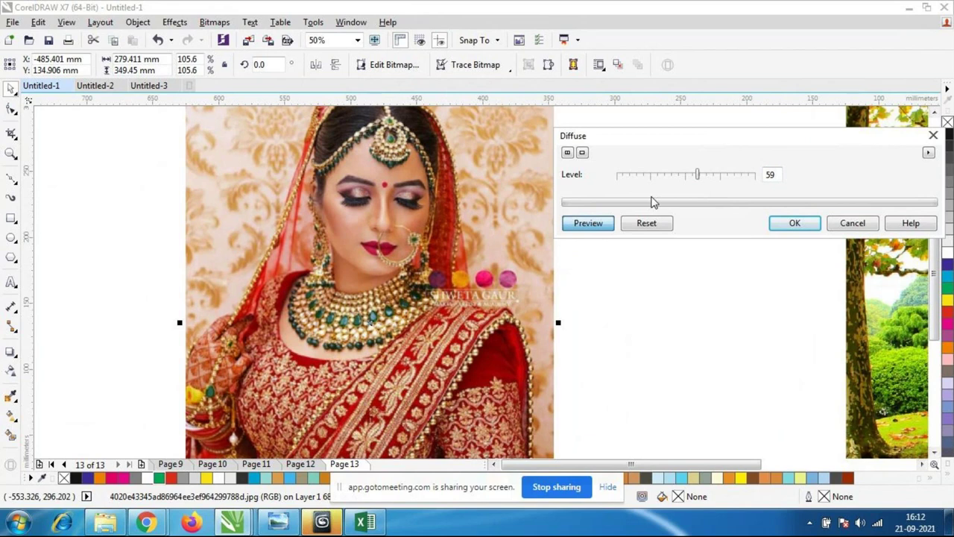
- Preview the Diffuse effect at levels 82 and 16, then cancel it
{"action": "left_click", "coordinate": [728, 178]}
{"action": "left_click", "coordinate": [586, 224]}
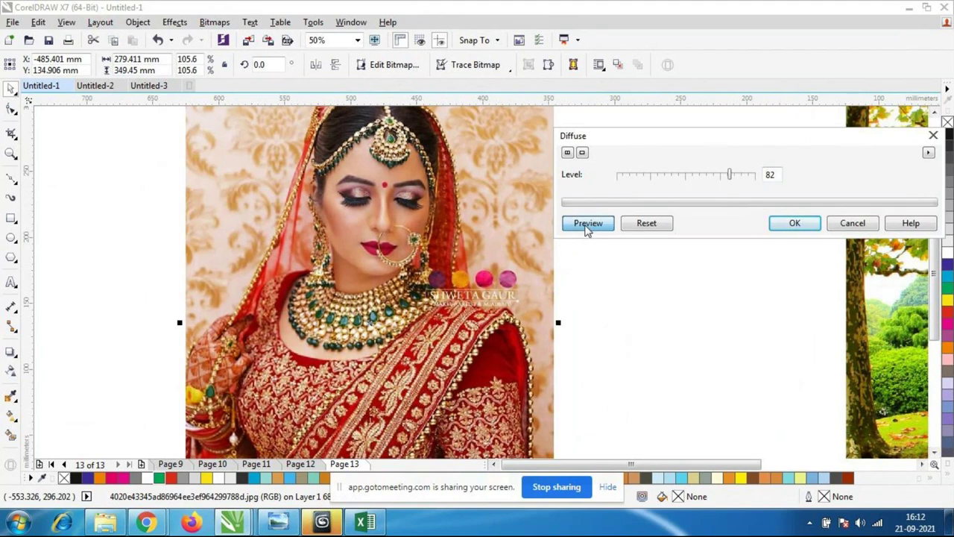
{"action": "left_click", "coordinate": [596, 228]}
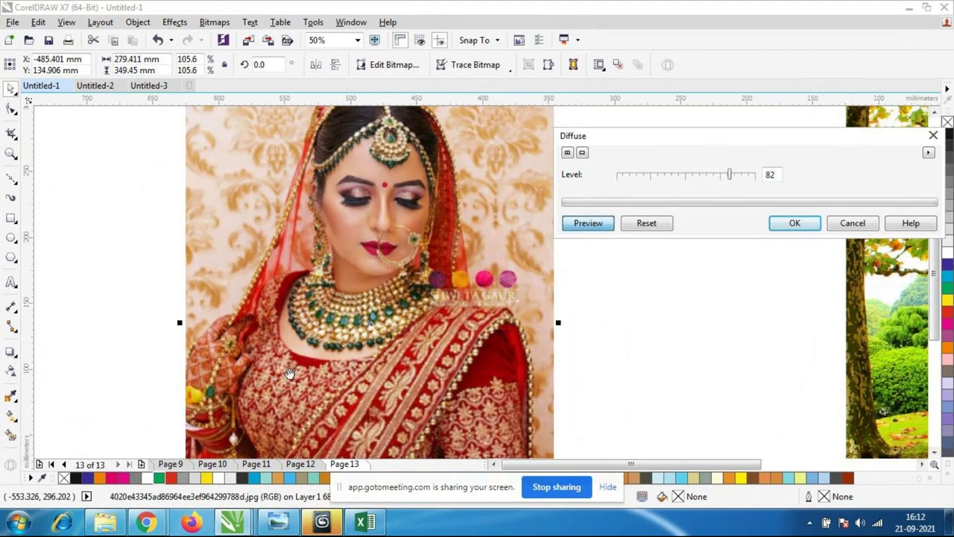
{"action": "left_click", "coordinate": [638, 175]}
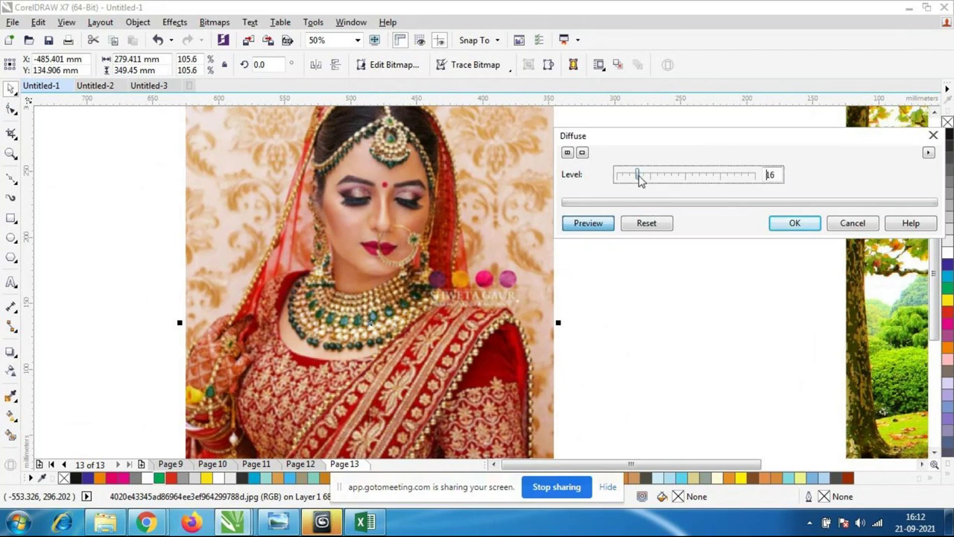
{"action": "left_click", "coordinate": [607, 225]}
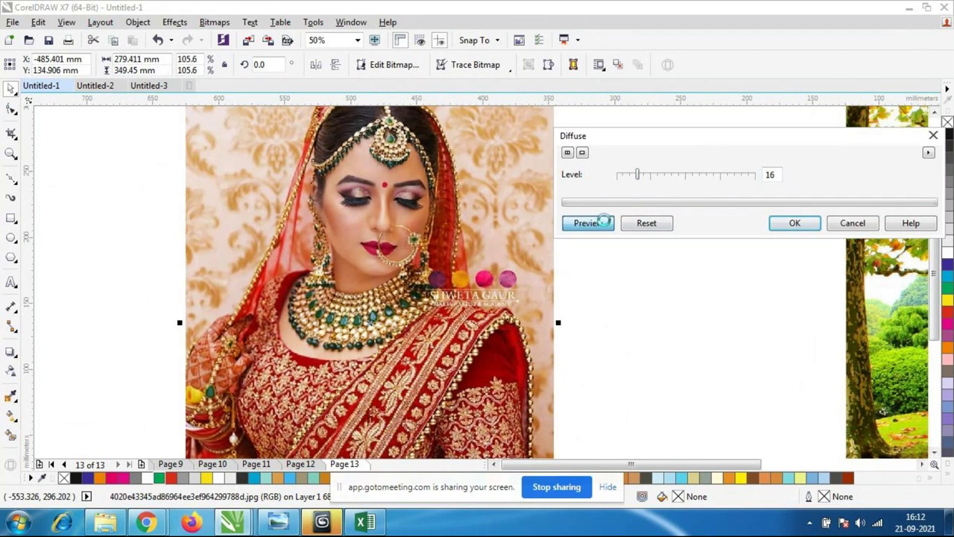
{"action": "left_click", "coordinate": [853, 223]}
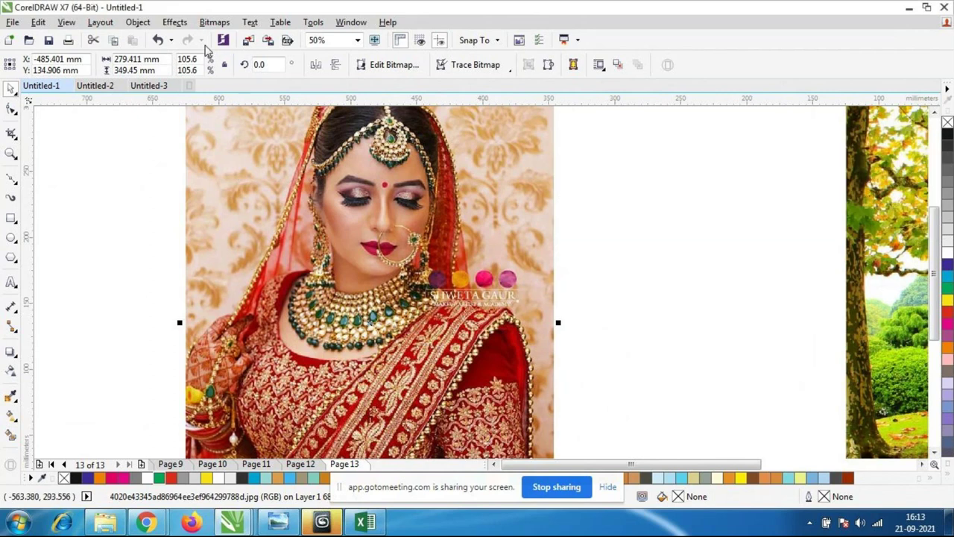
- Preview the Solarize color transform on the bride photo at levels 234 and 171, then cancel it
{"action": "left_click", "coordinate": [214, 22]}
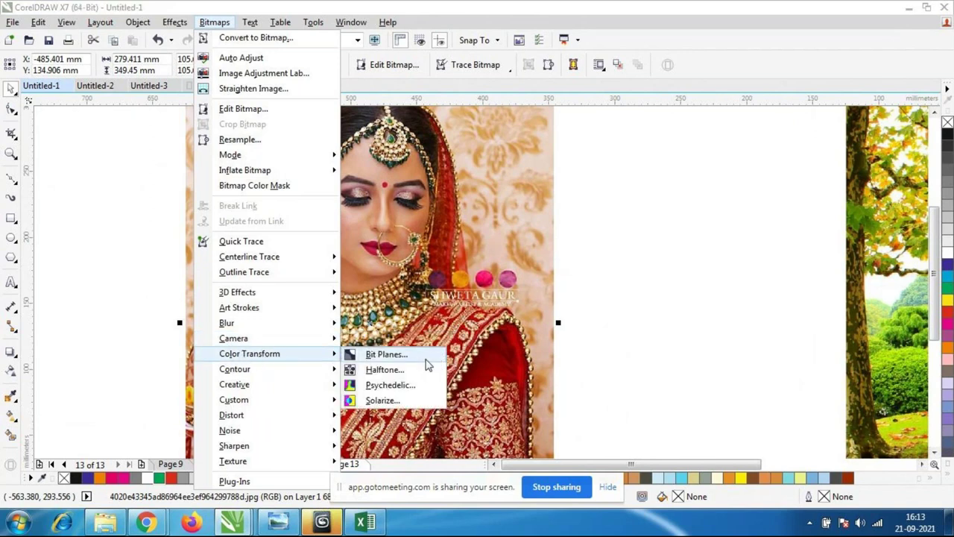
{"action": "left_click", "coordinate": [382, 400]}
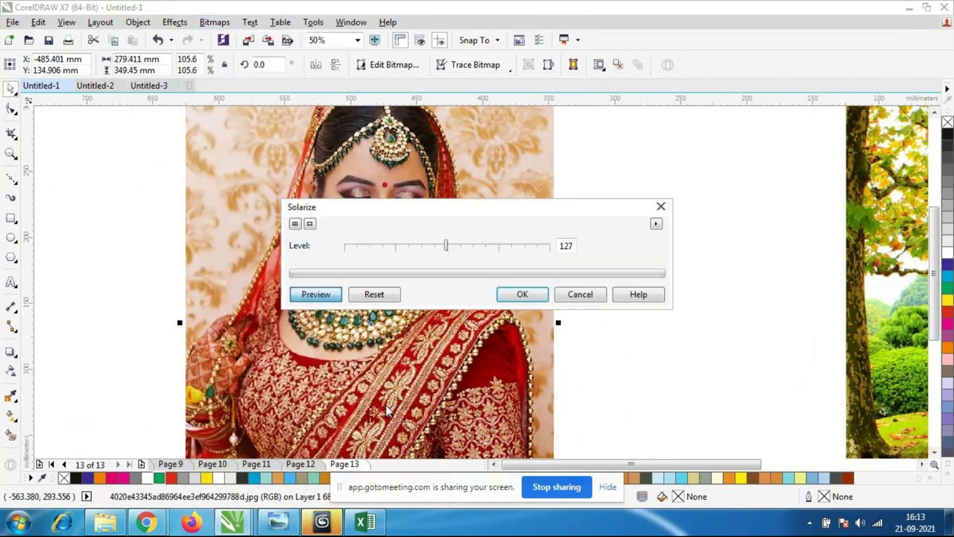
{"action": "left_click_drag", "start_coordinate": [494, 219], "coordinate": [728, 135]}
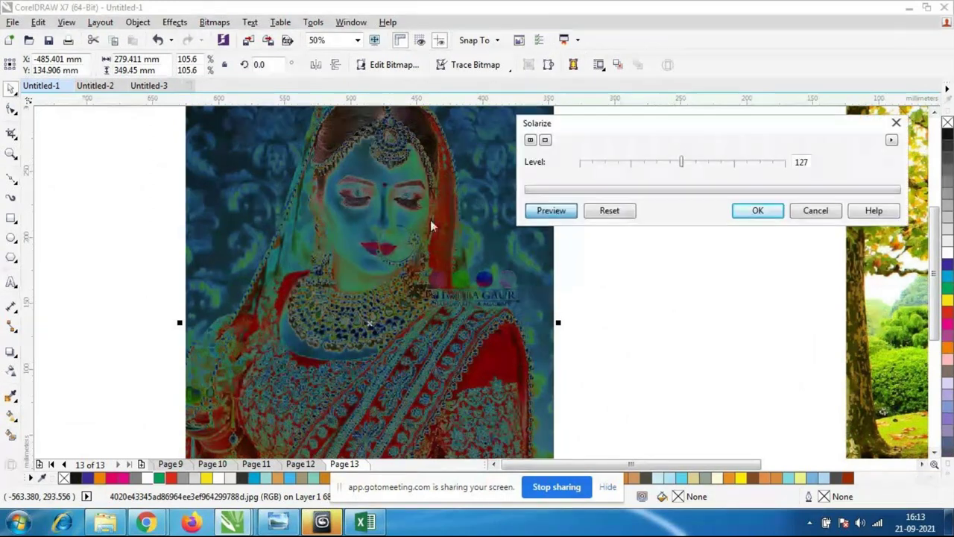
{"action": "left_click_drag", "start_coordinate": [680, 161], "coordinate": [769, 163]}
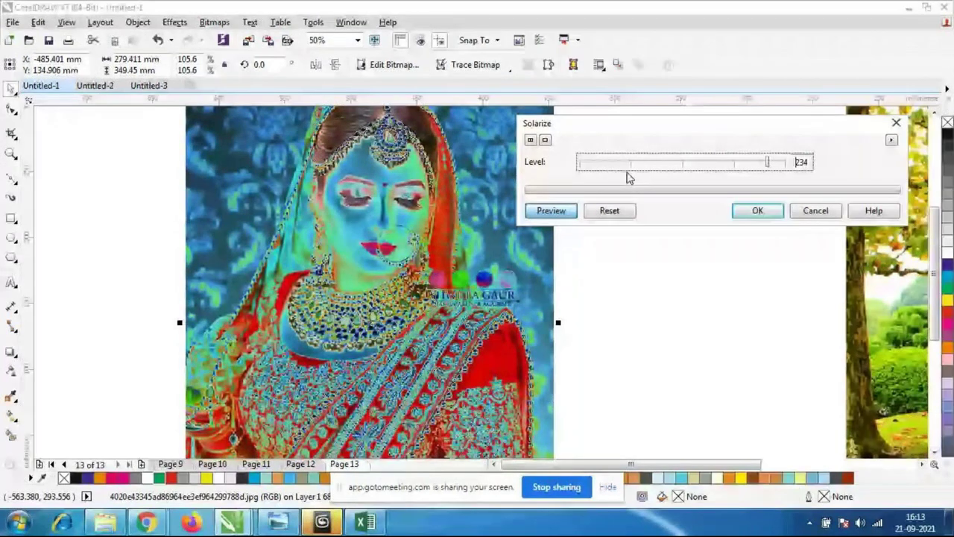
{"action": "left_click", "coordinate": [627, 171]}
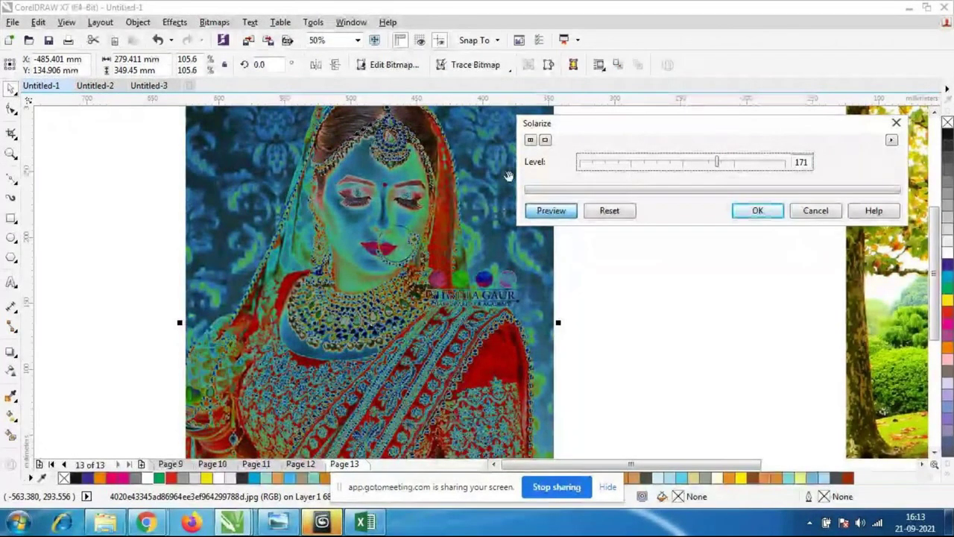
{"action": "left_click", "coordinate": [815, 211]}
- Start the creative Particles effect on the bride photo and preview the Stars style with size 17
{"action": "left_click", "coordinate": [215, 22]}
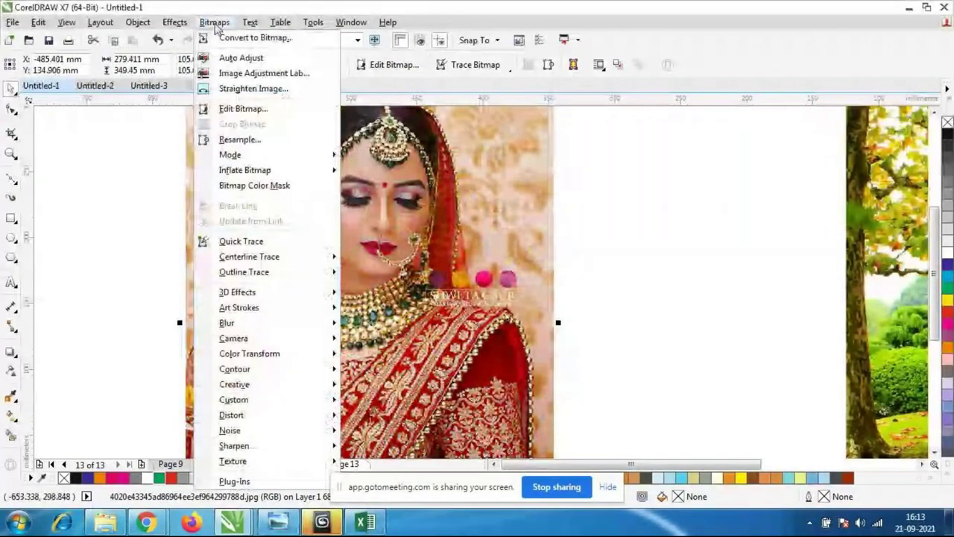
{"action": "mouse_move", "coordinate": [273, 389]}
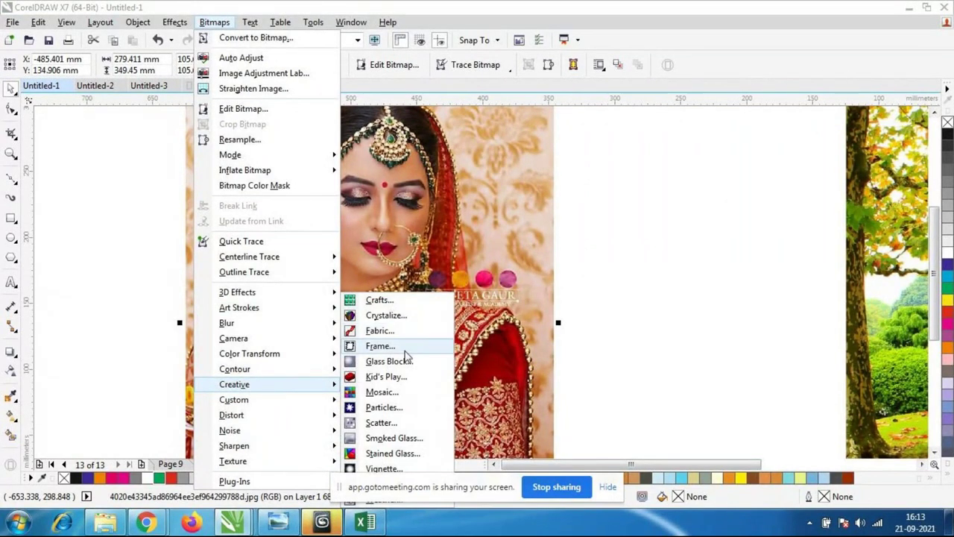
{"action": "left_click", "coordinate": [386, 408]}
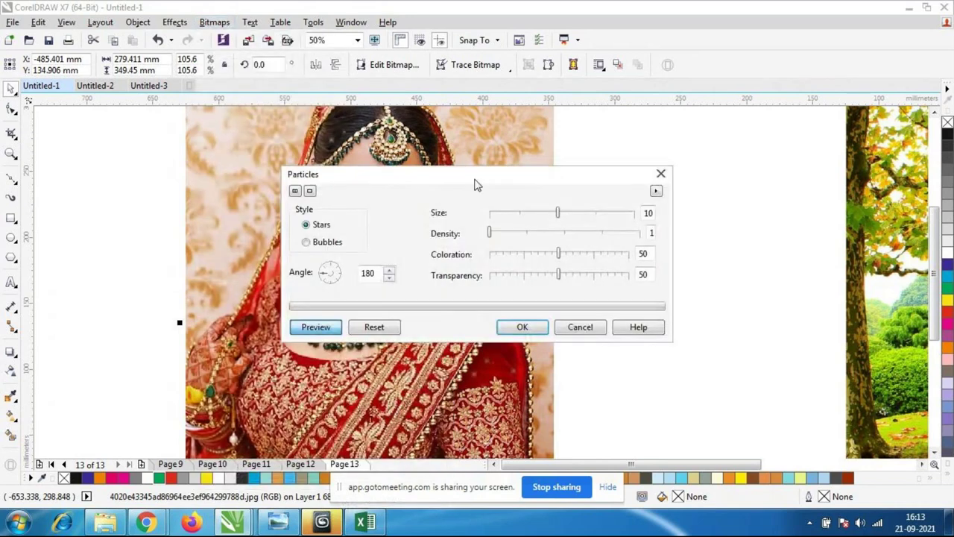
{"action": "left_click_drag", "start_coordinate": [475, 182], "coordinate": [685, 160]}
{"action": "left_click", "coordinate": [535, 305]}
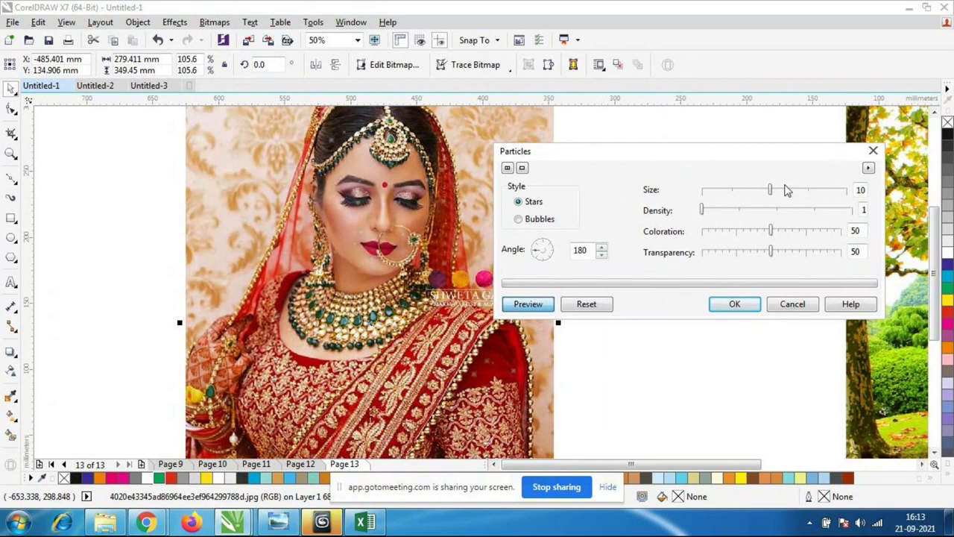
{"action": "left_click", "coordinate": [813, 194]}
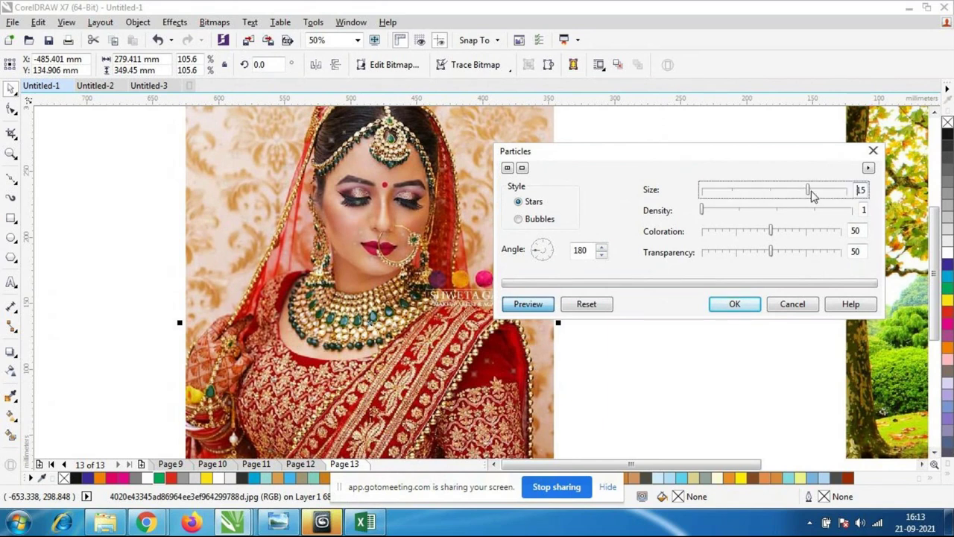
{"action": "left_click", "coordinate": [823, 191]}
{"action": "left_click", "coordinate": [531, 306]}
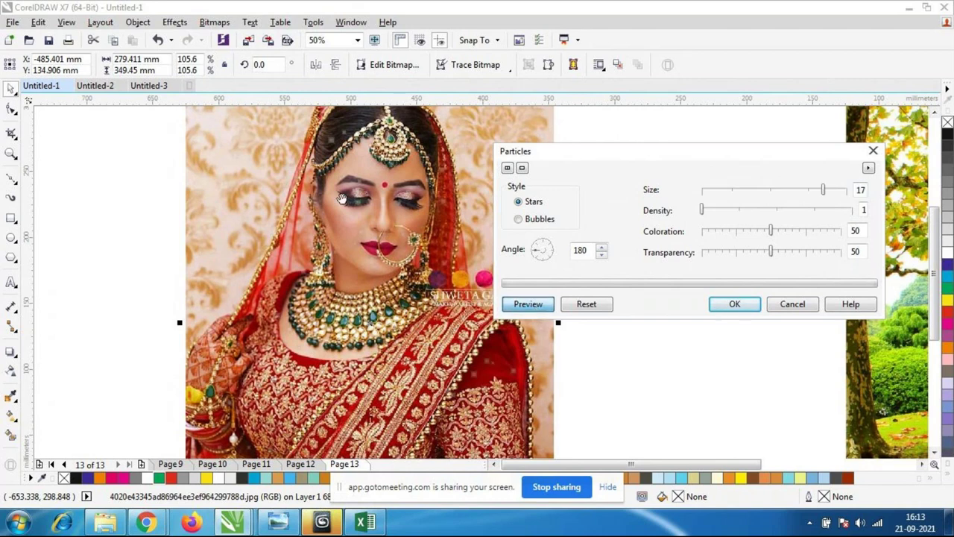
- Set the star particles' density to 3 and inspect the preview close up on the bride's face
{"action": "left_click", "coordinate": [776, 210]}
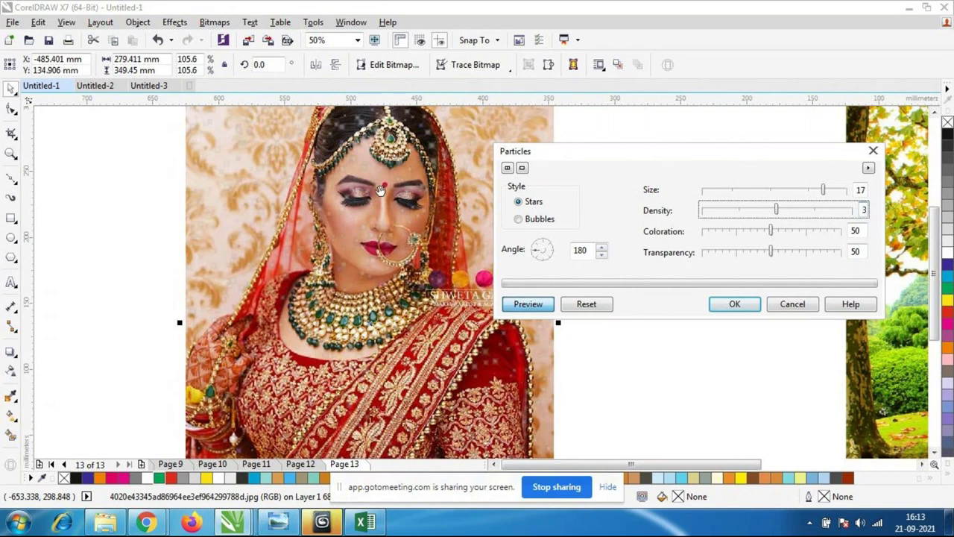
{"action": "scroll", "coordinate": [396, 217], "scroll_direction": "up", "scroll_amount": 4}
{"action": "scroll", "coordinate": [368, 187], "scroll_direction": "down", "scroll_amount": 2}
{"action": "left_click_drag", "start_coordinate": [442, 322], "coordinate": [280, 269]}
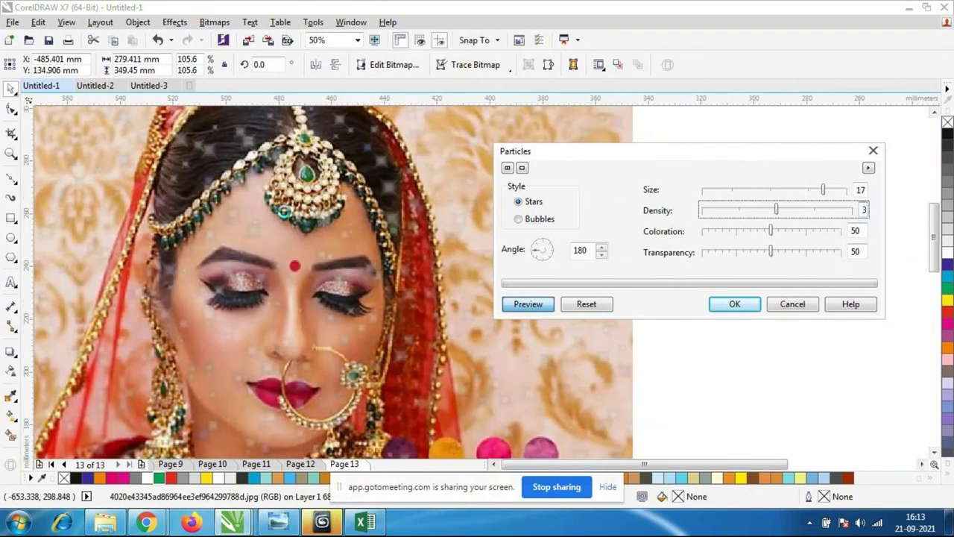
{"action": "left_click_drag", "start_coordinate": [305, 388], "coordinate": [324, 362]}
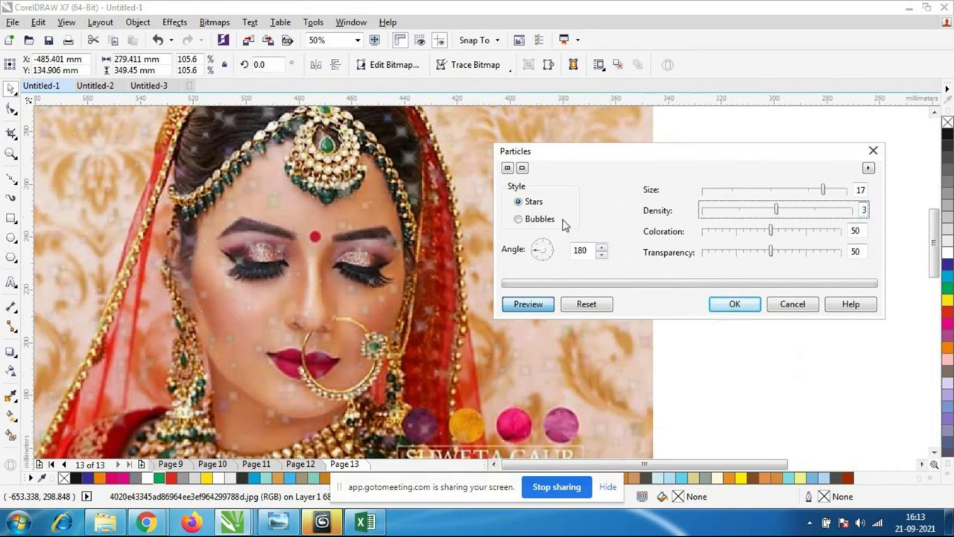
- Preview Bubbles particles with coloration 79, density 7 and transparency 70 and 12 on the bride photo, then cancel the effect
{"action": "left_click", "coordinate": [518, 219]}
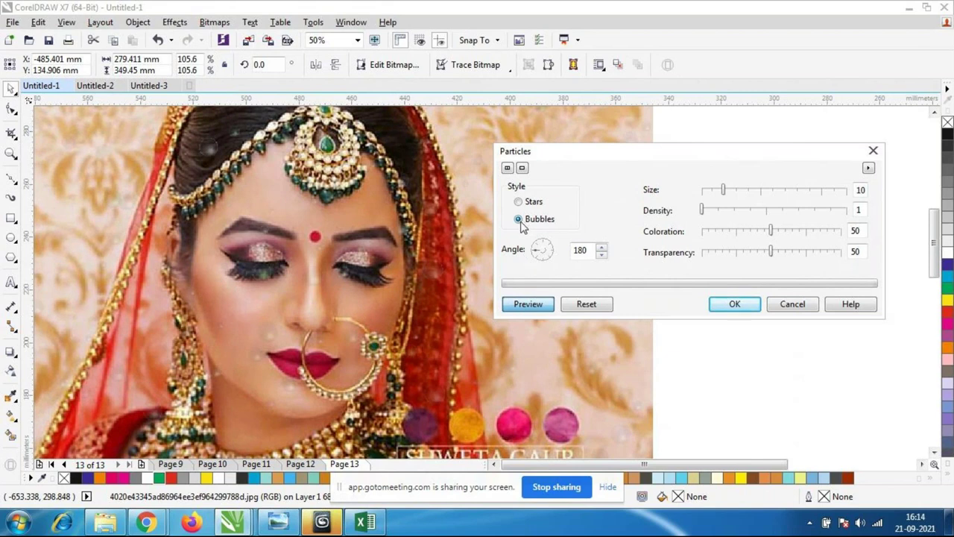
{"action": "left_click", "coordinate": [813, 232]}
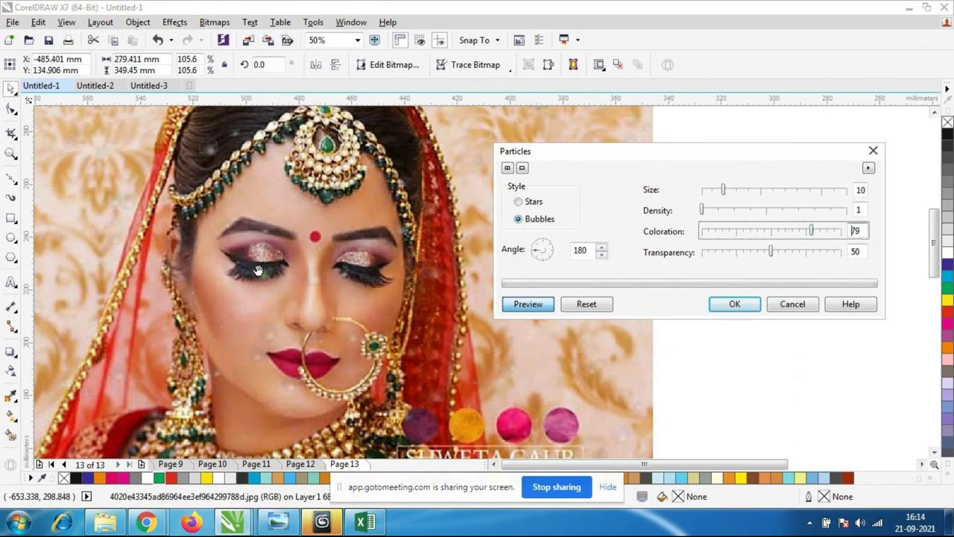
{"action": "left_click", "coordinate": [796, 211]}
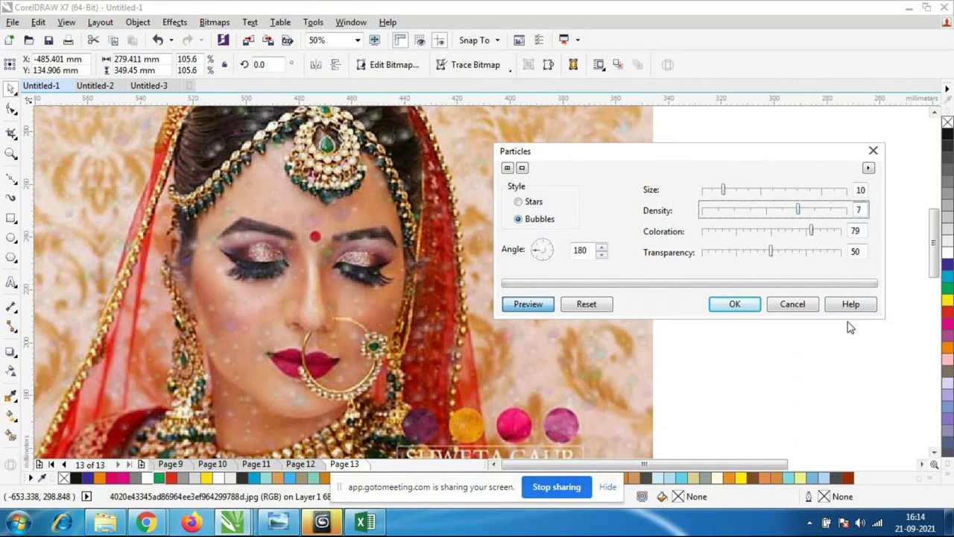
{"action": "left_click", "coordinate": [805, 254]}
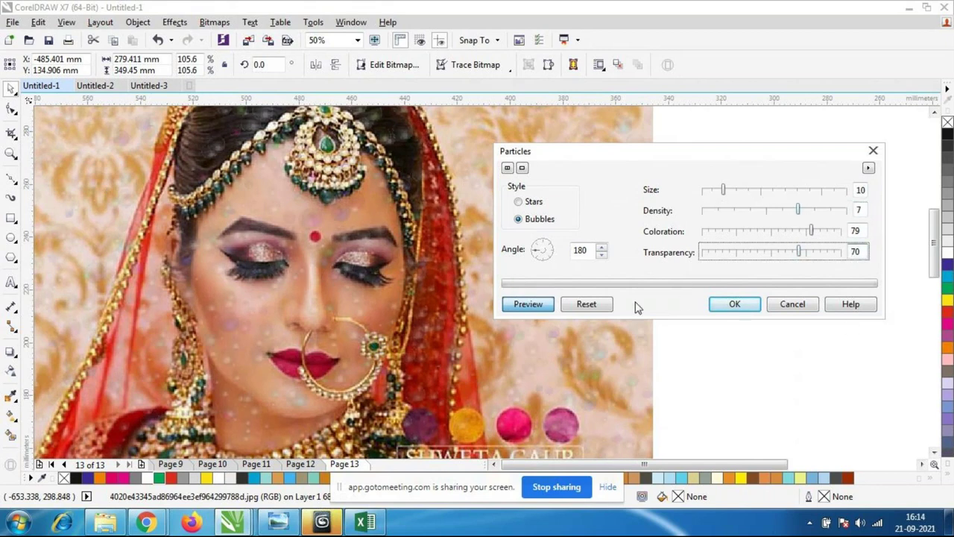
{"action": "left_click", "coordinate": [720, 255]}
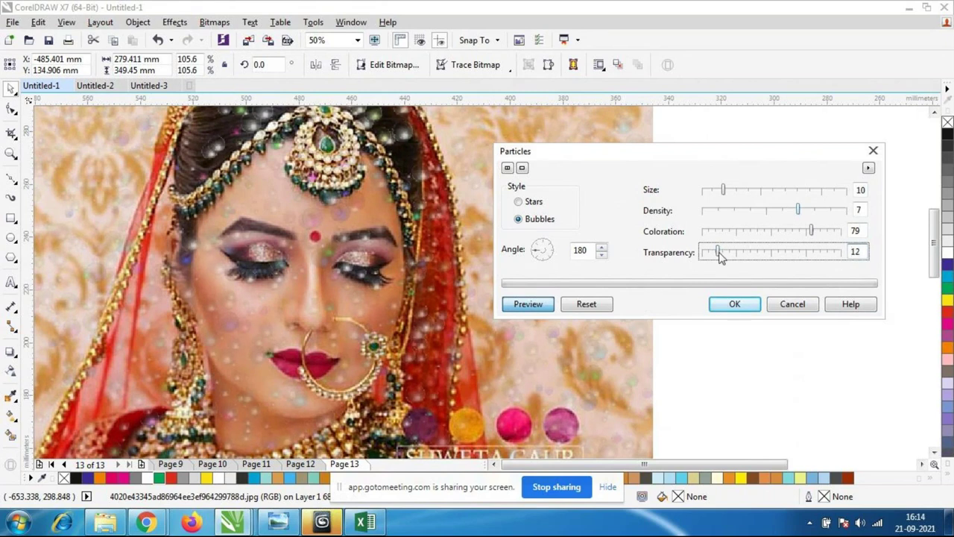
{"action": "scroll", "coordinate": [333, 285], "scroll_direction": "down", "scroll_amount": 3}
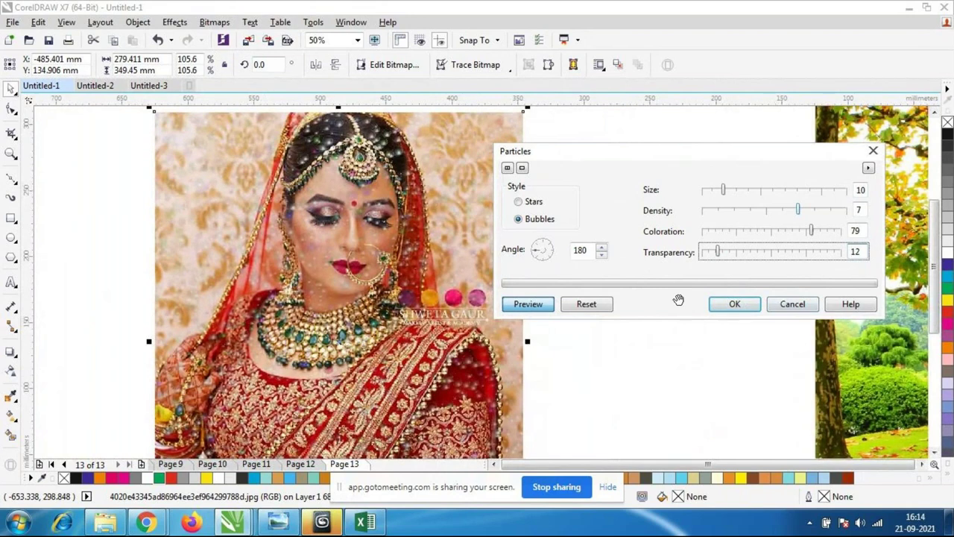
{"action": "left_click", "coordinate": [792, 304]}
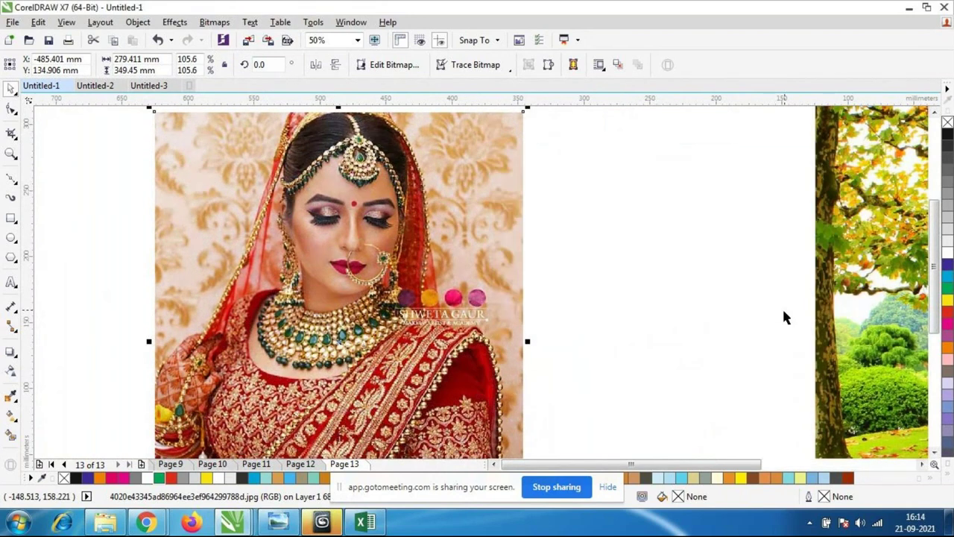
- Start the creative Mosaic effect on the bride photo and preview it at sizes 16 and 2
{"action": "left_click", "coordinate": [214, 23]}
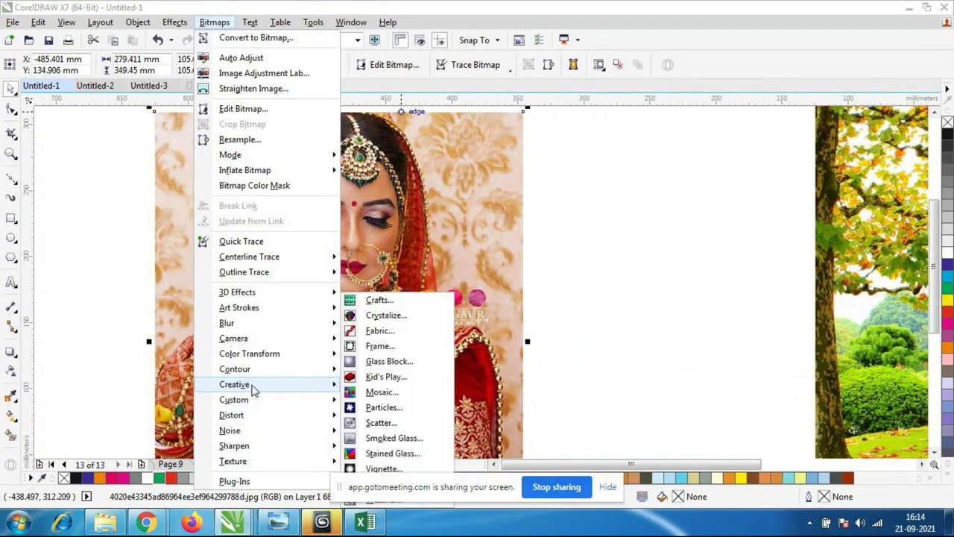
{"action": "left_click", "coordinate": [401, 395]}
{"action": "left_click_drag", "start_coordinate": [492, 217], "coordinate": [694, 133]}
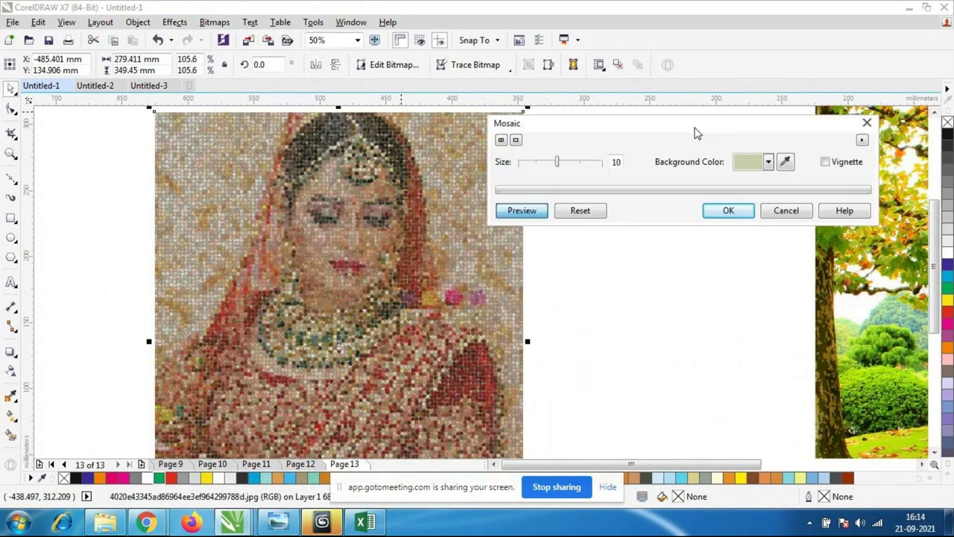
{"action": "left_click_drag", "start_coordinate": [557, 162], "coordinate": [584, 163]}
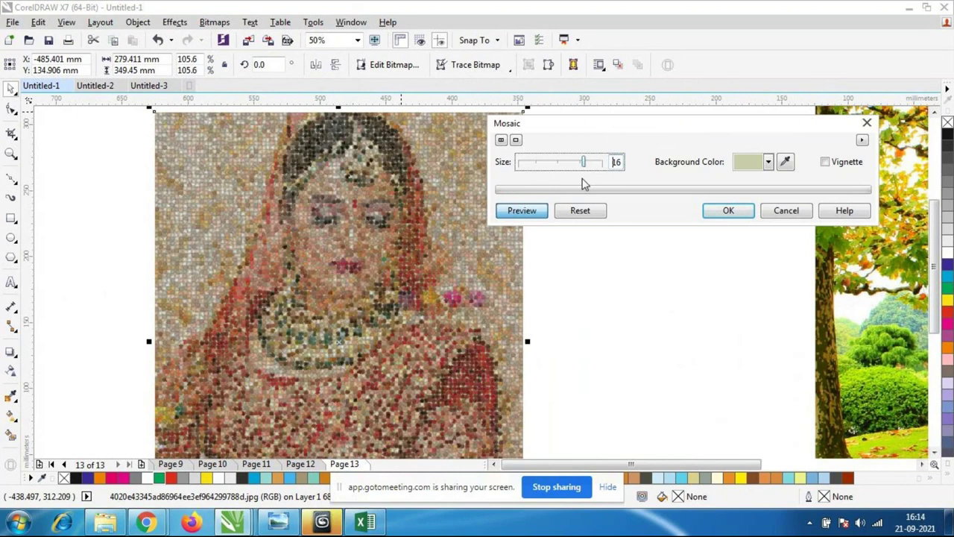
{"action": "left_click", "coordinate": [527, 164]}
- Preview the mosaic with a yellow background color and with an orange one
{"action": "left_click", "coordinate": [767, 161]}
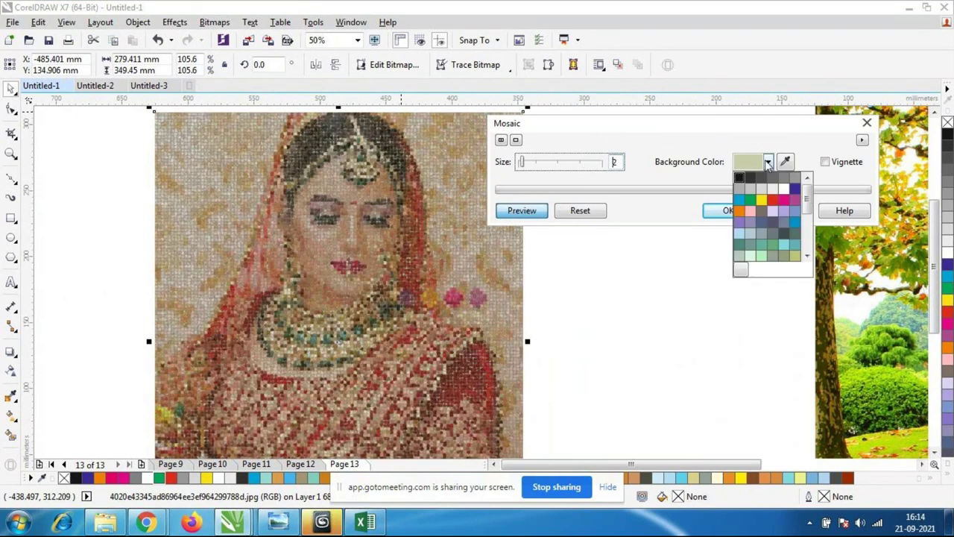
{"action": "left_click", "coordinate": [760, 203]}
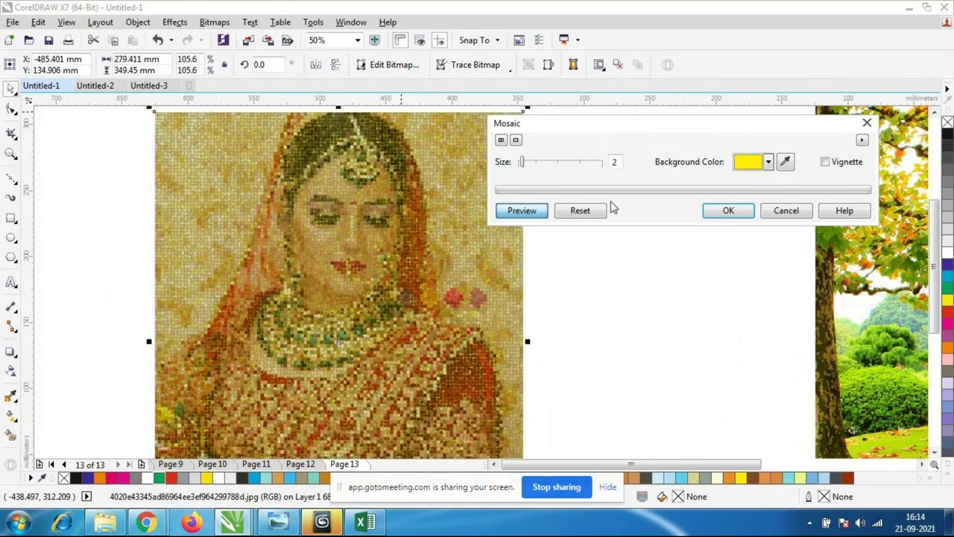
{"action": "left_click", "coordinate": [737, 166]}
{"action": "left_click", "coordinate": [738, 224]}
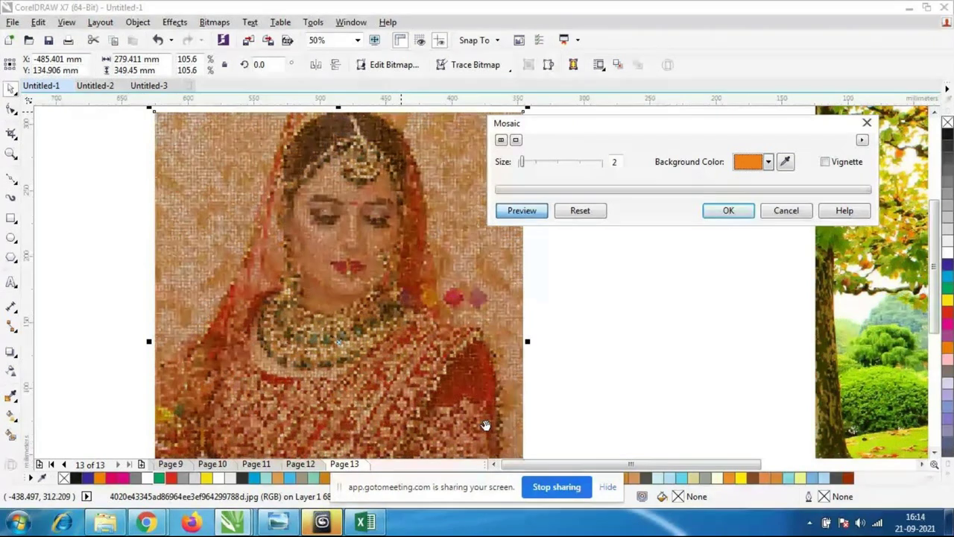
- Preview the orange mosaic at sizes 11, 16 and 19, inspect the tiles on the bride, and cancel the effect
{"action": "left_click_drag", "start_coordinate": [522, 162], "coordinate": [562, 162]}
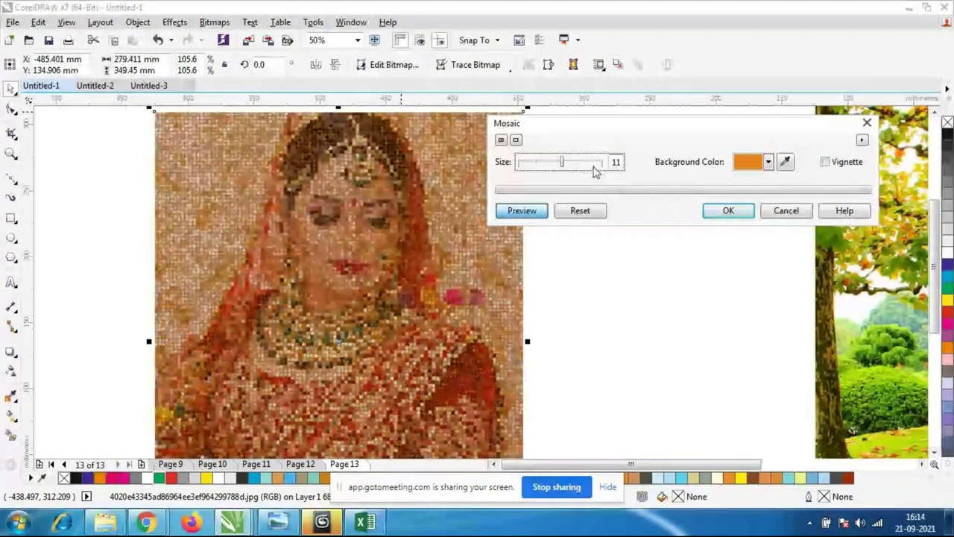
{"action": "left_click", "coordinate": [593, 166]}
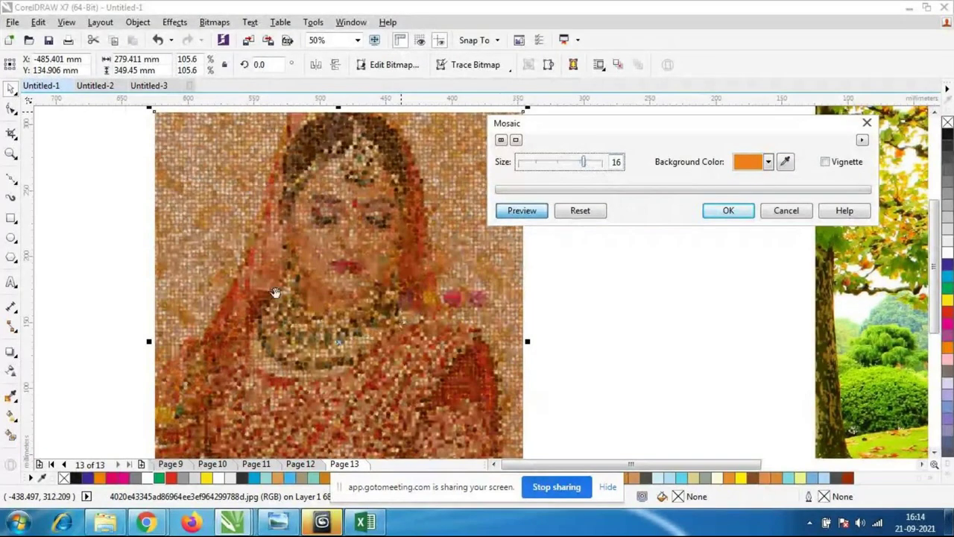
{"action": "scroll", "coordinate": [395, 370], "scroll_direction": "down", "scroll_amount": 2}
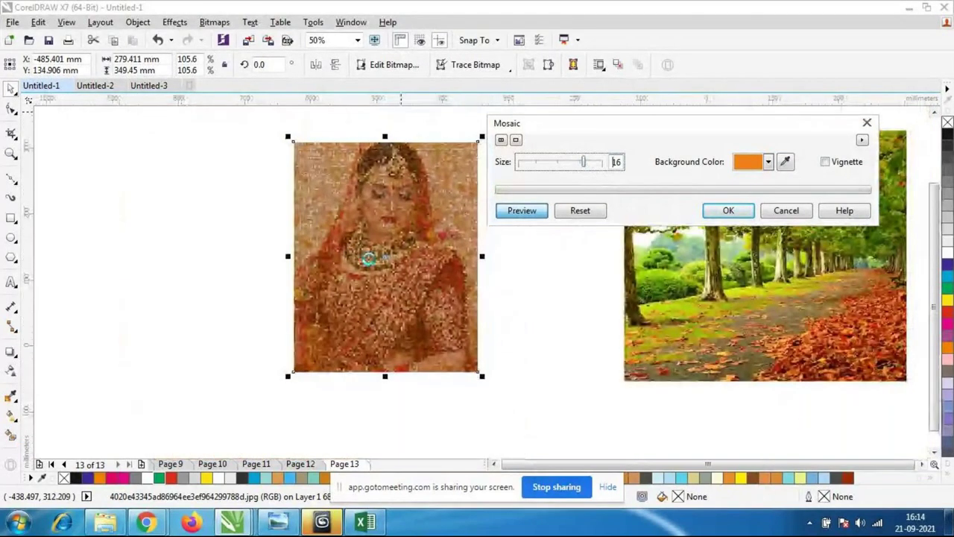
{"action": "scroll", "coordinate": [365, 259], "scroll_direction": "up", "scroll_amount": 2}
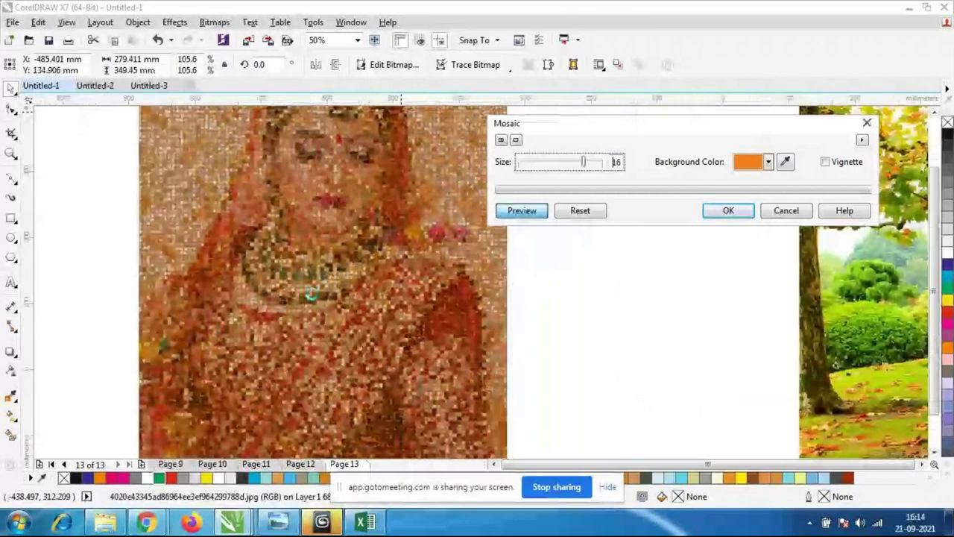
{"action": "scroll", "coordinate": [319, 296], "scroll_direction": "down", "scroll_amount": 2}
{"action": "scroll", "coordinate": [319, 296], "scroll_direction": "up", "scroll_amount": 2}
{"action": "scroll", "coordinate": [455, 278], "scroll_direction": "down", "scroll_amount": 2}
{"action": "left_click_drag", "start_coordinate": [584, 162], "coordinate": [597, 165]}
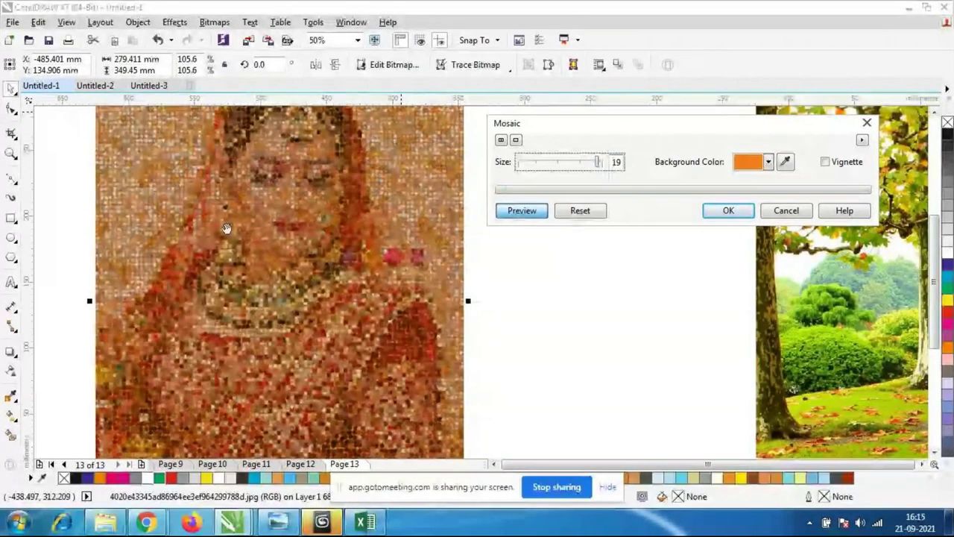
{"action": "left_click_drag", "start_coordinate": [324, 264], "coordinate": [335, 263]}
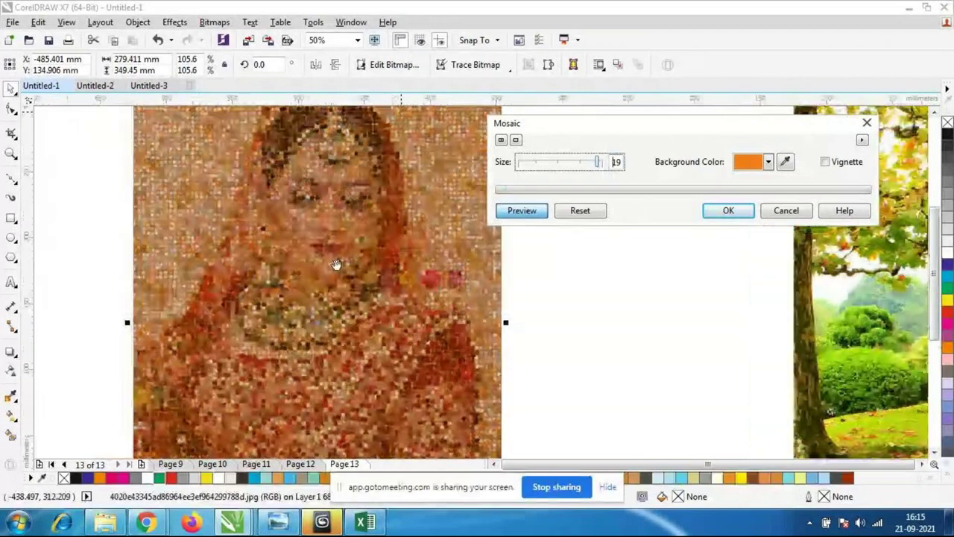
{"action": "left_click", "coordinate": [522, 212]}
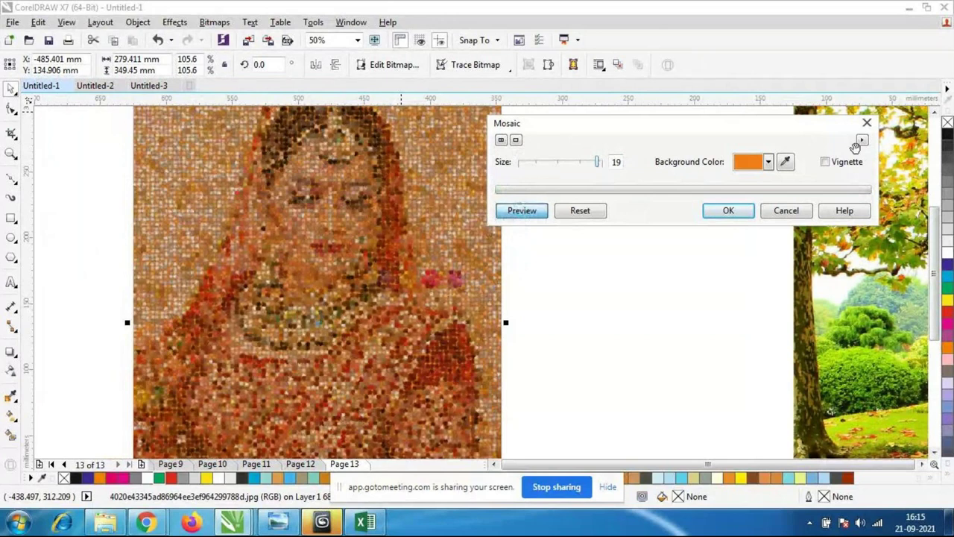
{"action": "left_click", "coordinate": [786, 215]}
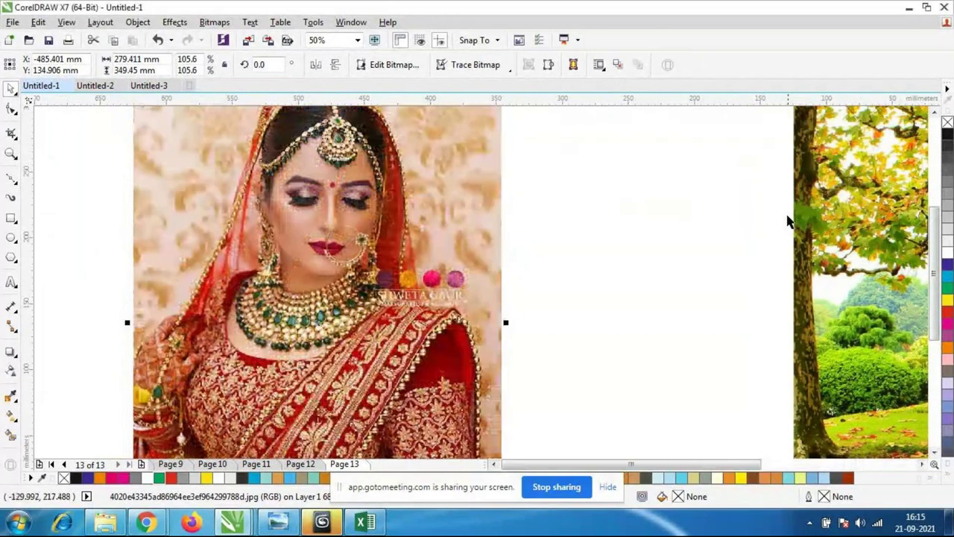
- Start the creative Stained Glass effect on the bride photo and preview it with size 1
{"action": "left_click", "coordinate": [213, 22]}
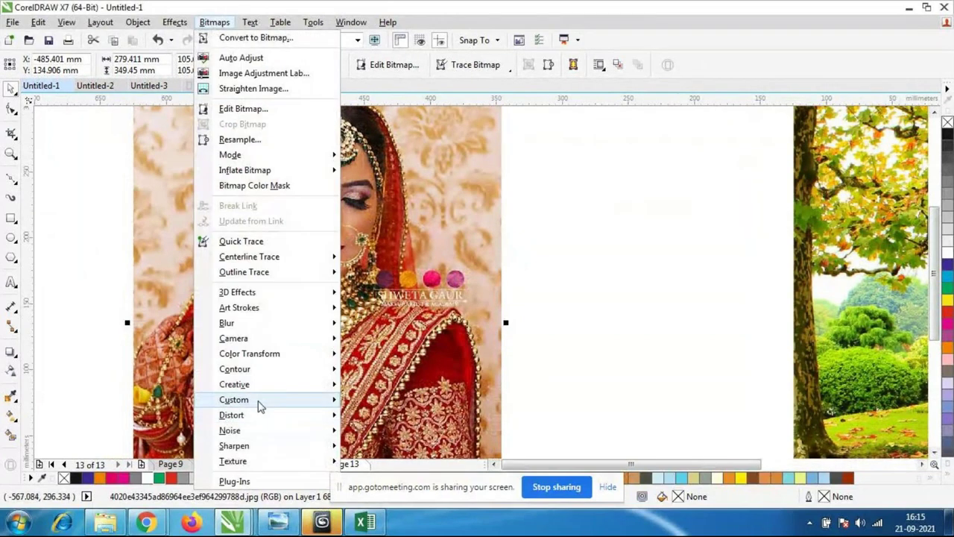
{"action": "mouse_move", "coordinate": [255, 422]}
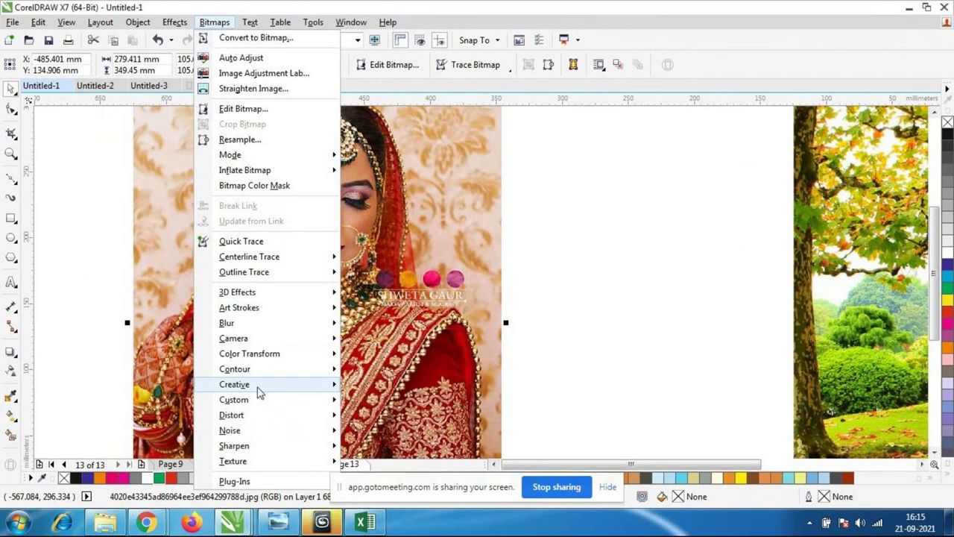
{"action": "mouse_move", "coordinate": [259, 387]}
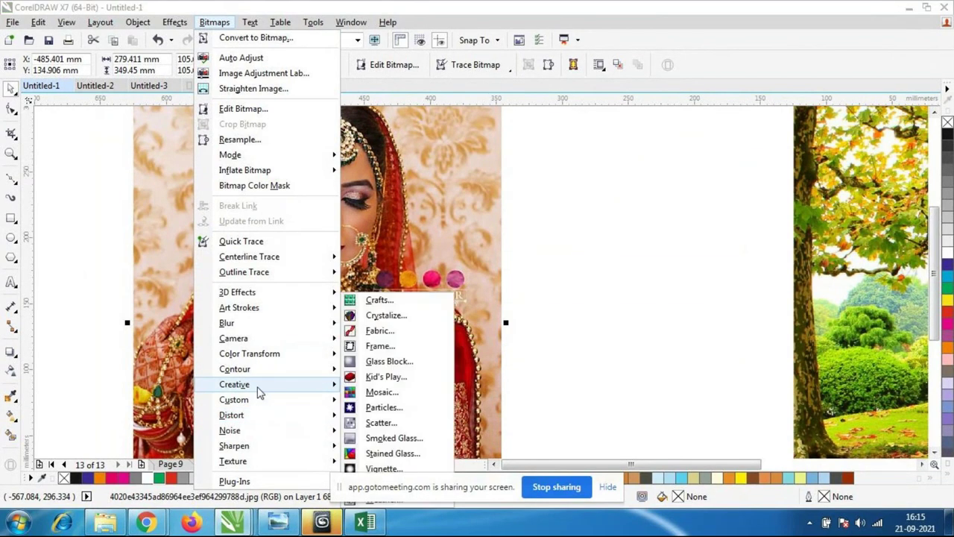
{"action": "left_click", "coordinate": [404, 453]}
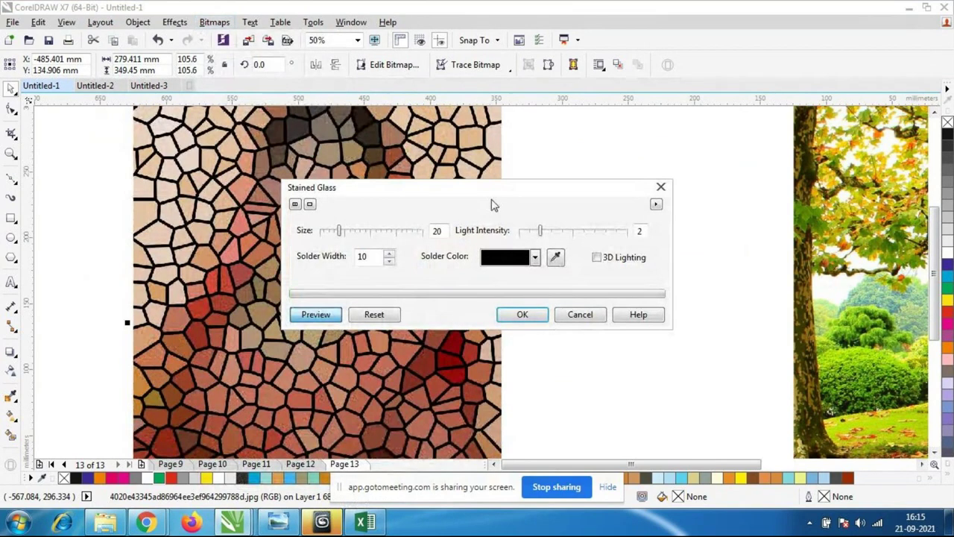
{"action": "left_click_drag", "start_coordinate": [492, 205], "coordinate": [754, 167]}
{"action": "mouse_move", "coordinate": [602, 194]}
{"action": "left_mouse_down"}
{"action": "mouse_move", "coordinate": [660, 193]}
{"action": "mouse_move", "coordinate": [583, 193]}
{"action": "left_mouse_up"}
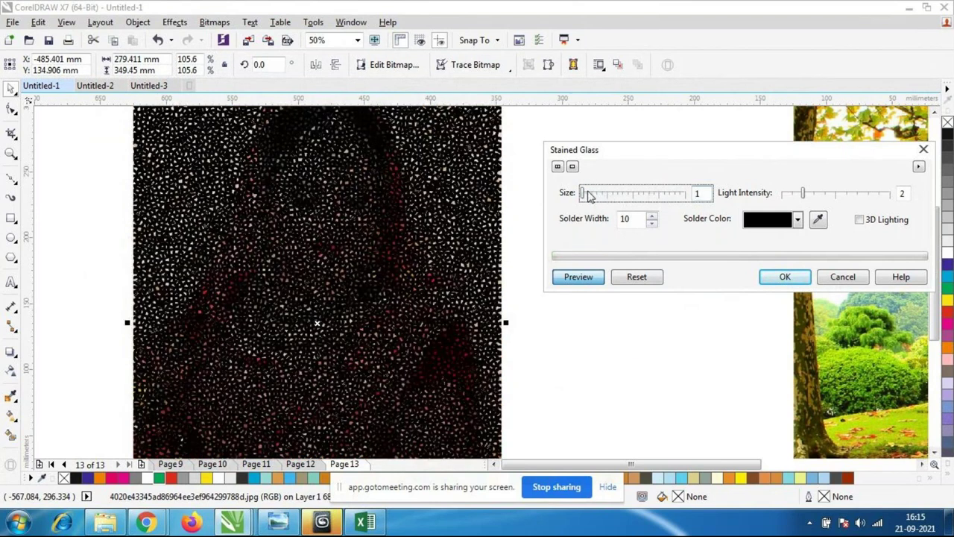
- Preview the stained glass at light intensity 7 and 1 and with size 22, then cancel the effect
{"action": "left_click", "coordinate": [855, 196]}
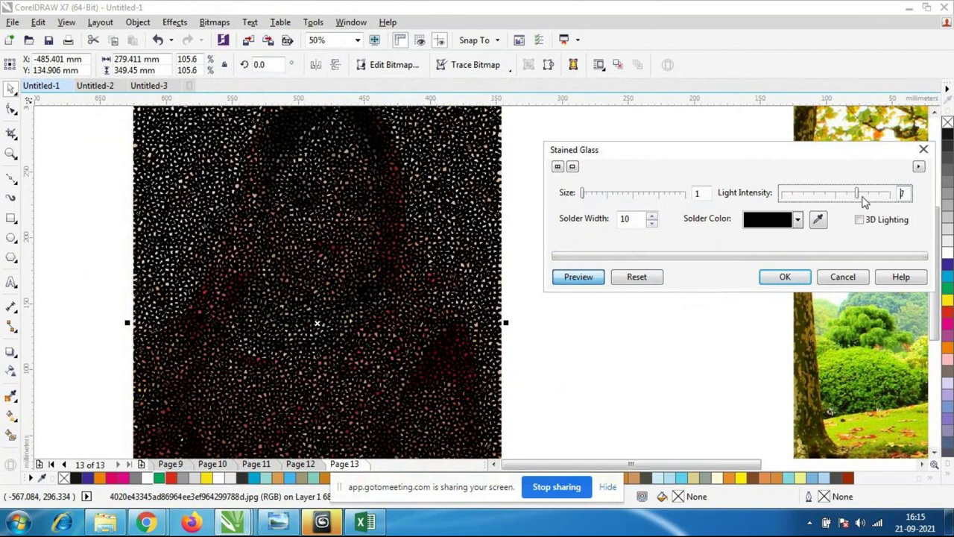
{"action": "left_click", "coordinate": [871, 206]}
{"action": "left_click", "coordinate": [792, 200]}
{"action": "left_click", "coordinate": [604, 193]}
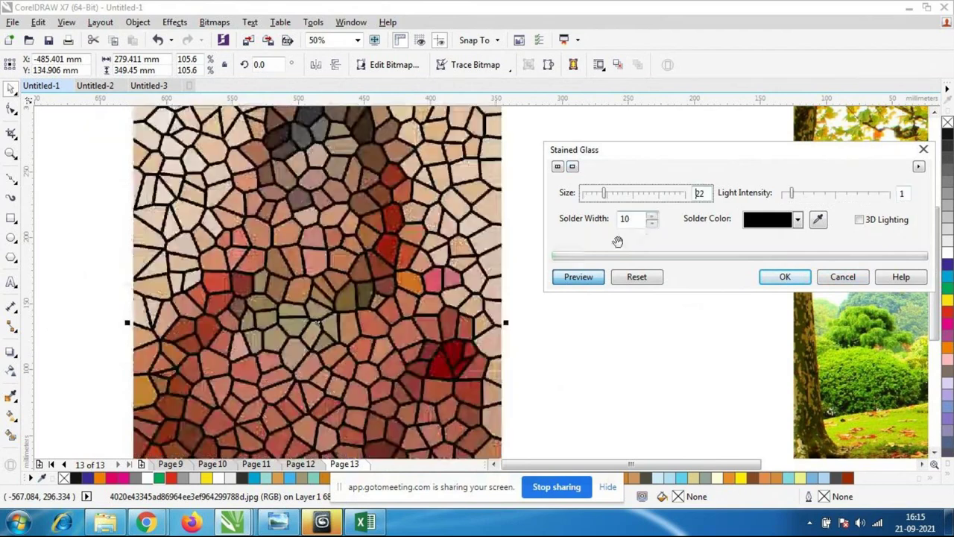
{"action": "key", "text": "Escape"}
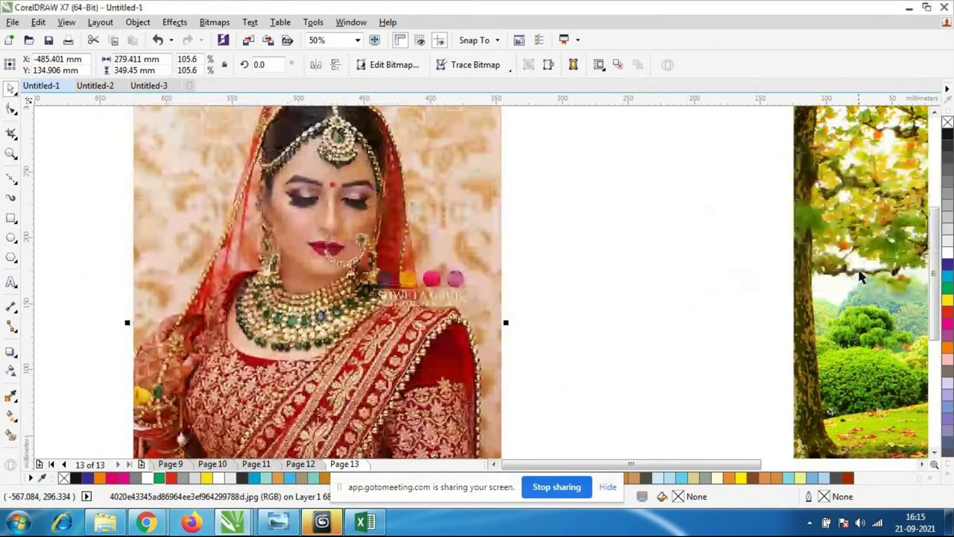
{"action": "left_click", "coordinate": [214, 21]}
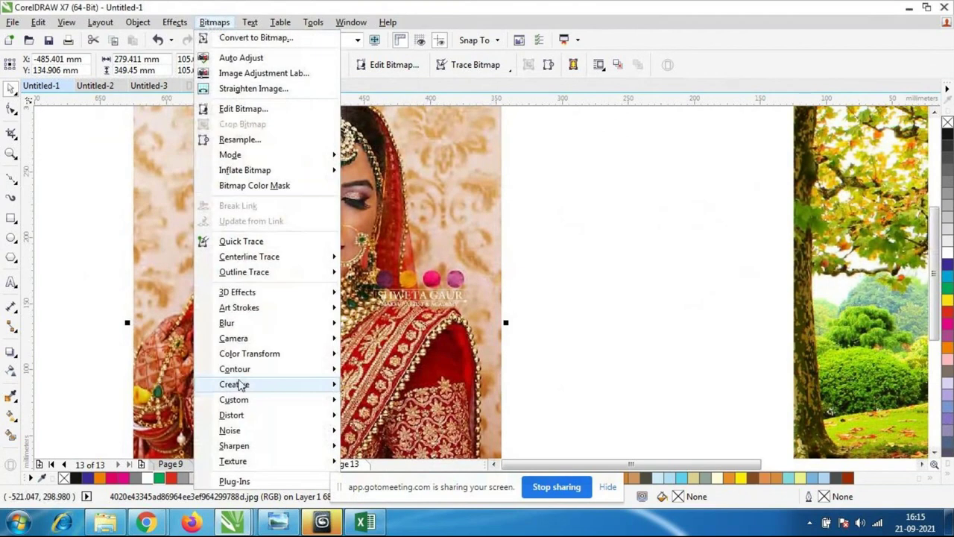
{"action": "mouse_move", "coordinate": [246, 385]}
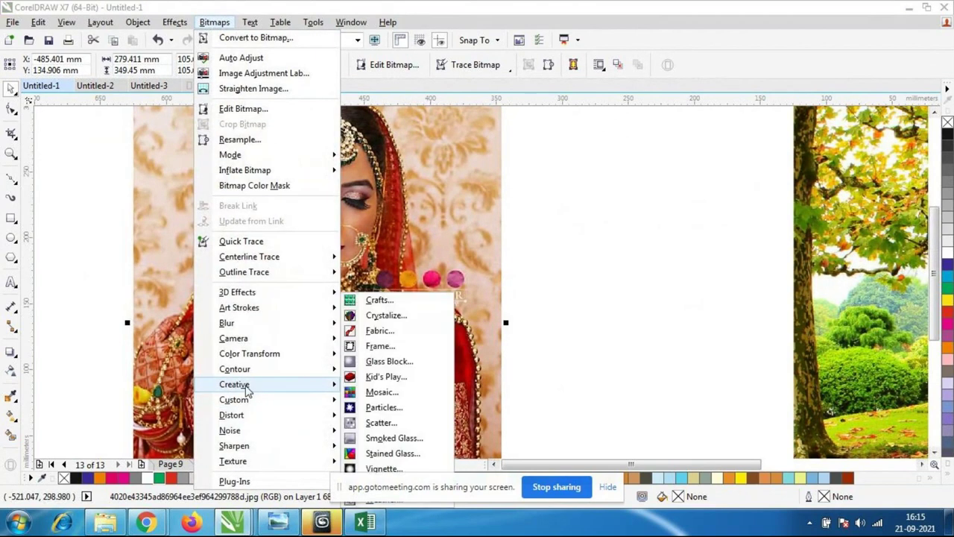
{"action": "left_click", "coordinate": [404, 396]}
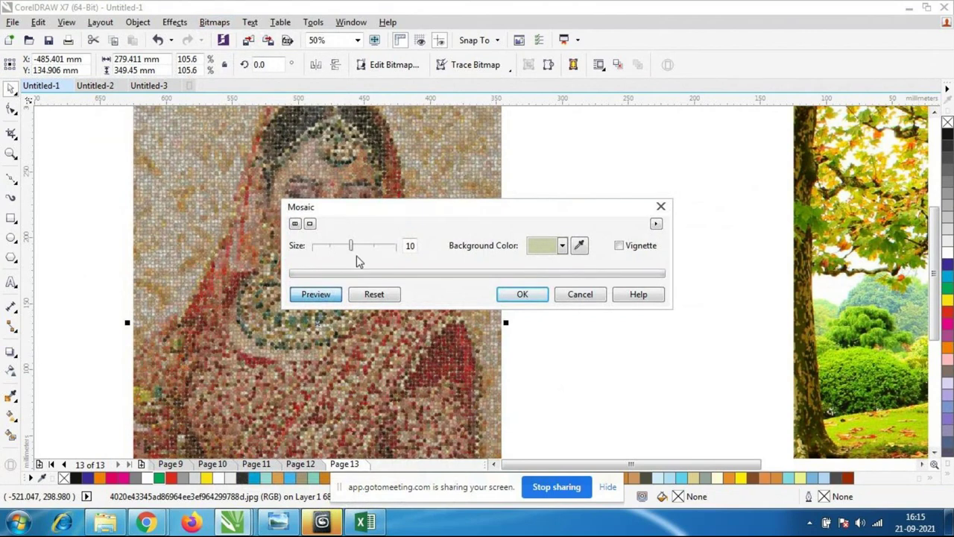
{"action": "left_click", "coordinate": [597, 293]}
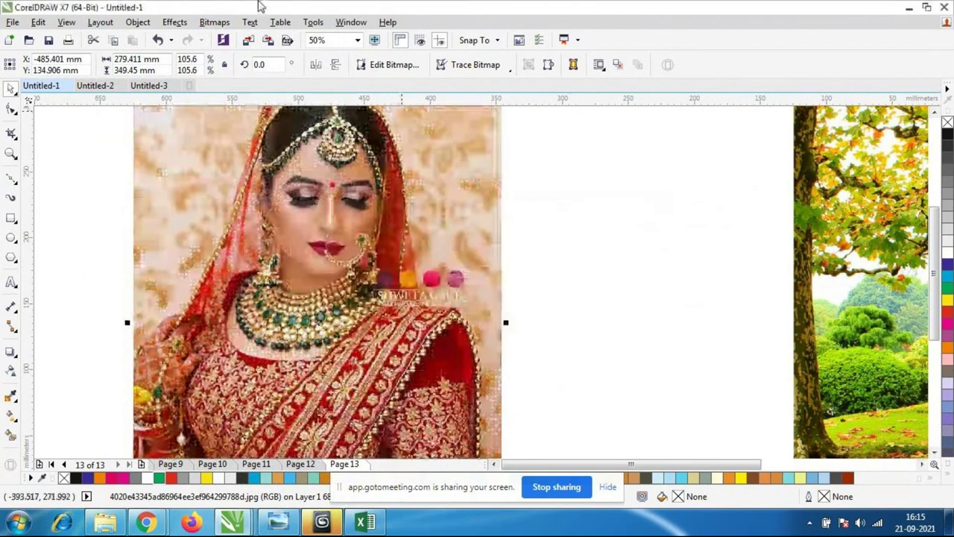
- Start the creative Stained Glass effect on the bride photo again and preview it with a red solder color
{"action": "left_click", "coordinate": [215, 22]}
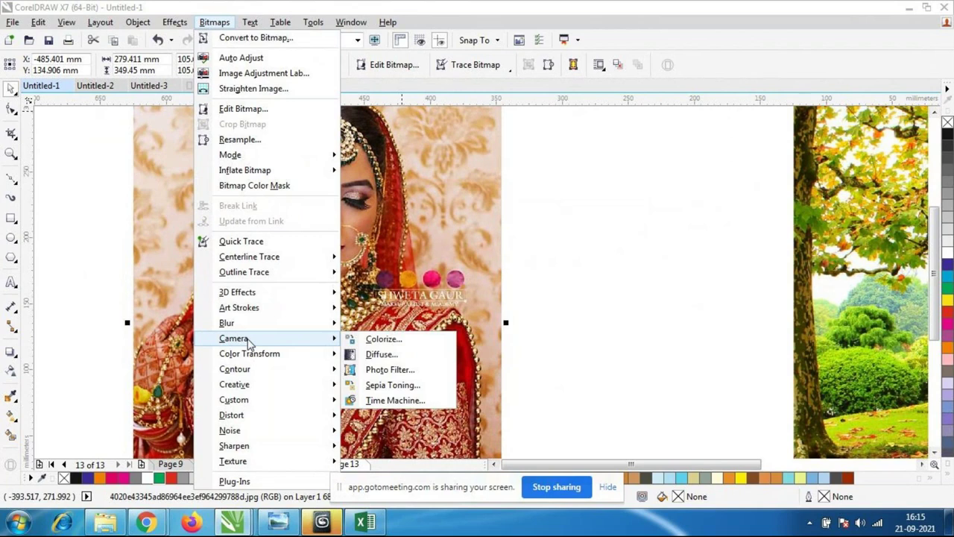
{"action": "mouse_move", "coordinate": [246, 385]}
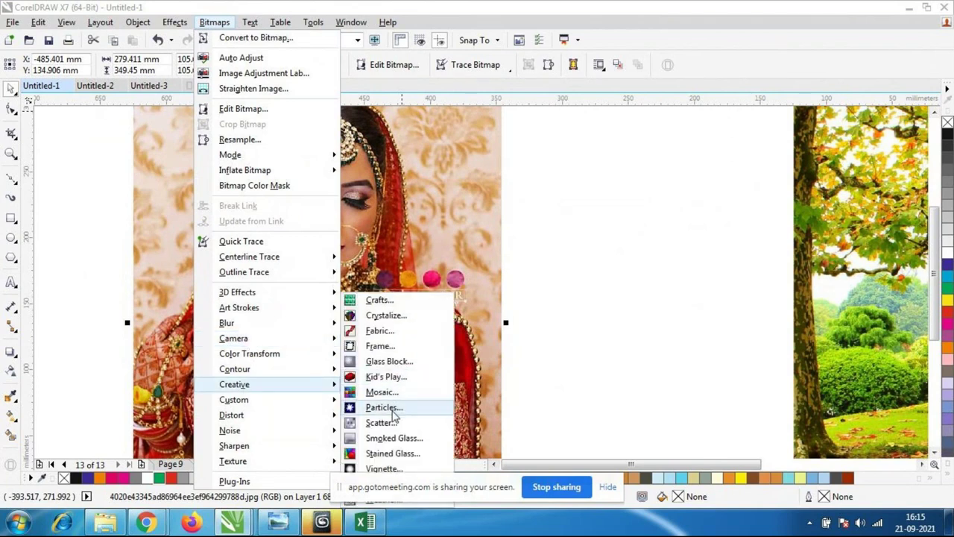
{"action": "left_click", "coordinate": [393, 453]}
{"action": "left_click_drag", "start_coordinate": [502, 194], "coordinate": [630, 196]}
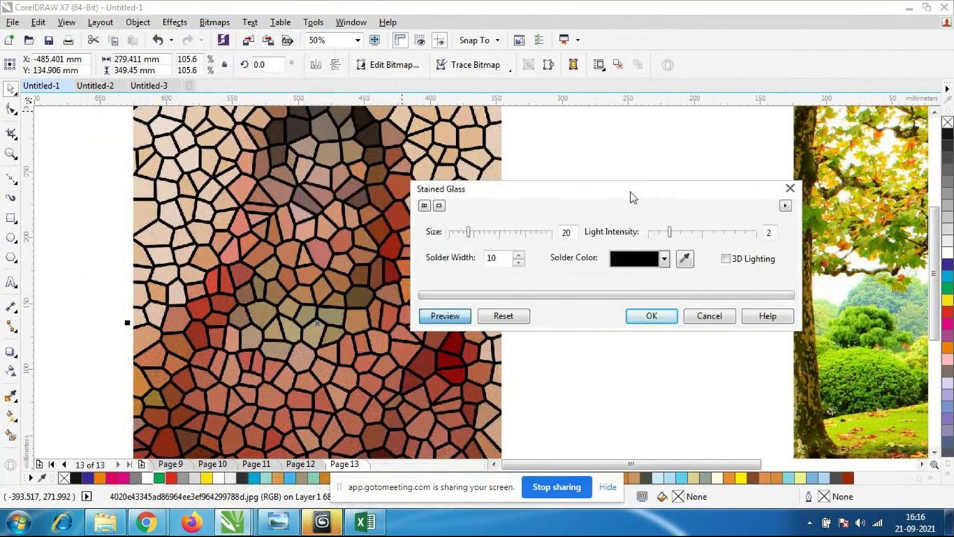
{"action": "left_click", "coordinate": [664, 258]}
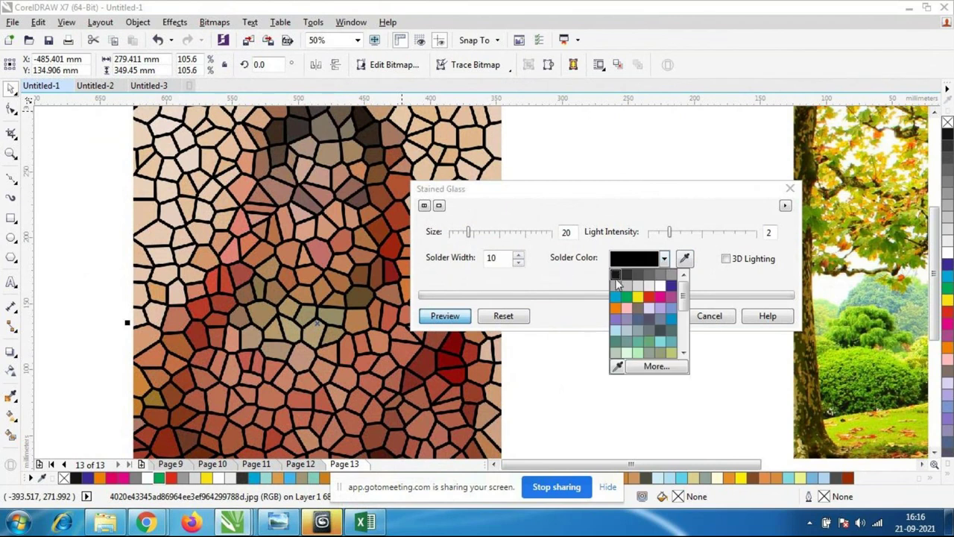
{"action": "left_click", "coordinate": [649, 298]}
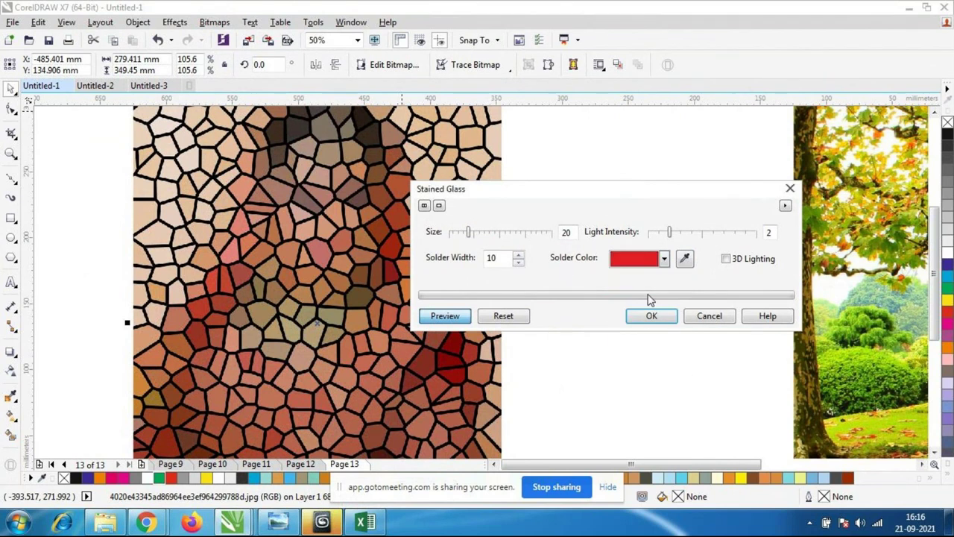
- Preview the stained glass with a white solder color and size 13, then cancel the effect
{"action": "left_click", "coordinate": [663, 258]}
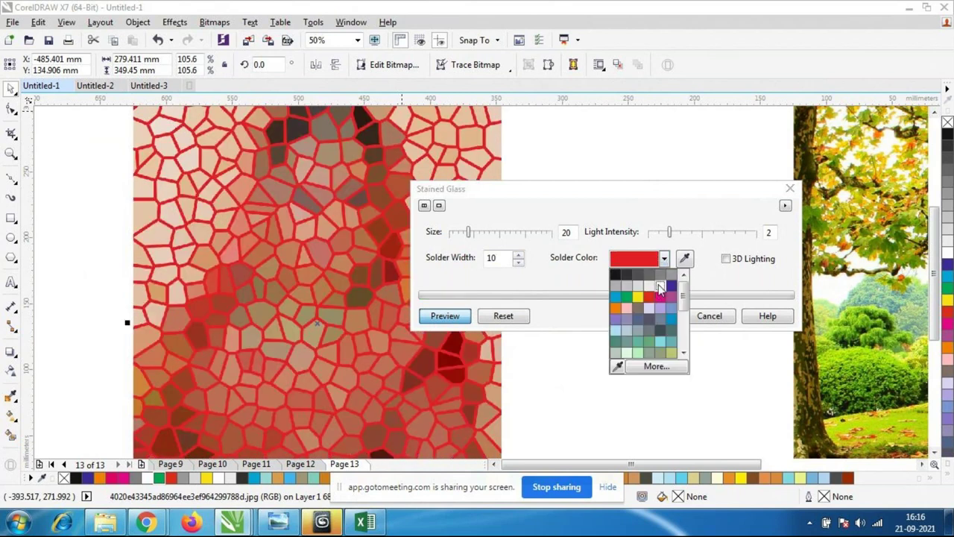
{"action": "left_click", "coordinate": [660, 287]}
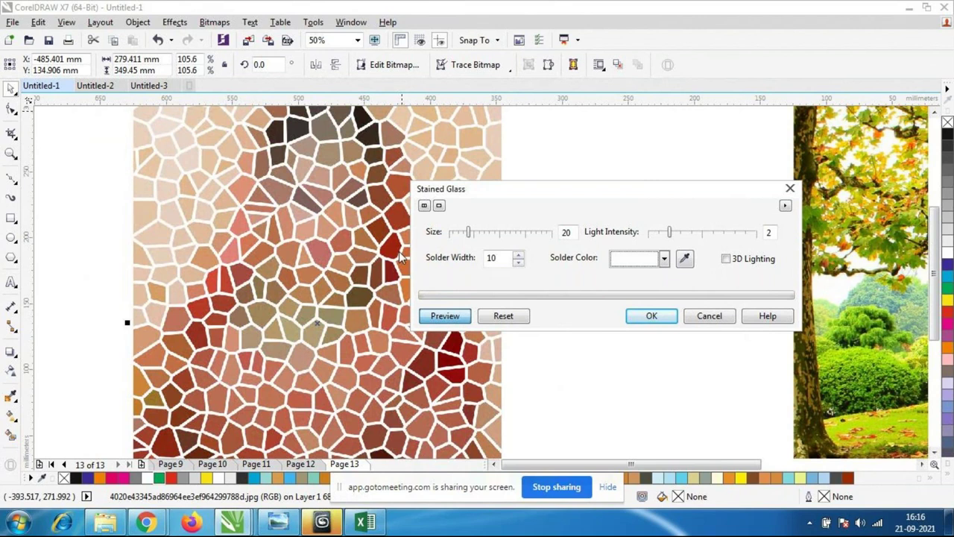
{"action": "mouse_move", "coordinate": [468, 233]}
{"action": "left_mouse_down"}
{"action": "mouse_move", "coordinate": [452, 232]}
{"action": "mouse_move", "coordinate": [460, 231]}
{"action": "left_mouse_up"}
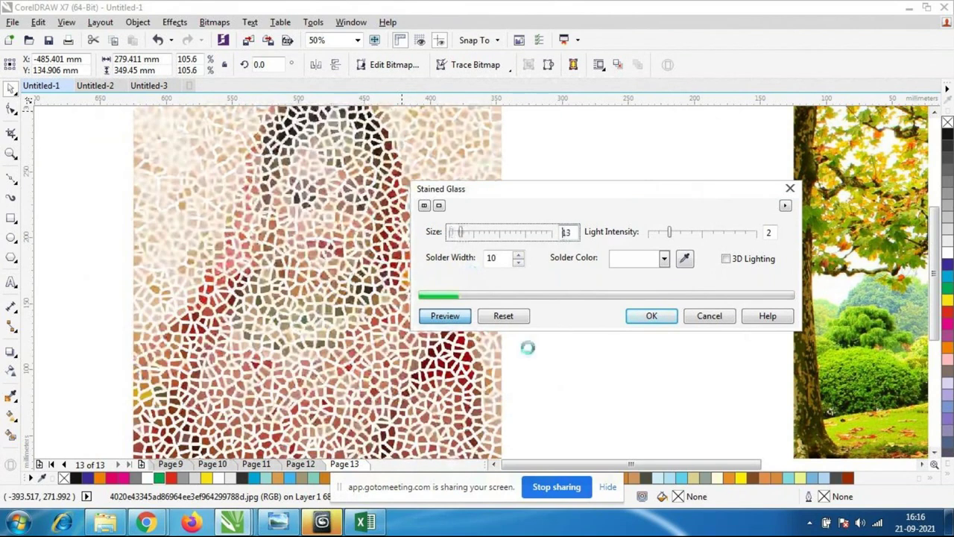
{"action": "left_click", "coordinate": [708, 316]}
{"action": "left_click", "coordinate": [214, 21]}
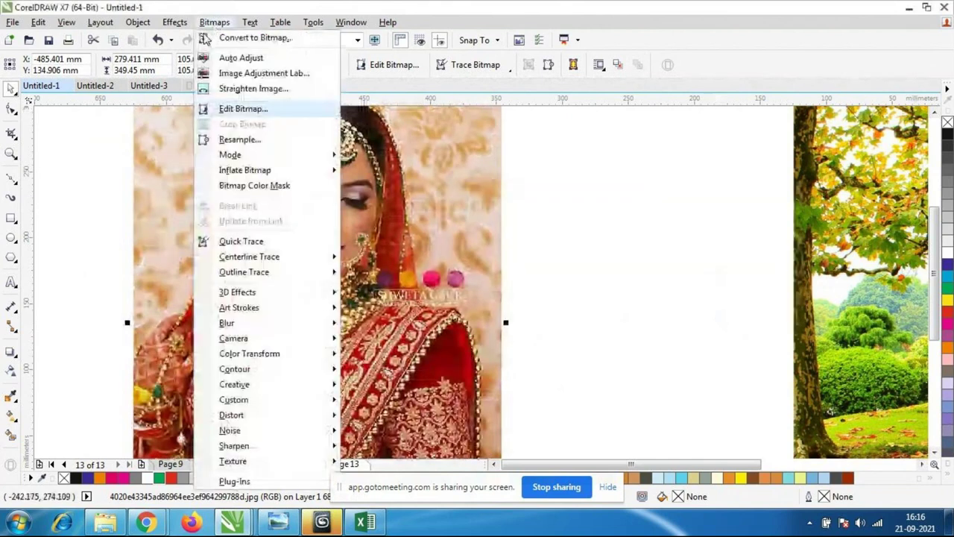
{"action": "mouse_move", "coordinate": [256, 388]}
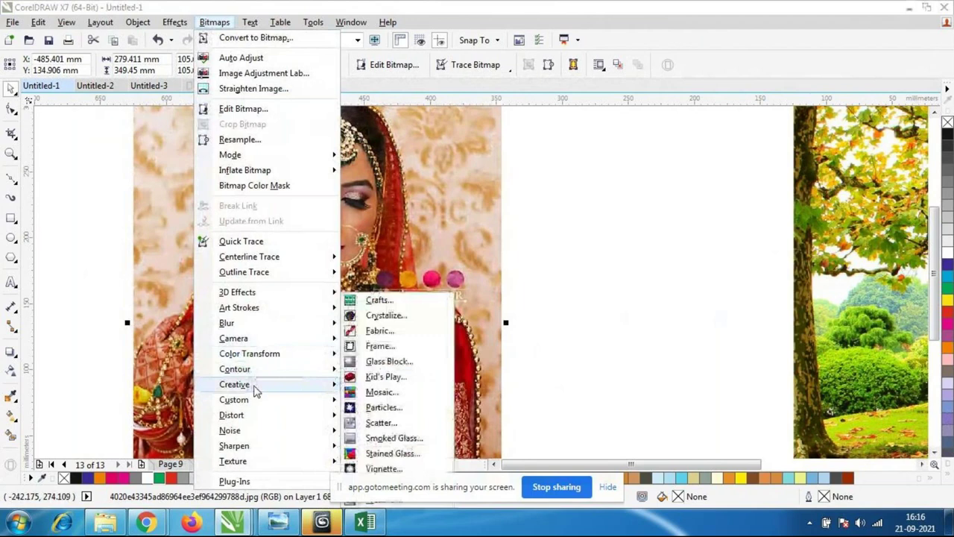
{"action": "mouse_move", "coordinate": [276, 353]}
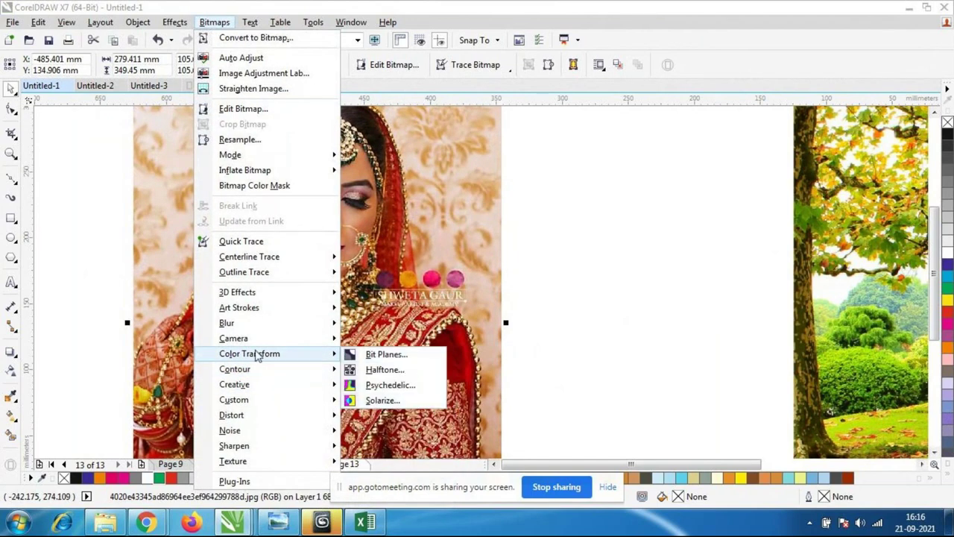
{"action": "mouse_move", "coordinate": [255, 340]}
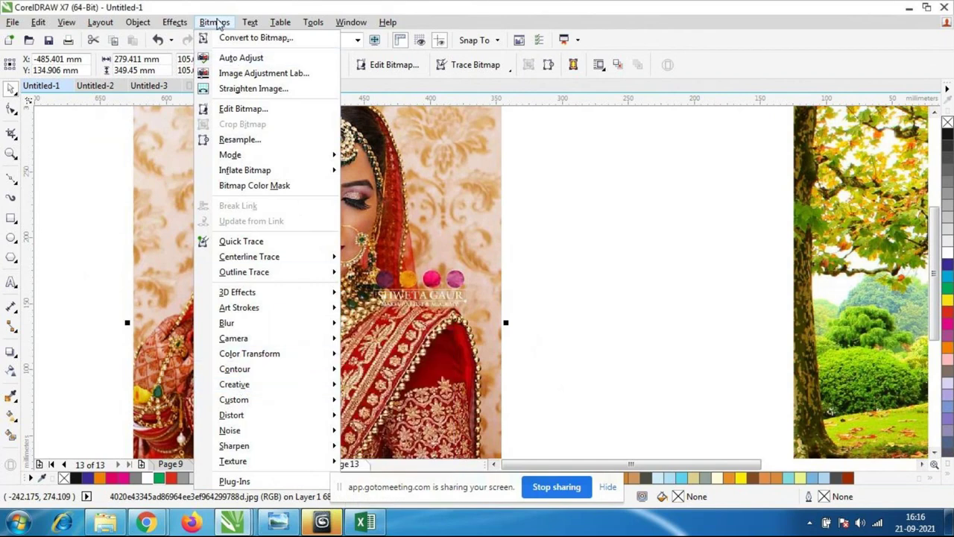
{"action": "mouse_move", "coordinate": [175, 23]}
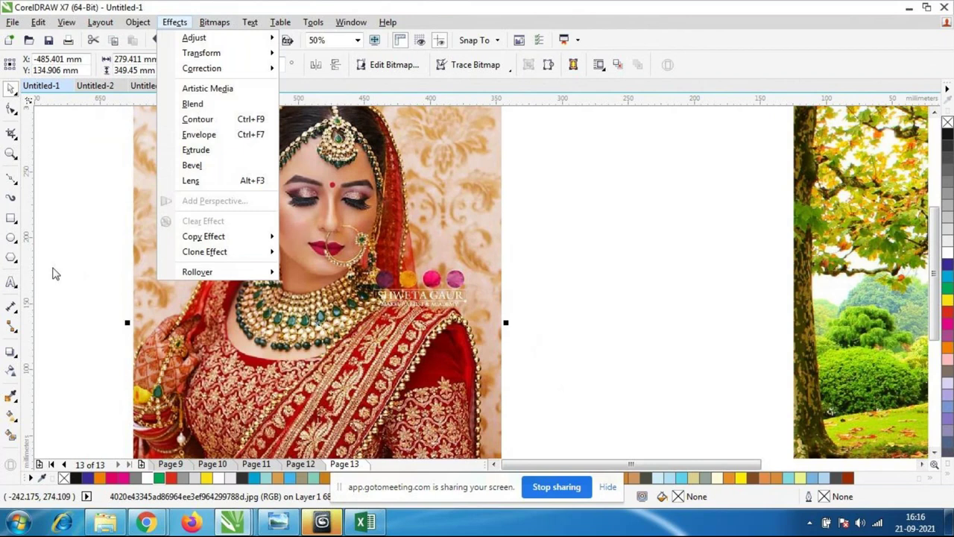
{"action": "left_click", "coordinate": [579, 330]}
{"action": "scroll", "coordinate": [496, 256], "scroll_direction": "down", "scroll_amount": 1}
{"action": "scroll", "coordinate": [443, 280], "scroll_direction": "up", "scroll_amount": 1}
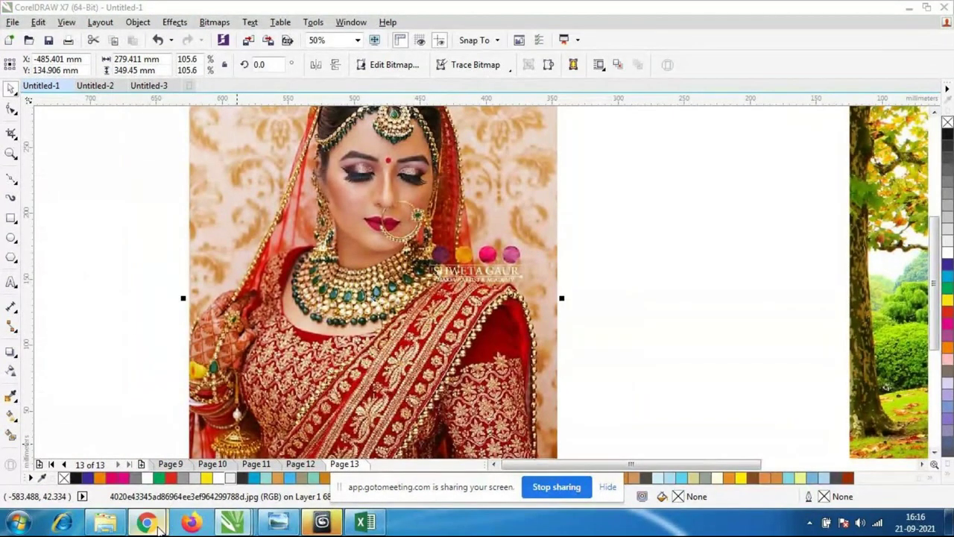
- Switch to the GoToMeeting session in Chrome and look through the meeting's participants
{"action": "mouse_move", "coordinate": [158, 526]}
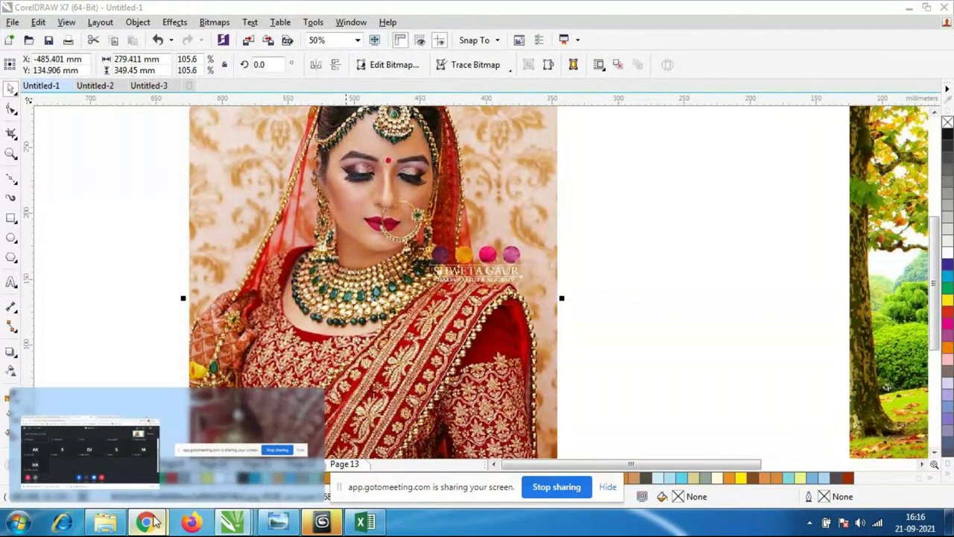
{"action": "left_click", "coordinate": [125, 446]}
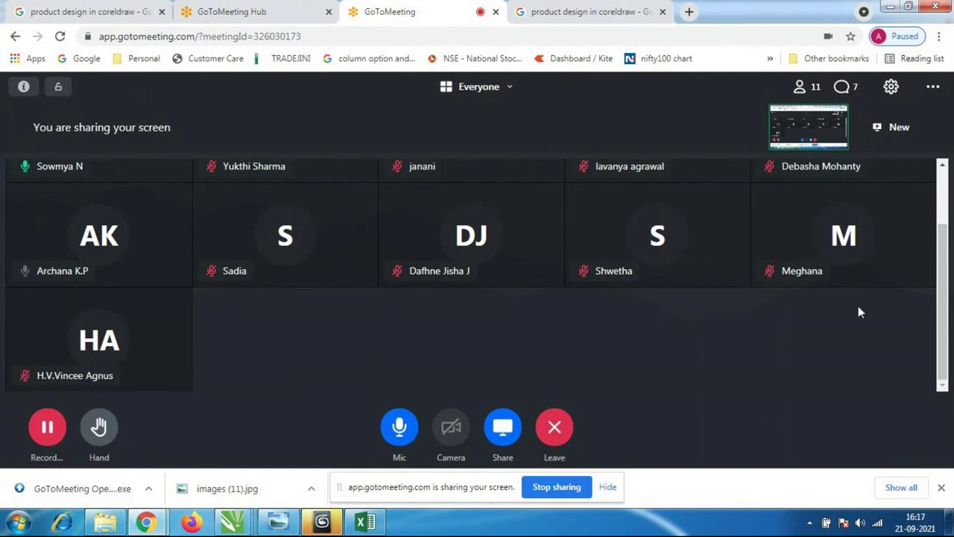
{"action": "scroll", "coordinate": [859, 326], "scroll_direction": "up", "scroll_amount": 2}
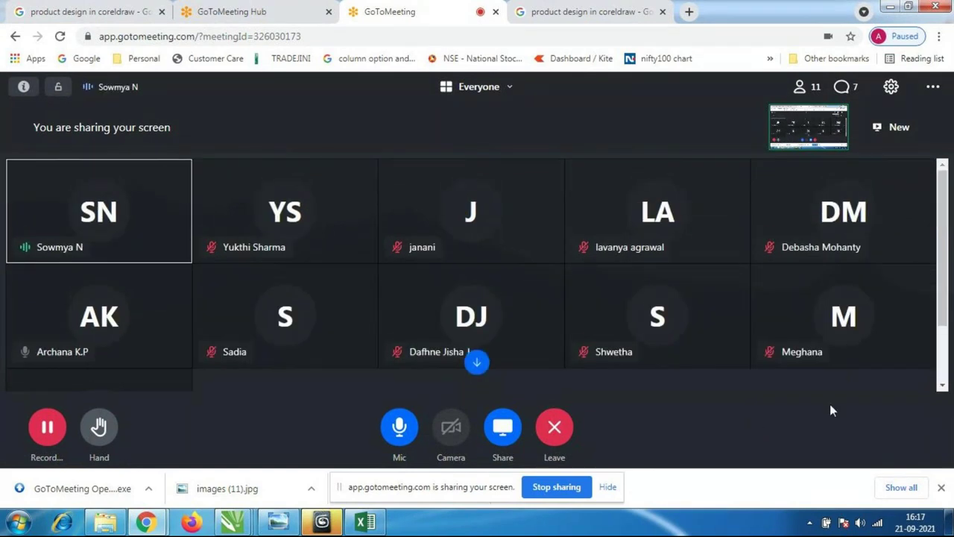
{"action": "left_click", "coordinate": [59, 430]}
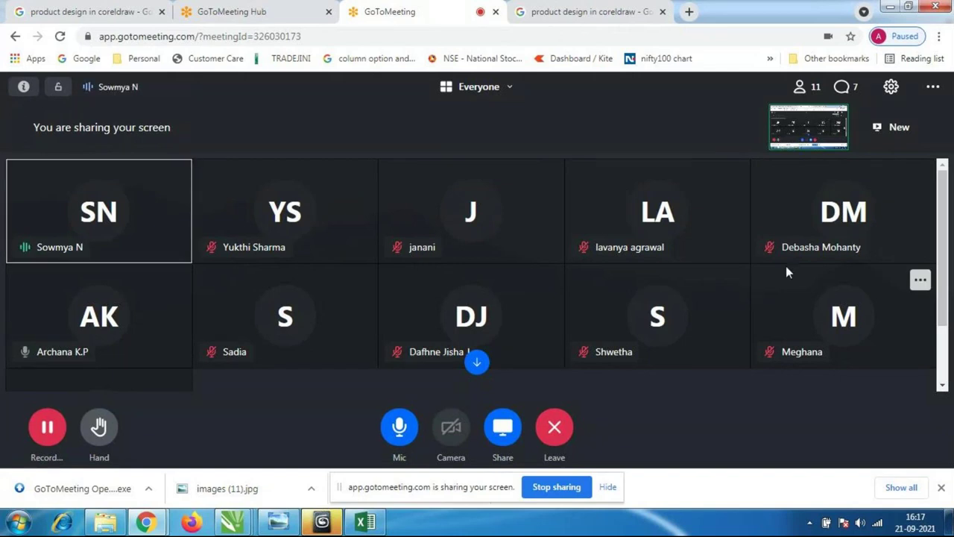
{"action": "scroll", "coordinate": [787, 266], "scroll_direction": "down", "scroll_amount": 2}
{"action": "scroll", "coordinate": [789, 266], "scroll_direction": "up", "scroll_amount": 2}
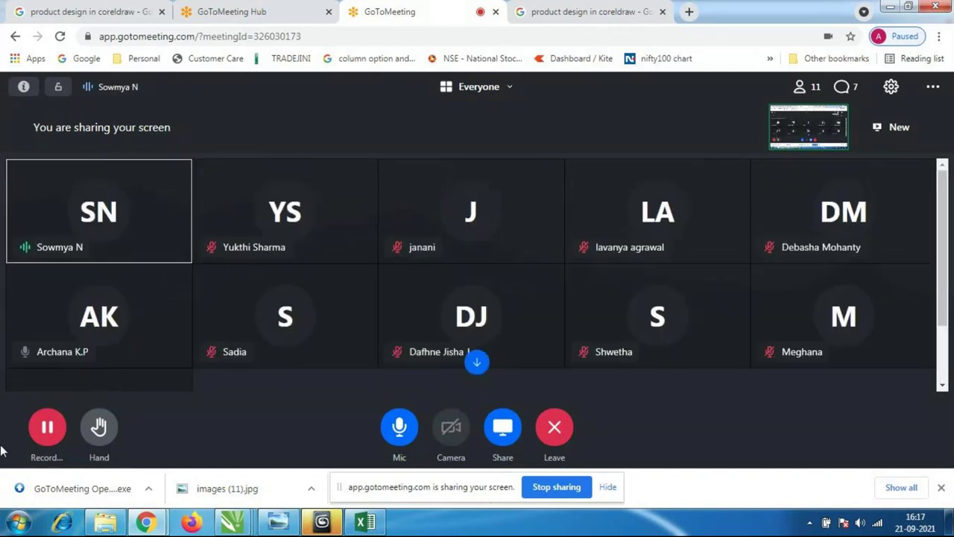